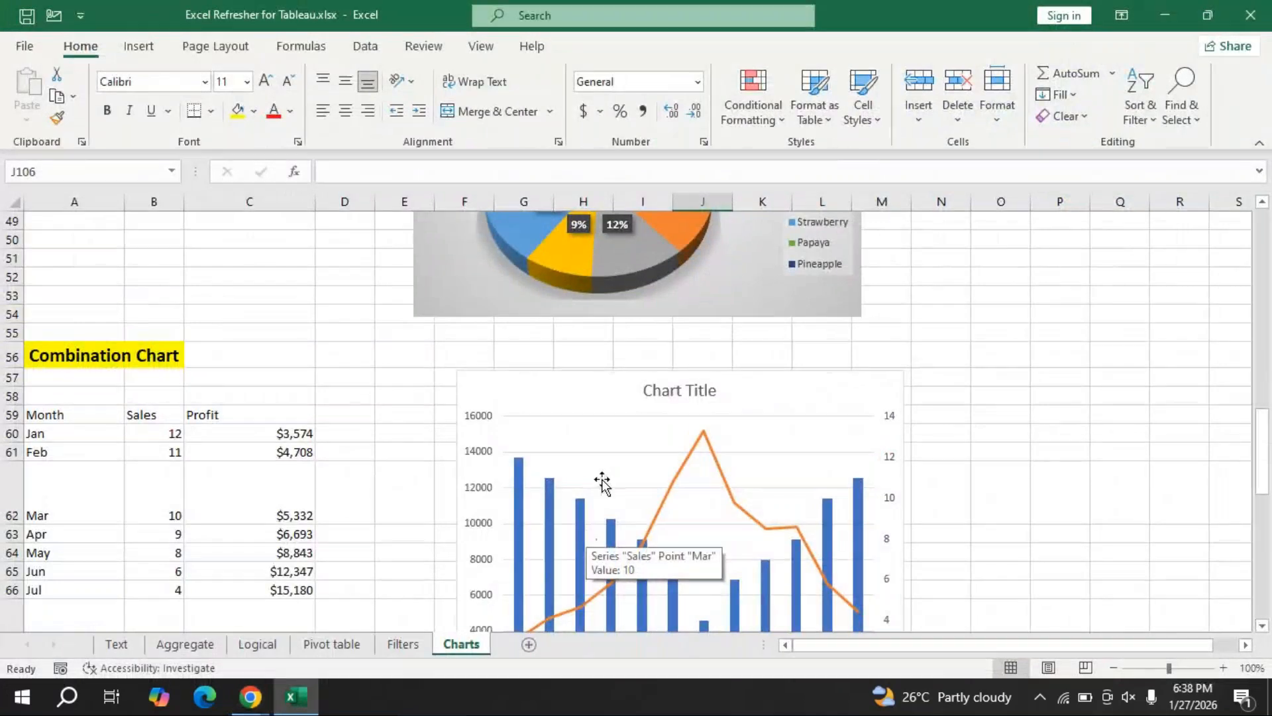
# Review the master table on the Filters sheet and the design options of the line chart on the Charts sheet.
pyautogui.scroll(13, 710, 383)
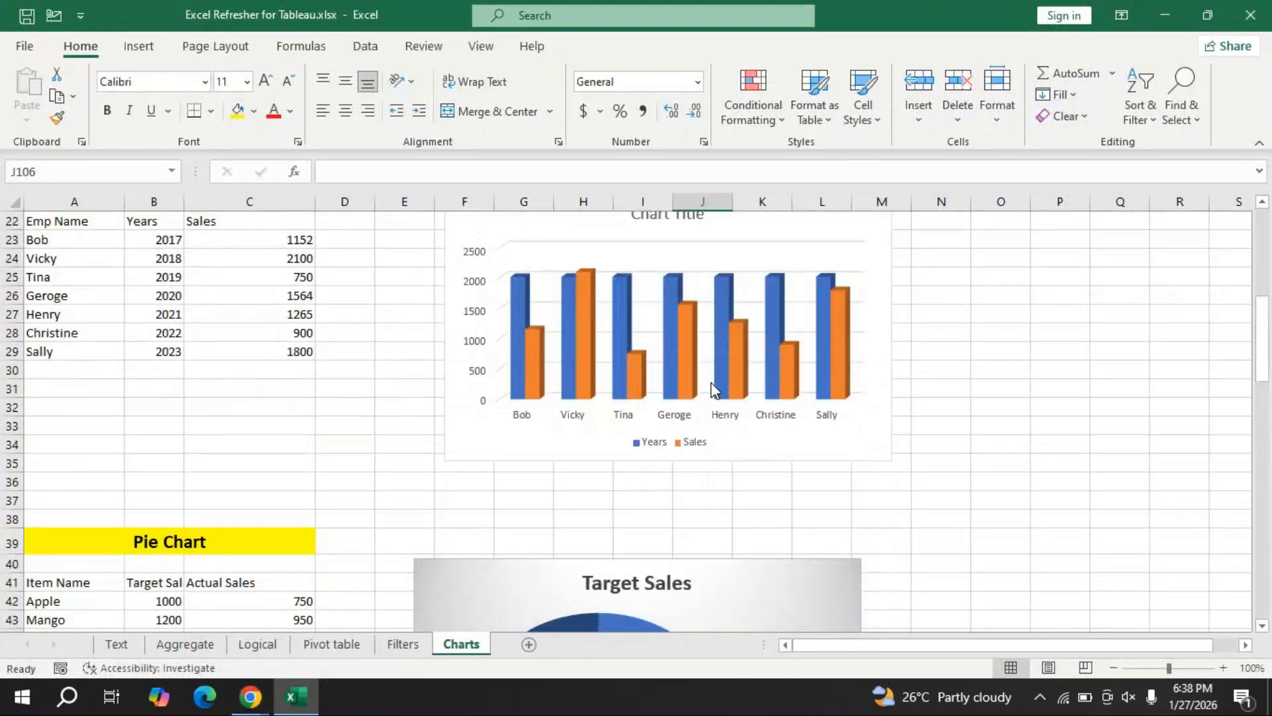
pyautogui.click(415, 650)
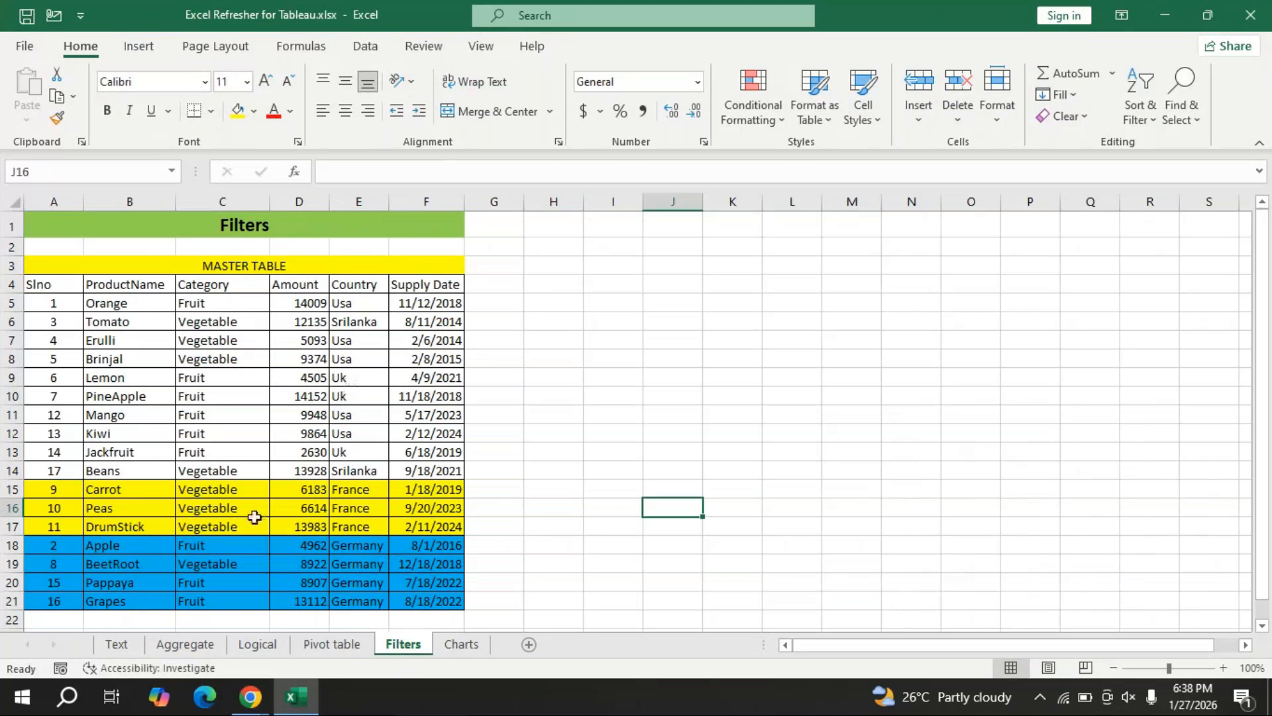
pyautogui.click(464, 649)
pyautogui.scroll(3, 653, 598)
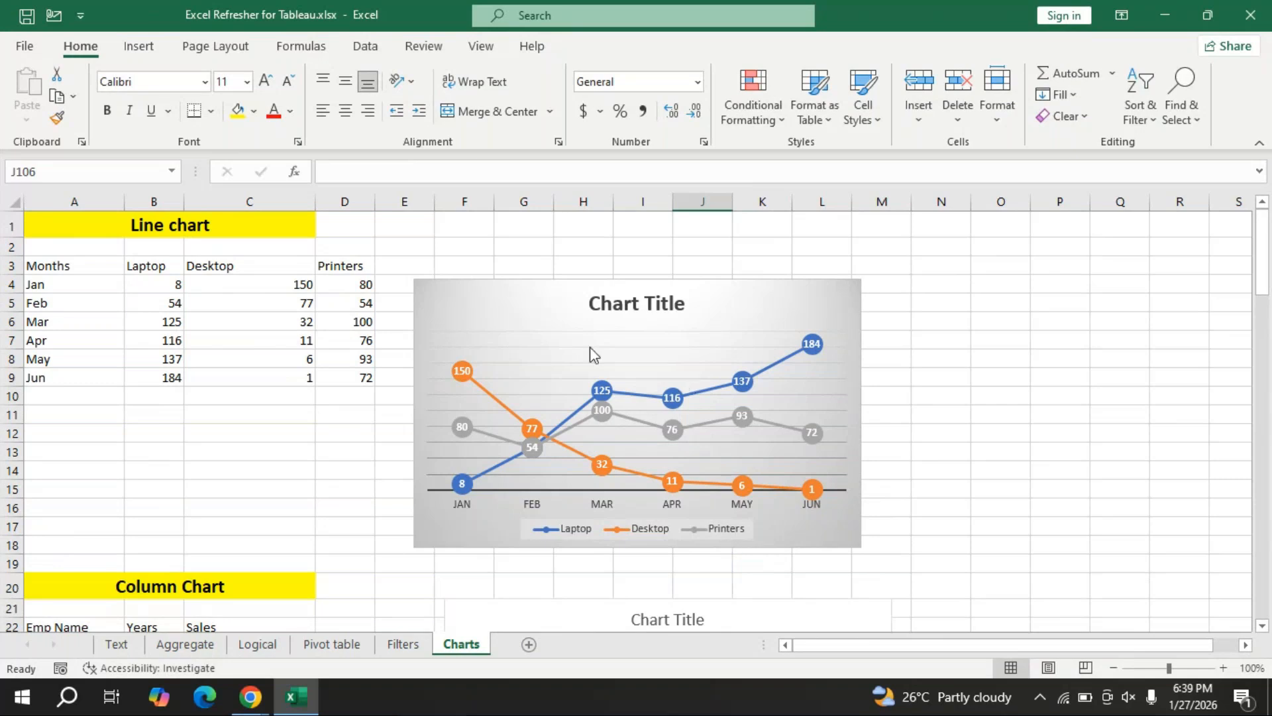
pyautogui.click(514, 292)
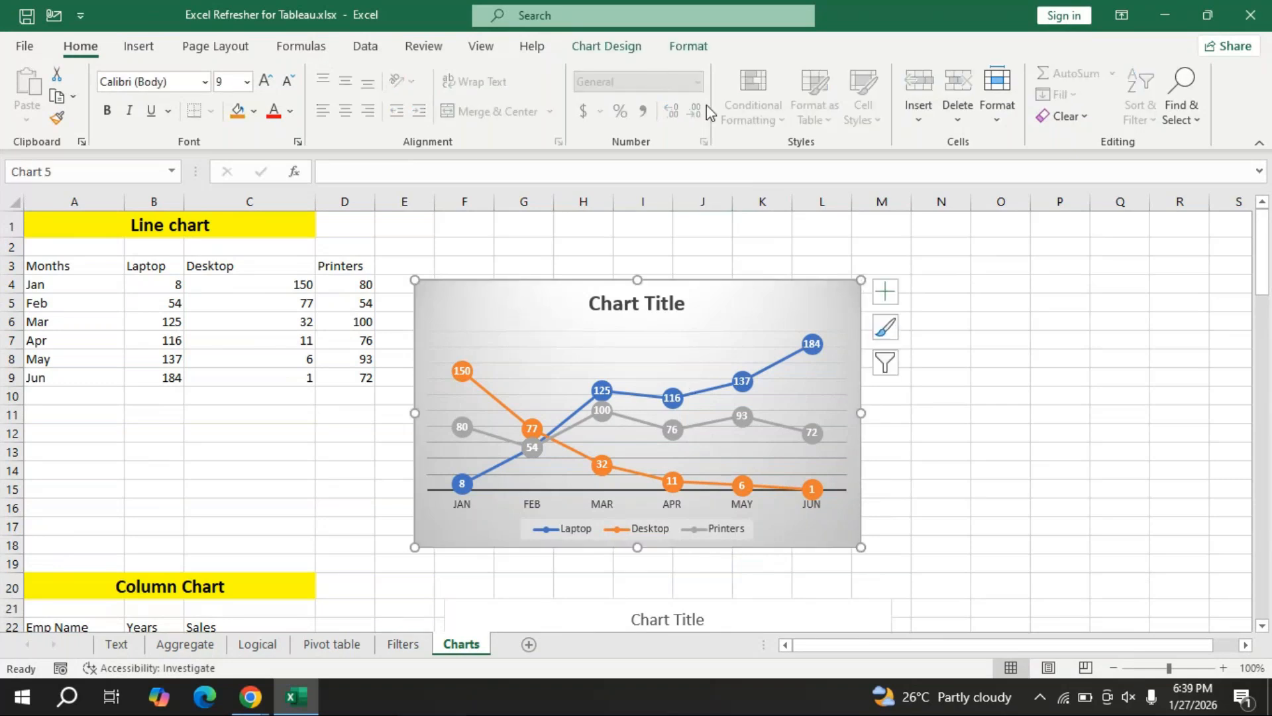
pyautogui.click(622, 51)
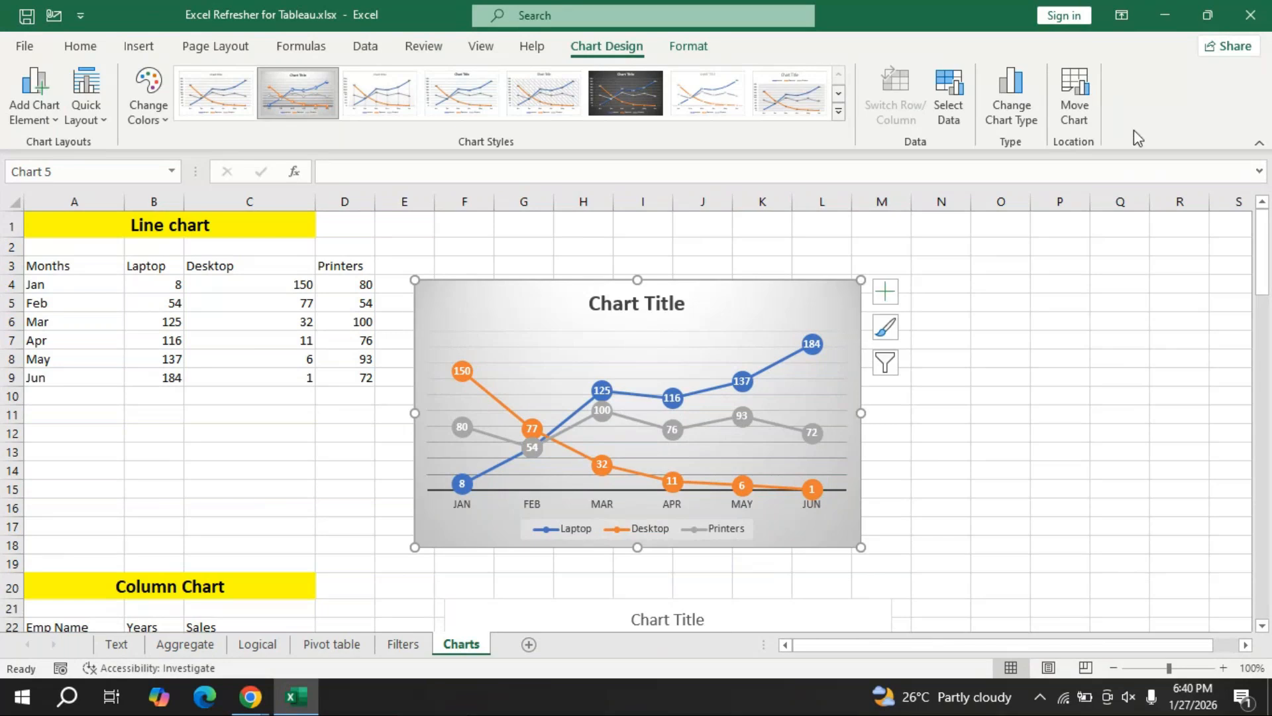
# Reduce the heights of row 75 with the Sparklines heading and row 78 with the Line label on the Charts sheet.
pyautogui.scroll(-8, 981, 430)
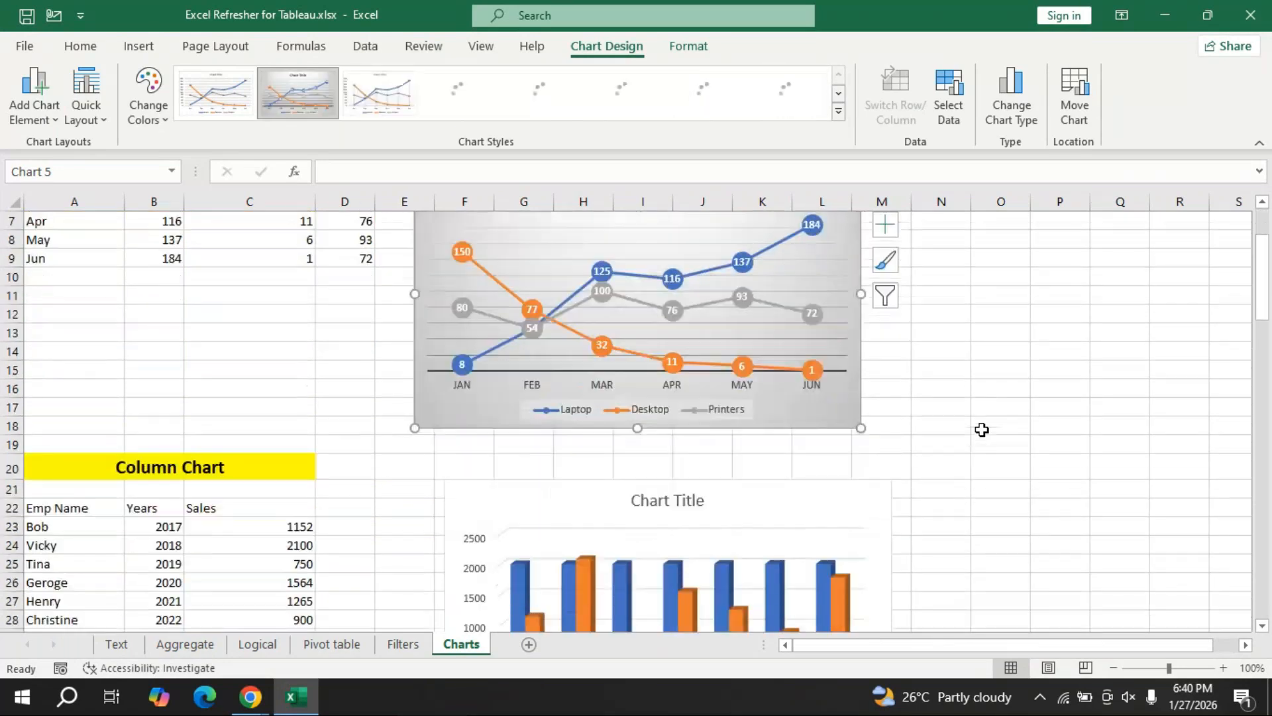
pyautogui.scroll(-11, 983, 423)
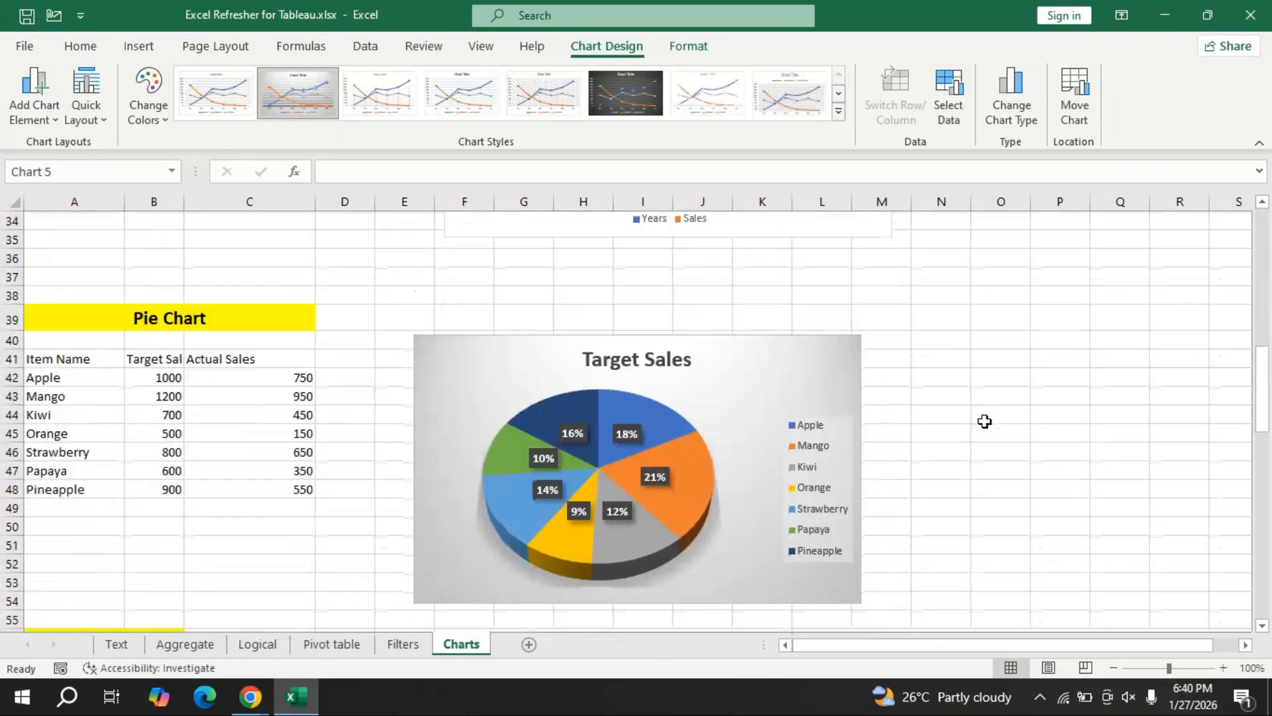
pyautogui.scroll(-5, 984, 421)
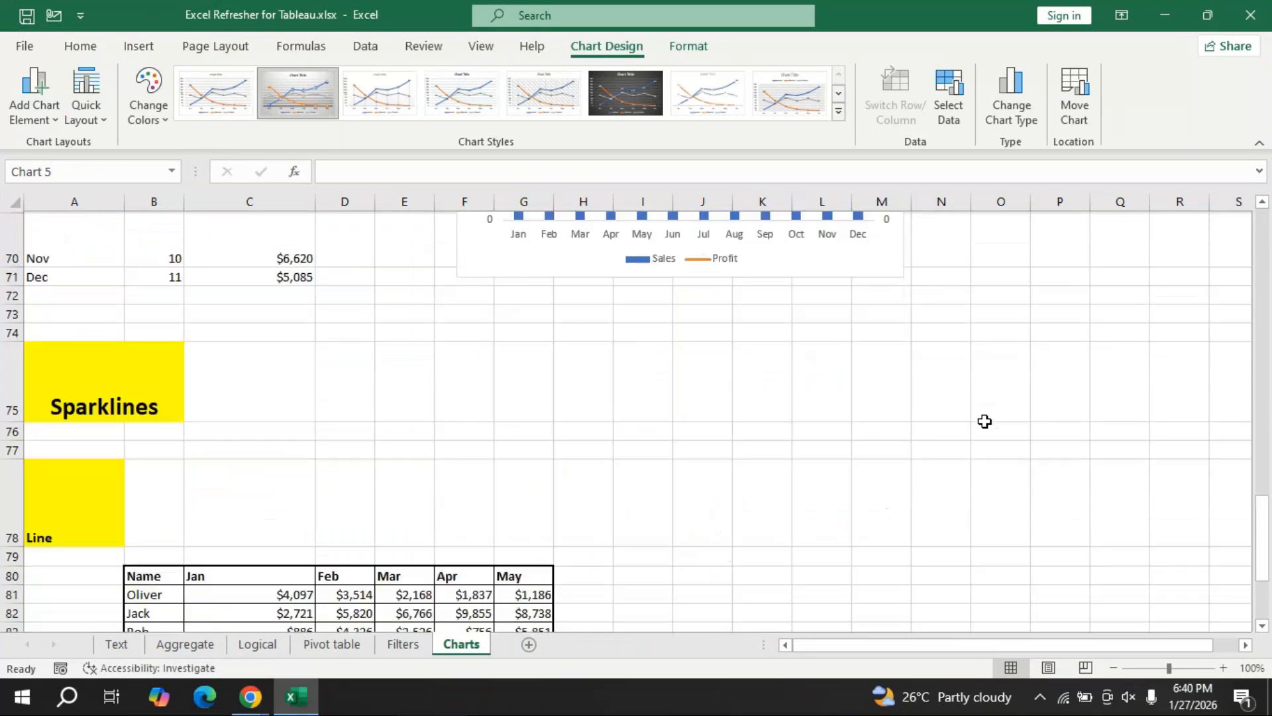
pyautogui.moveTo(23, 324); pyautogui.dragTo(15, 289)
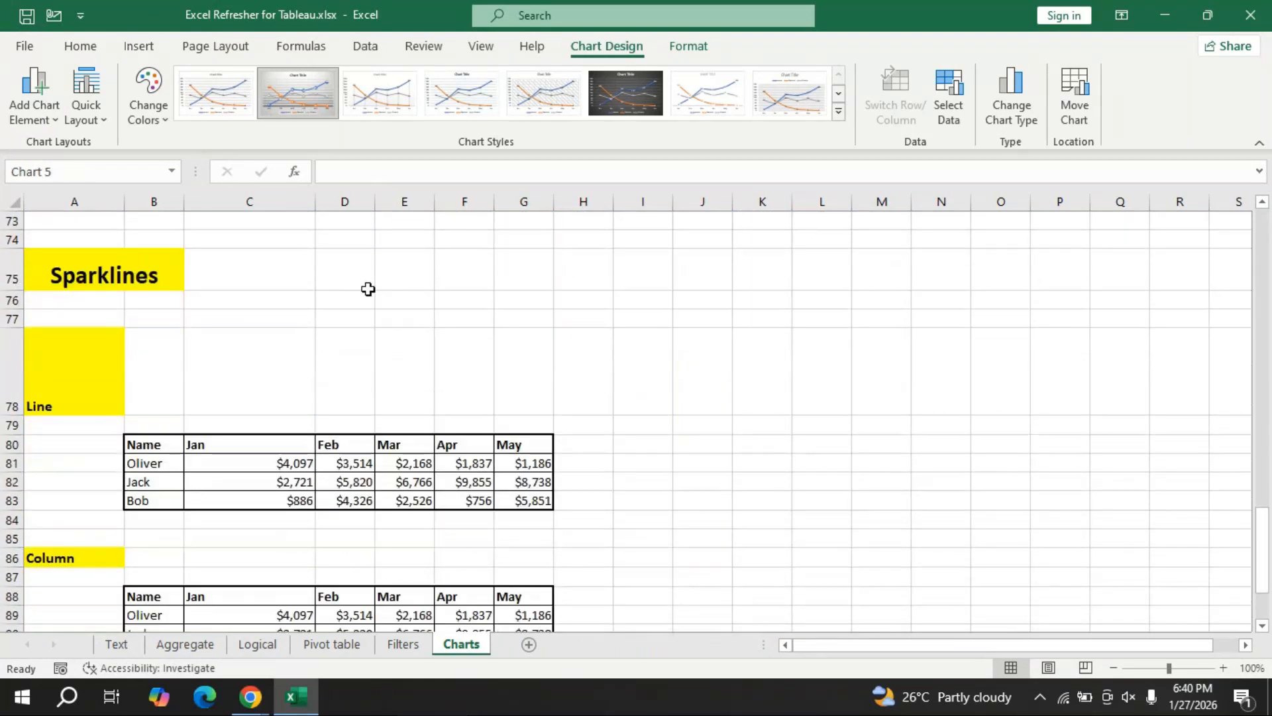
pyautogui.scroll(4, 604, 329)
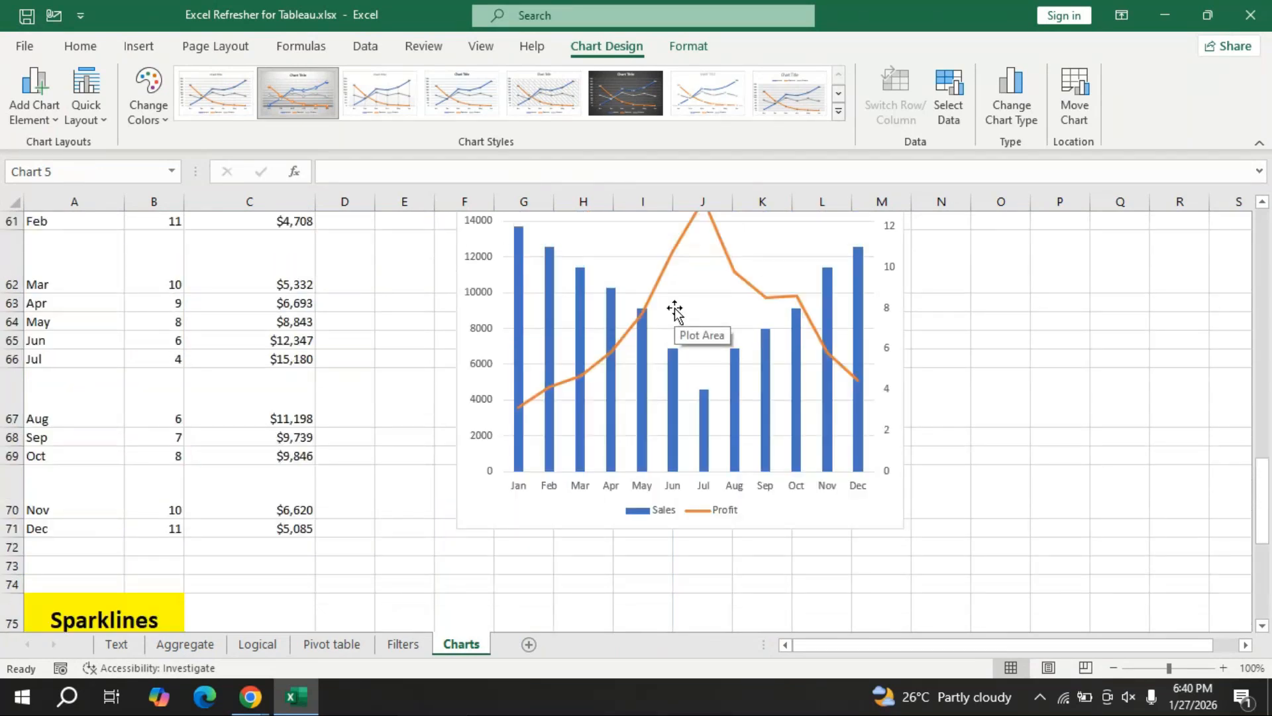
pyautogui.scroll(1, 675, 310)
pyautogui.scroll(2, 675, 308)
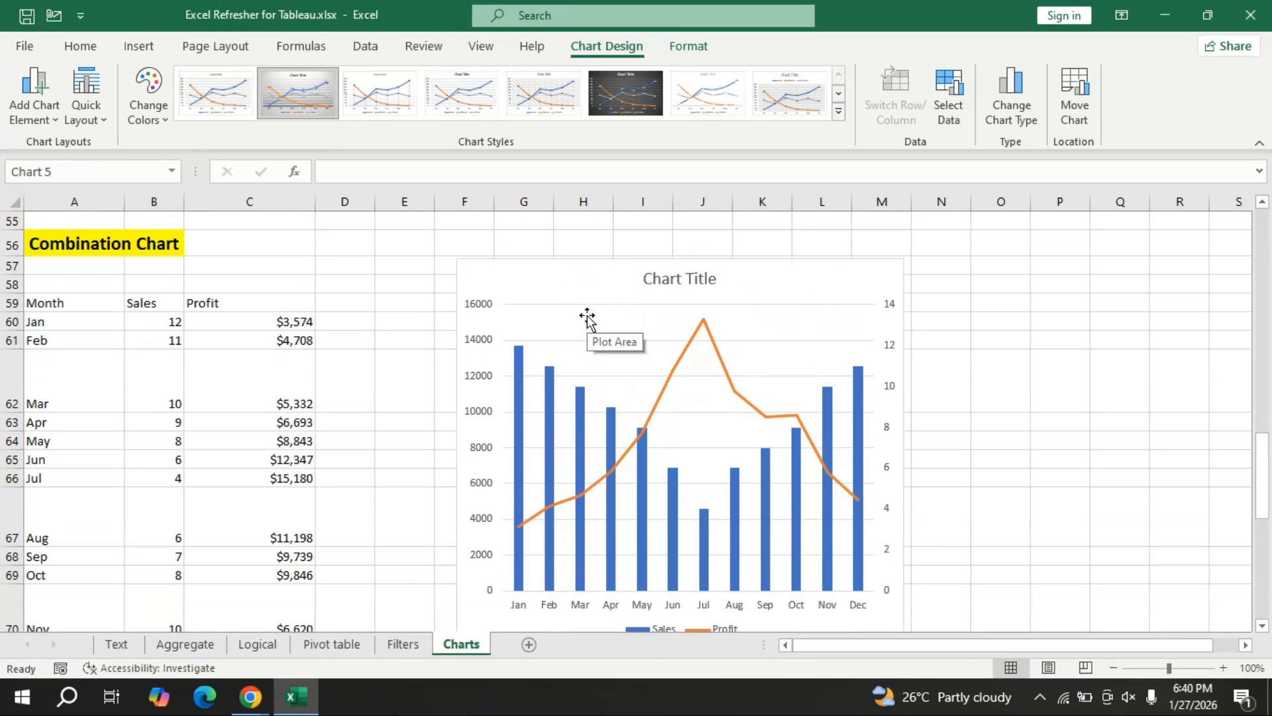
pyautogui.scroll(-7, 587, 316)
pyautogui.moveTo(23, 341); pyautogui.dragTo(18, 279)
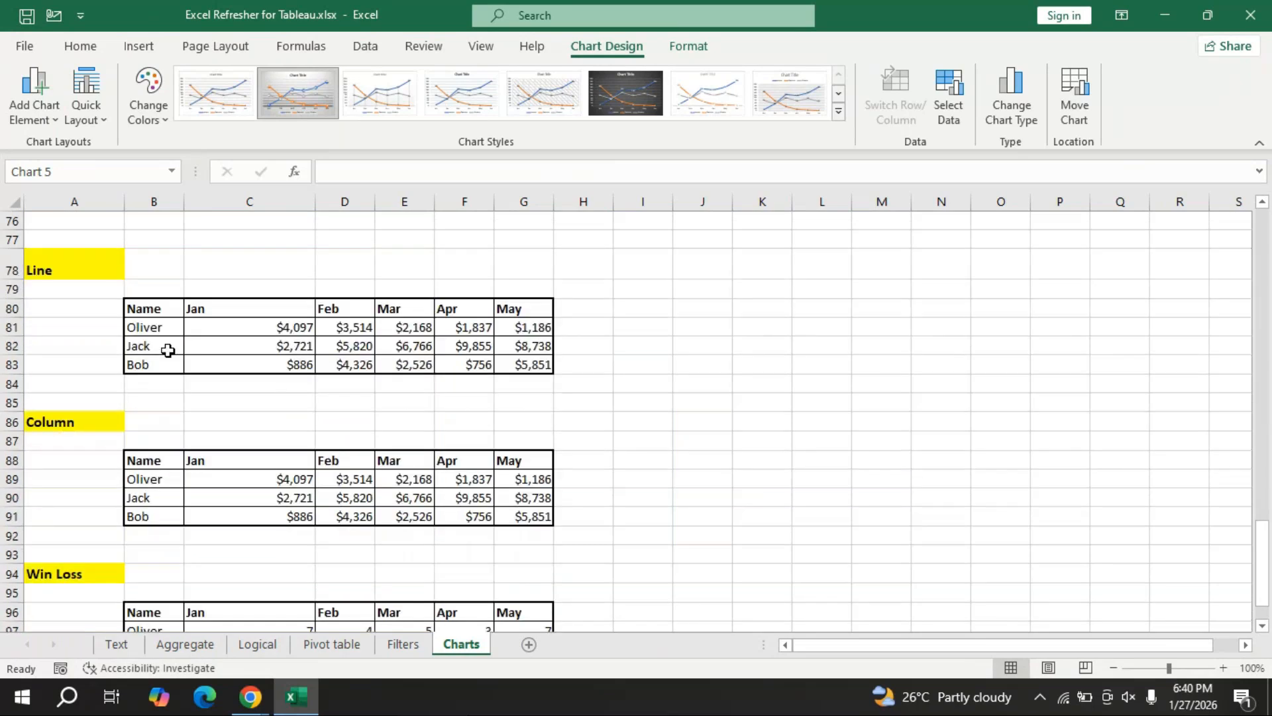
# Widen column H beside the Line sparkline table to make room for the sparklines.
pyautogui.scroll(1, 331, 299)
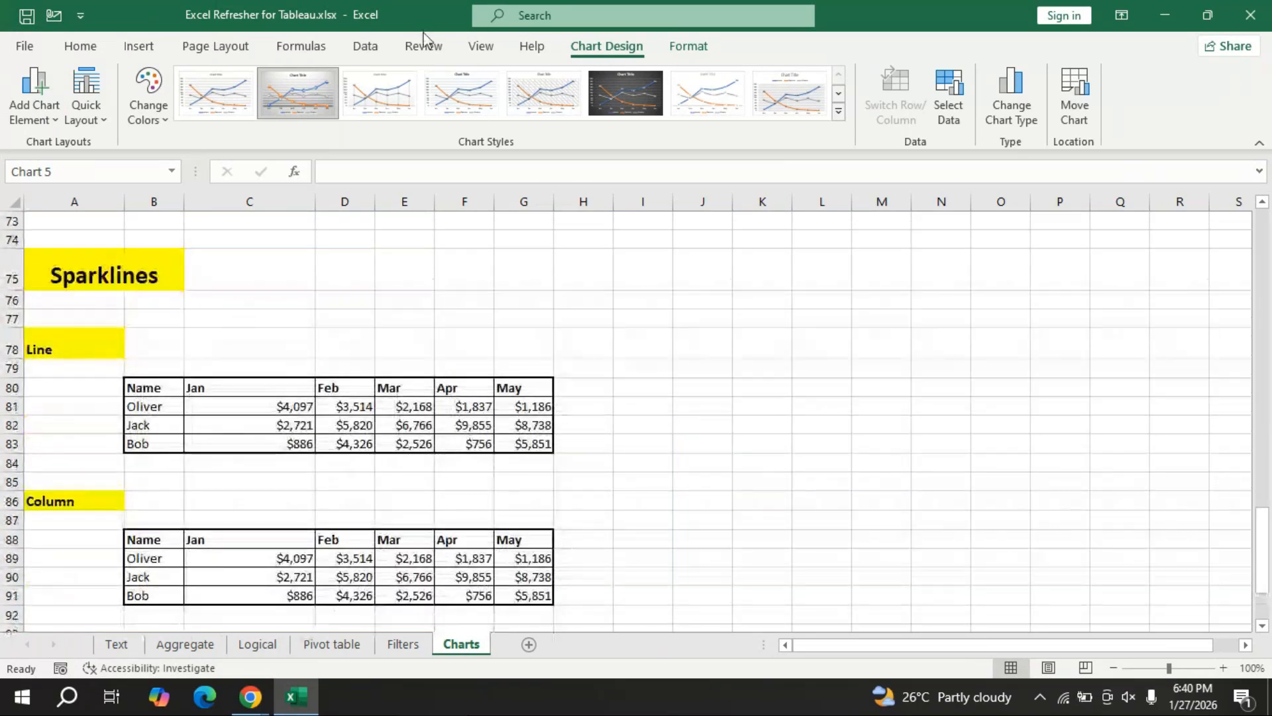
pyautogui.click(138, 46)
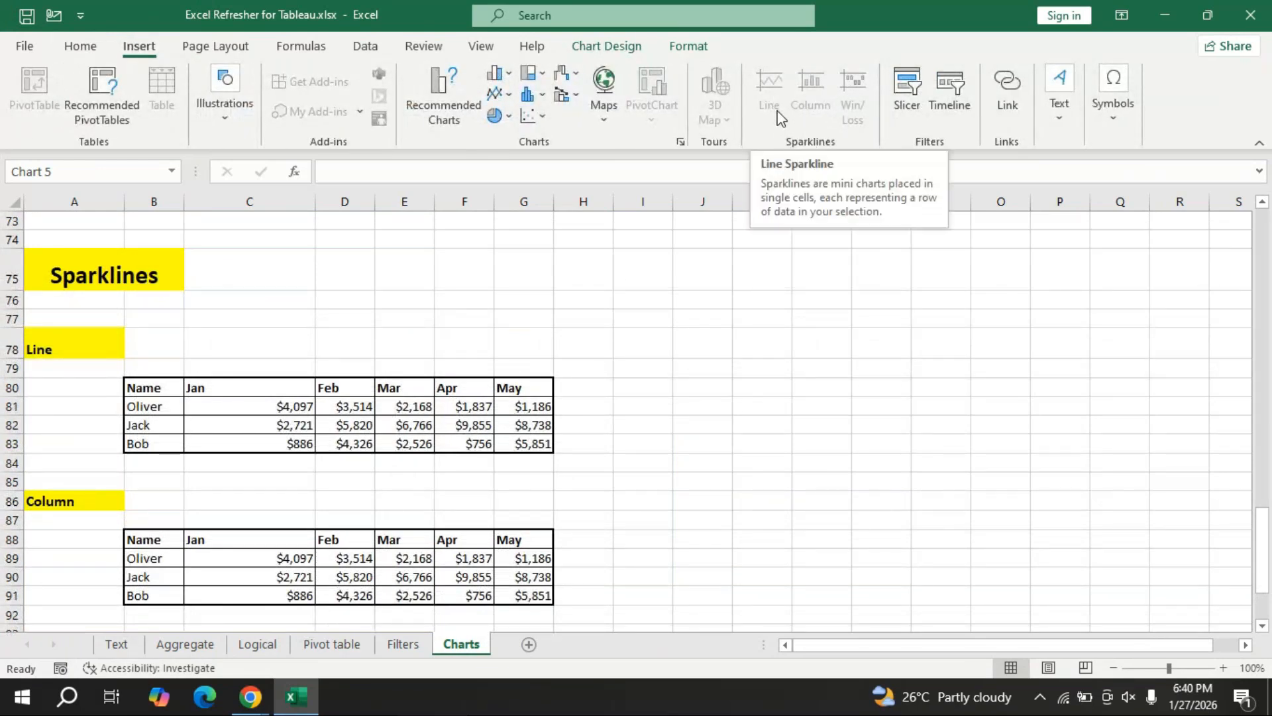
pyautogui.moveTo(213, 407); pyautogui.dragTo(523, 403)
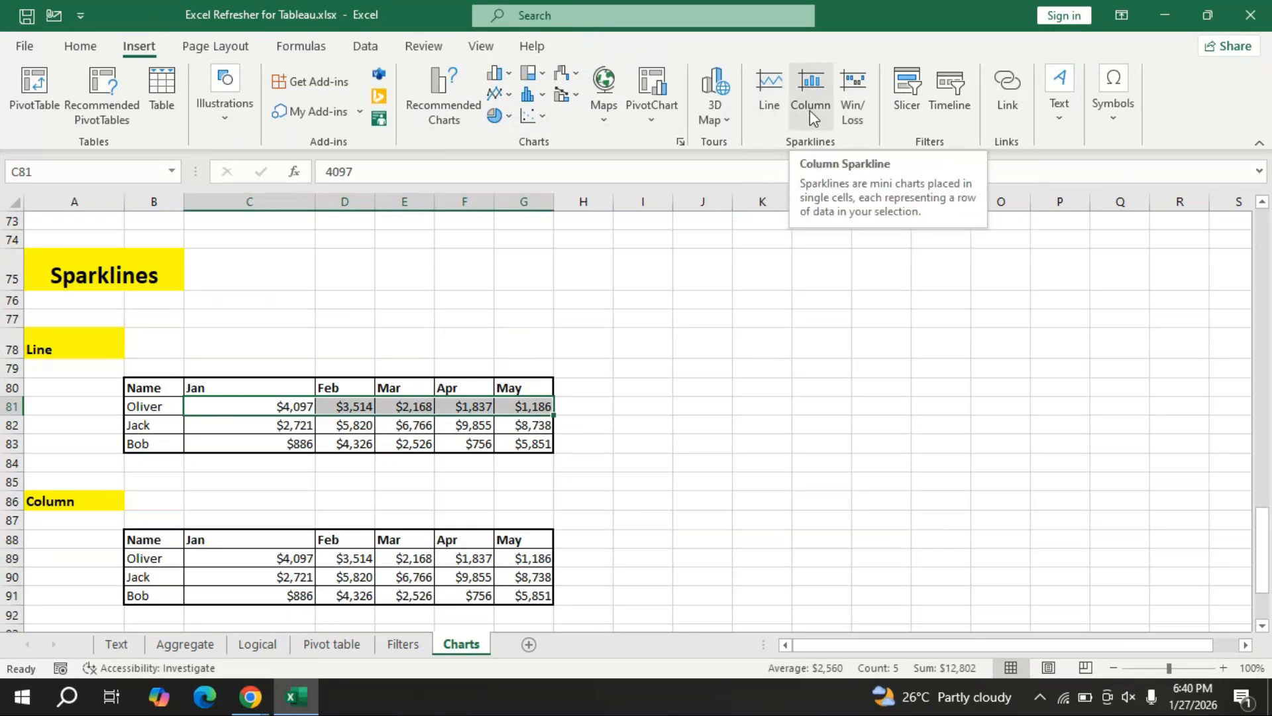
pyautogui.click(585, 403)
pyautogui.moveTo(612, 205); pyautogui.dragTo(640, 205)
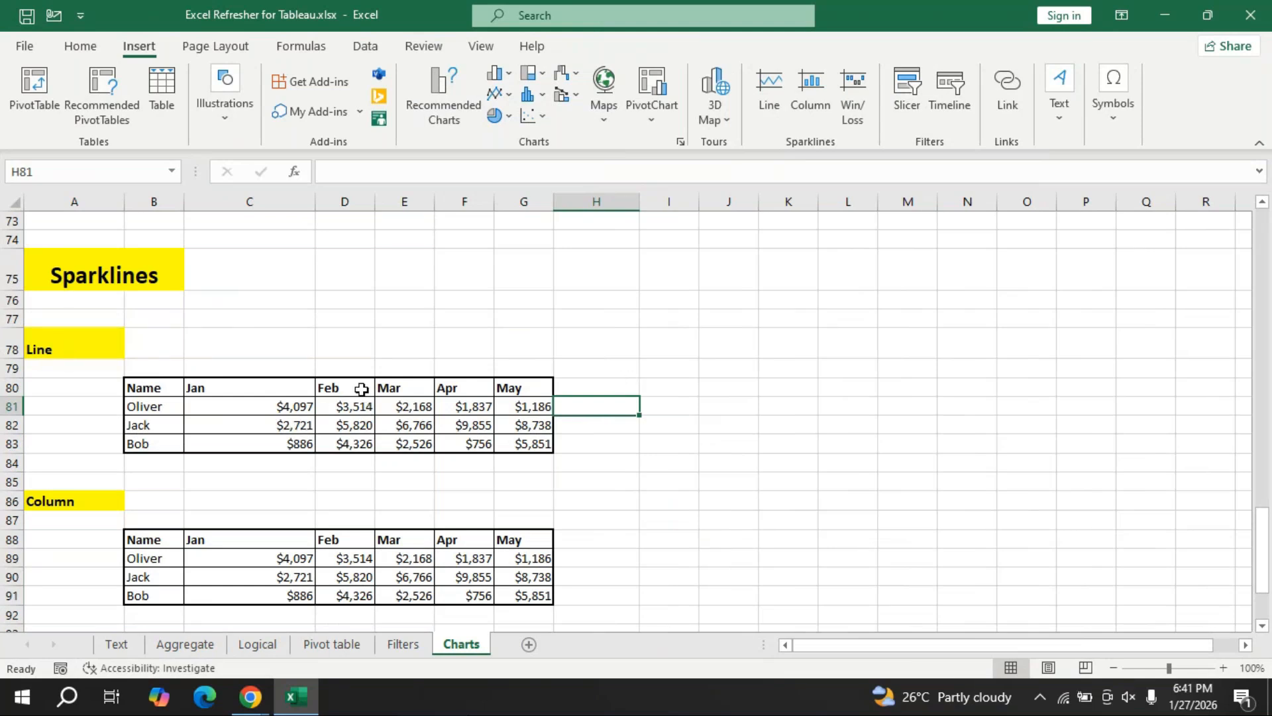
# Narrow column C, which holds the Jan values of the sparkline tables.
pyautogui.scroll(-1, 906, 423)
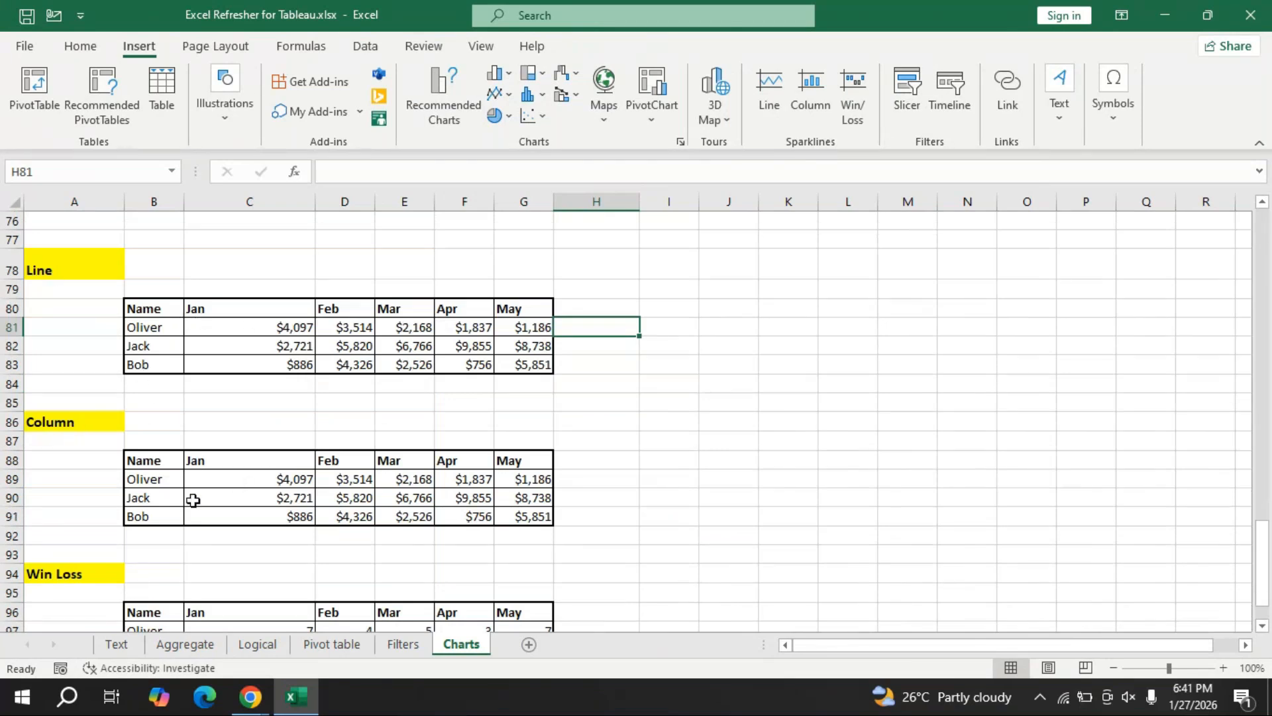
pyautogui.click(1262, 625)
pyautogui.click(1262, 624)
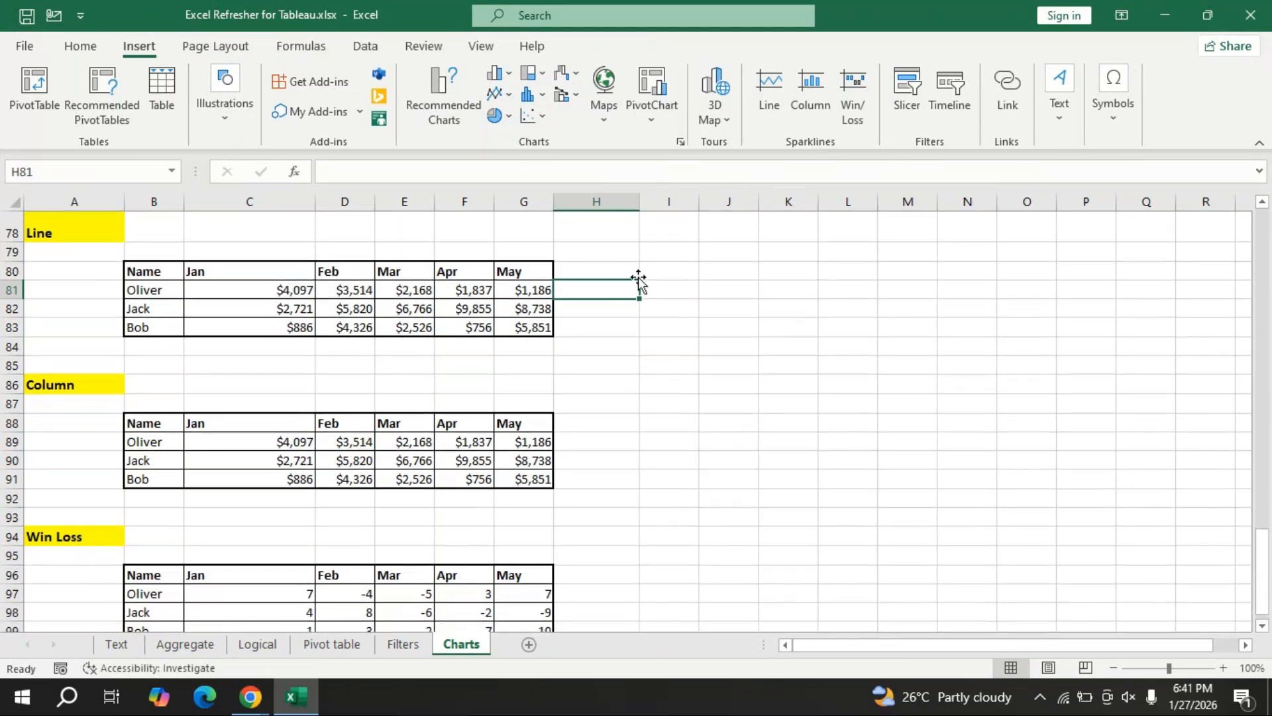
pyautogui.click(719, 360)
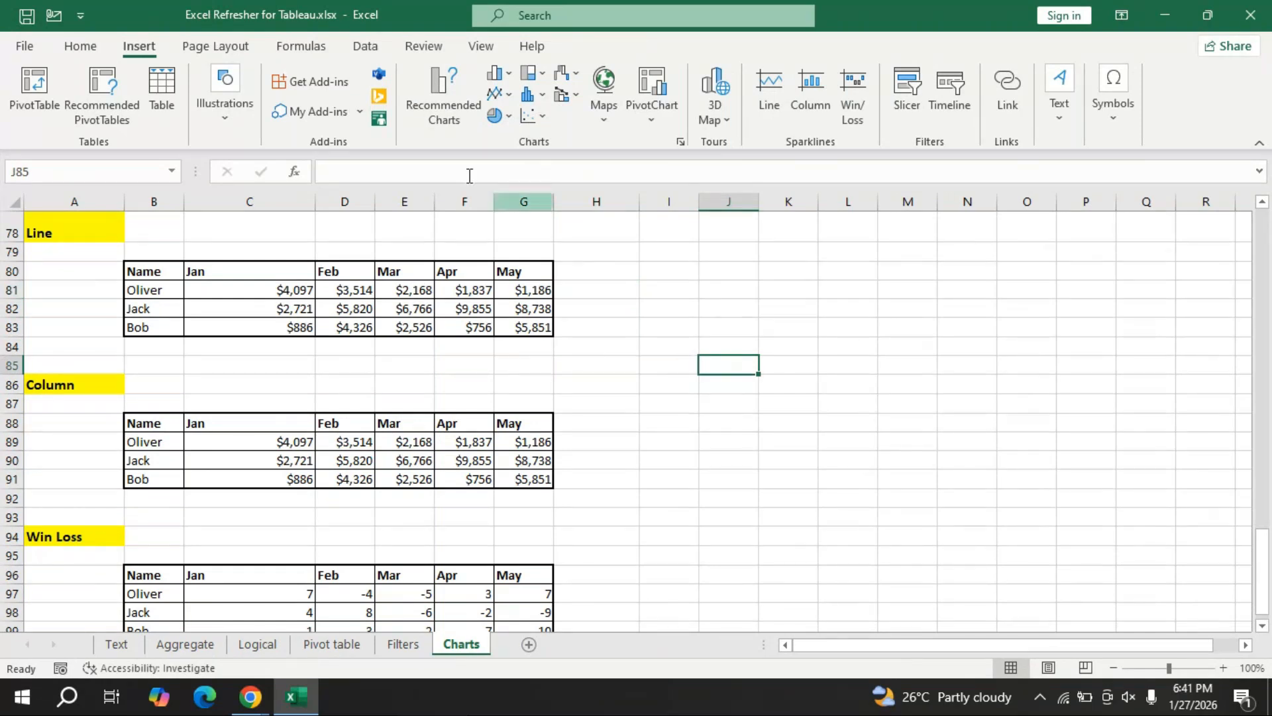
pyautogui.moveTo(269, 290); pyautogui.dragTo(526, 289)
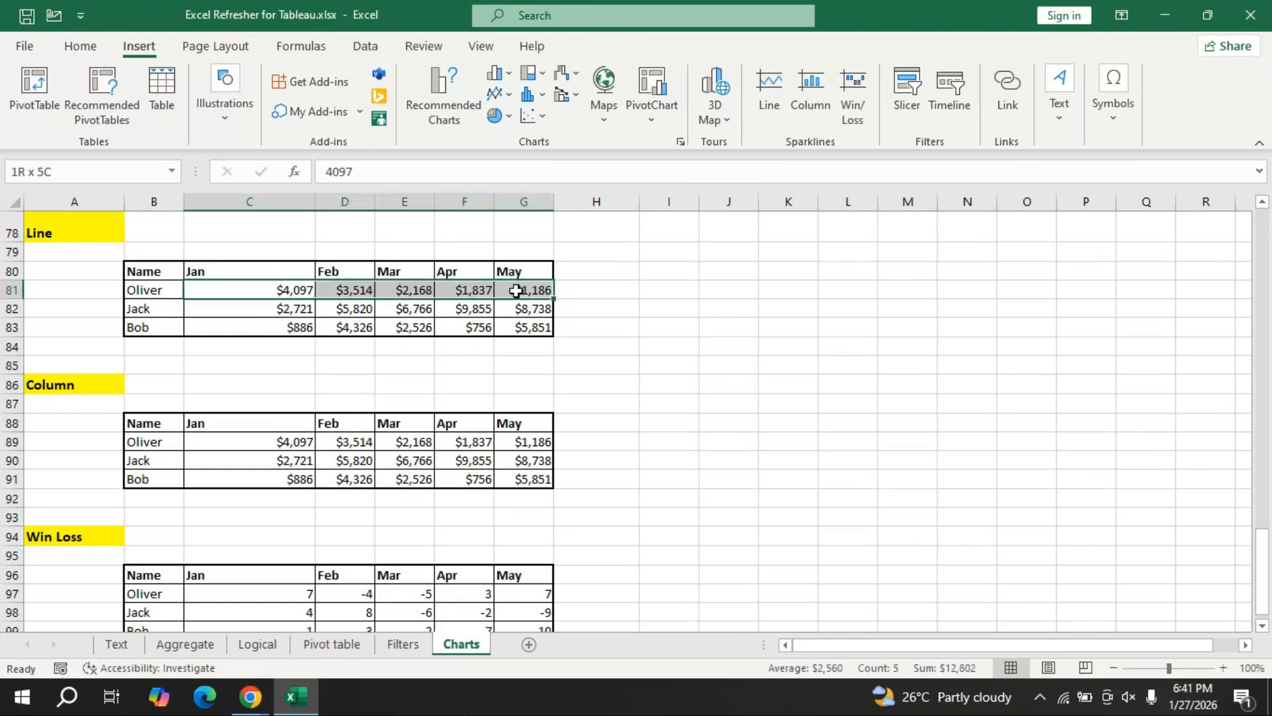
pyautogui.moveTo(203, 286); pyautogui.dragTo(219, 329)
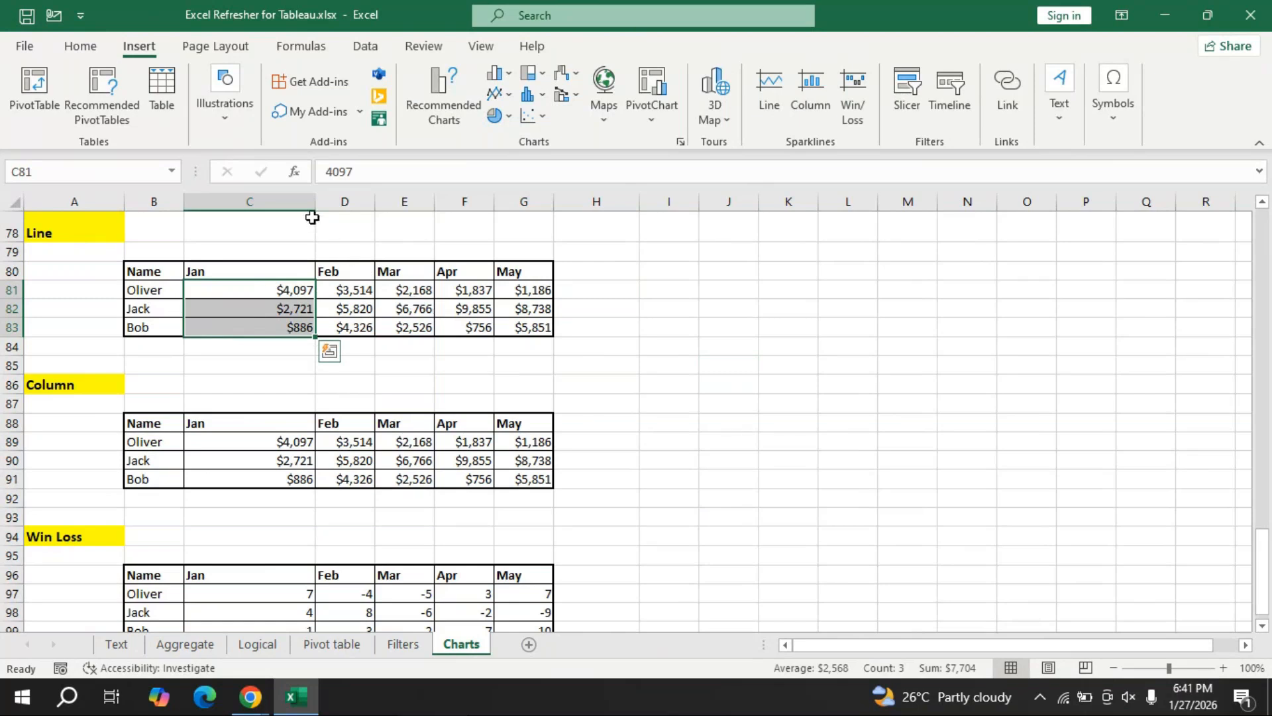
pyautogui.moveTo(316, 201); pyautogui.dragTo(289, 202)
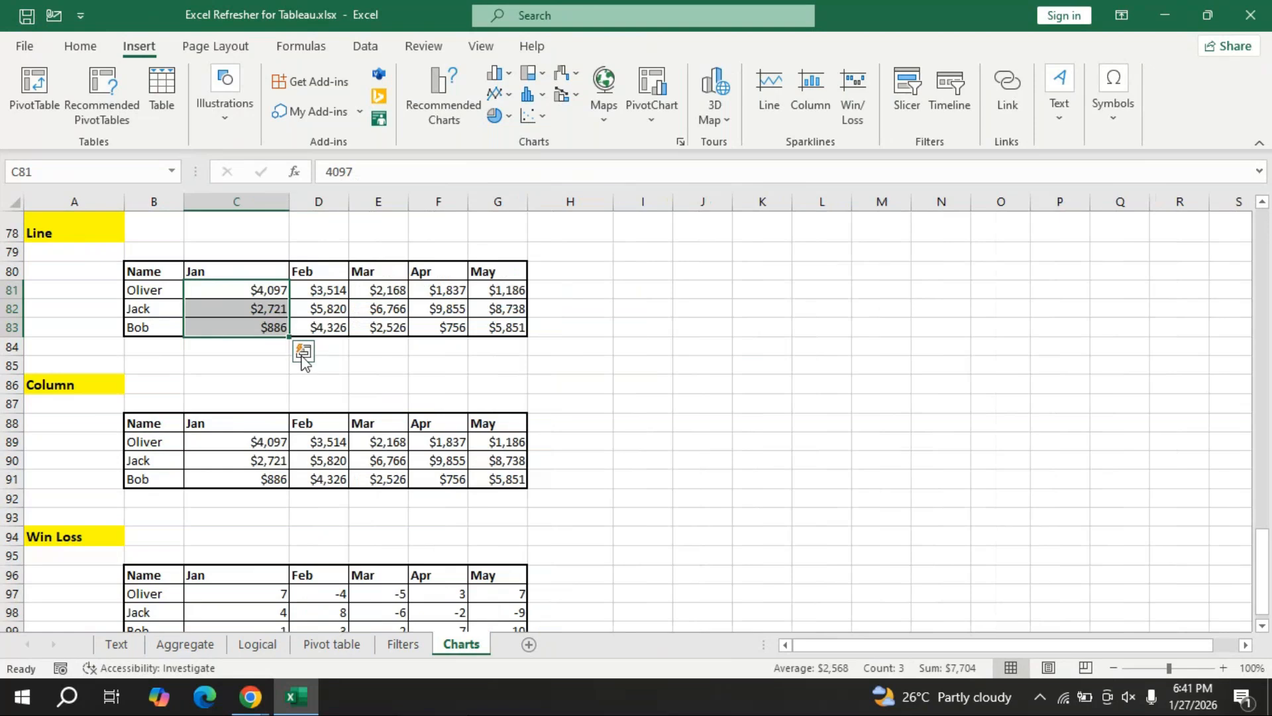
pyautogui.click(606, 346)
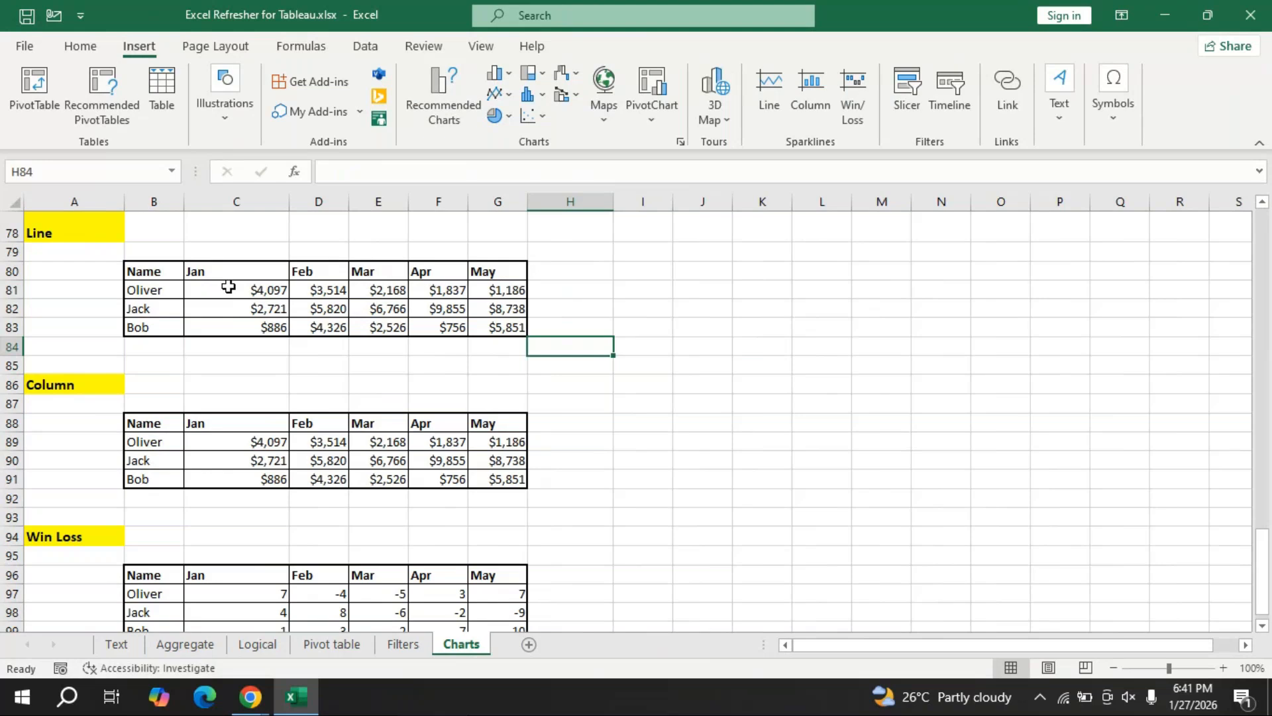
# Insert a line sparkline in cell H81 from the monthly values in C81:G81.
pyautogui.moveTo(228, 287); pyautogui.dragTo(493, 291)
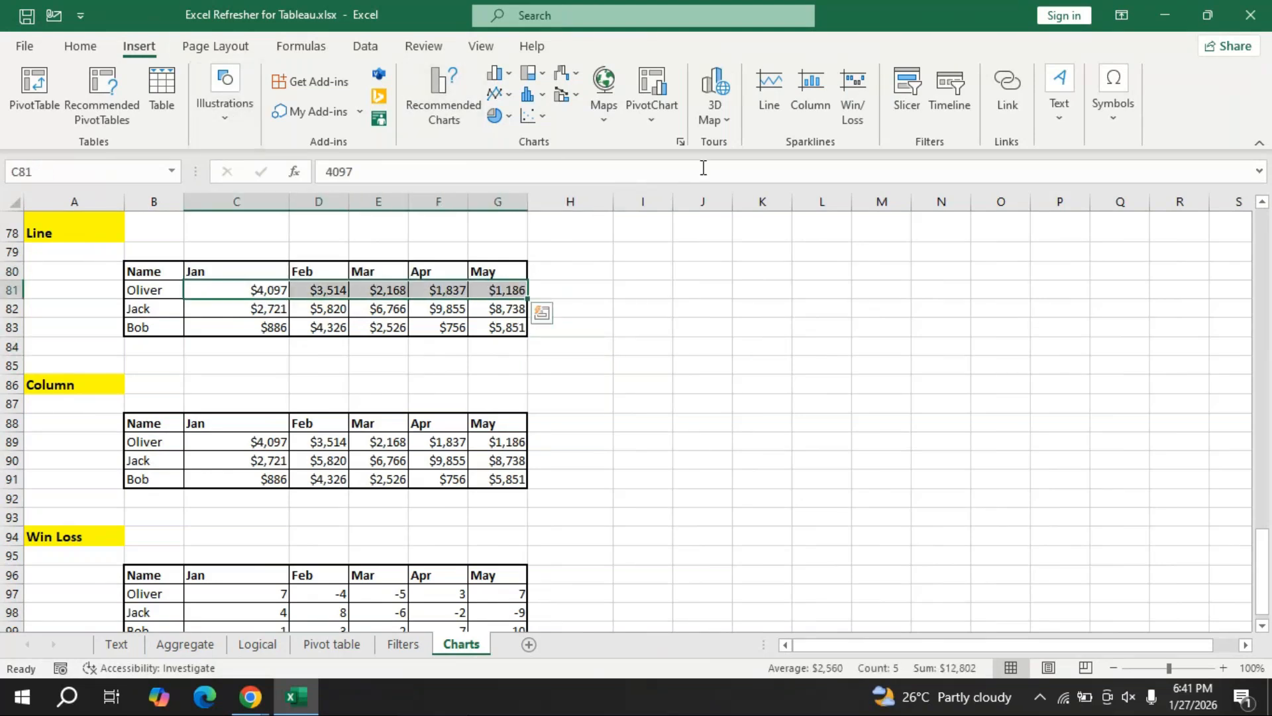
pyautogui.click(767, 106)
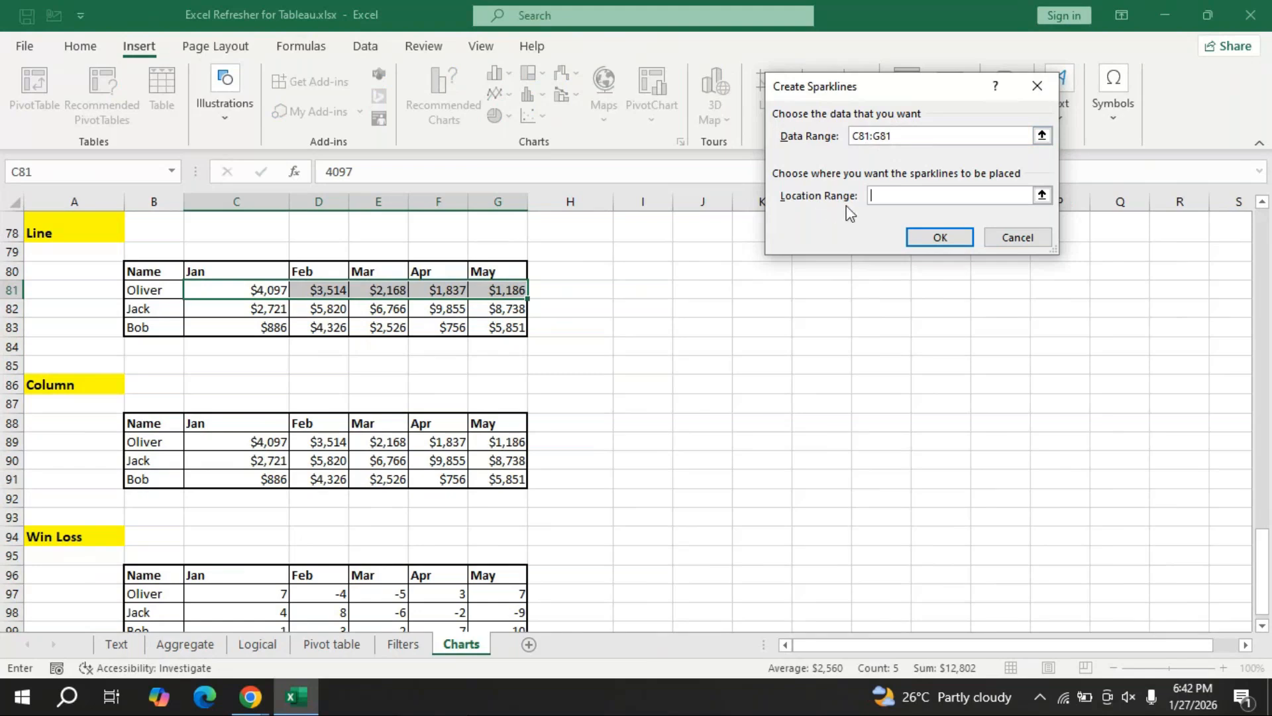
pyautogui.click(589, 292)
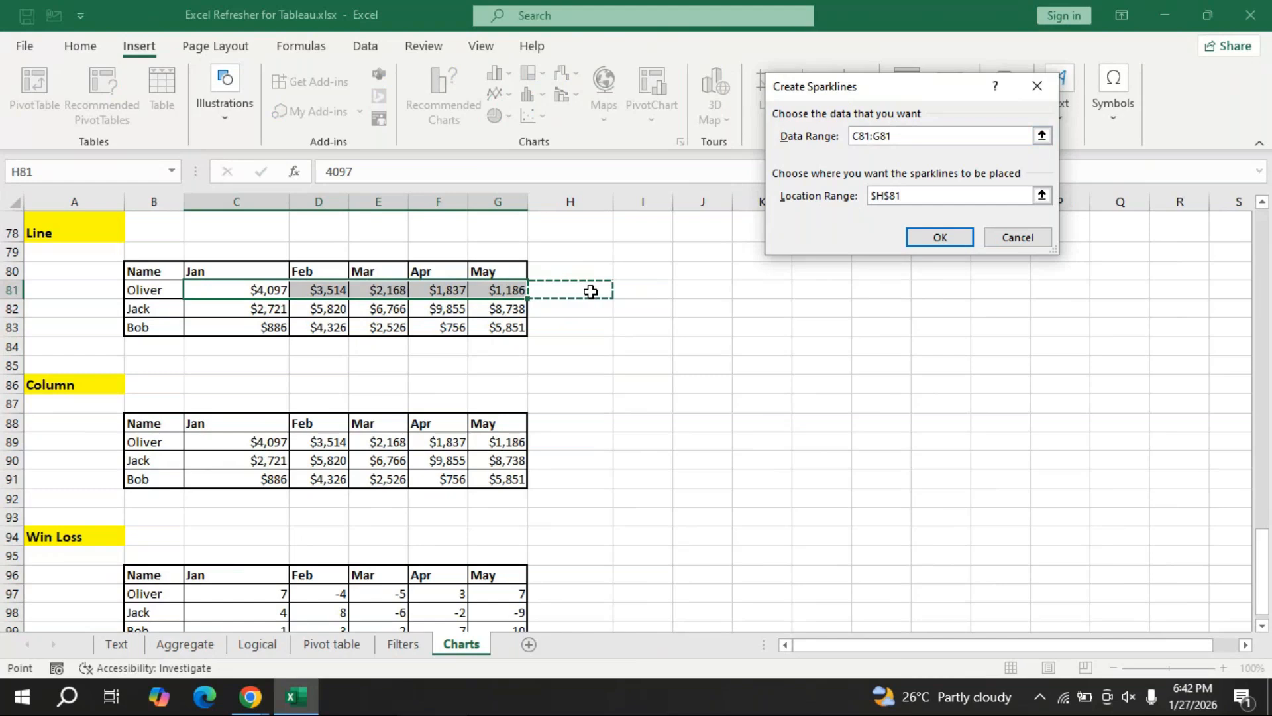
pyautogui.click(939, 236)
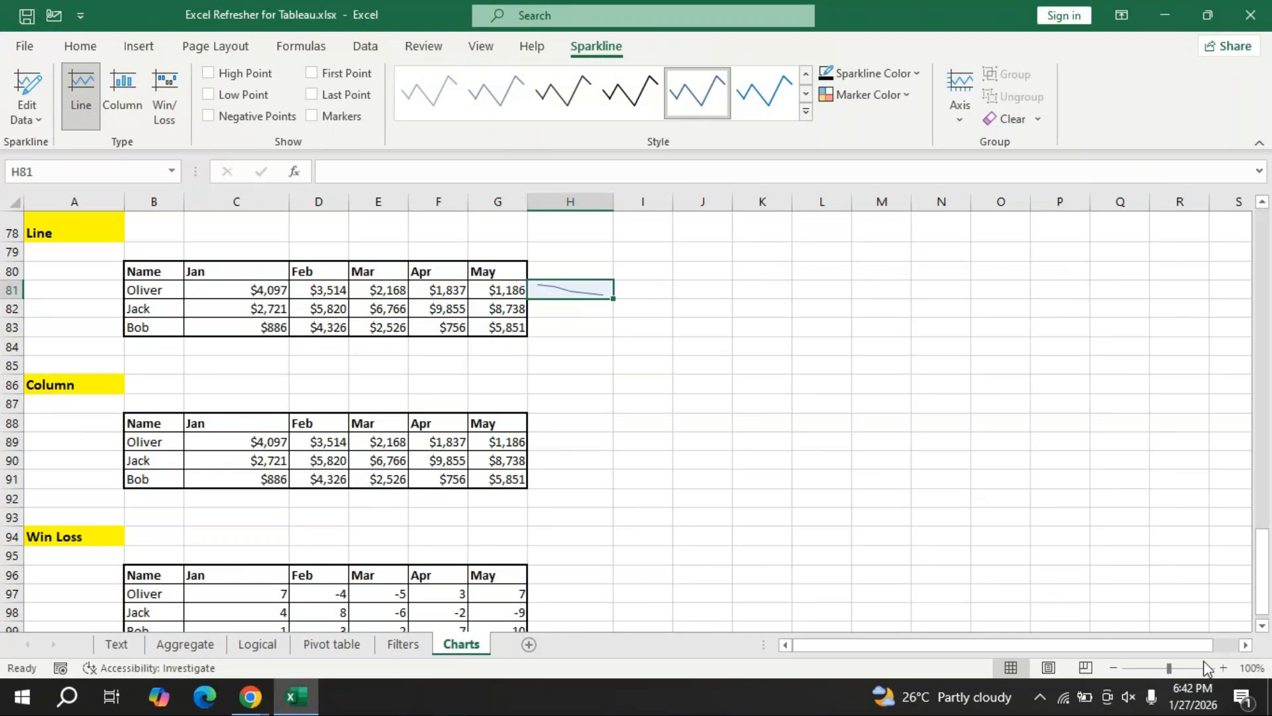
# Increase the height of row 81 so the line sparkline in H81 is larger.
pyautogui.click(1222, 669)
pyautogui.click(1222, 669)
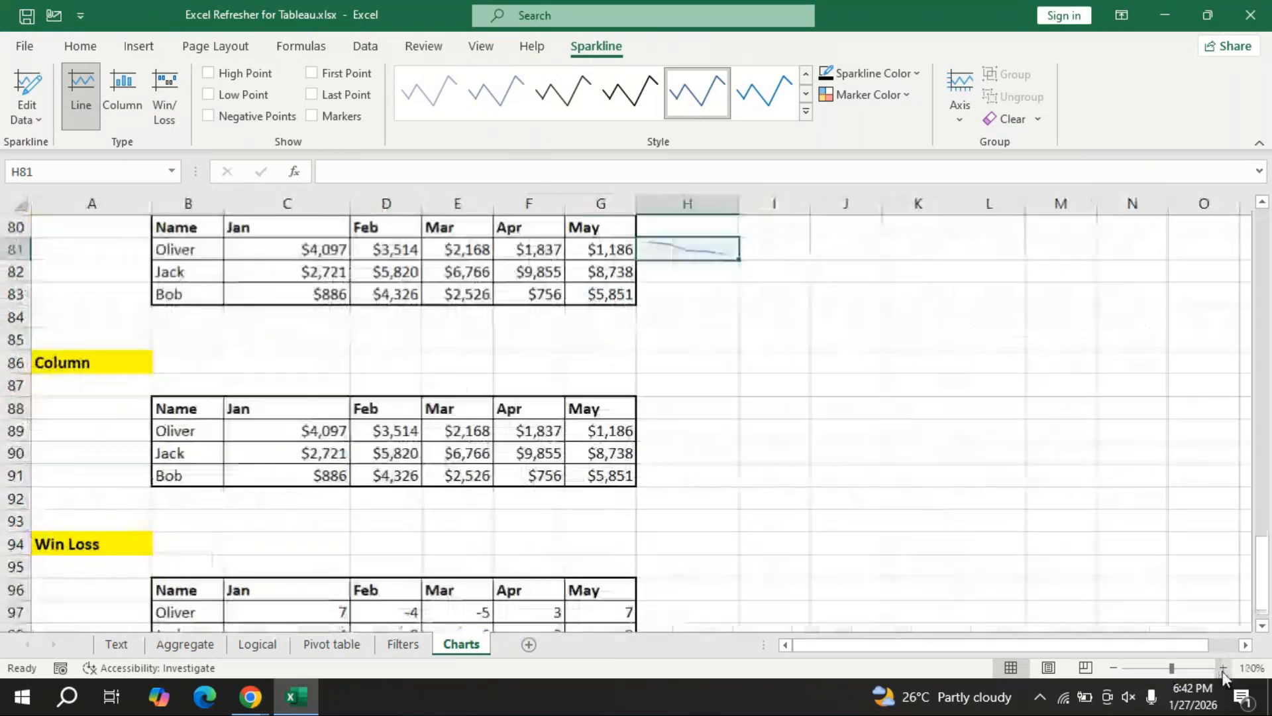
pyautogui.click(1222, 670)
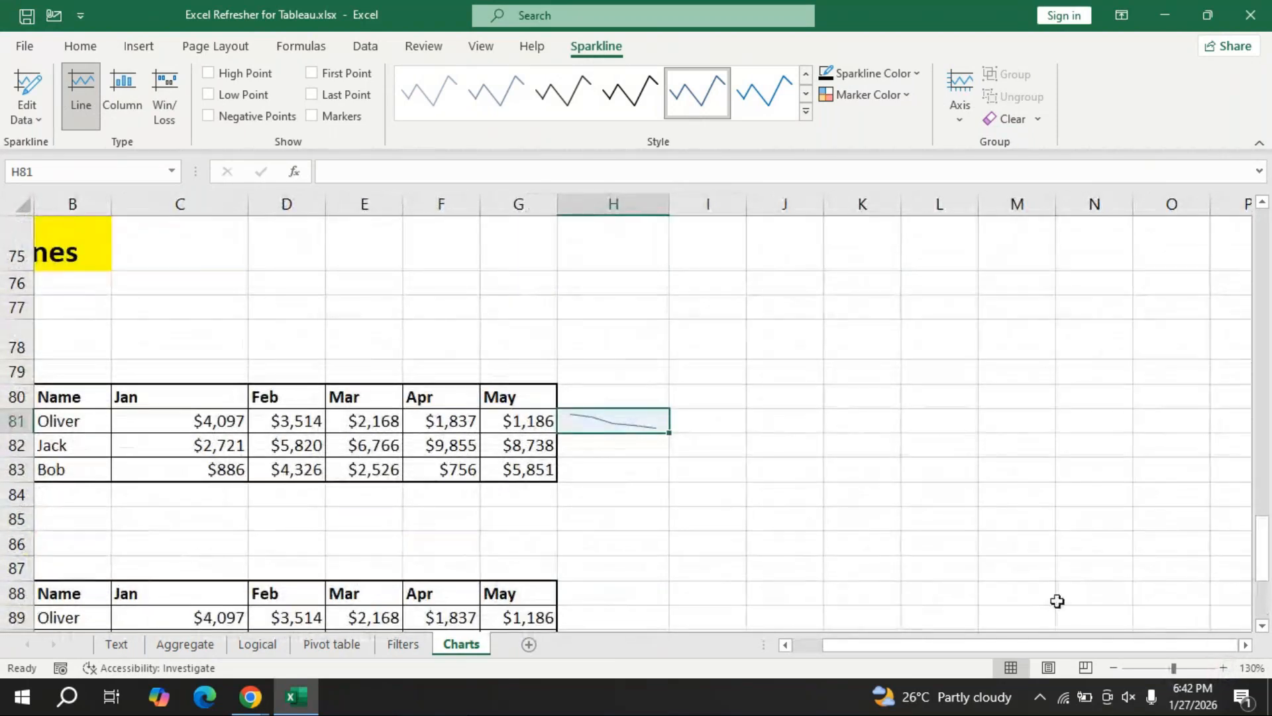
pyautogui.moveTo(1031, 644); pyautogui.dragTo(1001, 644)
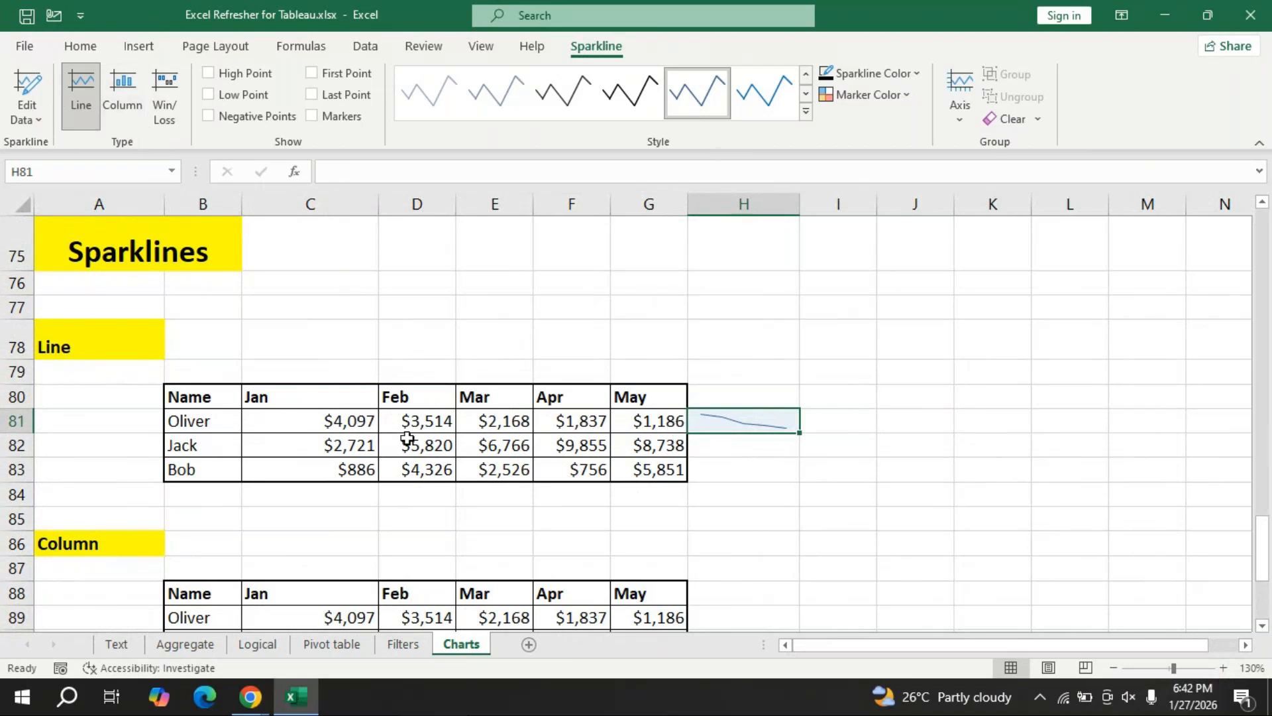
pyautogui.moveTo(30, 433); pyautogui.dragTo(29, 446)
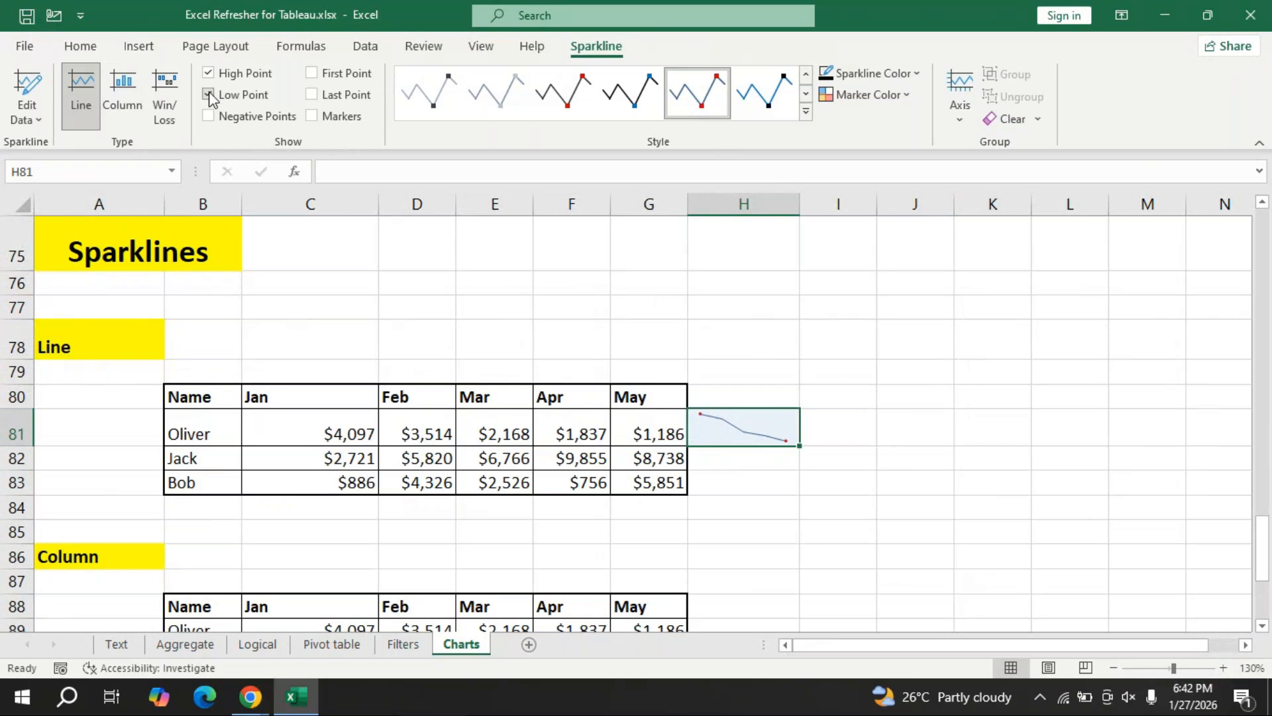
# Turn off High Point and Low Point on the H81 sparkline and turn on Markers for every data point.
pyautogui.click(208, 73)
pyautogui.click(208, 94)
pyautogui.click(208, 116)
pyautogui.click(210, 121)
pyautogui.click(312, 118)
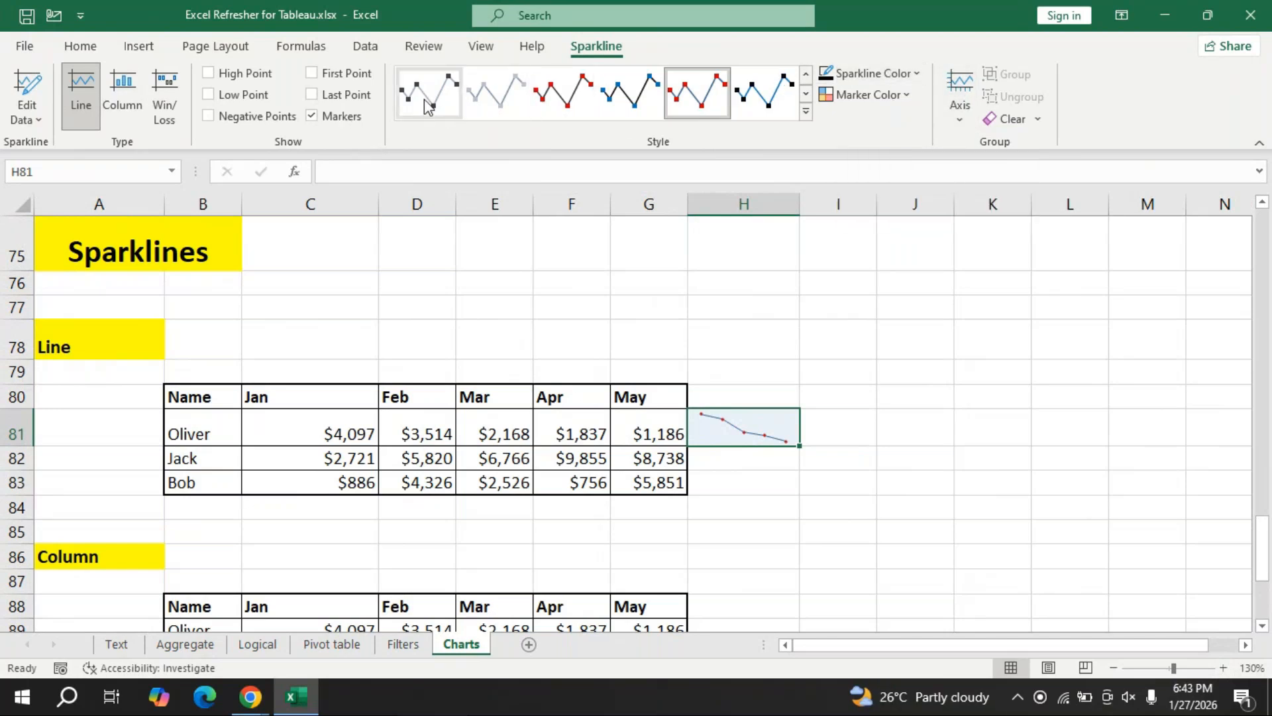
# Restyle the H81 sparkline with preset styles, choosing the dark gold preset from the full style gallery.
pyautogui.click(564, 96)
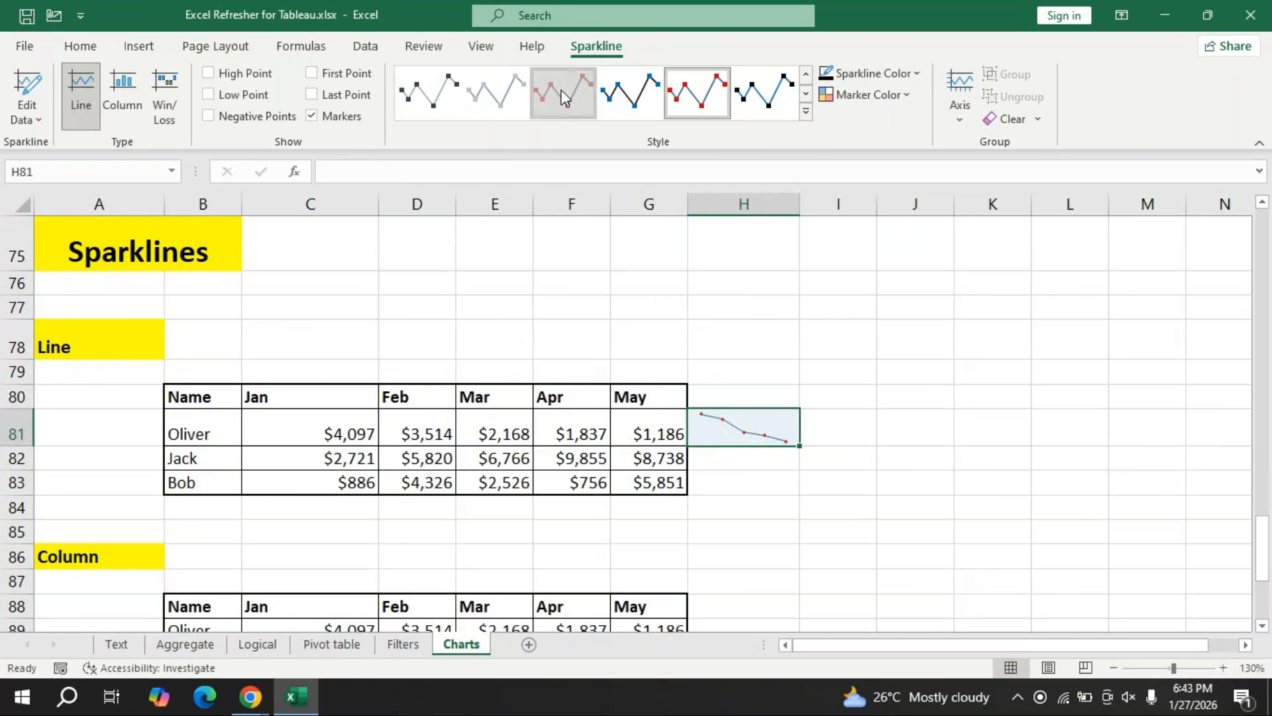
pyautogui.click(807, 114)
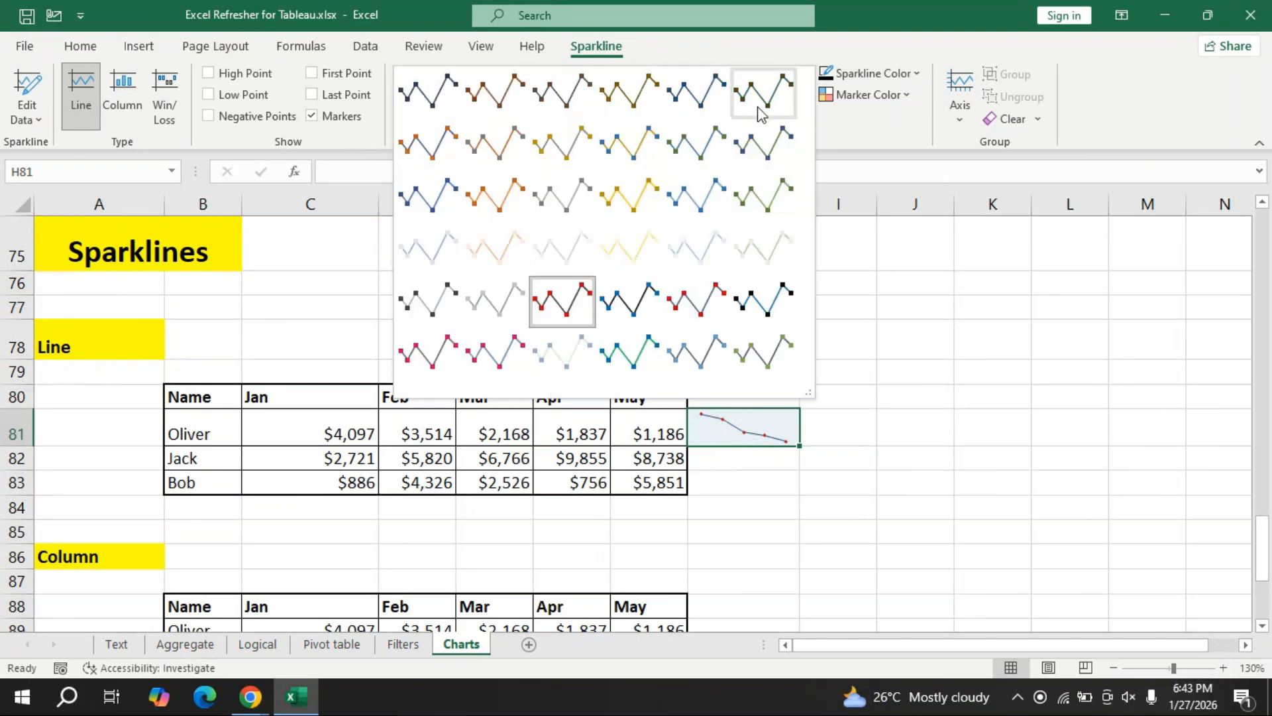
pyautogui.click(617, 114)
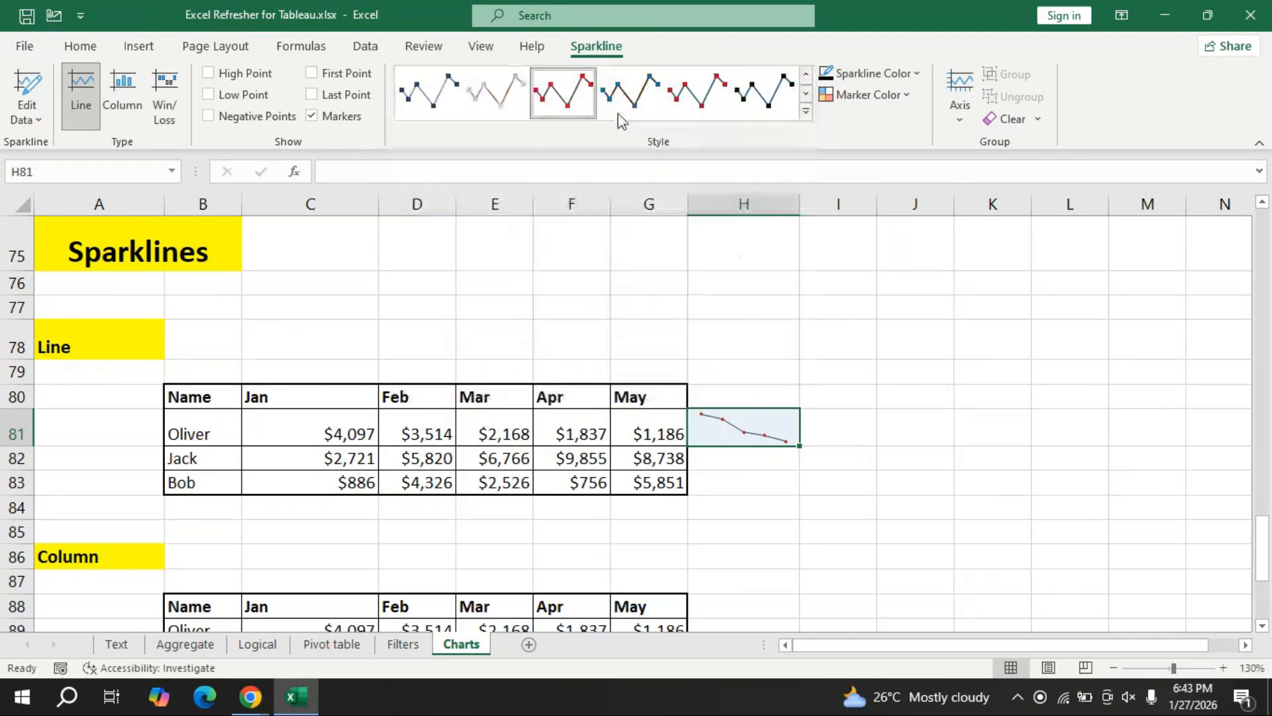
# Try a standard blue line color on the H81 sparkline and settle on the standard purple.
pyautogui.click(920, 73)
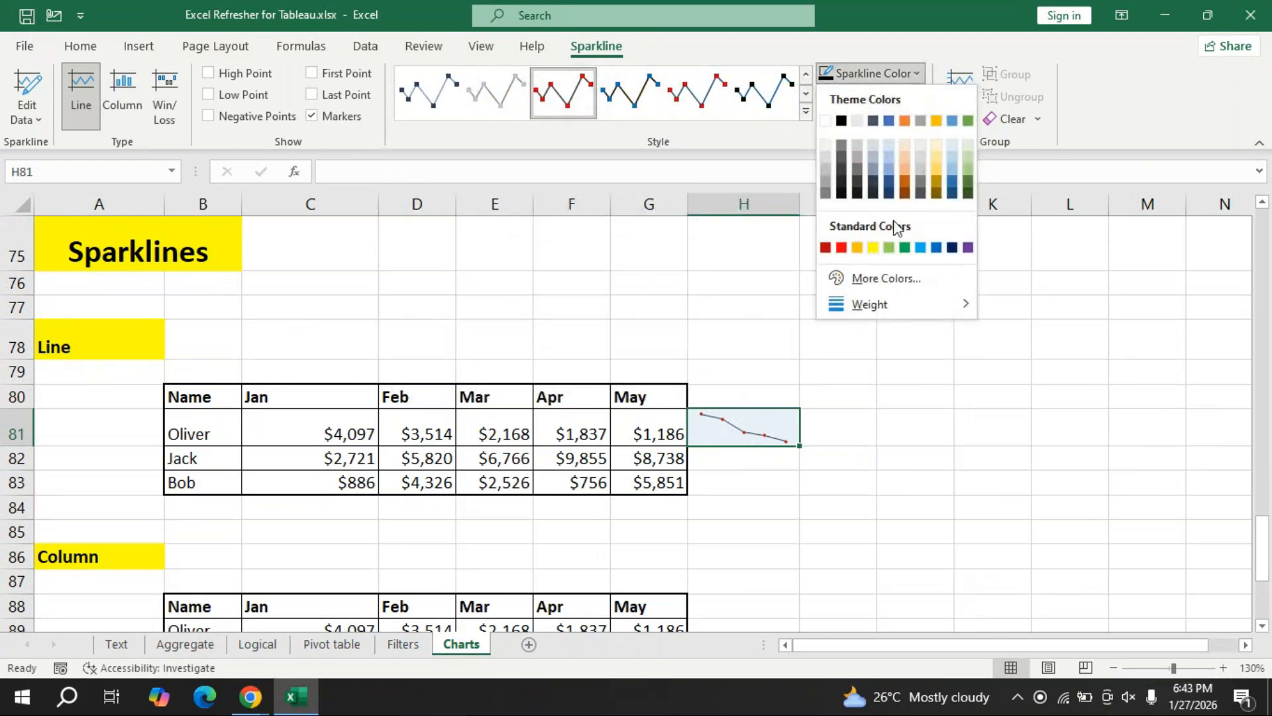
pyautogui.click(935, 249)
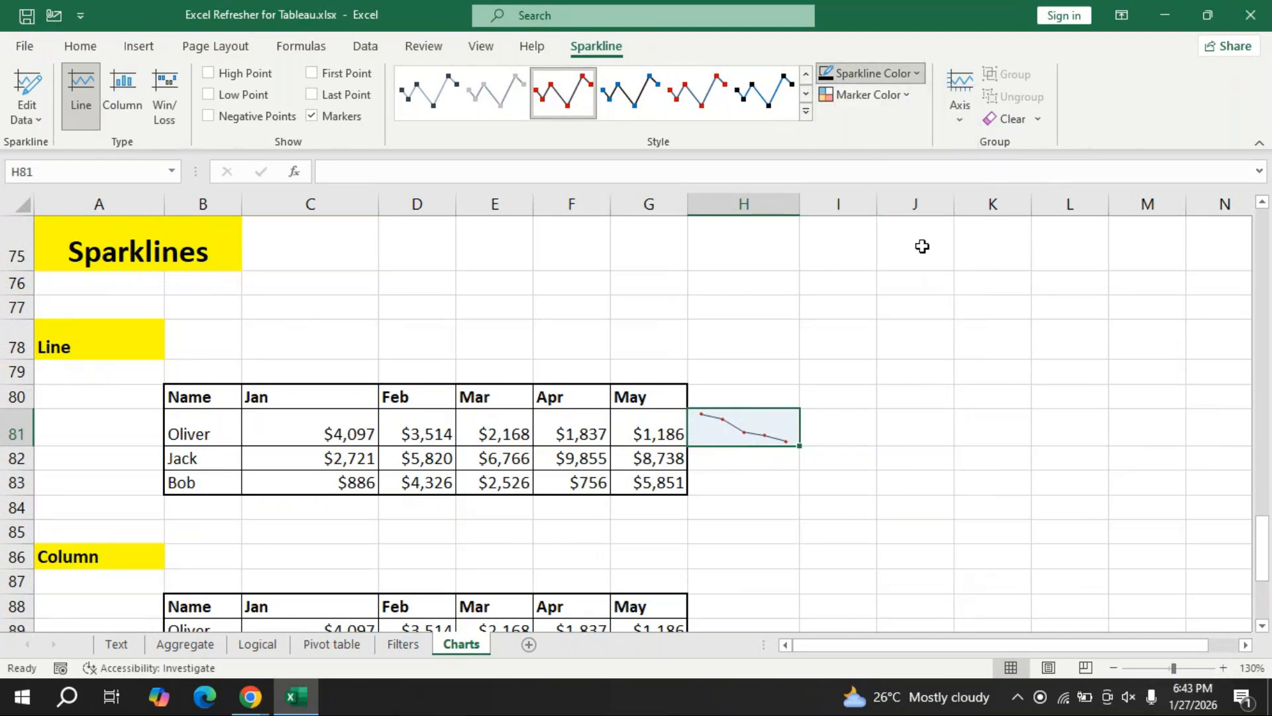
pyautogui.click(907, 73)
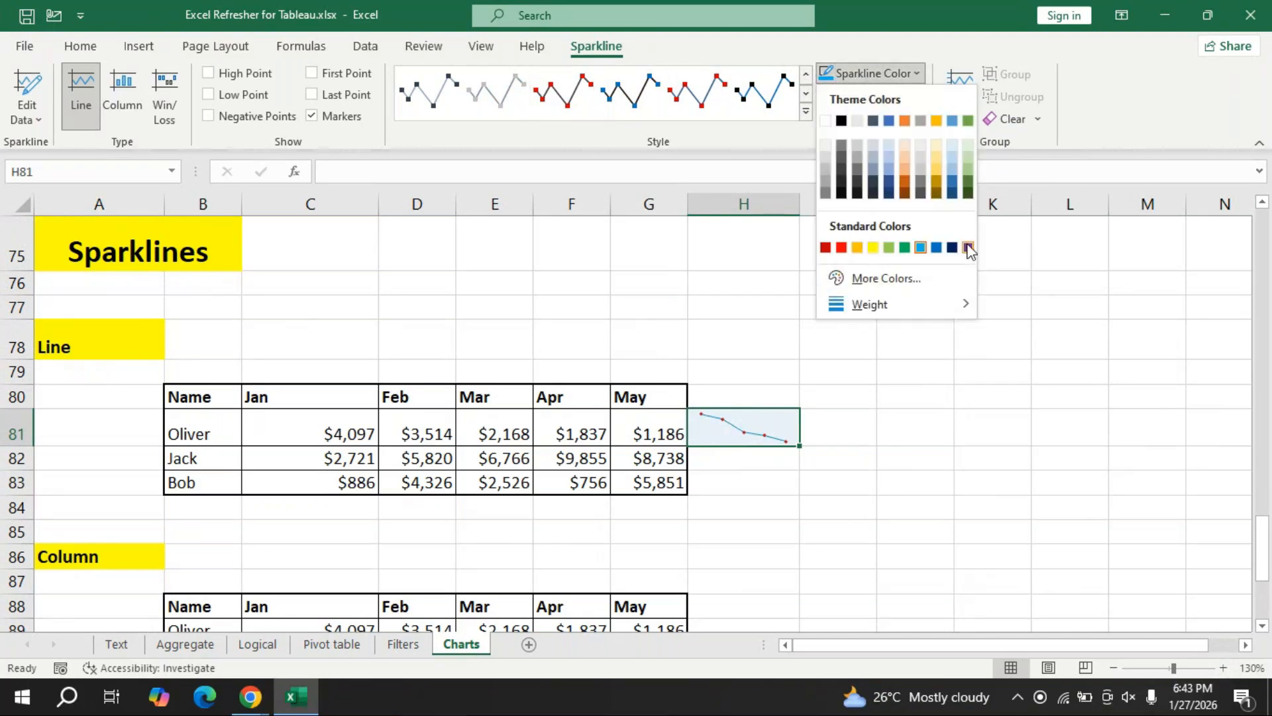
pyautogui.click(966, 249)
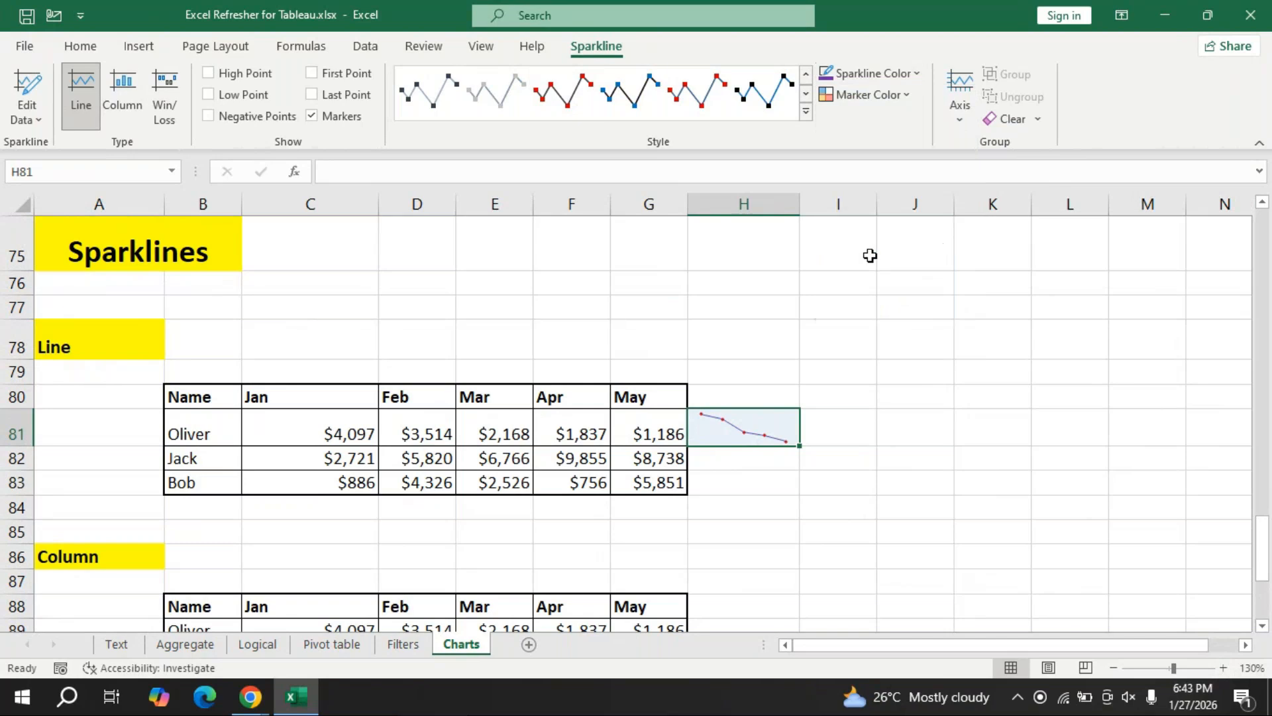
# Examine the marker color options for the H81 sparkline, including Negative Points, Markers, High Point, Low Point, First Point and Last Point.
pyautogui.click(905, 94)
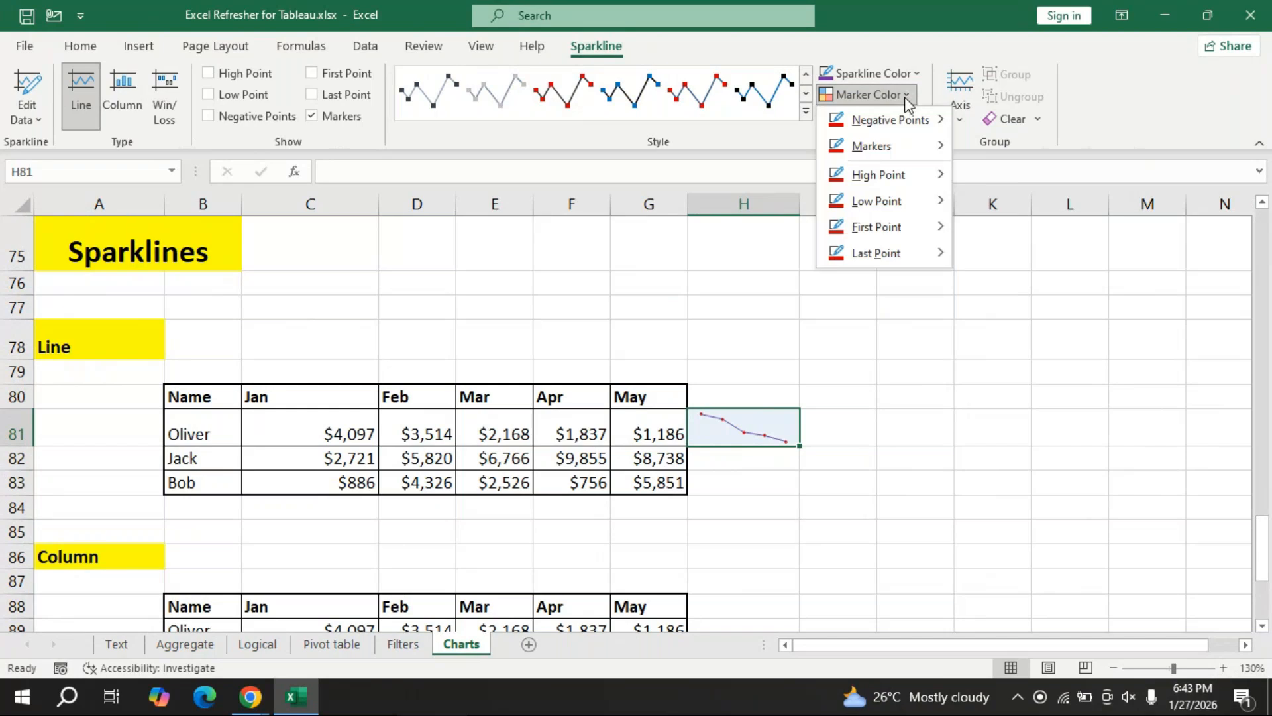
pyautogui.moveTo(907, 119)
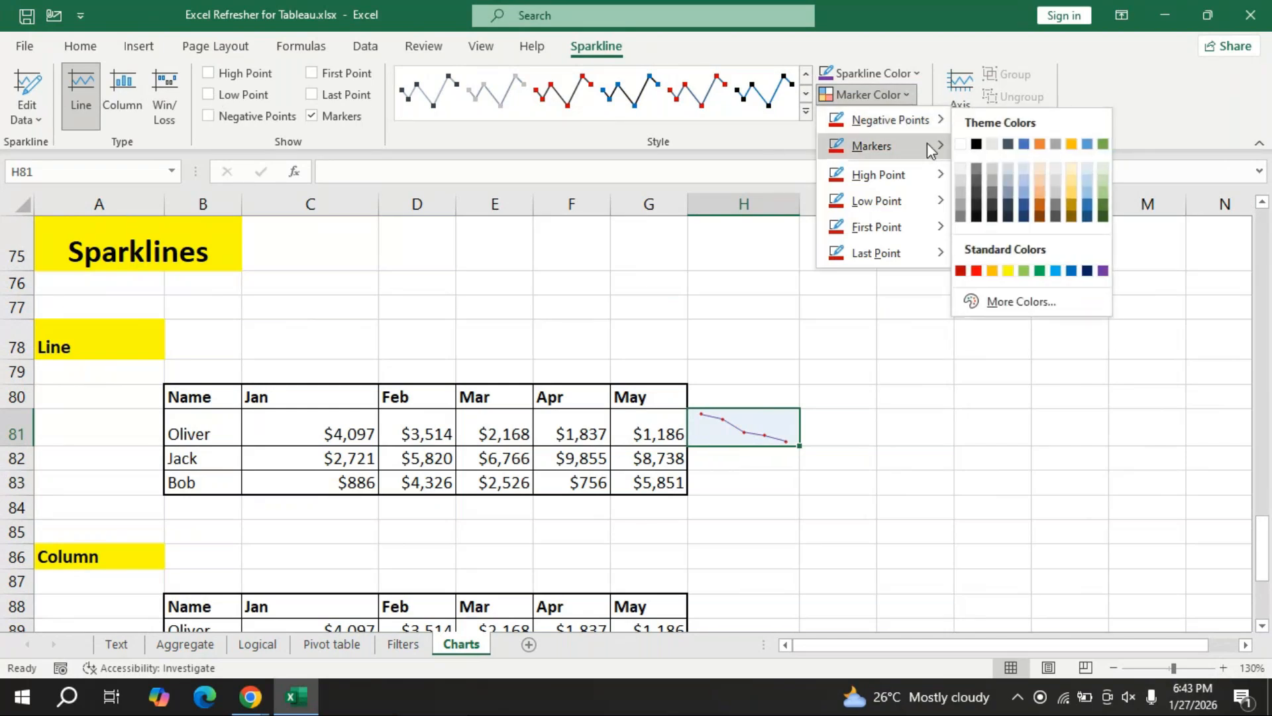
pyautogui.moveTo(928, 174)
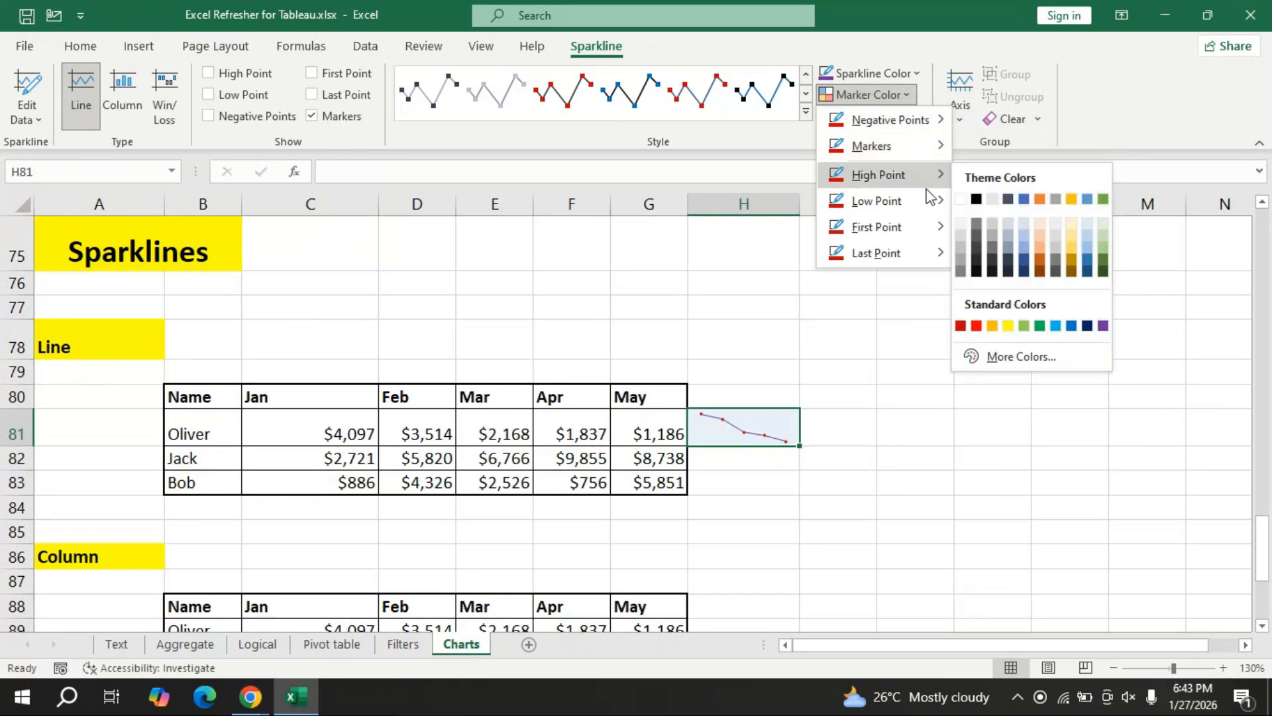
pyautogui.moveTo(925, 232)
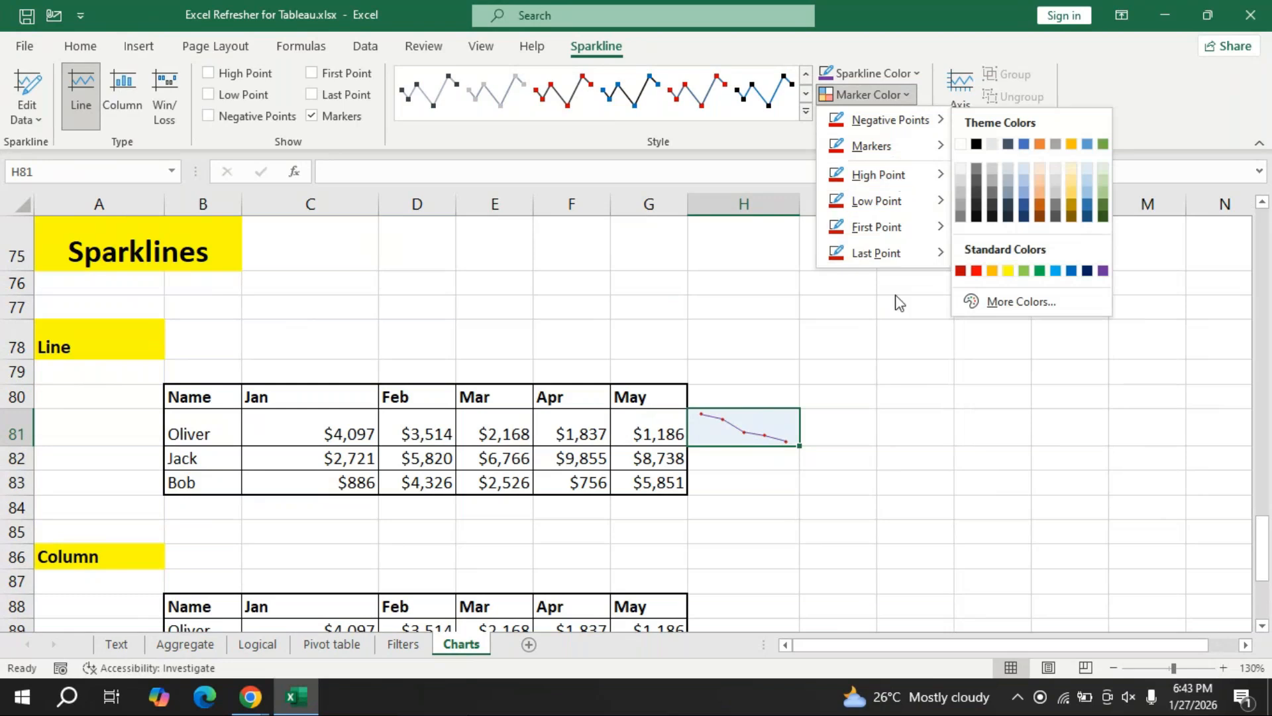
pyautogui.click(879, 310)
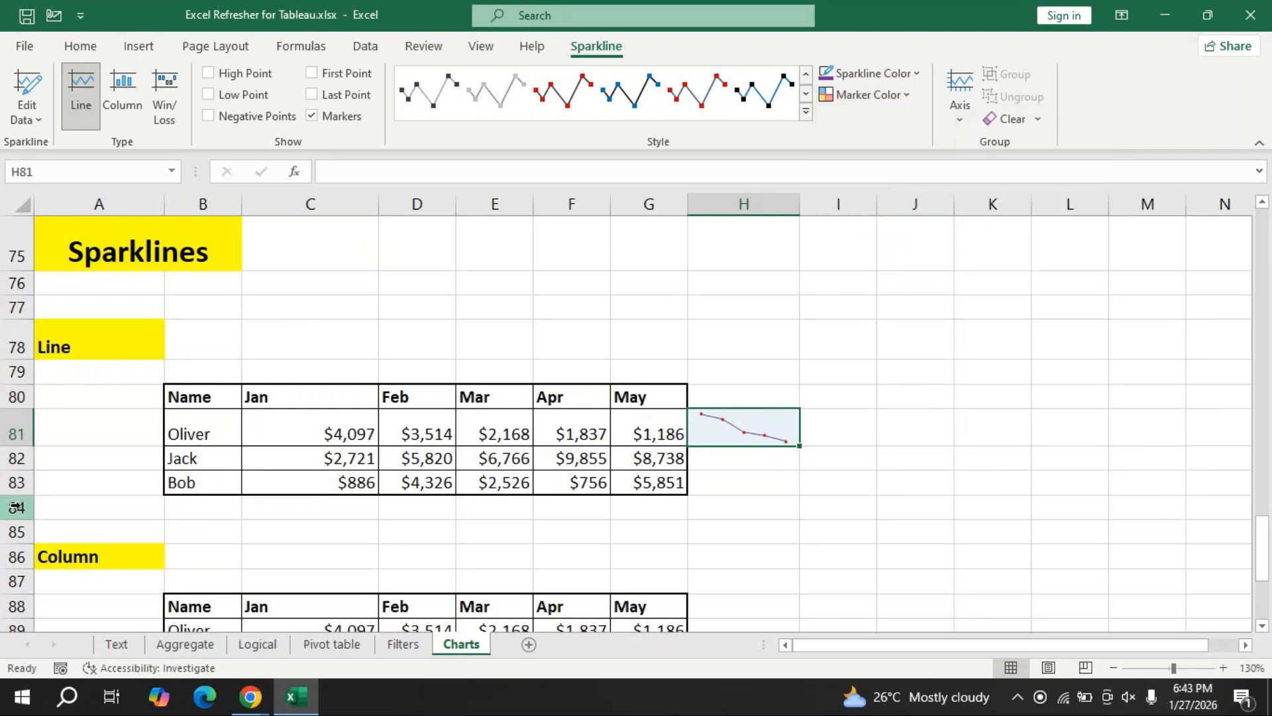
# Increase the heights of rows 82 and 83 and fill the H81 sparkline down through H83.
pyautogui.moveTo(23, 472); pyautogui.dragTo(23, 540)
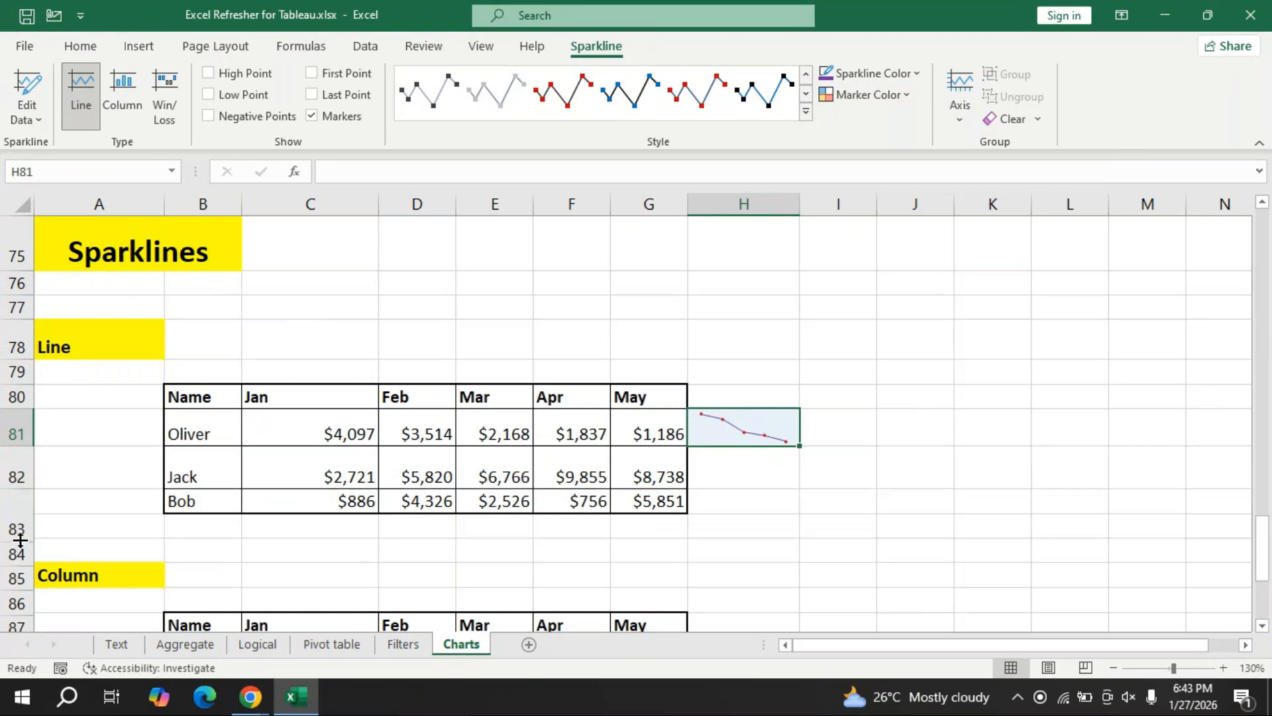
pyautogui.click(881, 456)
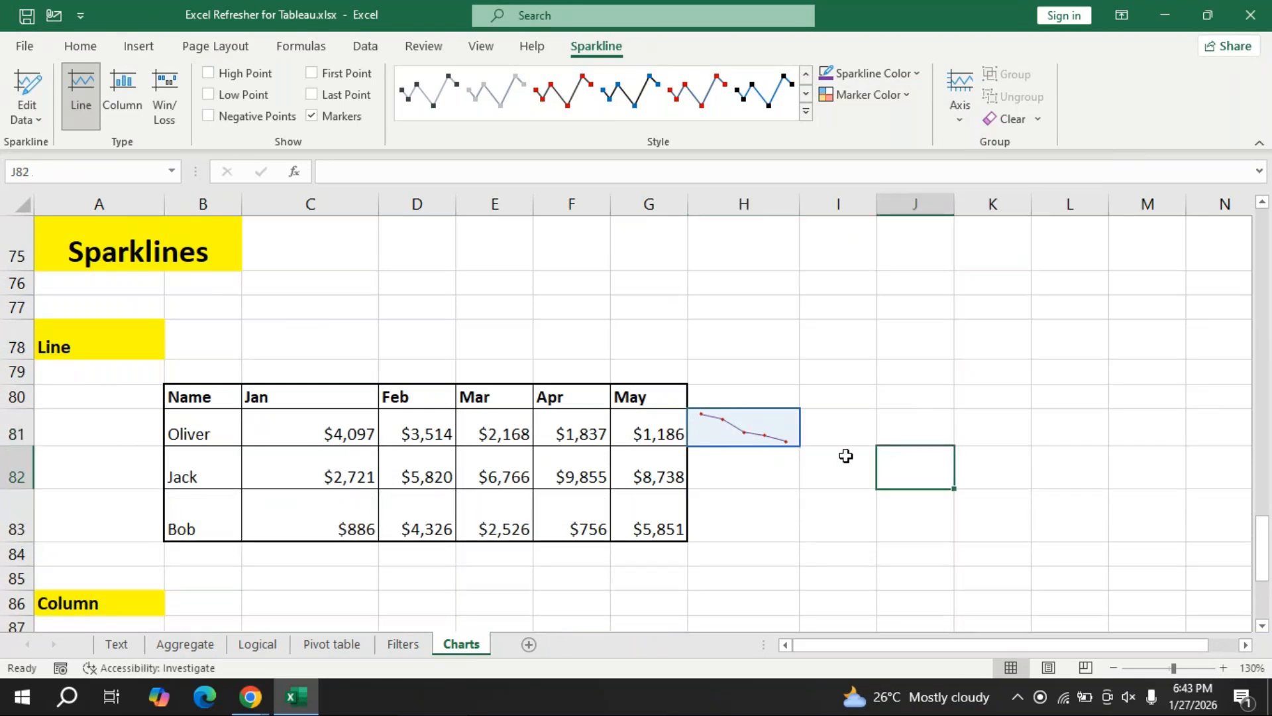
pyautogui.click(793, 439)
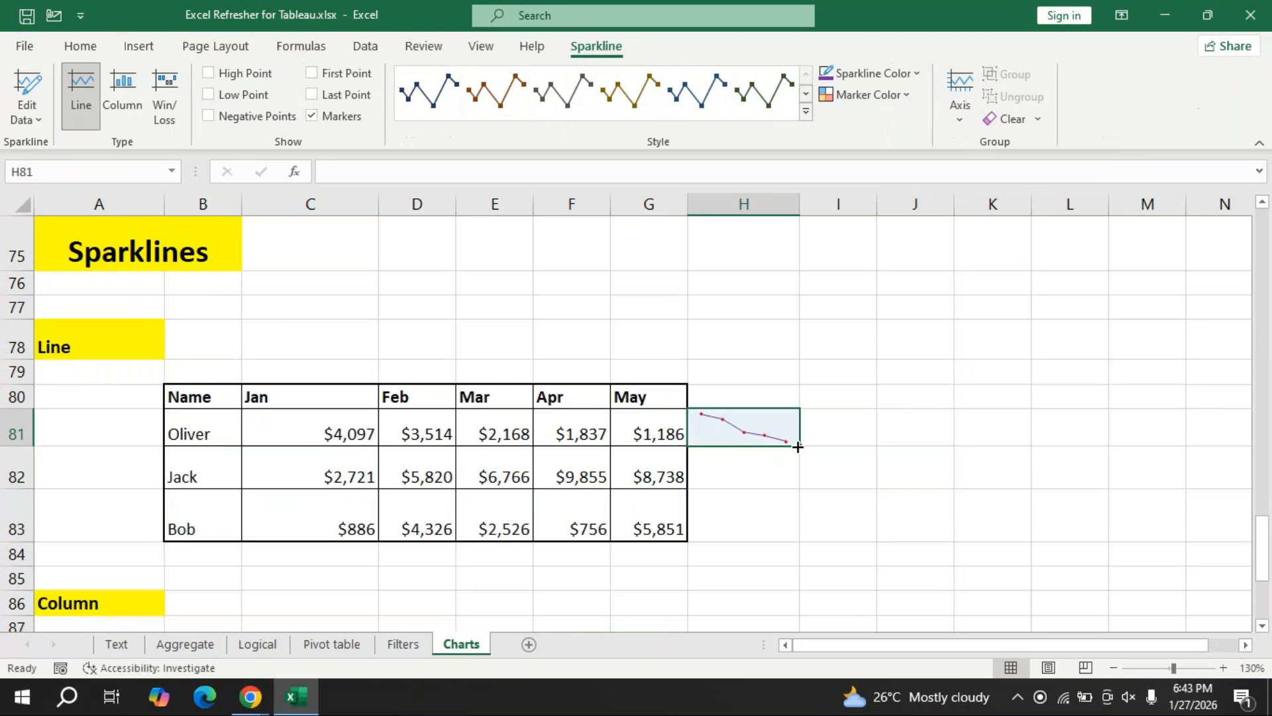
pyautogui.moveTo(799, 445); pyautogui.dragTo(803, 528)
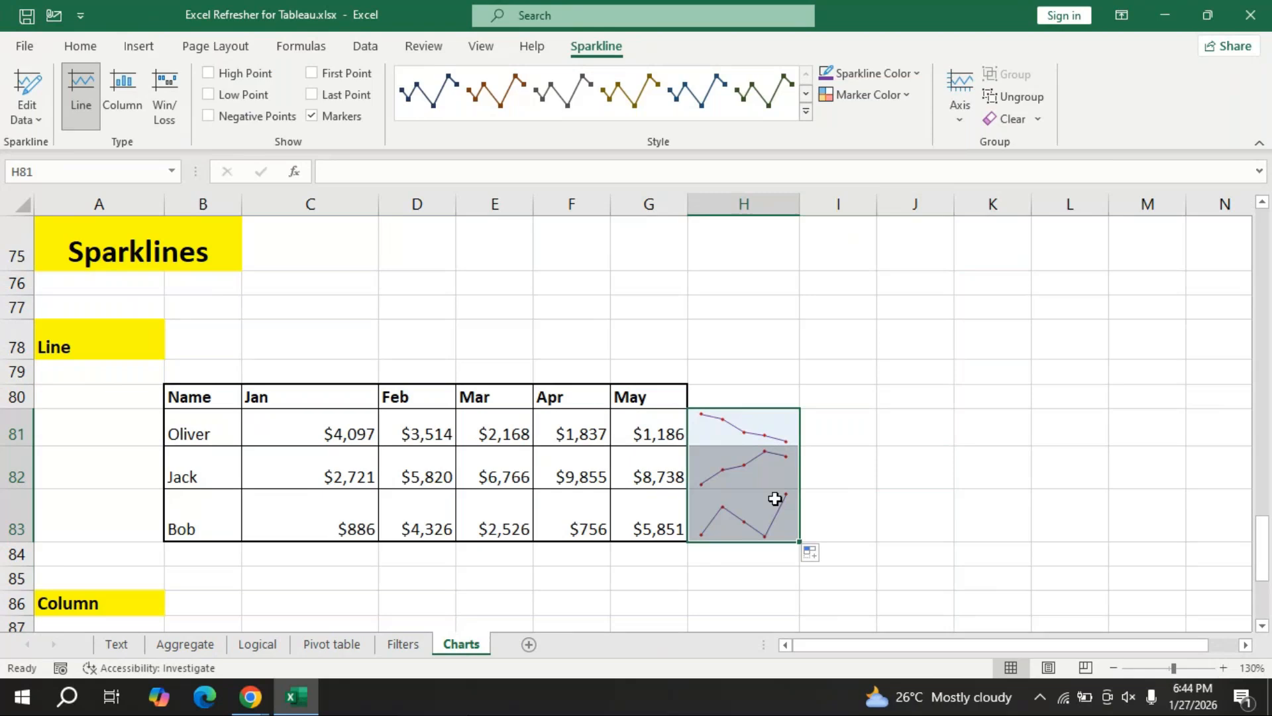
# Increase the height of row 84 and insert a line sparkline in C84 from the January values in C81:C83.
pyautogui.click(335, 559)
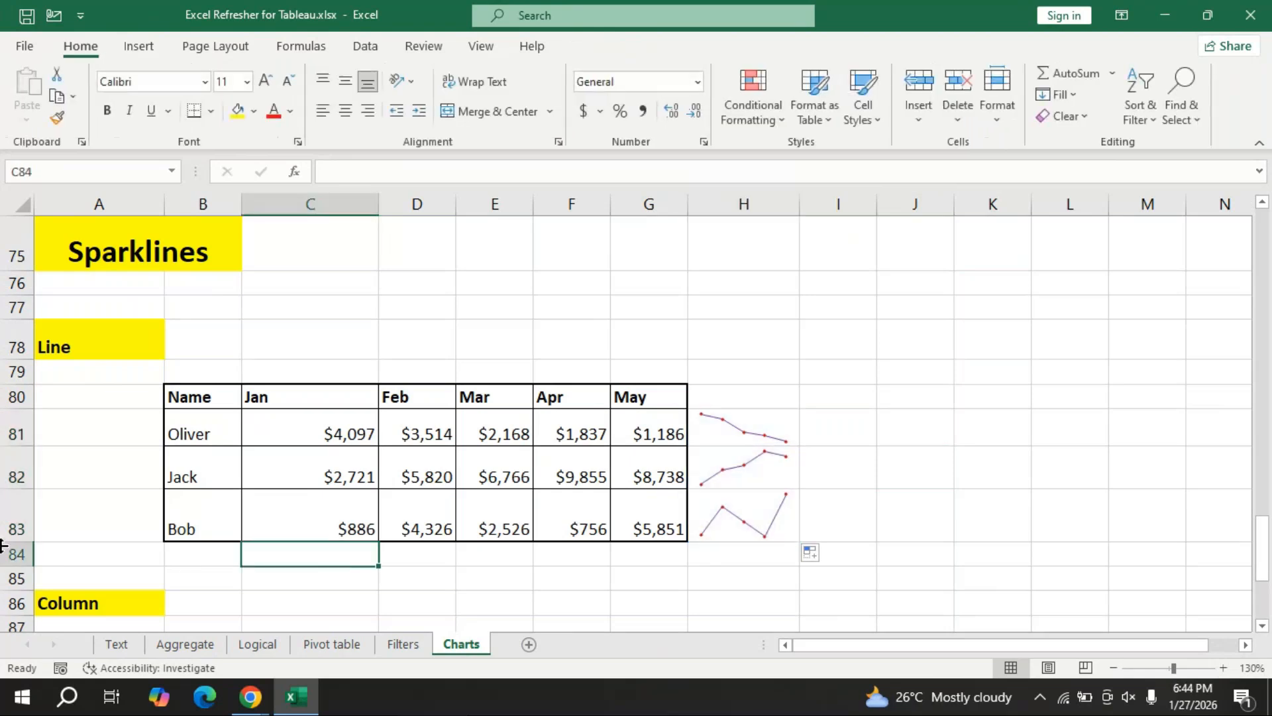
pyautogui.moveTo(10, 569); pyautogui.dragTo(10, 581)
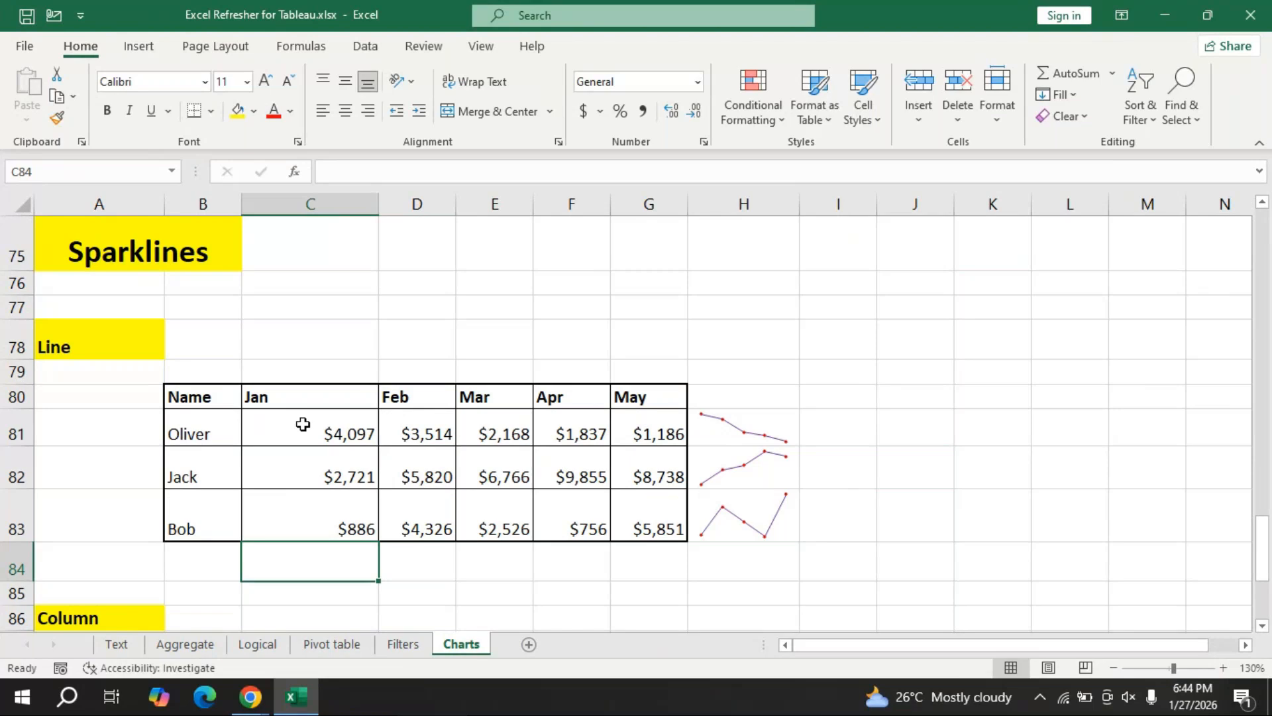
pyautogui.moveTo(303, 424); pyautogui.dragTo(303, 507)
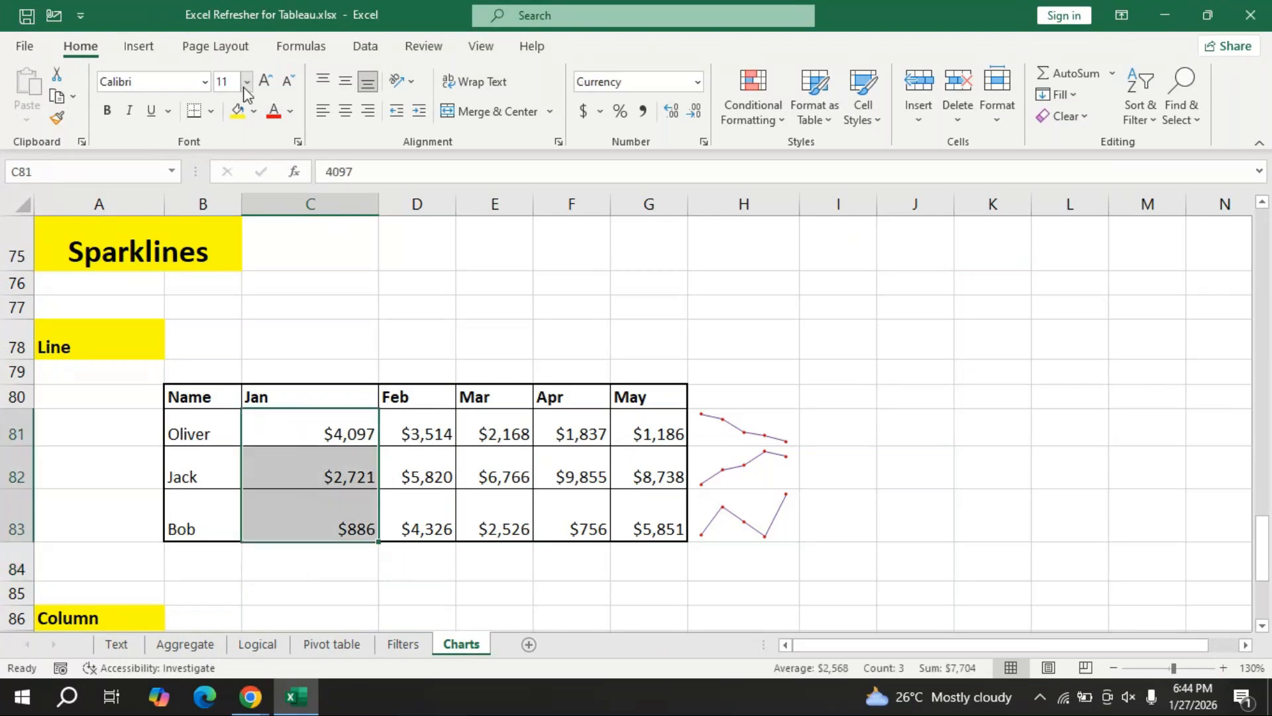
pyautogui.click(138, 46)
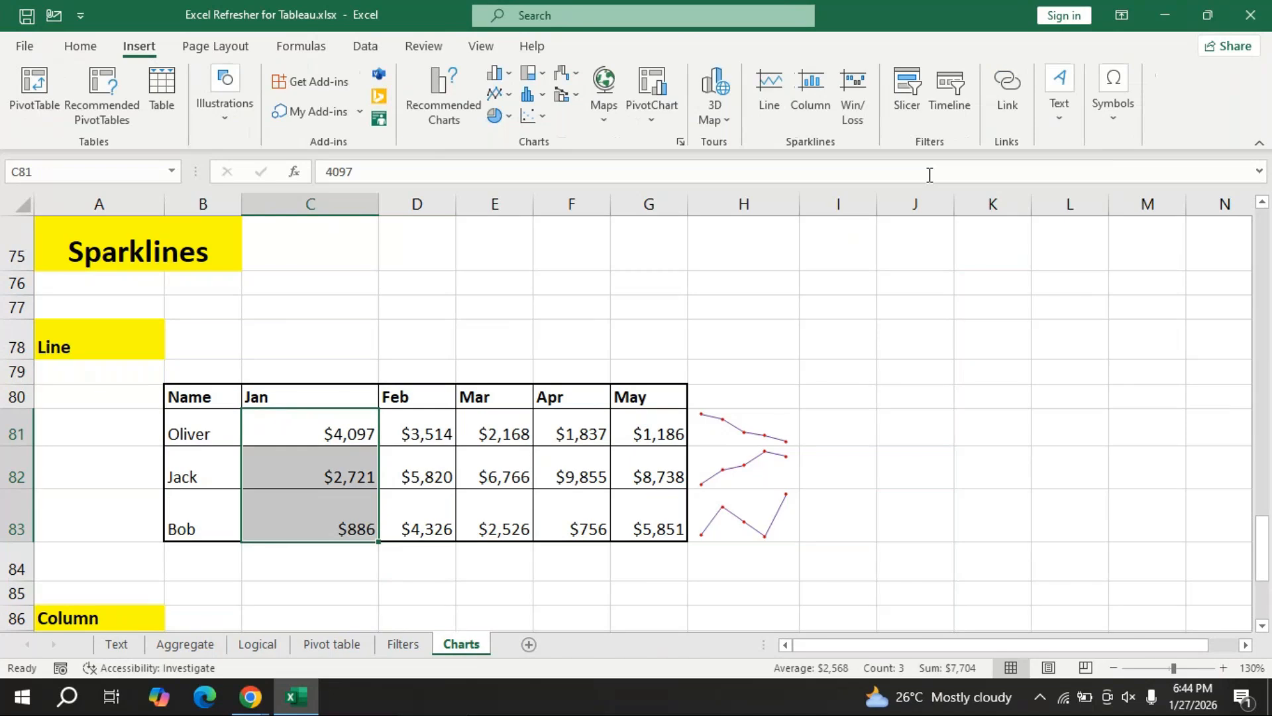
pyautogui.click(773, 113)
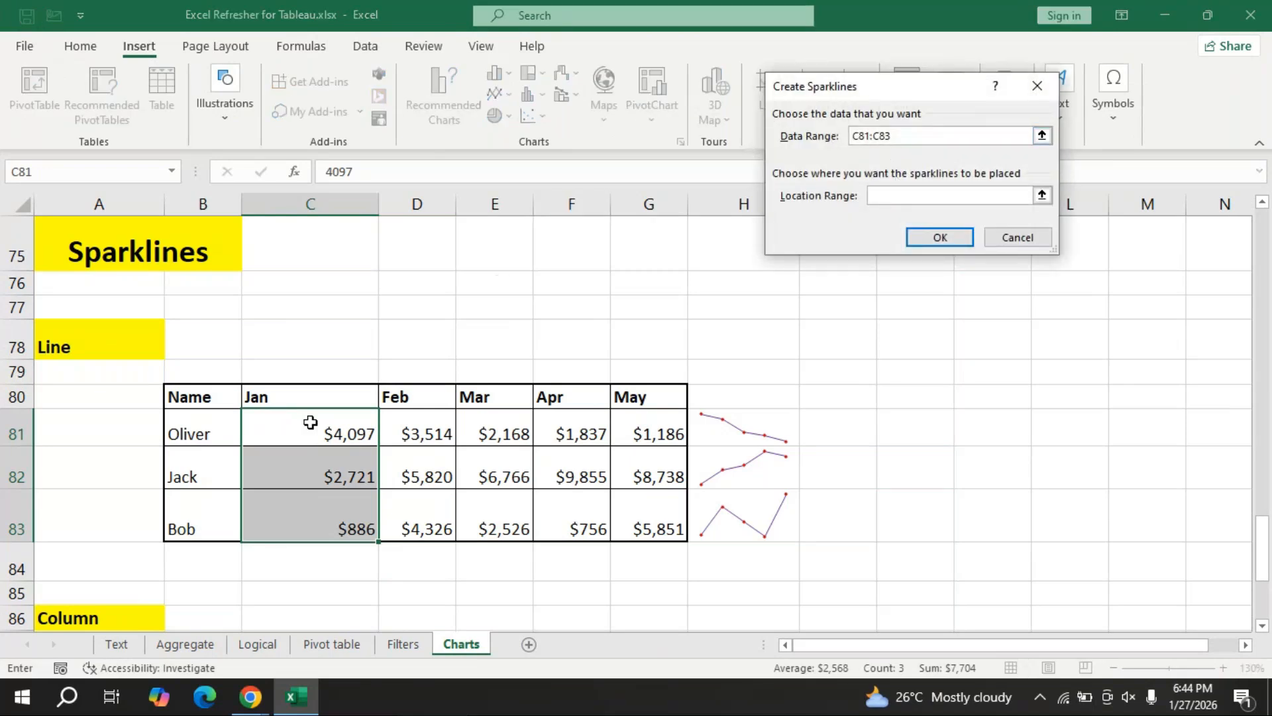
pyautogui.click(282, 559)
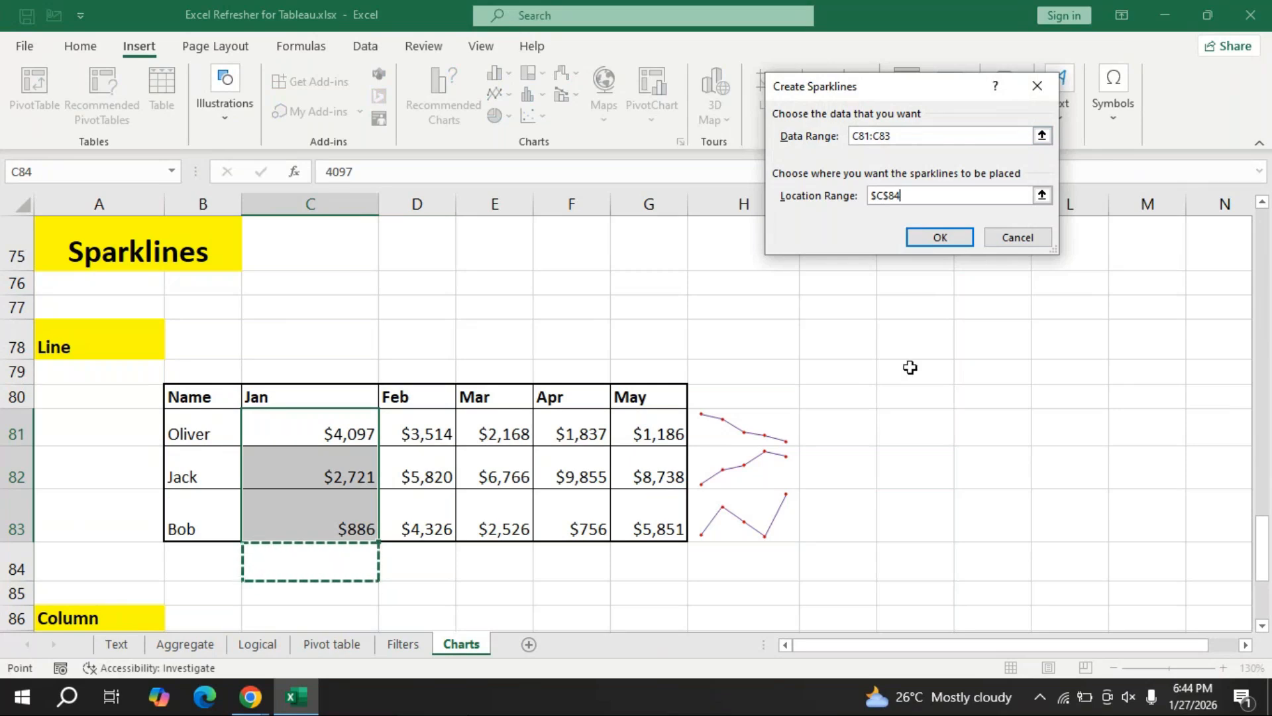
pyautogui.click(943, 242)
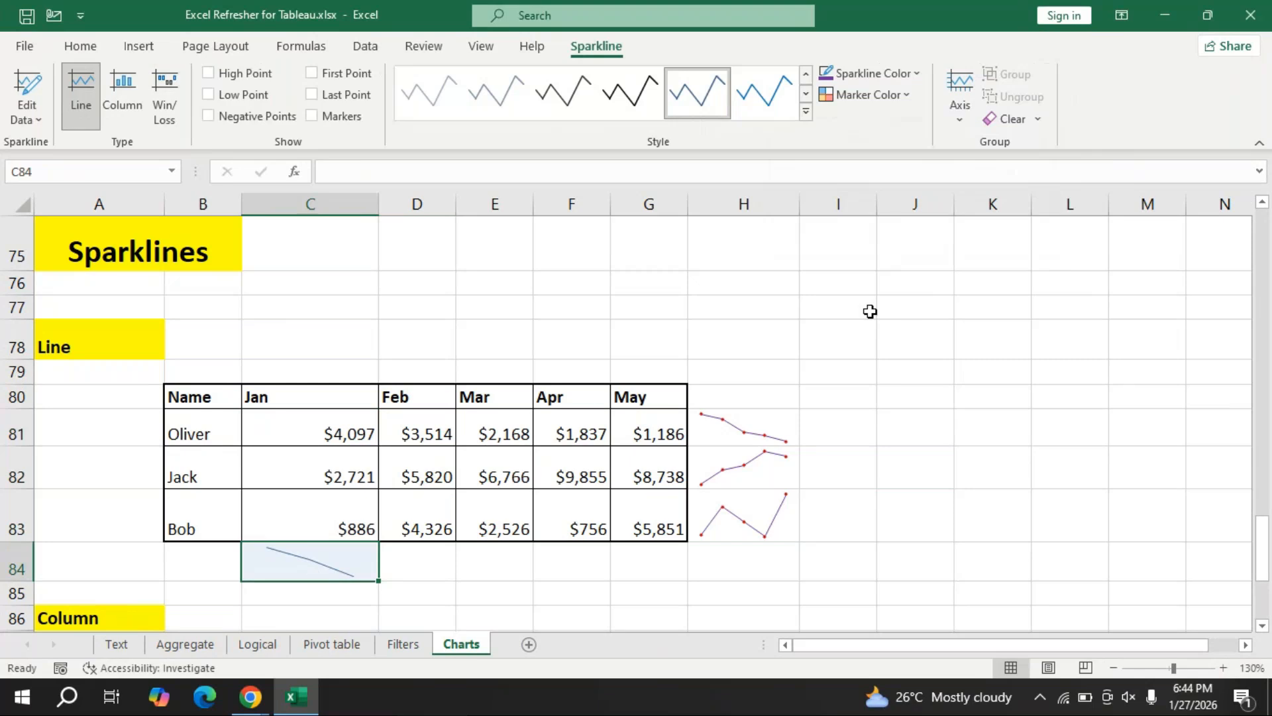
# Turn on Markers for the C84 sparkline and fill it across through G84.
pyautogui.click(312, 117)
pyautogui.moveTo(377, 579); pyautogui.dragTo(675, 587)
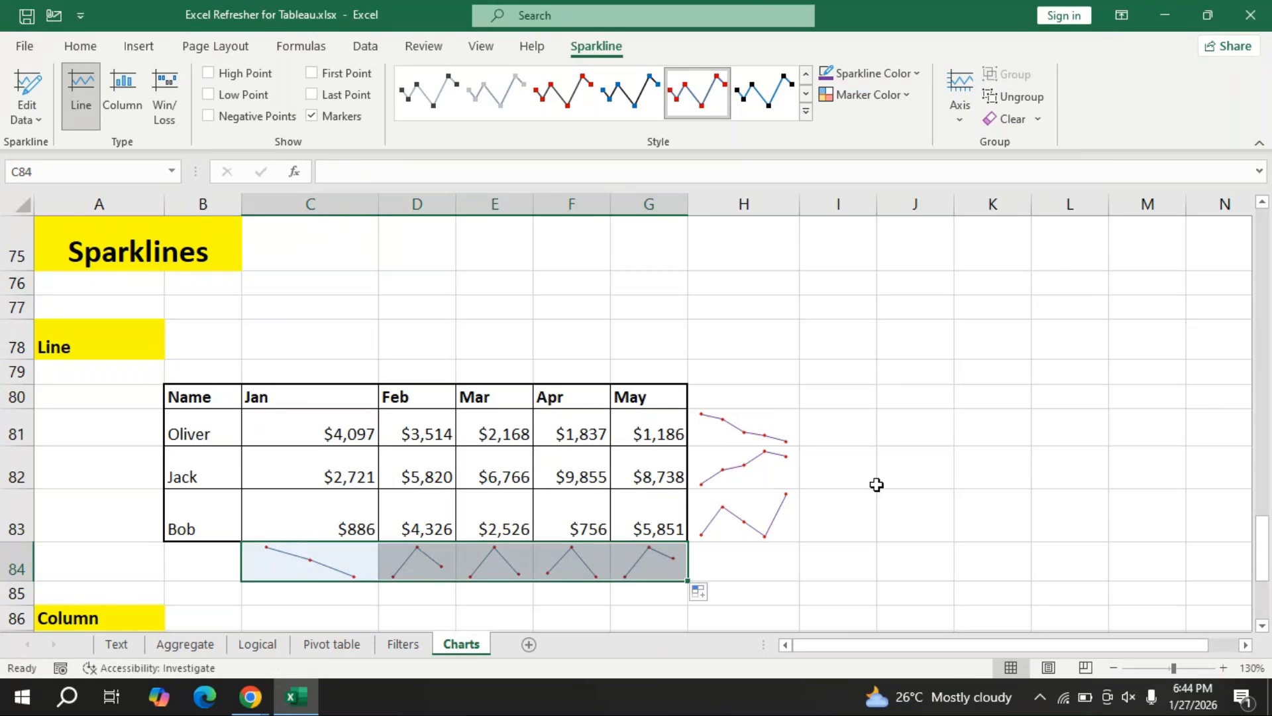
# Try to insert a single line sparkline in C78 from the whole data block C81:G83.
pyautogui.click(331, 434)
pyautogui.moveTo(331, 434); pyautogui.dragTo(622, 435)
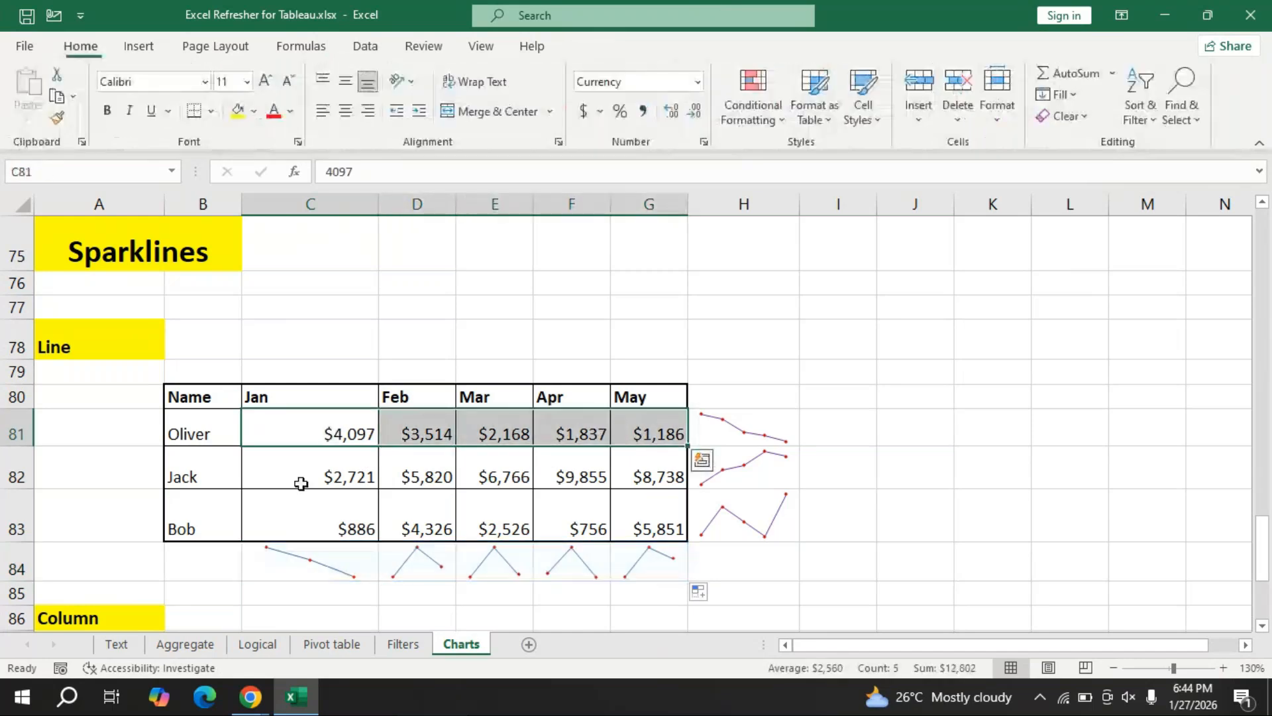
pyautogui.moveTo(301, 484); pyautogui.dragTo(623, 504)
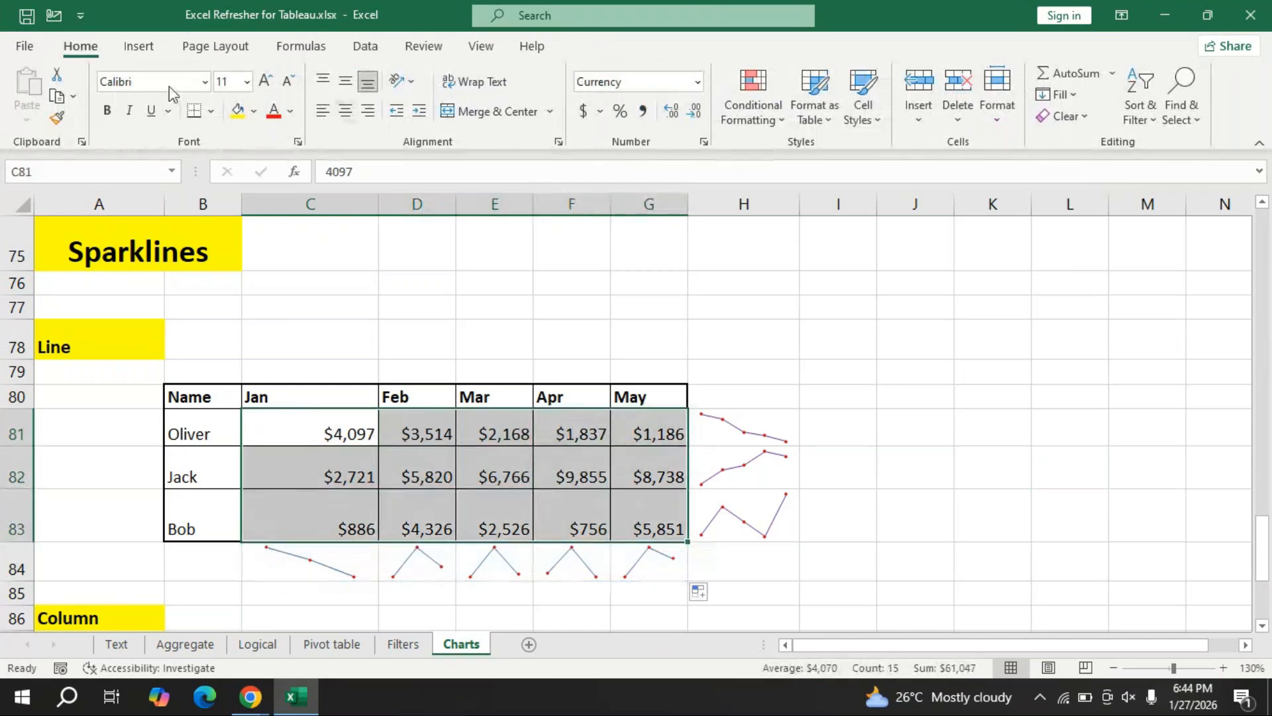
pyautogui.click(137, 51)
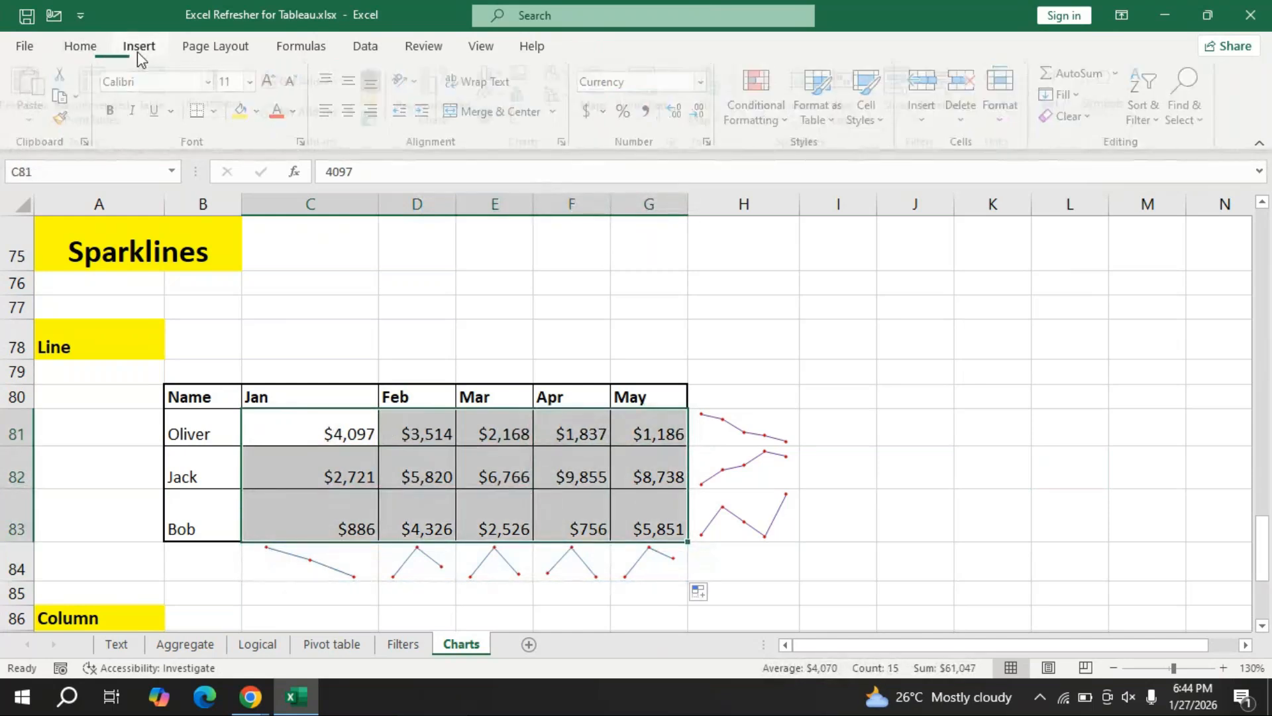
pyautogui.click(767, 100)
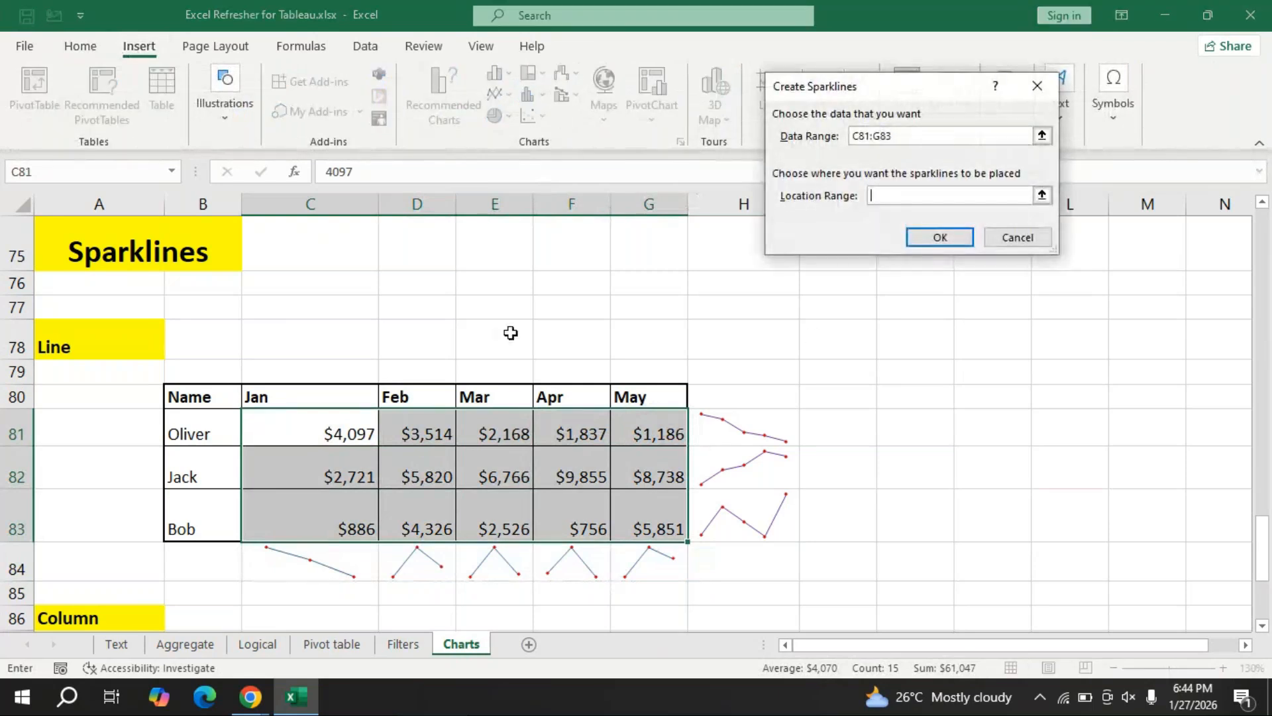
pyautogui.click(303, 330)
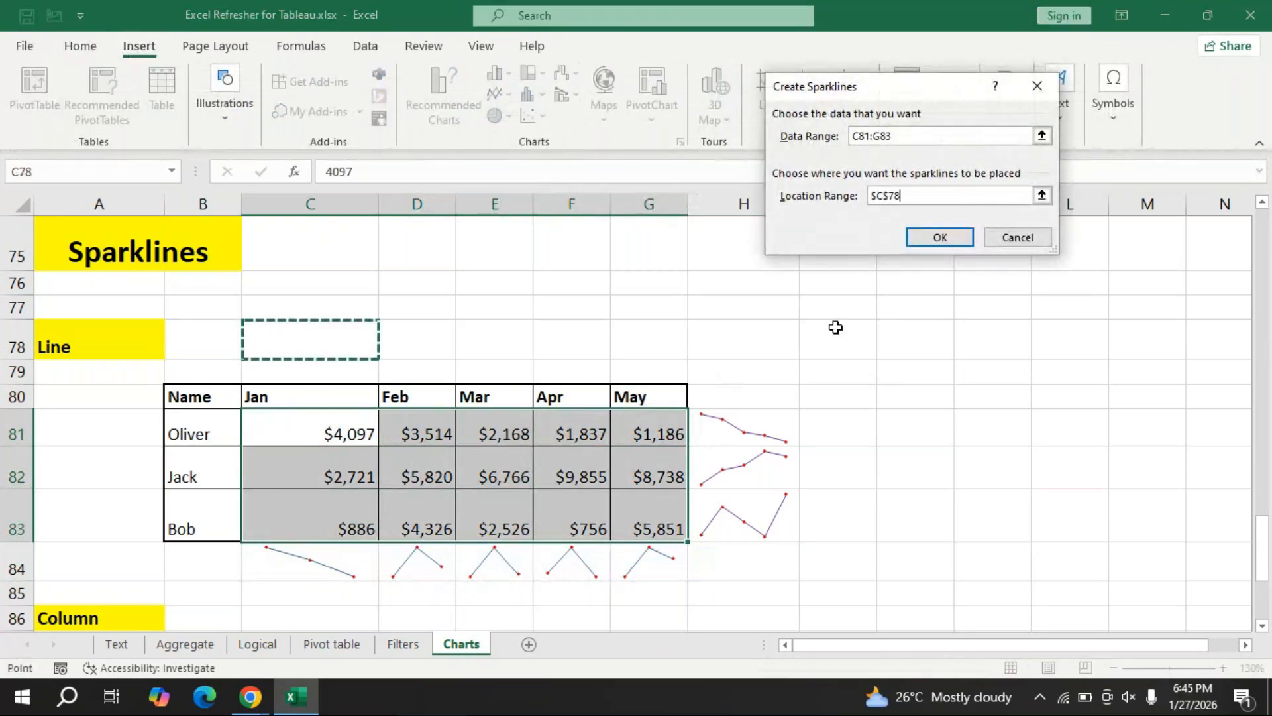
pyautogui.click(912, 239)
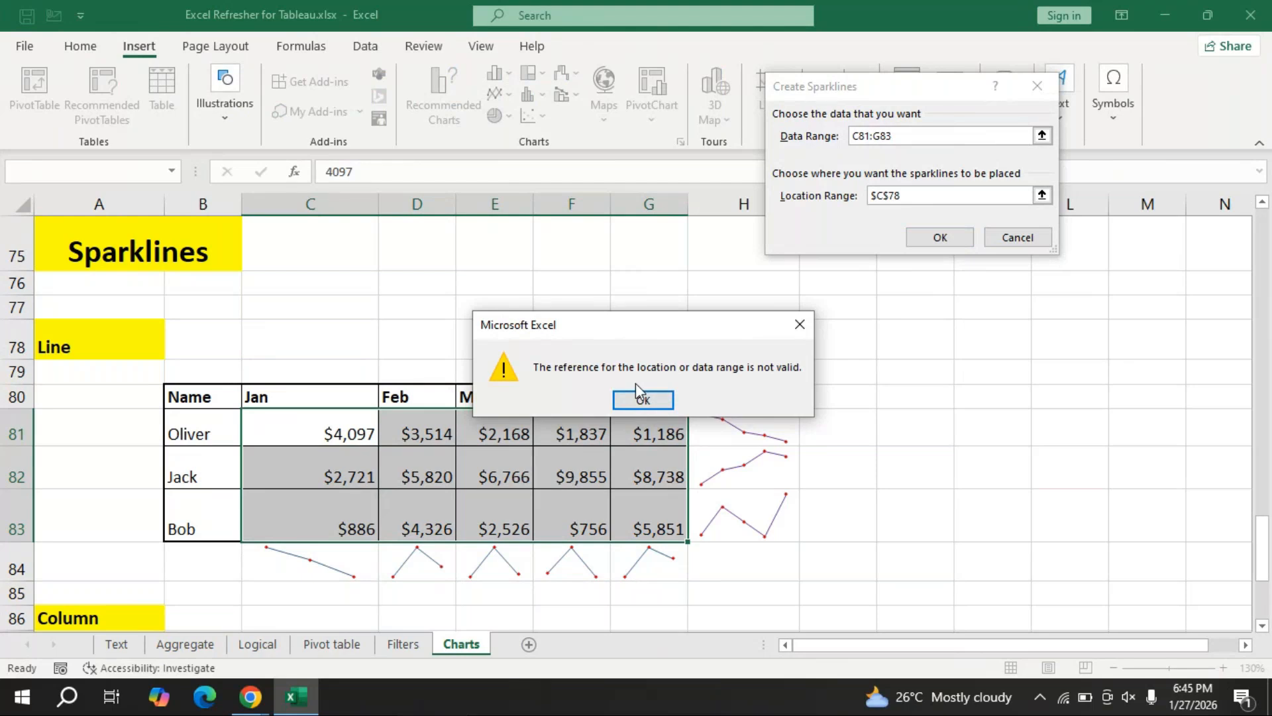
pyautogui.click(641, 399)
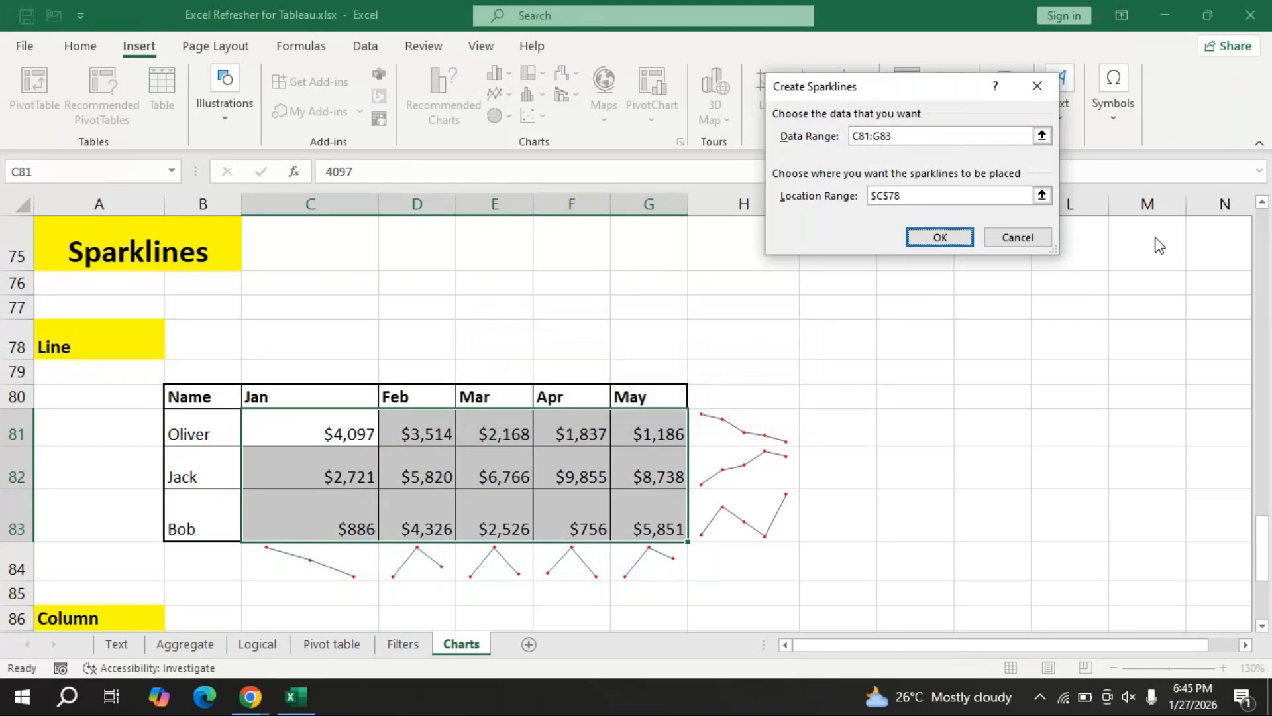
pyautogui.click(1044, 240)
pyautogui.click(861, 427)
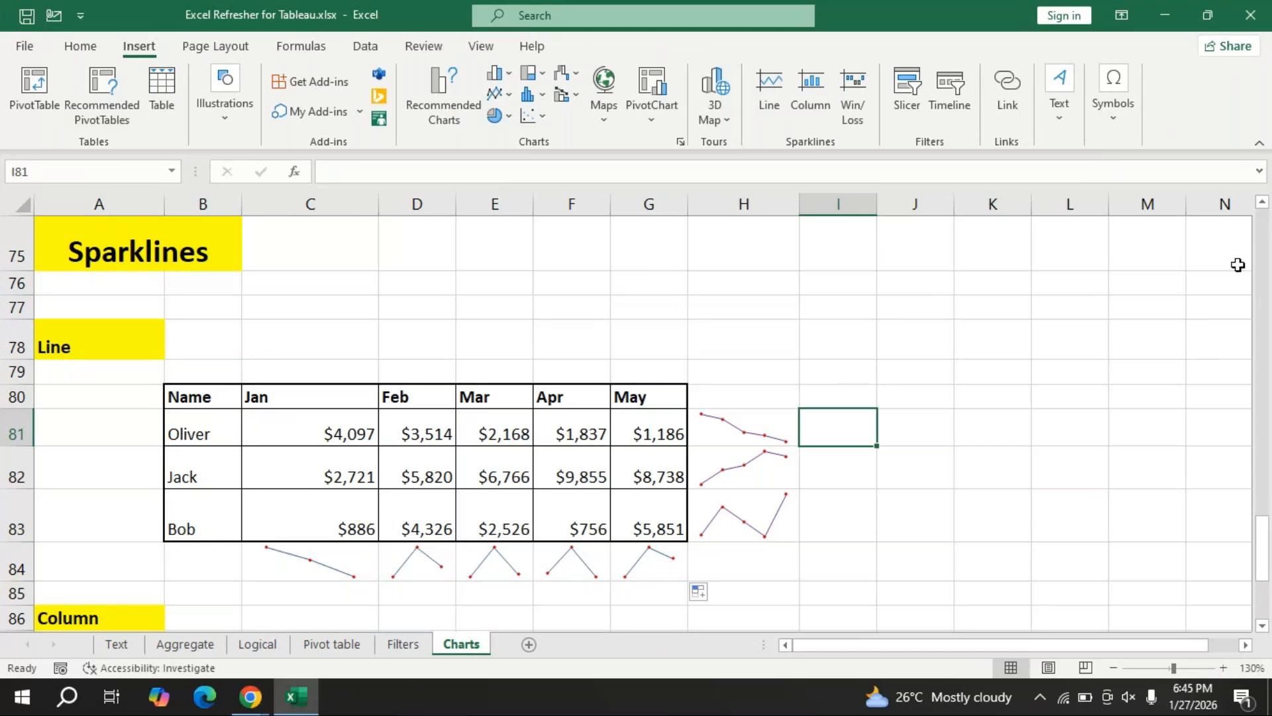
# Insert a column sparkline in H89 from the January to May values in C89:G89.
pyautogui.scroll(-2, 739, 402)
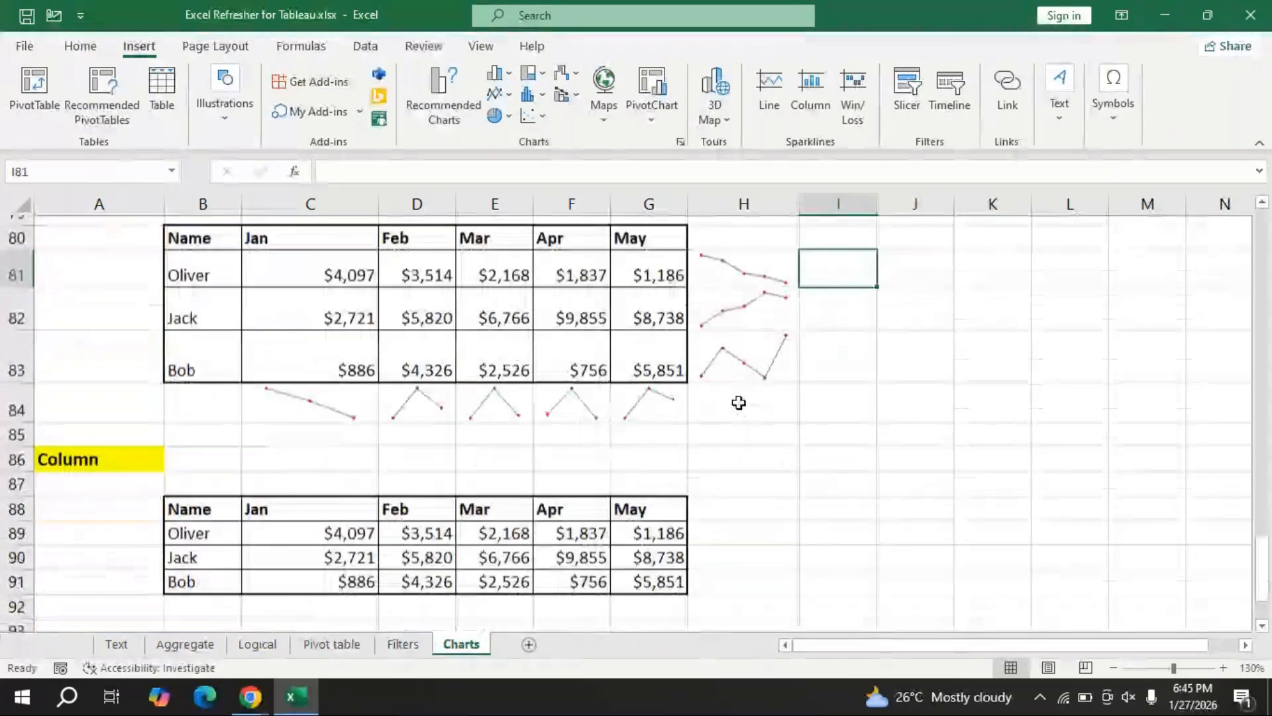
pyautogui.scroll(-1, 739, 402)
pyautogui.scroll(1, 739, 402)
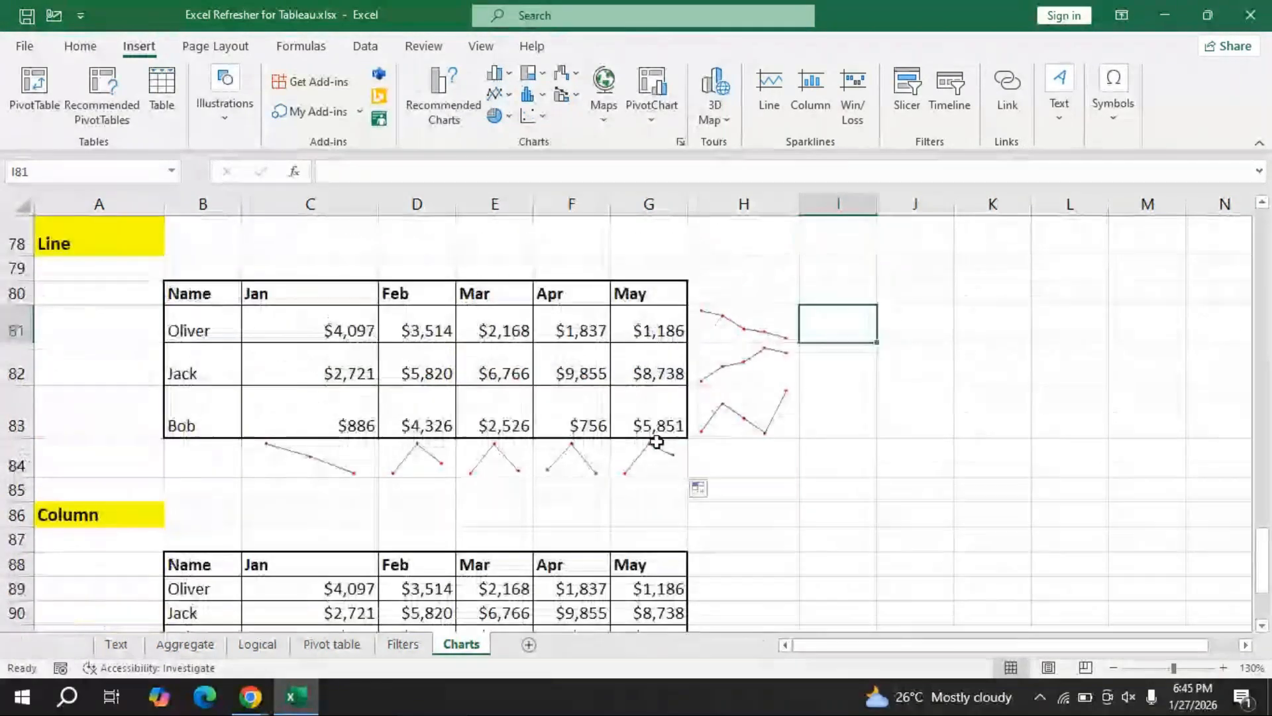
pyautogui.scroll(-2, 656, 442)
pyautogui.scroll(-1, 656, 442)
pyautogui.click(305, 363)
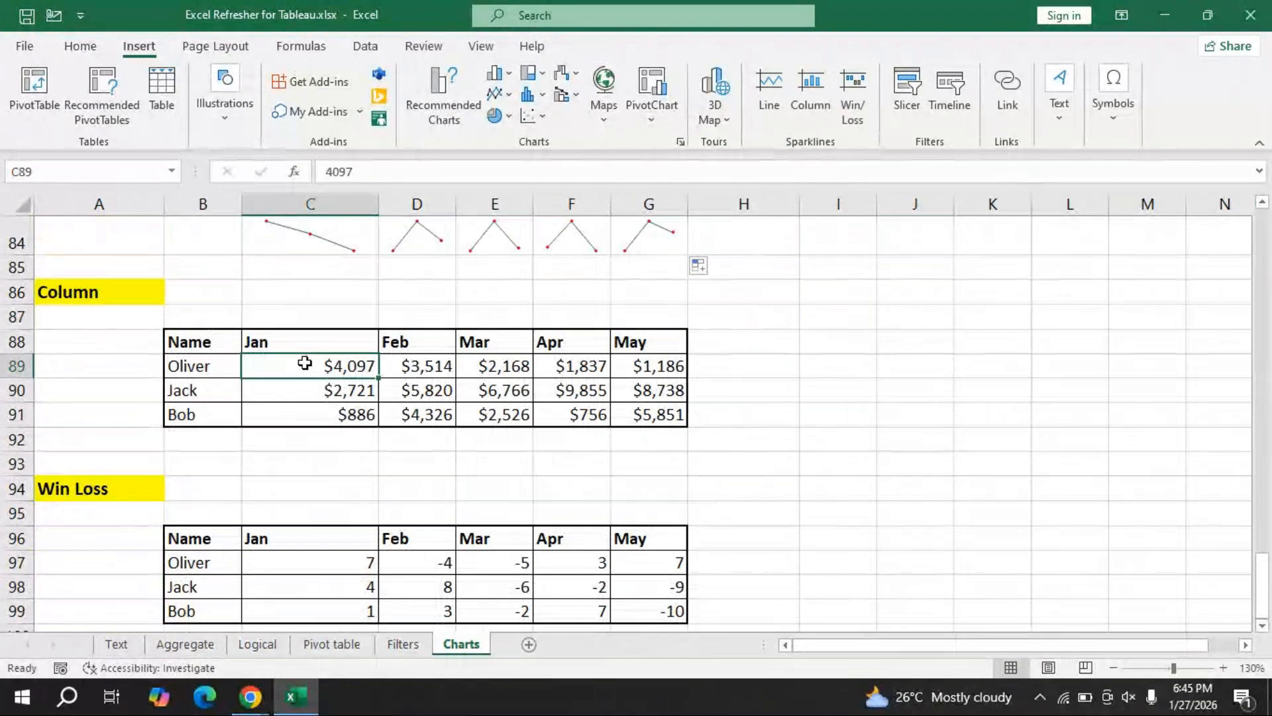
pyautogui.moveTo(304, 362); pyautogui.dragTo(656, 366)
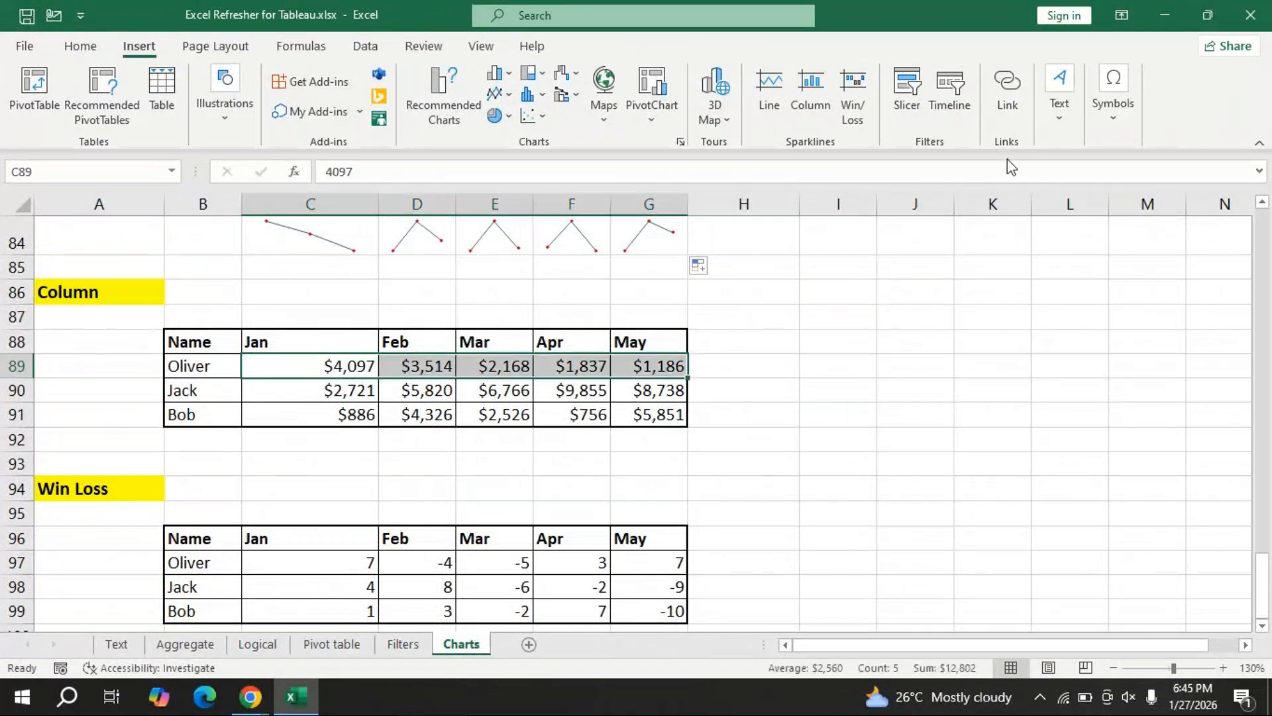
pyautogui.click(809, 103)
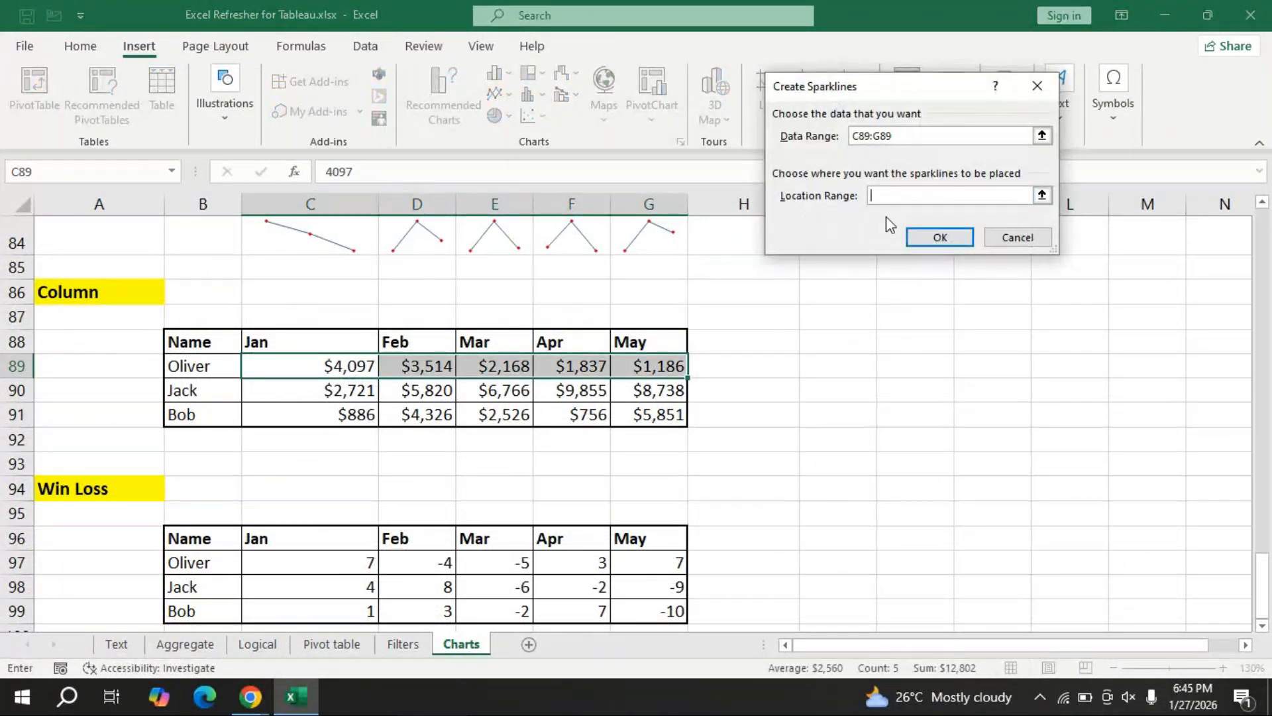
pyautogui.click(722, 367)
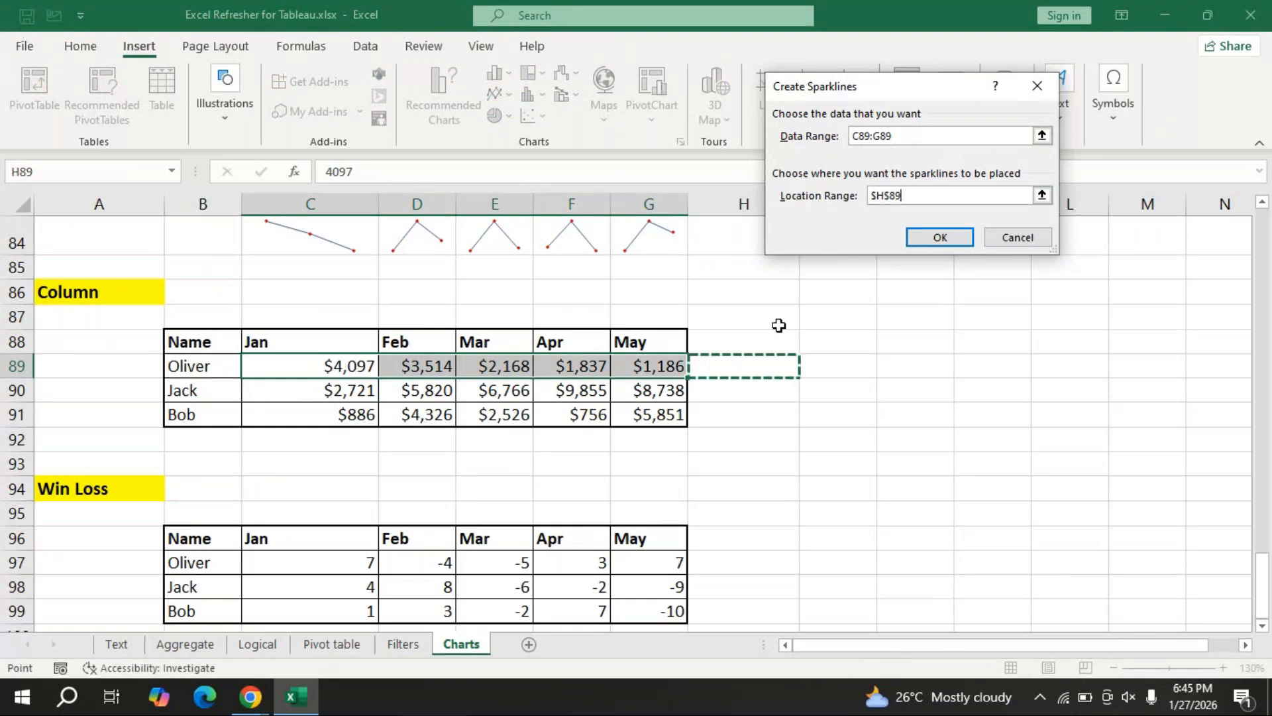
pyautogui.click(939, 237)
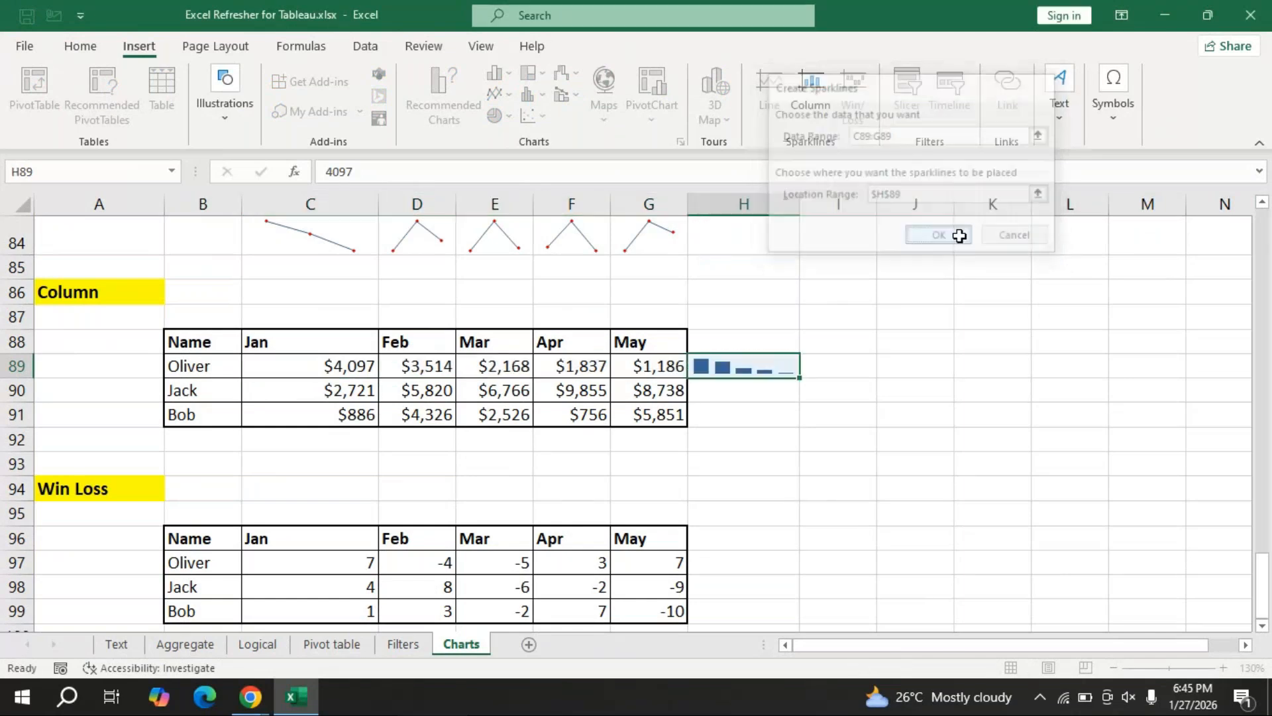
# Increase the heights of rows 89 to 91 and fill the H89 column sparkline down through H91.
pyautogui.moveTo(29, 378); pyautogui.dragTo(35, 432)
pyautogui.moveTo(26, 456); pyautogui.dragTo(20, 468)
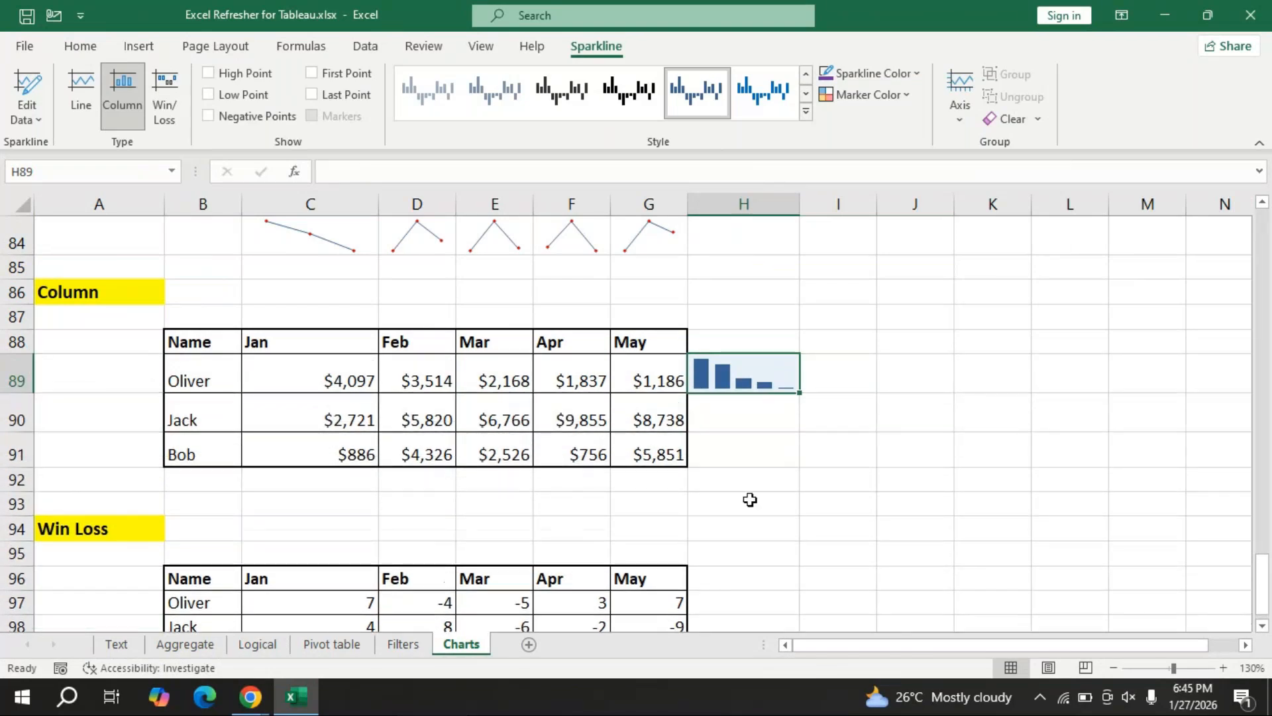
pyautogui.moveTo(797, 394); pyautogui.dragTo(800, 466)
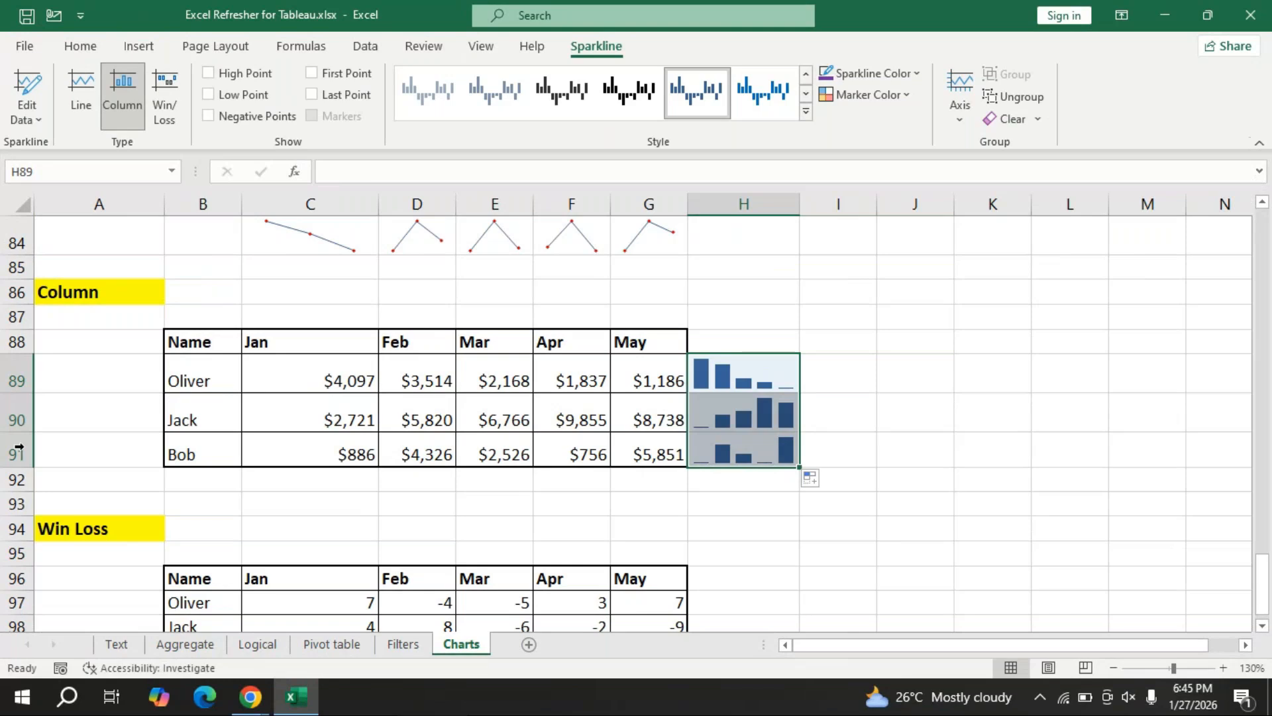
# Insert a column sparkline in C92 from the January values in C89:C91.
pyautogui.click(344, 488)
pyautogui.moveTo(323, 381); pyautogui.dragTo(320, 456)
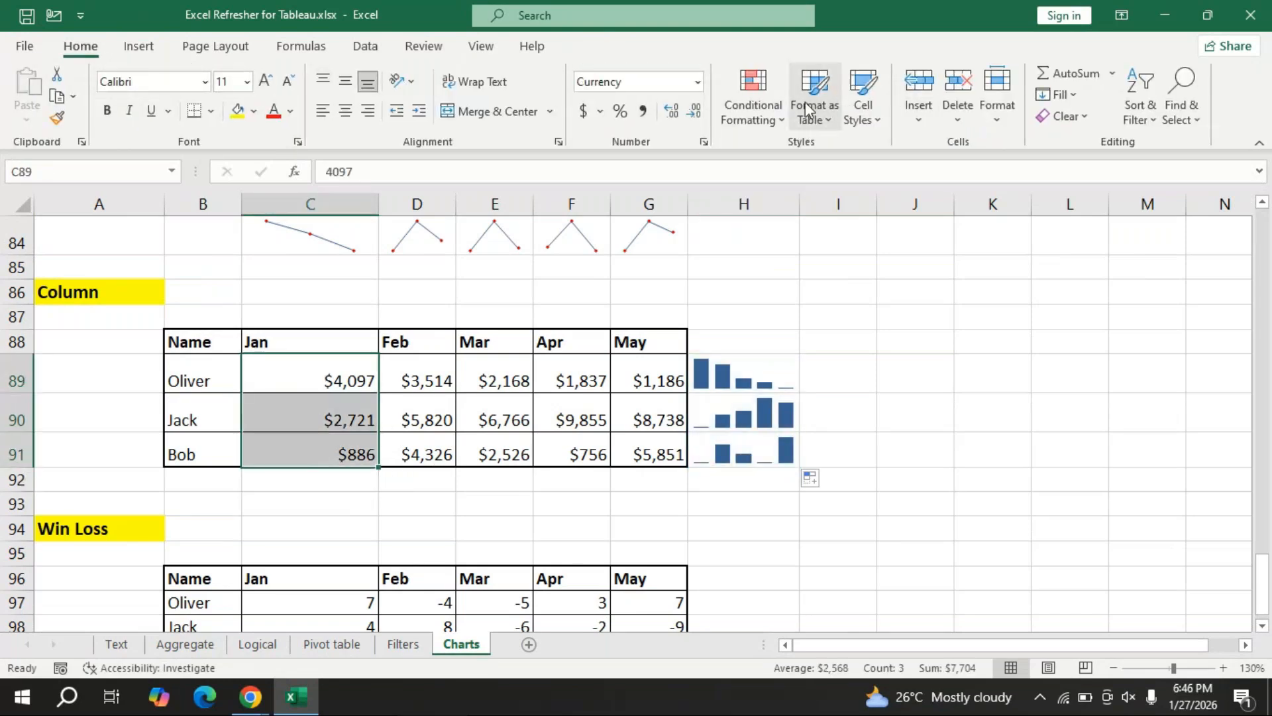
pyautogui.click(138, 46)
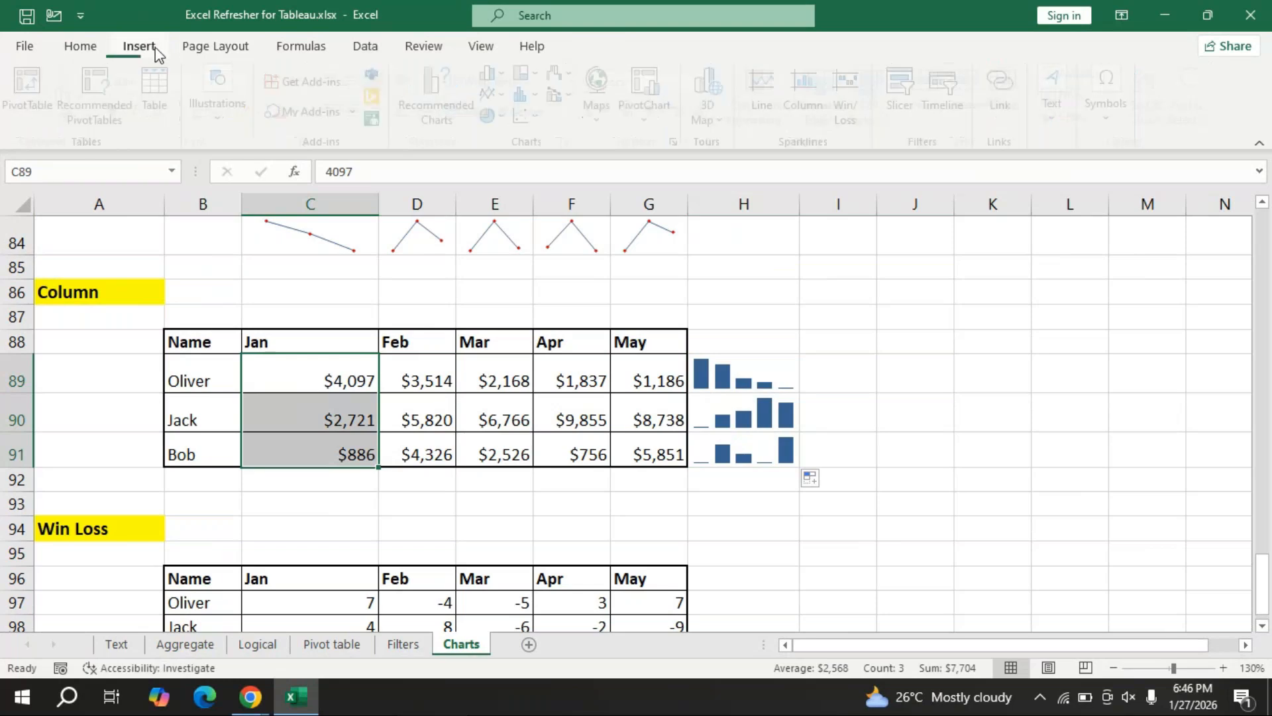
pyautogui.click(776, 100)
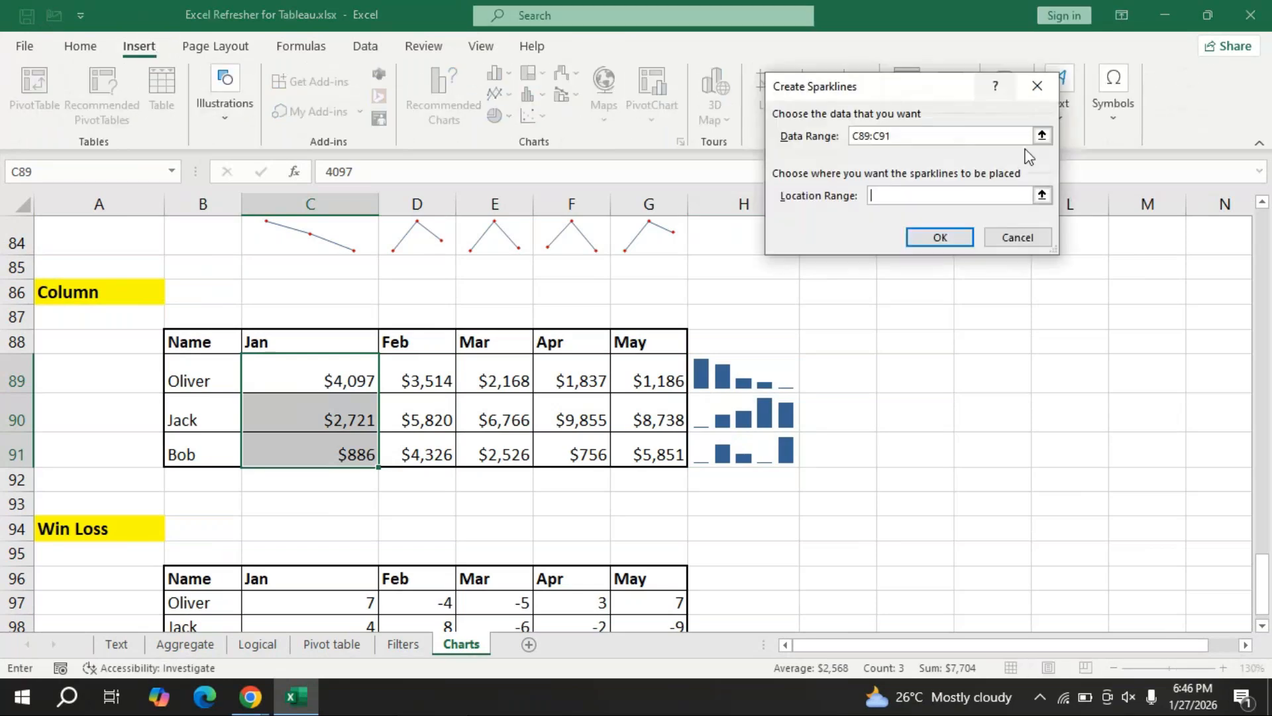
pyautogui.click(331, 486)
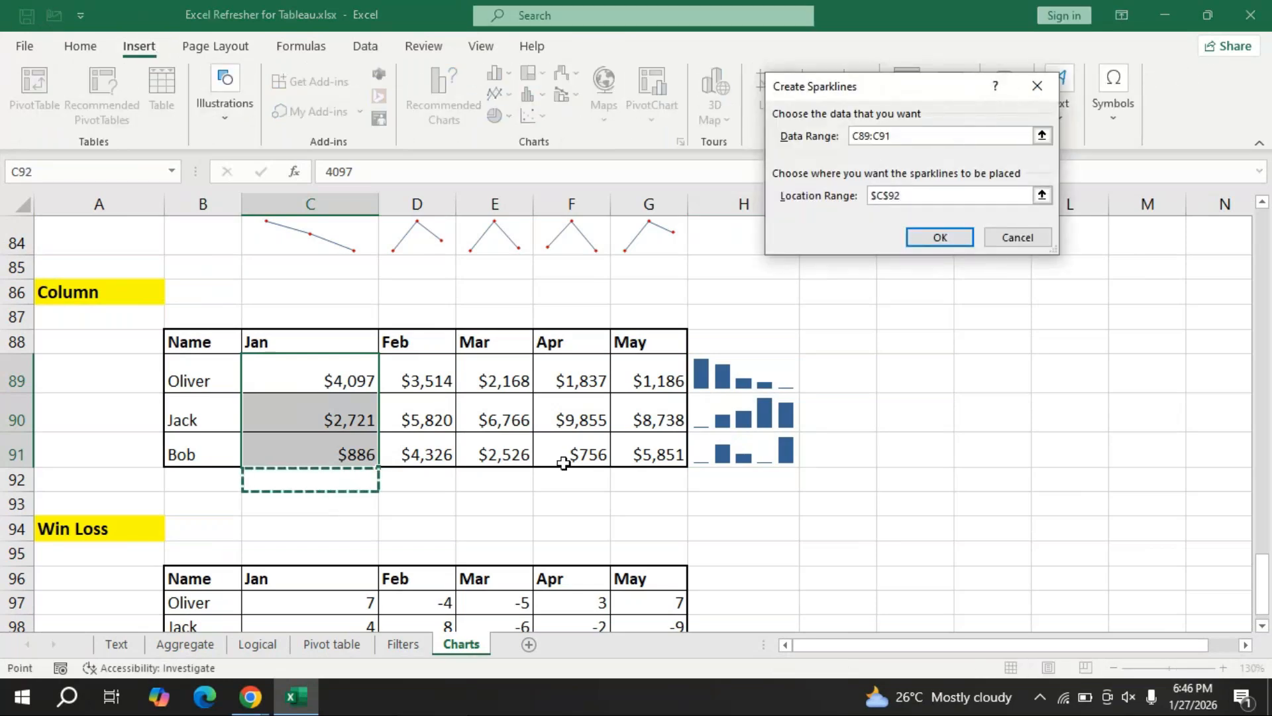
pyautogui.click(931, 240)
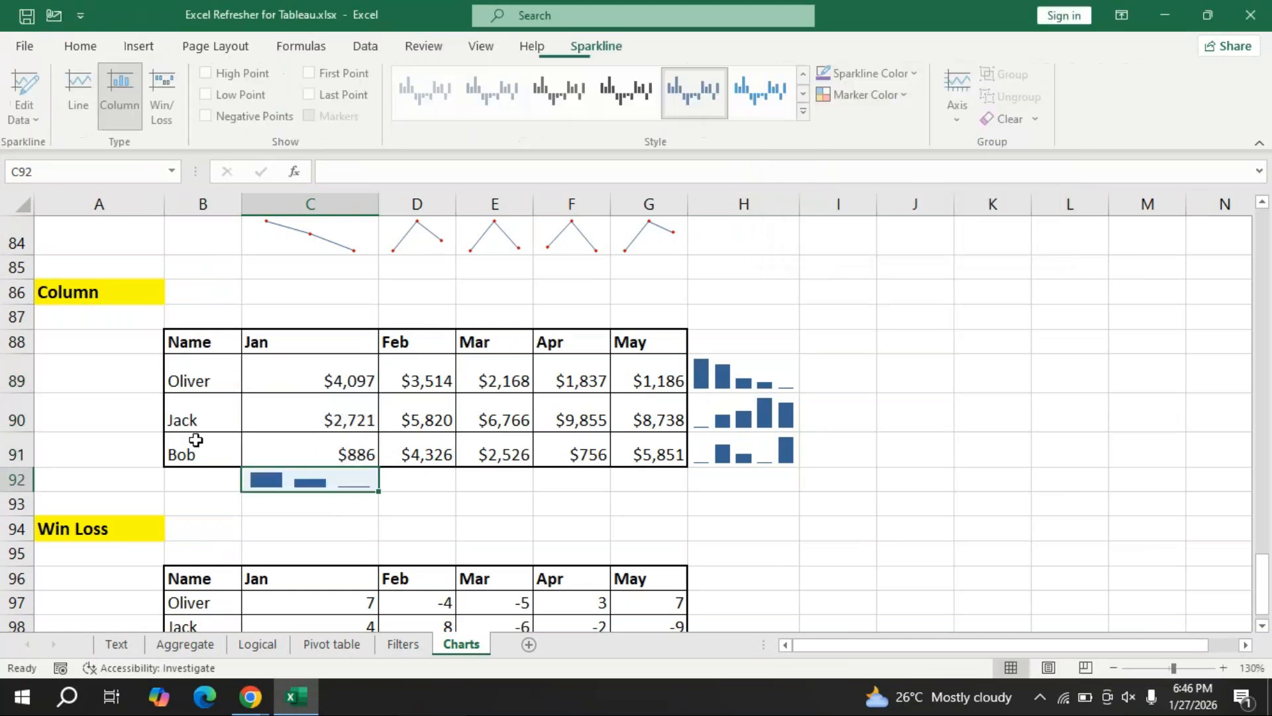
# Increase the height of row 92 and fill the C92 column sparkline across through G92.
pyautogui.moveTo(25, 492); pyautogui.dragTo(23, 513)
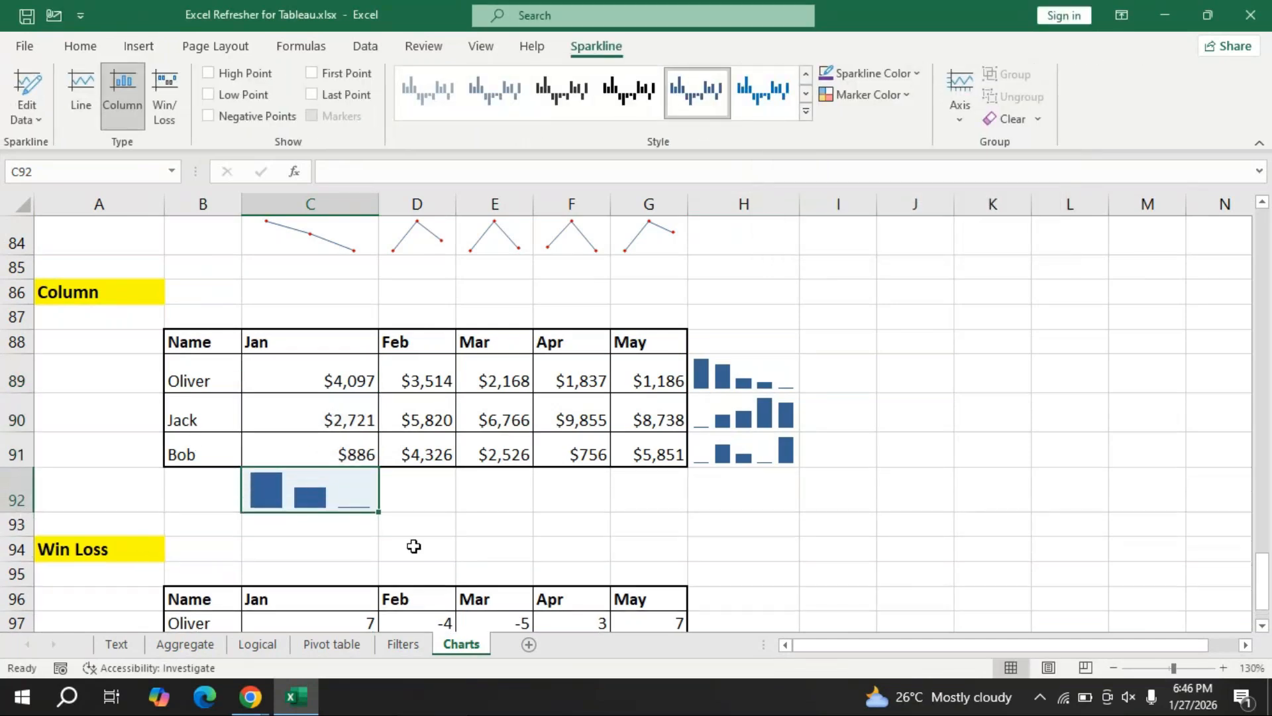
pyautogui.moveTo(381, 512); pyautogui.dragTo(666, 524)
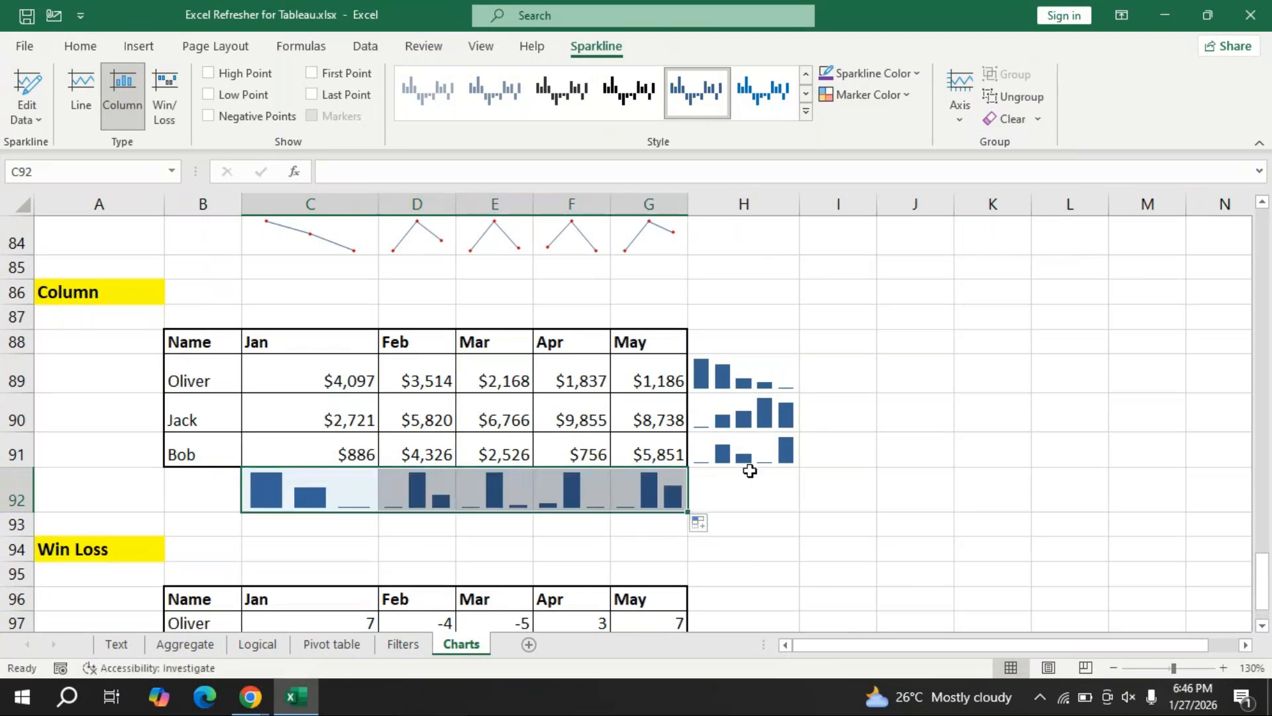
# Reduce the heights of rows 85 to 87 between the line and column sparkline tables.
pyautogui.click(1262, 203)
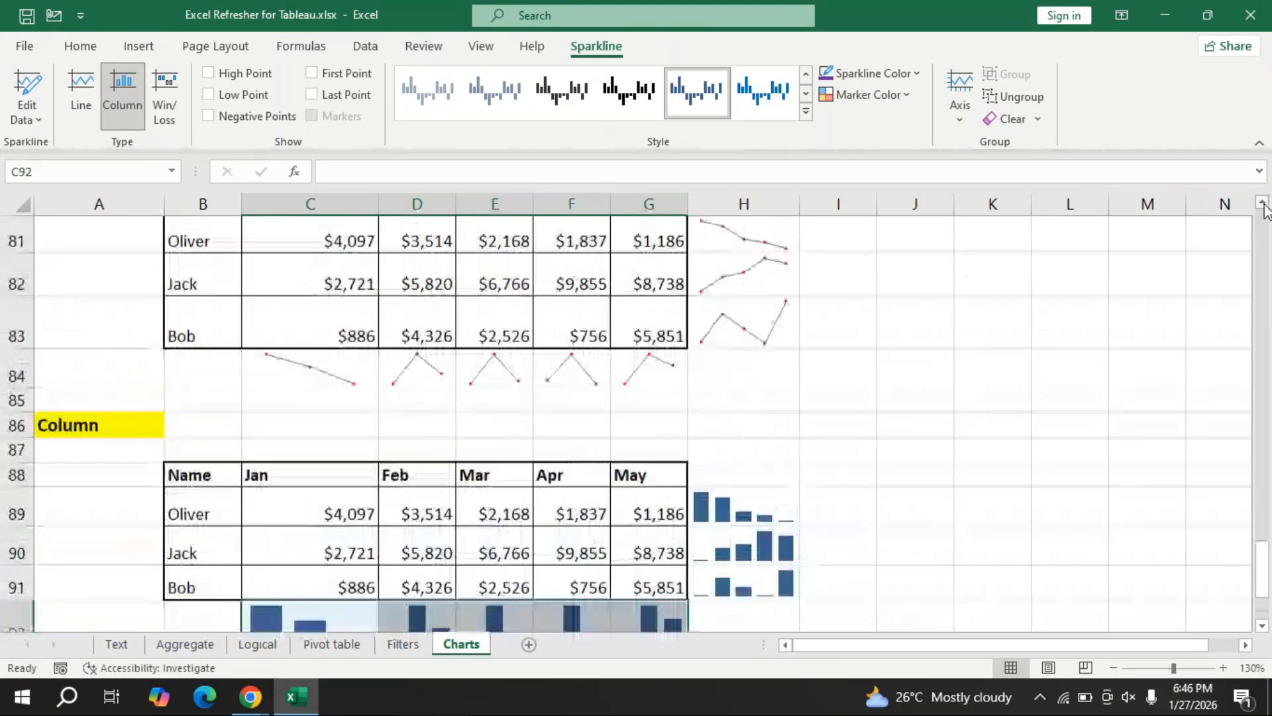
pyautogui.moveTo(18, 412); pyautogui.dragTo(17, 401)
pyautogui.moveTo(3, 445); pyautogui.dragTo(17, 416)
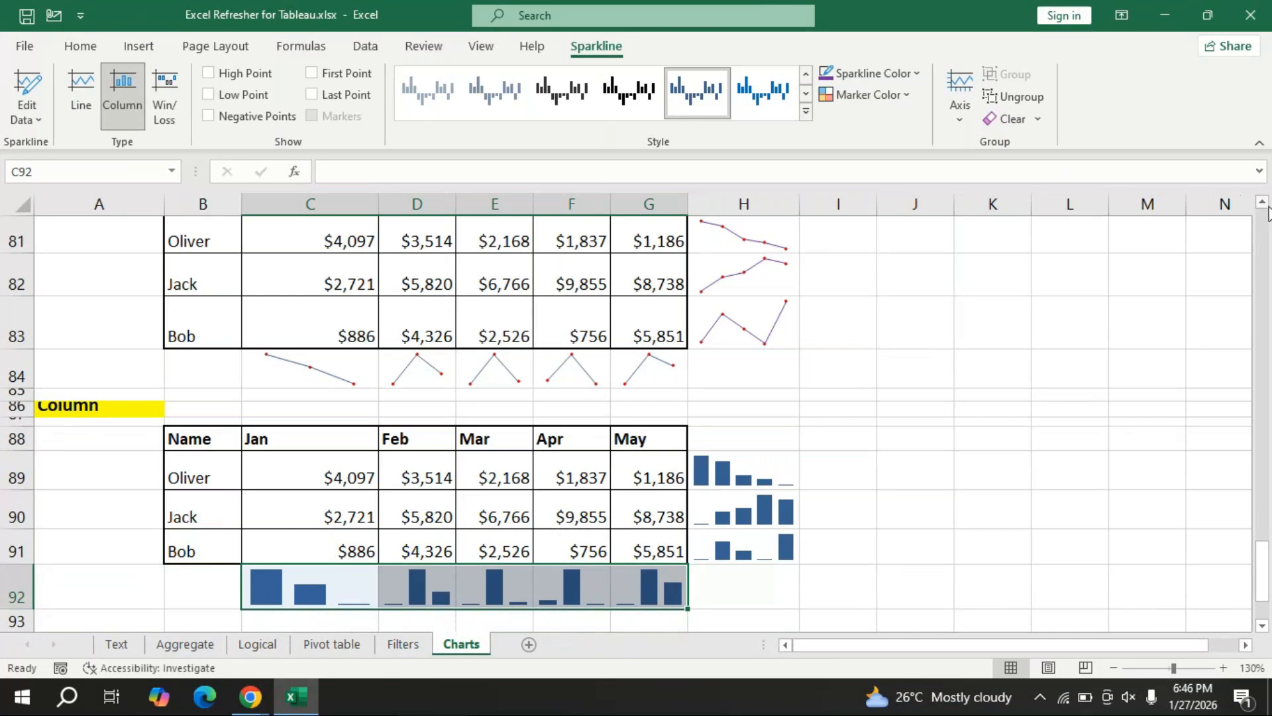
pyautogui.click(534, 48)
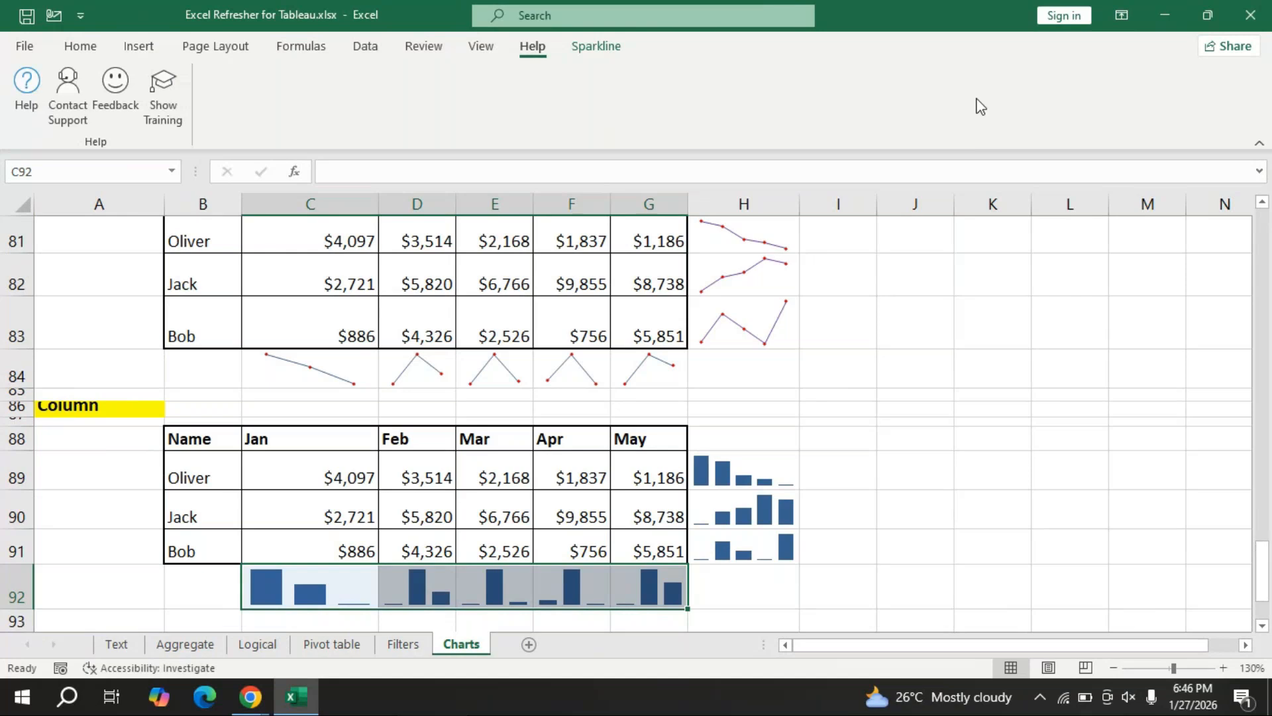
pyautogui.rightClick(979, 106)
pyautogui.click(603, 49)
pyautogui.click(600, 48)
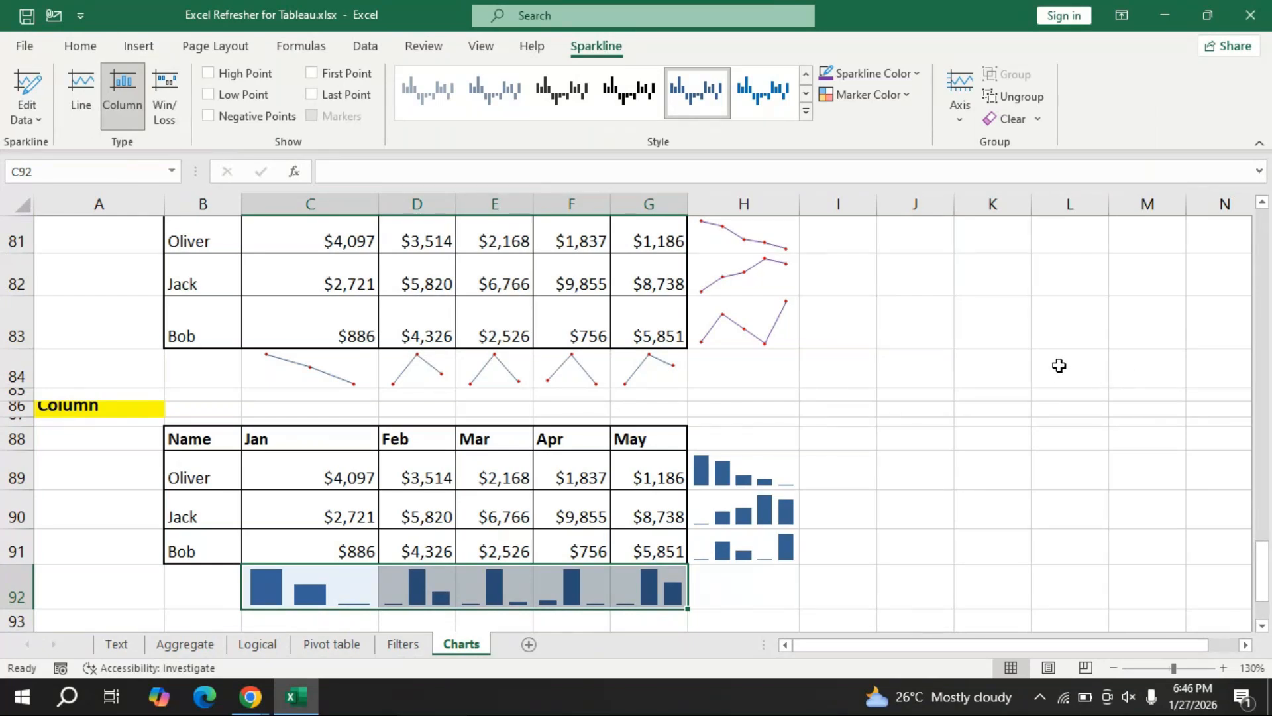
# Reduce the heights of rows 83 and 92 slightly to make both sparkline tables more compact.
pyautogui.click(1263, 202)
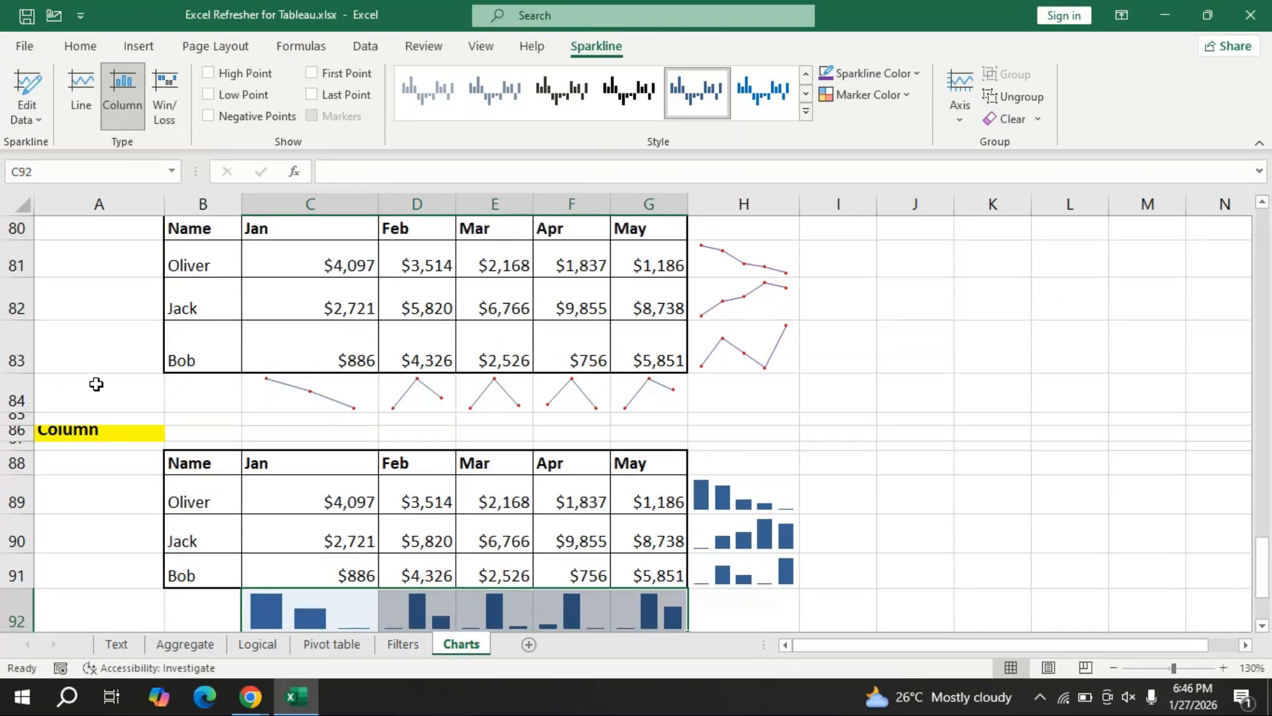
pyautogui.moveTo(12, 373)
pyautogui.mouseDown()
pyautogui.moveTo(12, 347)
pyautogui.moveTo(12, 358)
pyautogui.mouseUp()
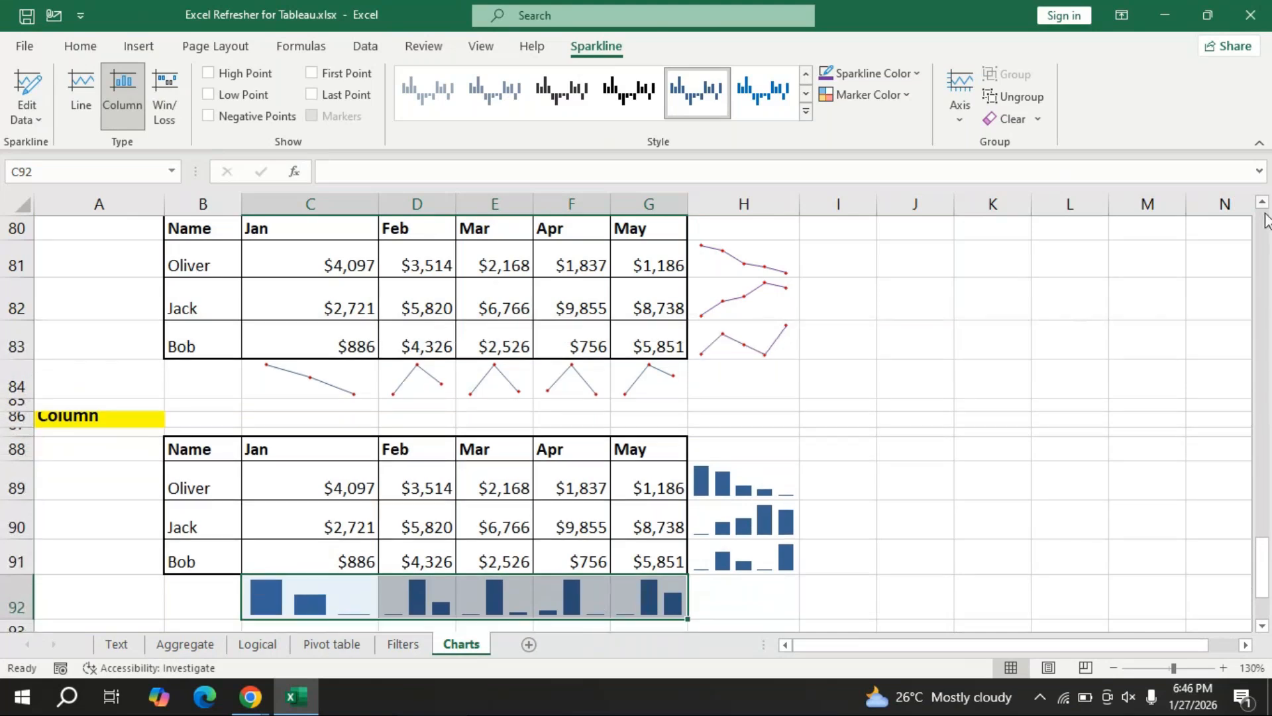
pyautogui.moveTo(17, 628); pyautogui.dragTo(16, 613)
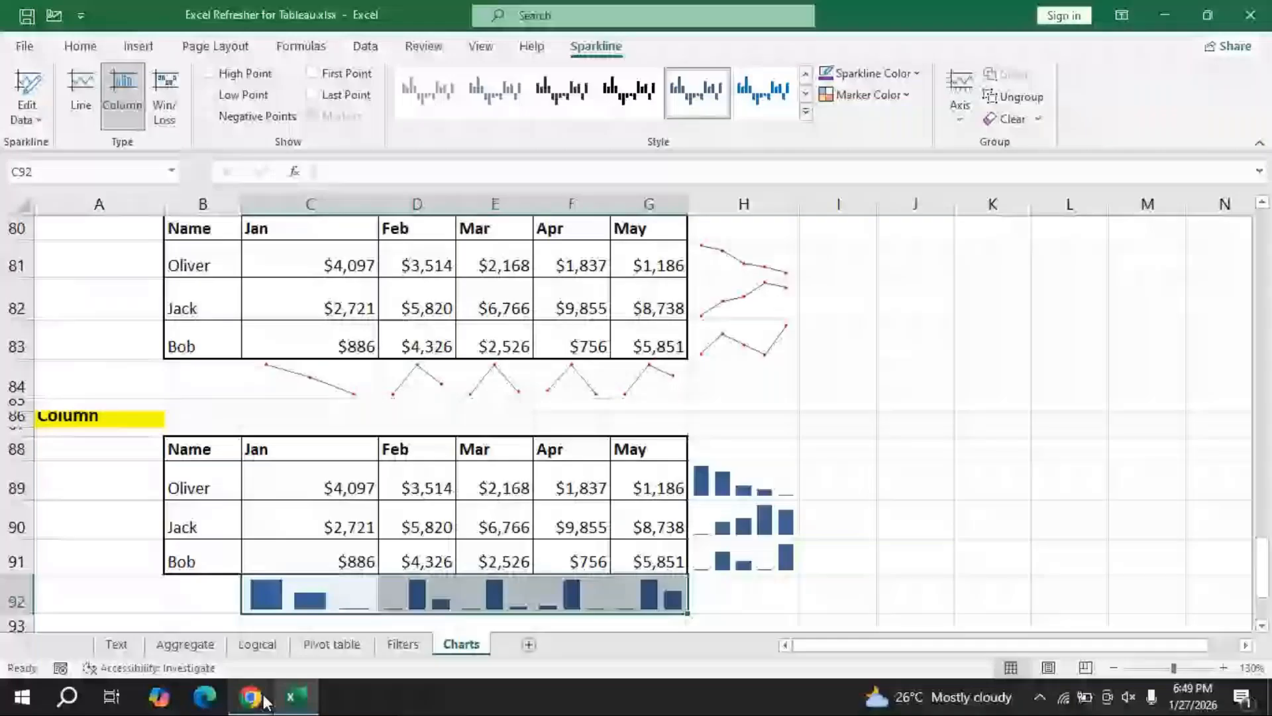
# Switch to the GoTo Meeting window in Chrome to close its audio connection dialog, and return to the Excel workbook.
pyautogui.click(252, 697)
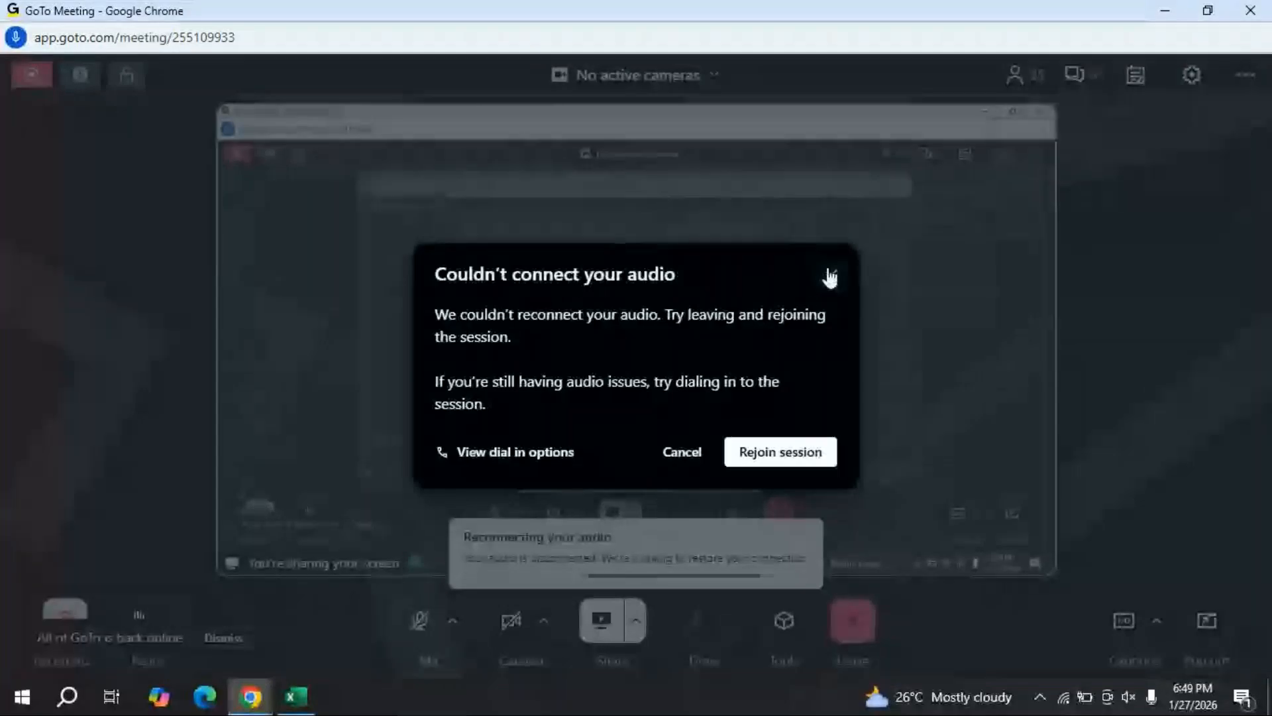
pyautogui.click(821, 278)
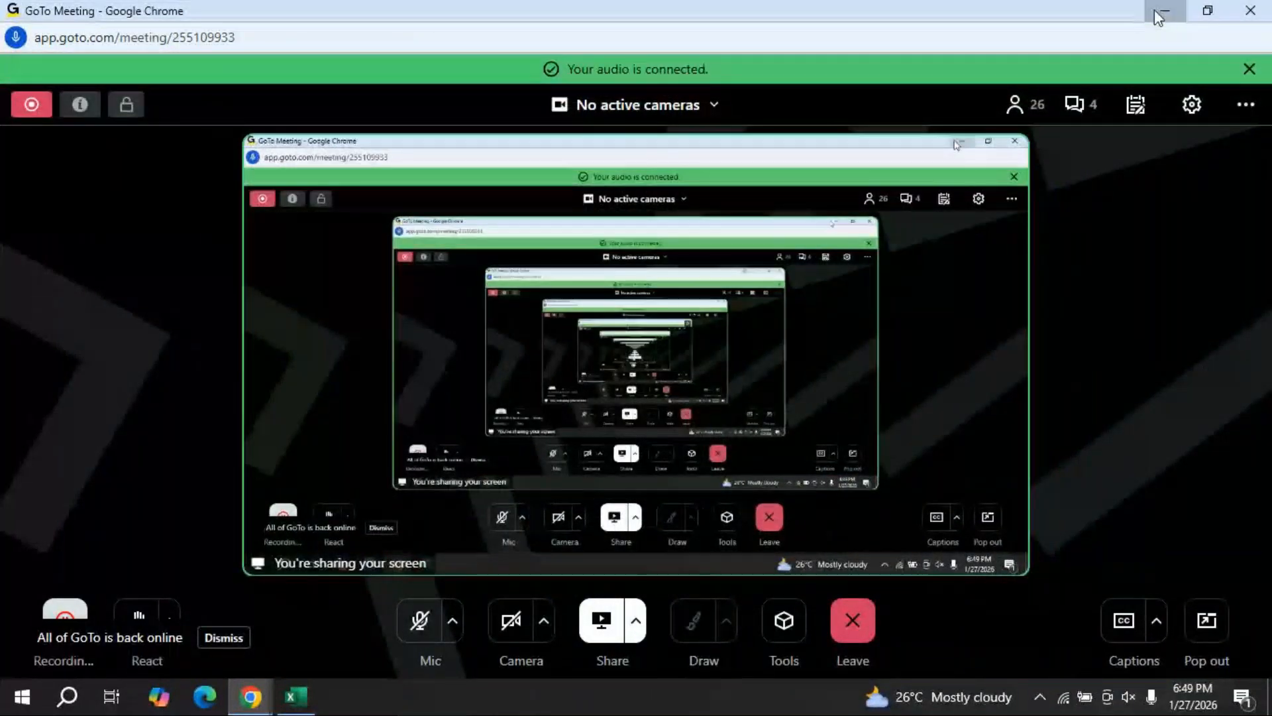
pyautogui.click(1157, 15)
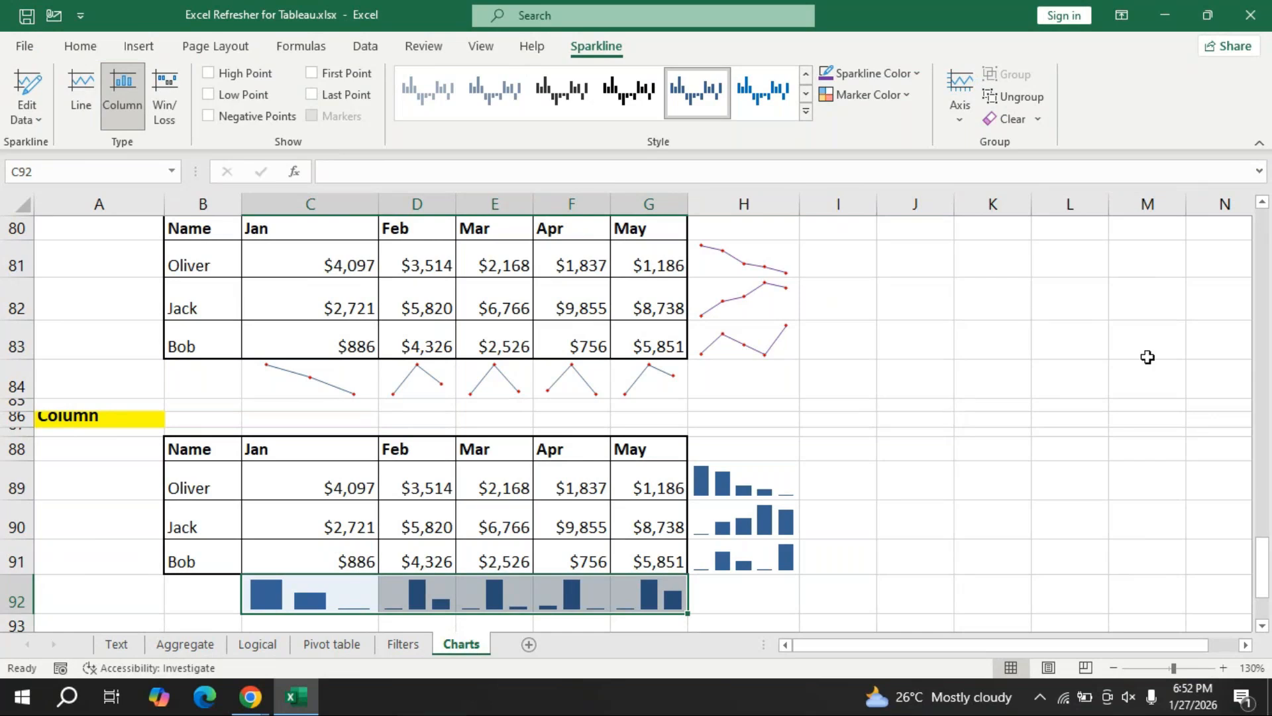
# Insert a win/loss sparkline in H97 from the January to May values in C97:G97.
pyautogui.click(1262, 628)
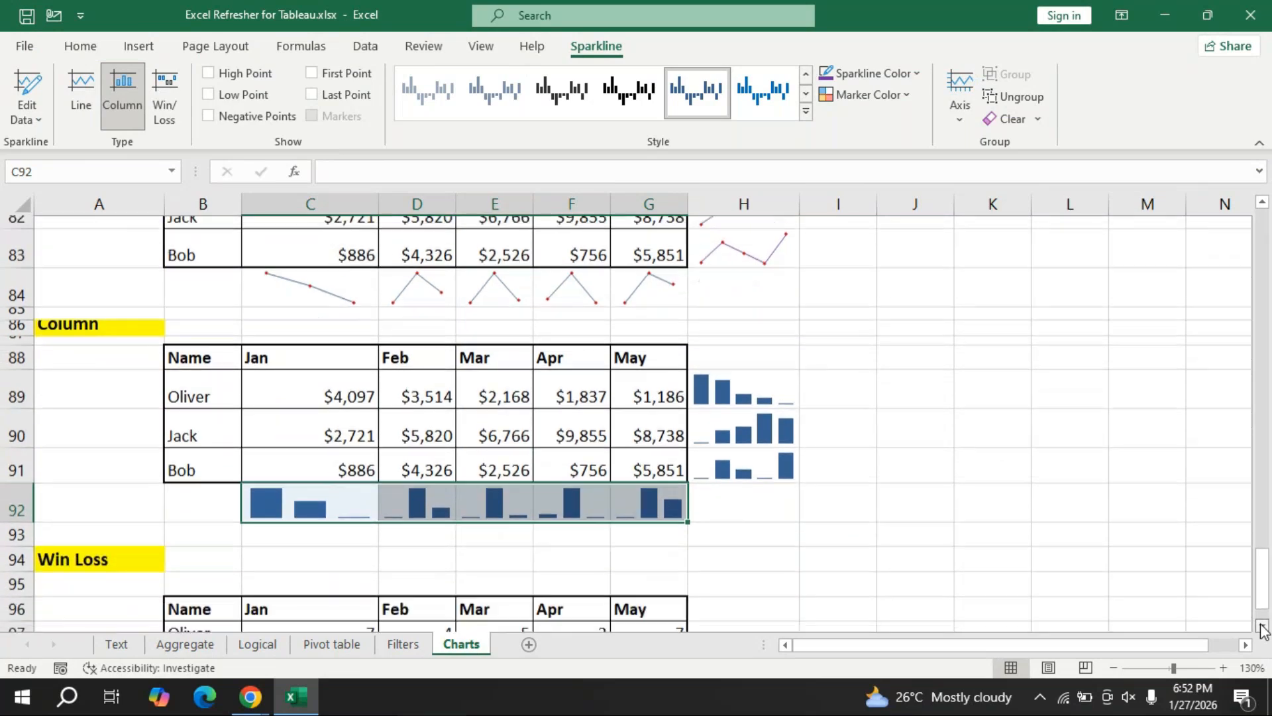
pyautogui.click(1263, 628)
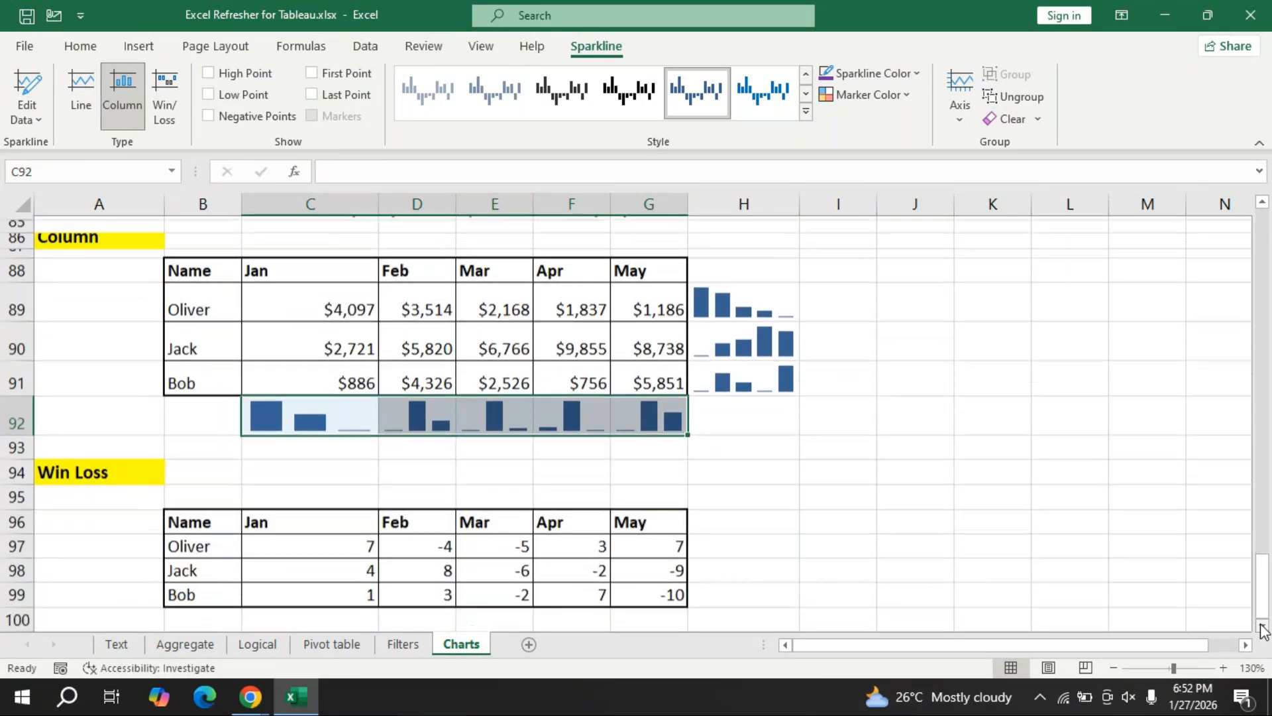
pyautogui.click(1262, 629)
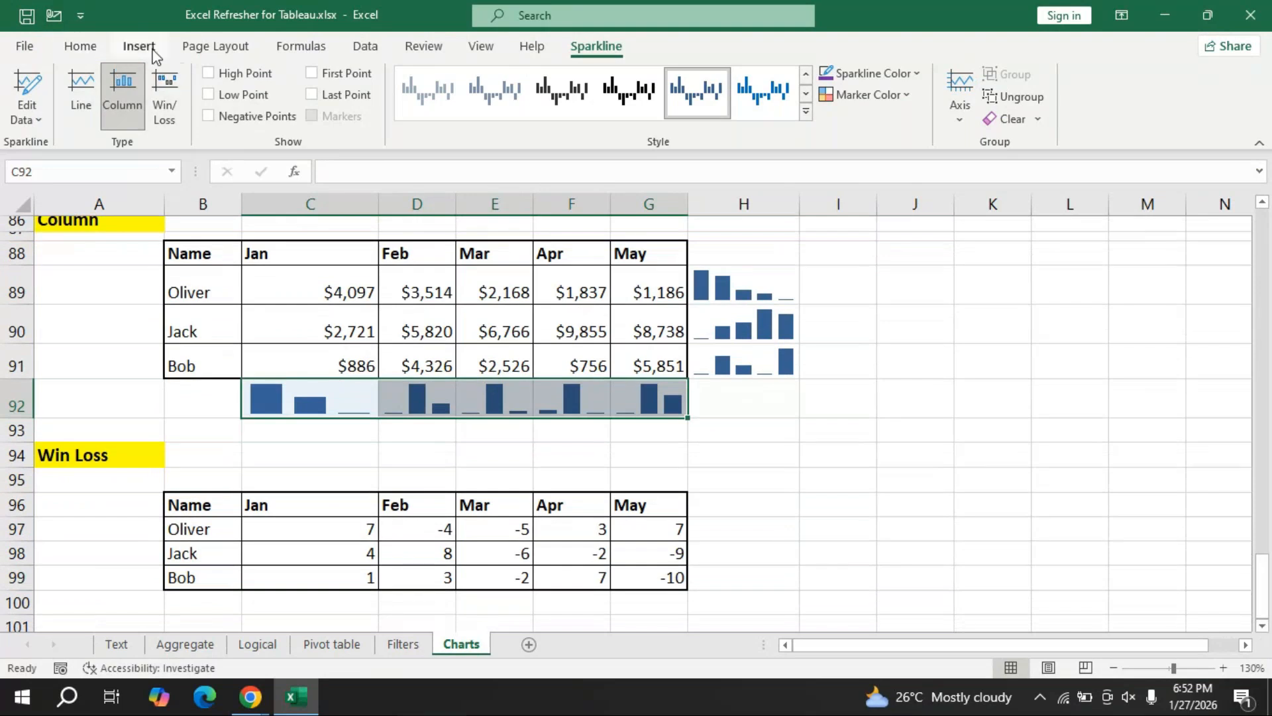
pyautogui.click(139, 46)
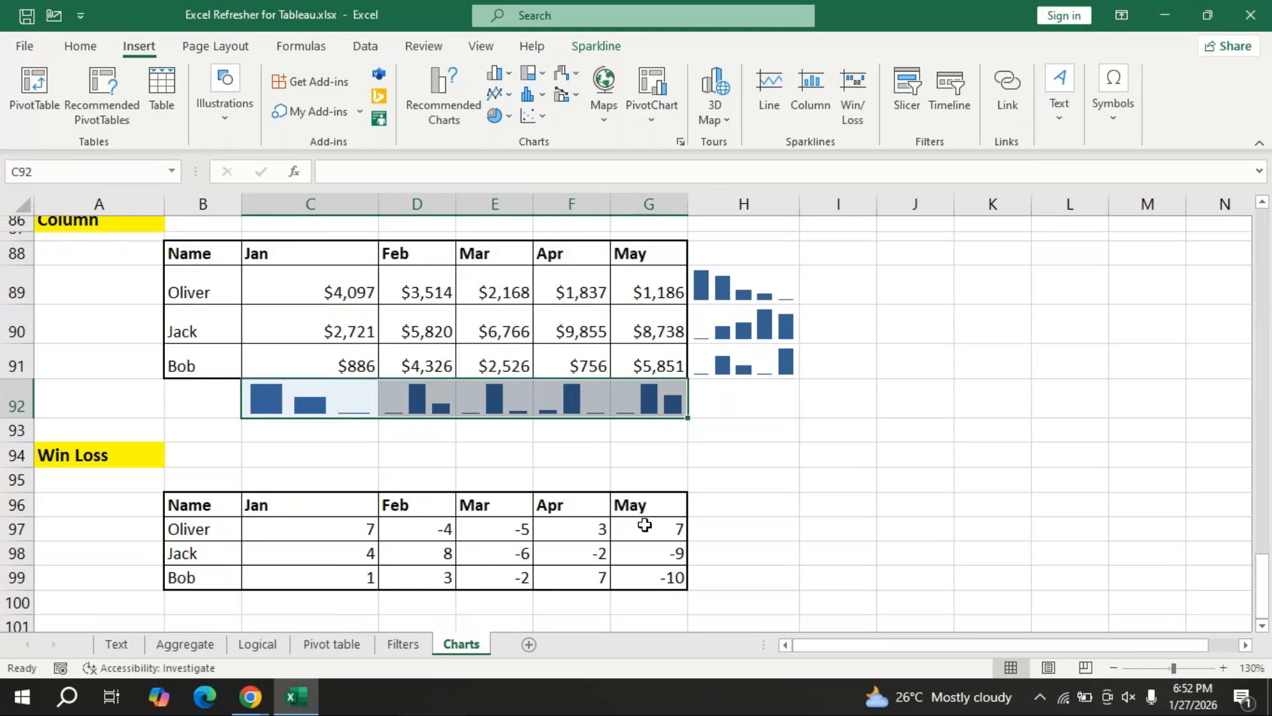
pyautogui.moveTo(332, 525); pyautogui.dragTo(642, 528)
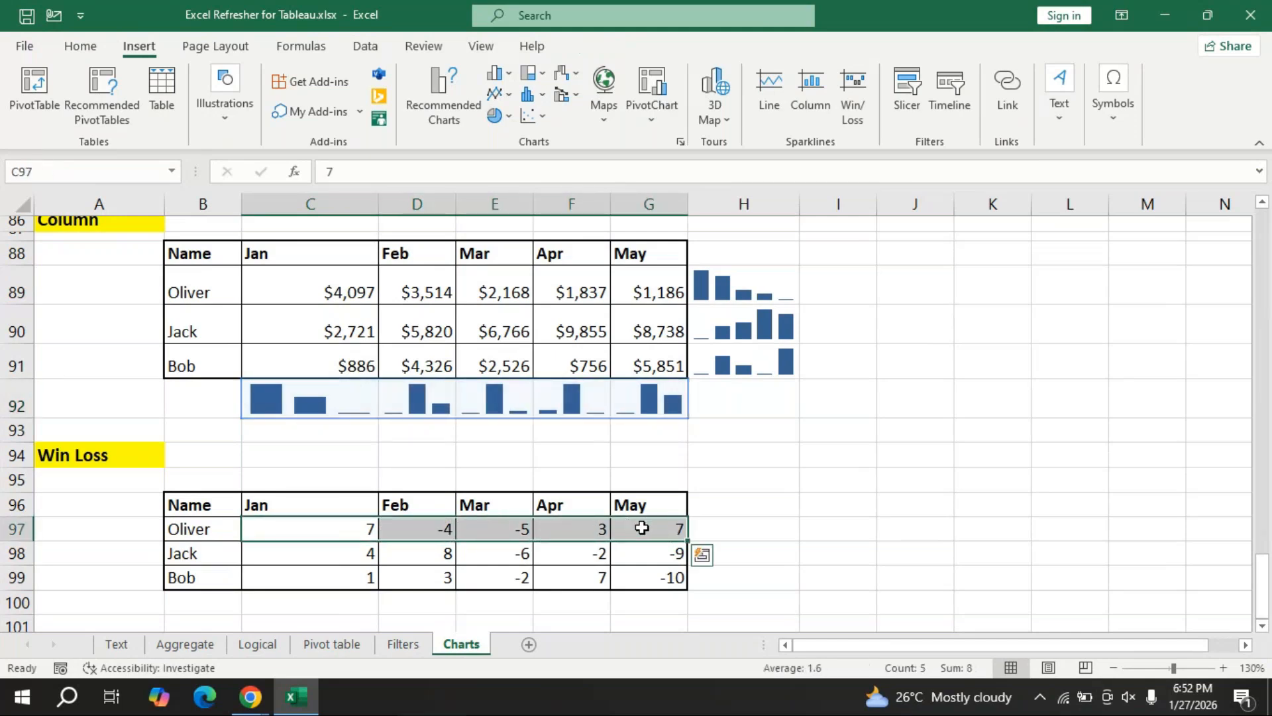
pyautogui.click(852, 98)
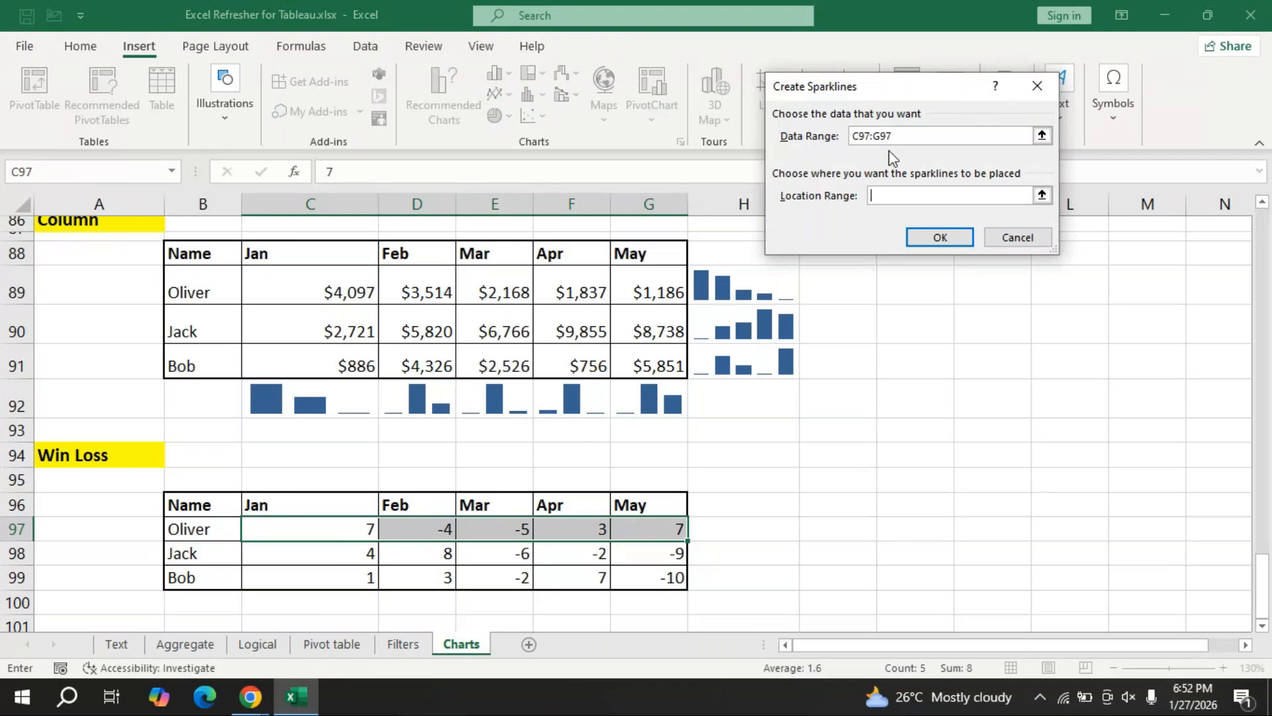
pyautogui.click(745, 529)
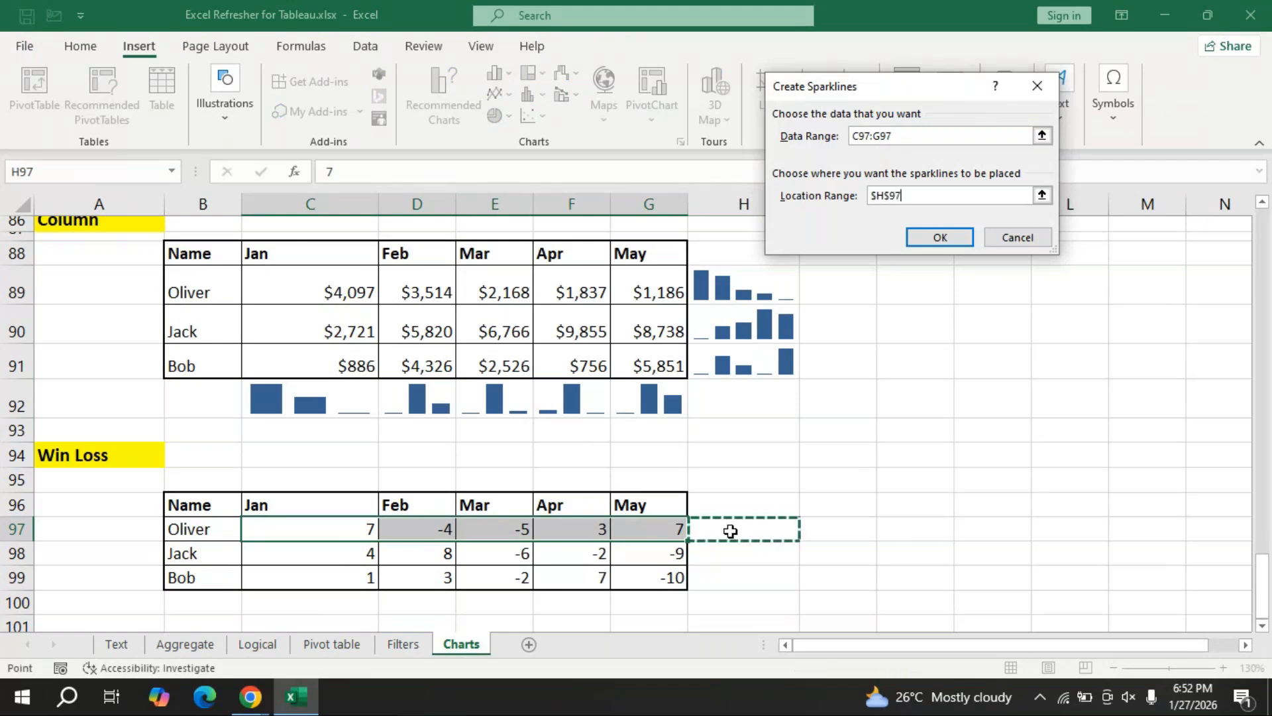
pyautogui.click(940, 237)
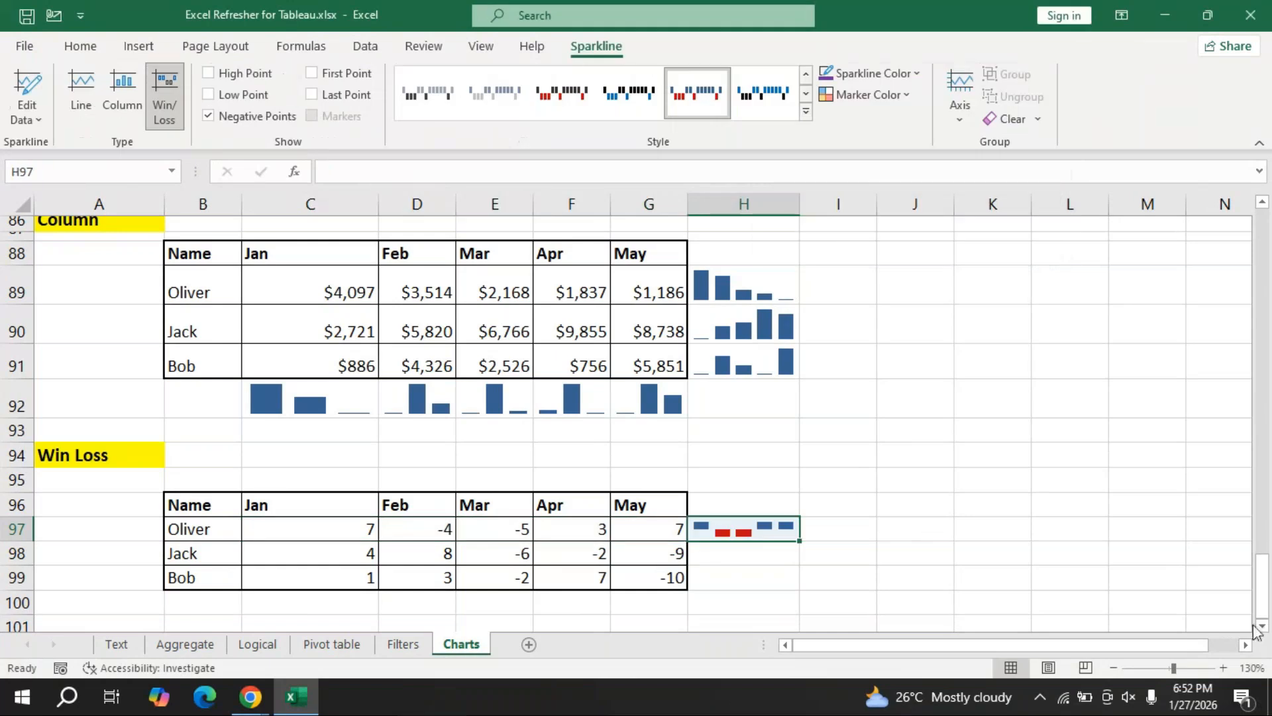
pyautogui.click(1256, 626)
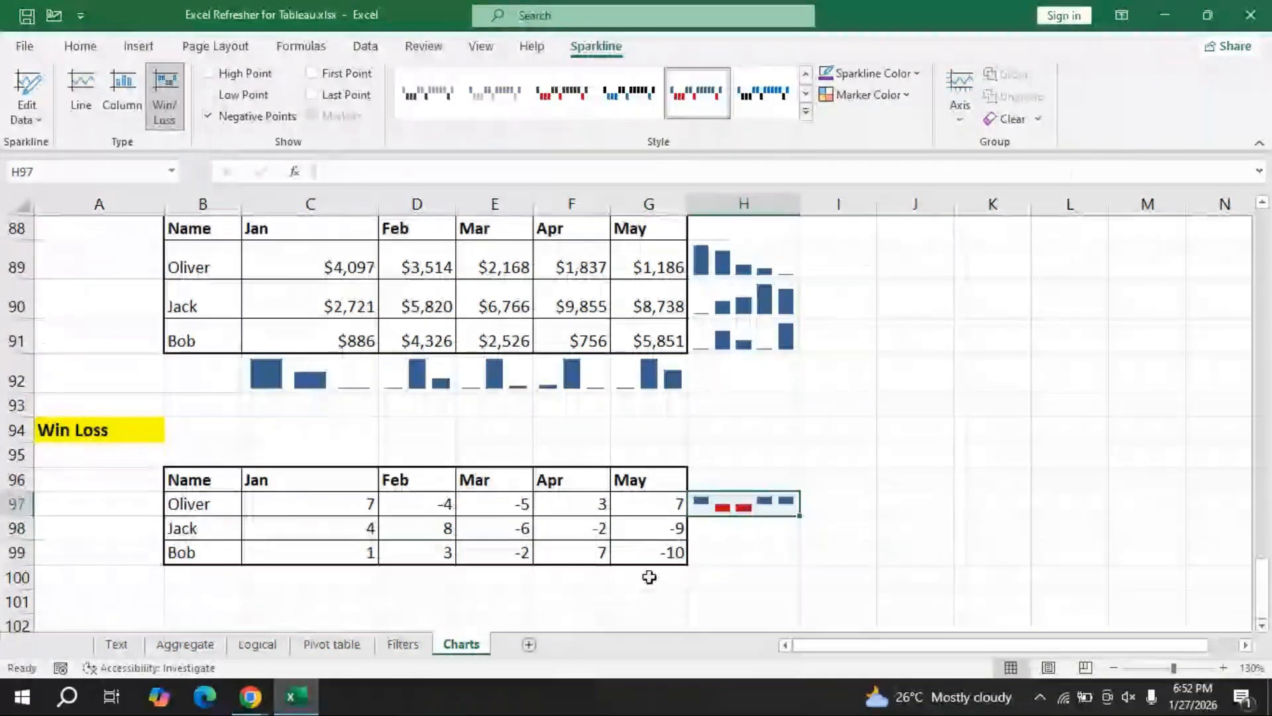
# Increase the heights of rows 97 to 99 in the Win Loss table and set the February value in D97 to 8.
pyautogui.moveTo(15, 515); pyautogui.dragTo(27, 597)
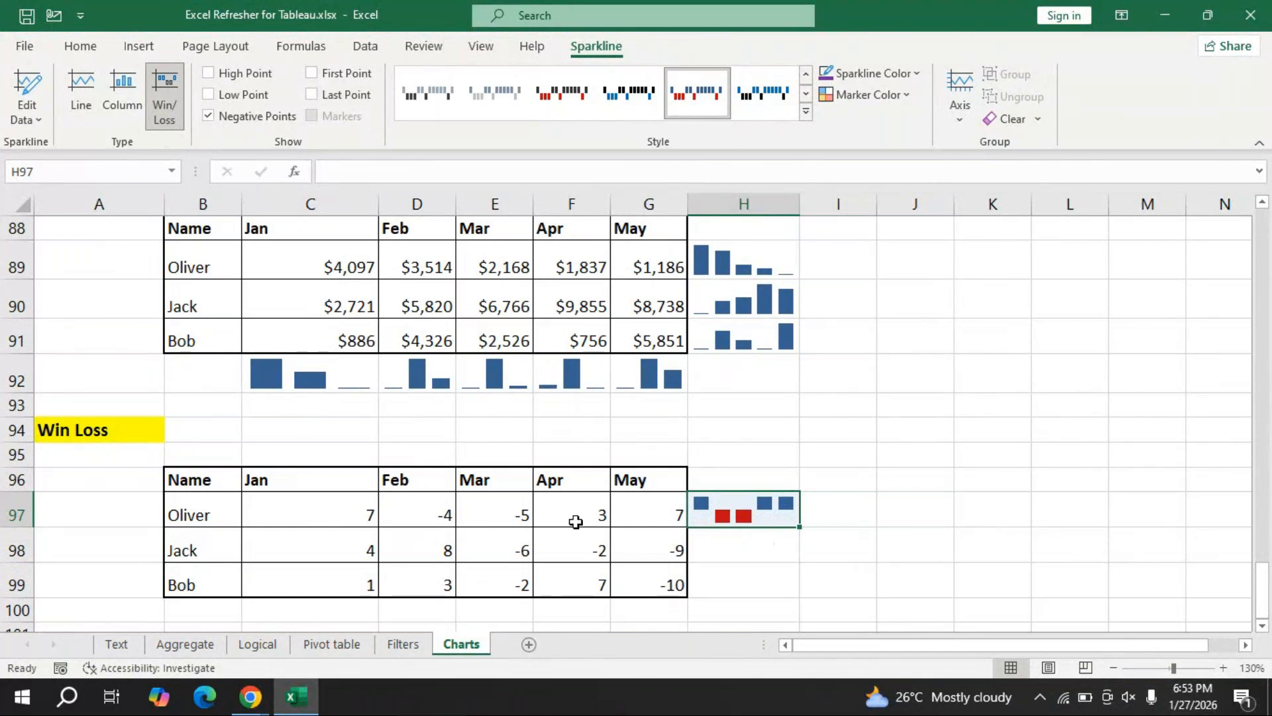
pyautogui.click(443, 518)
pyautogui.write('8')
pyautogui.press('Return')
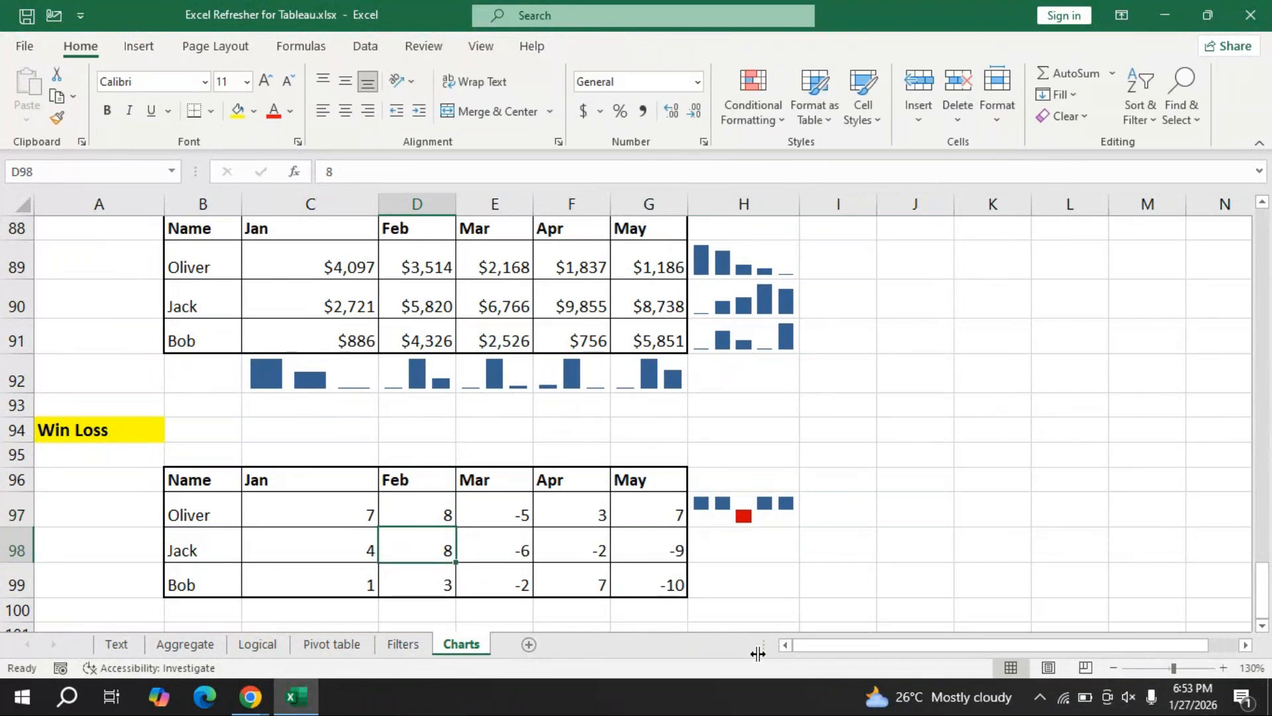
# Set the May value in G97 of the Win Loss table to -5.
pyautogui.click(646, 516)
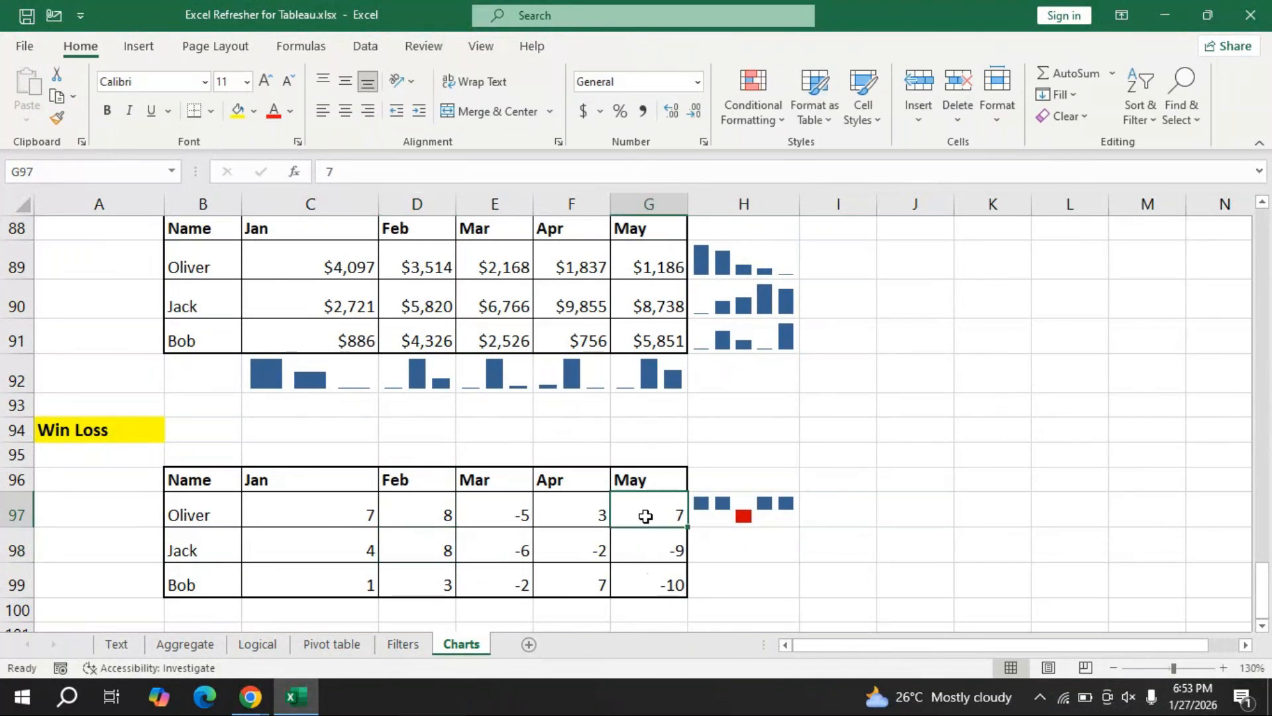
pyautogui.write('5')
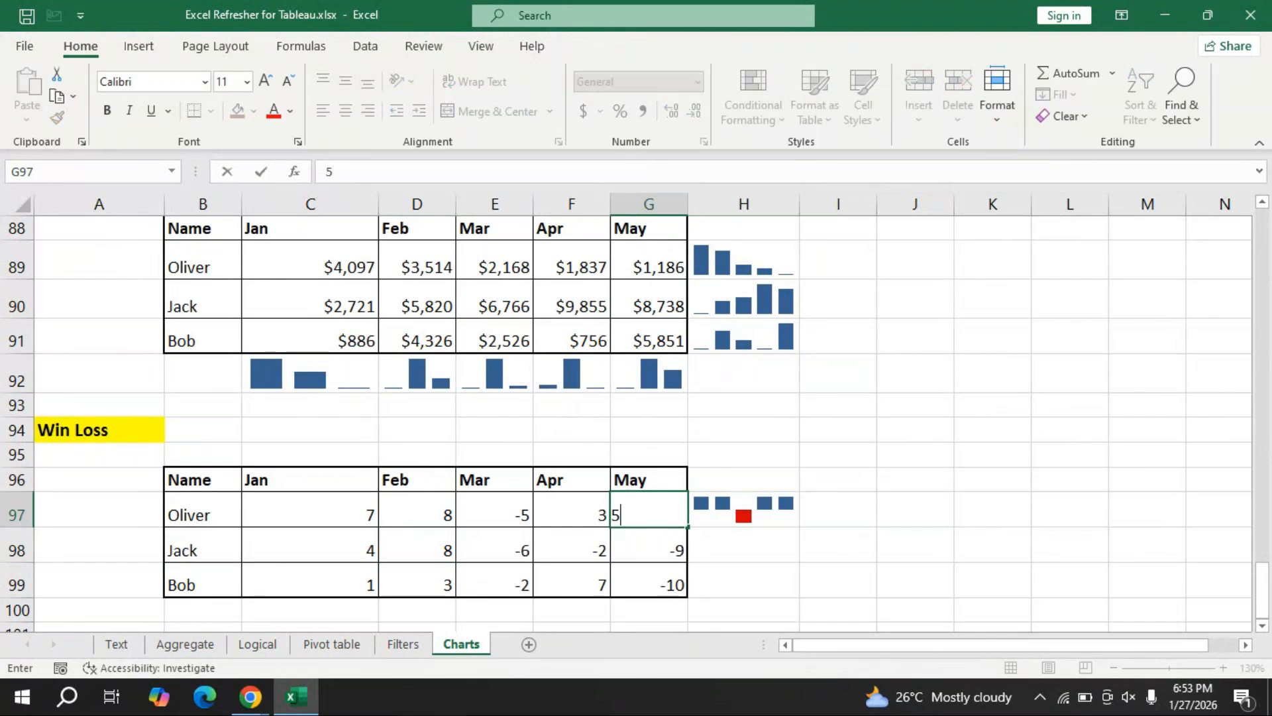
pyautogui.press('Return')
pyautogui.press('Up')
pyautogui.write('-5')
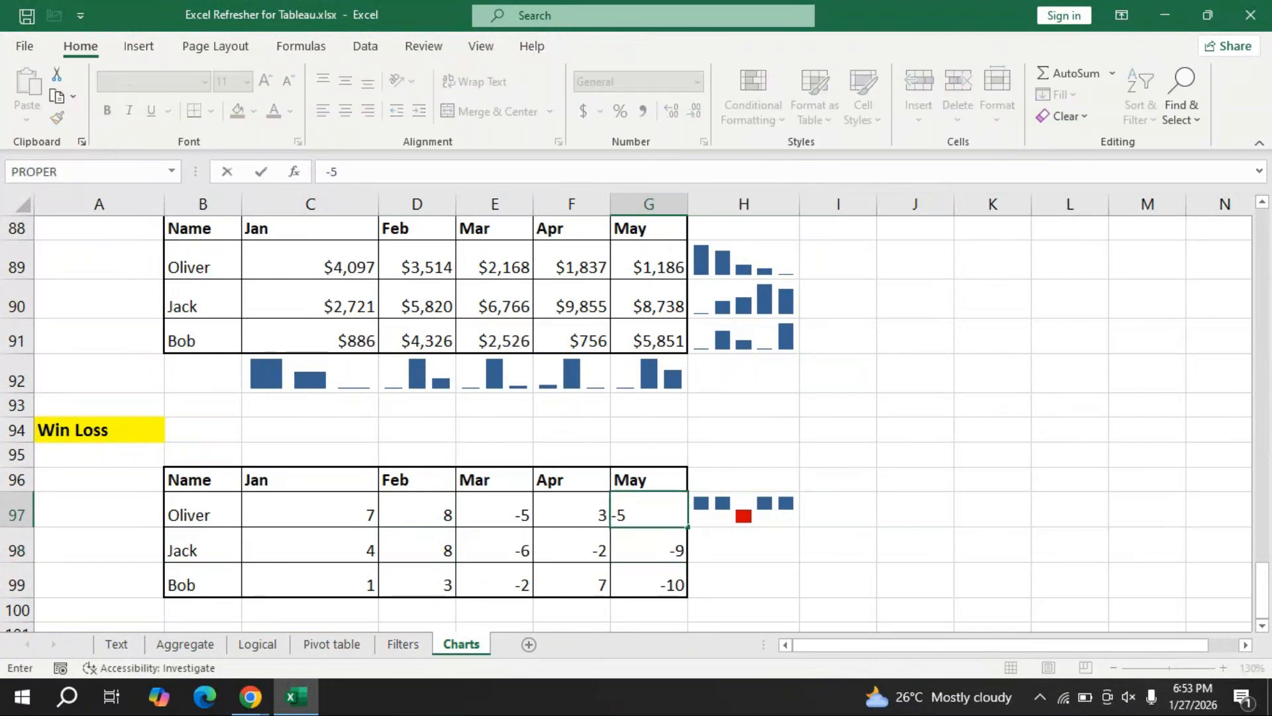
pyautogui.press('Return')
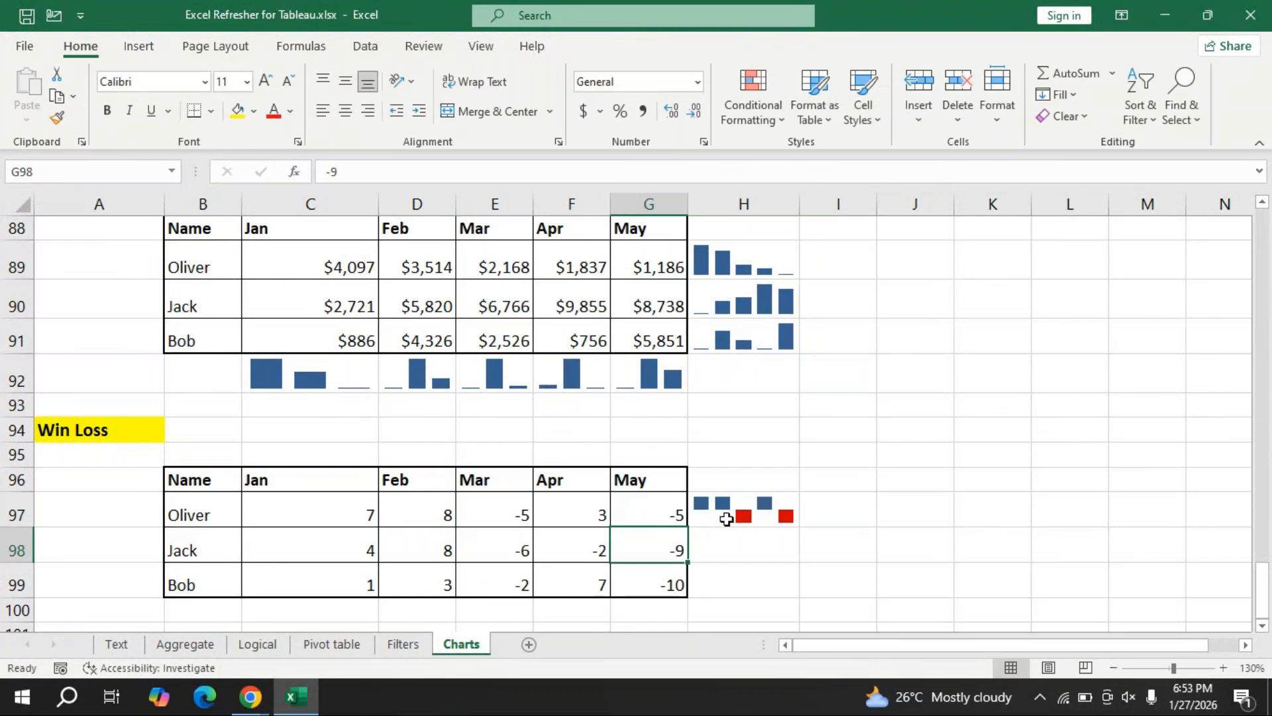
# Fill the win/loss sparkline from H97 down to H99.
pyautogui.click(787, 516)
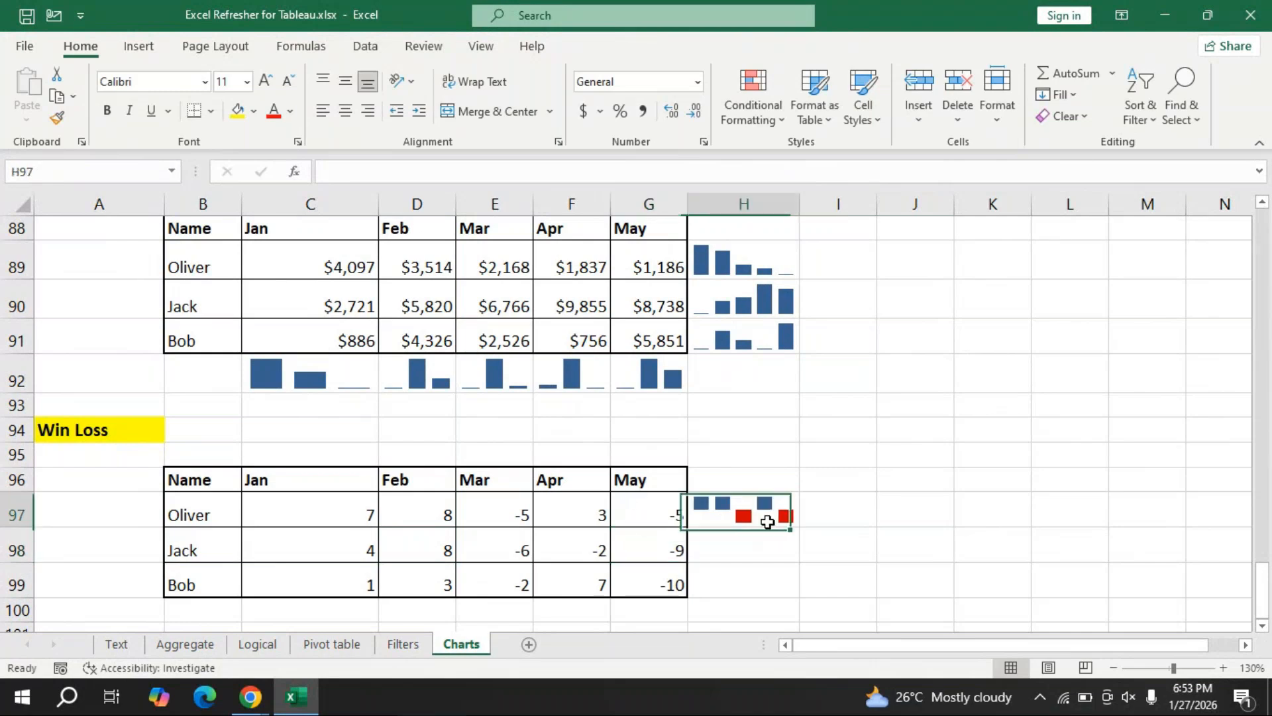
pyautogui.moveTo(799, 526); pyautogui.dragTo(801, 597)
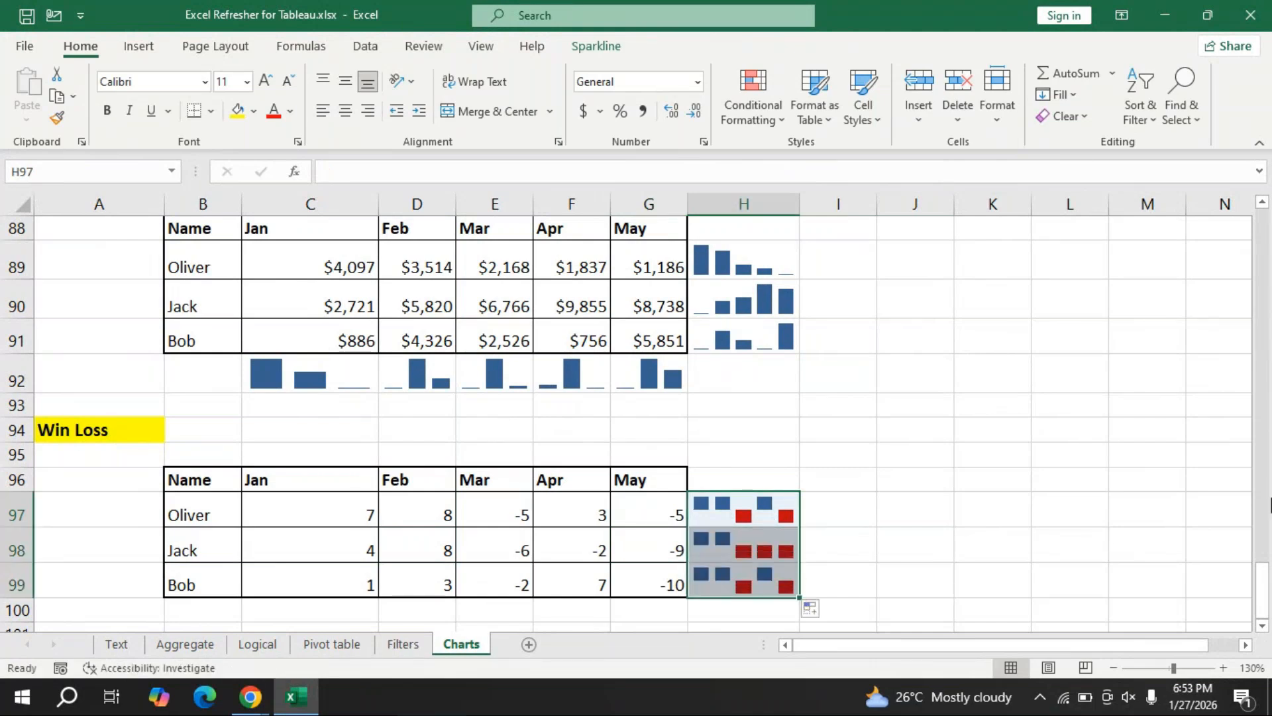
# Insert a win/loss sparkline in C100 from the January values in C97:C99 and make row 100 taller.
pyautogui.click(1262, 625)
pyautogui.moveTo(342, 489); pyautogui.dragTo(343, 554)
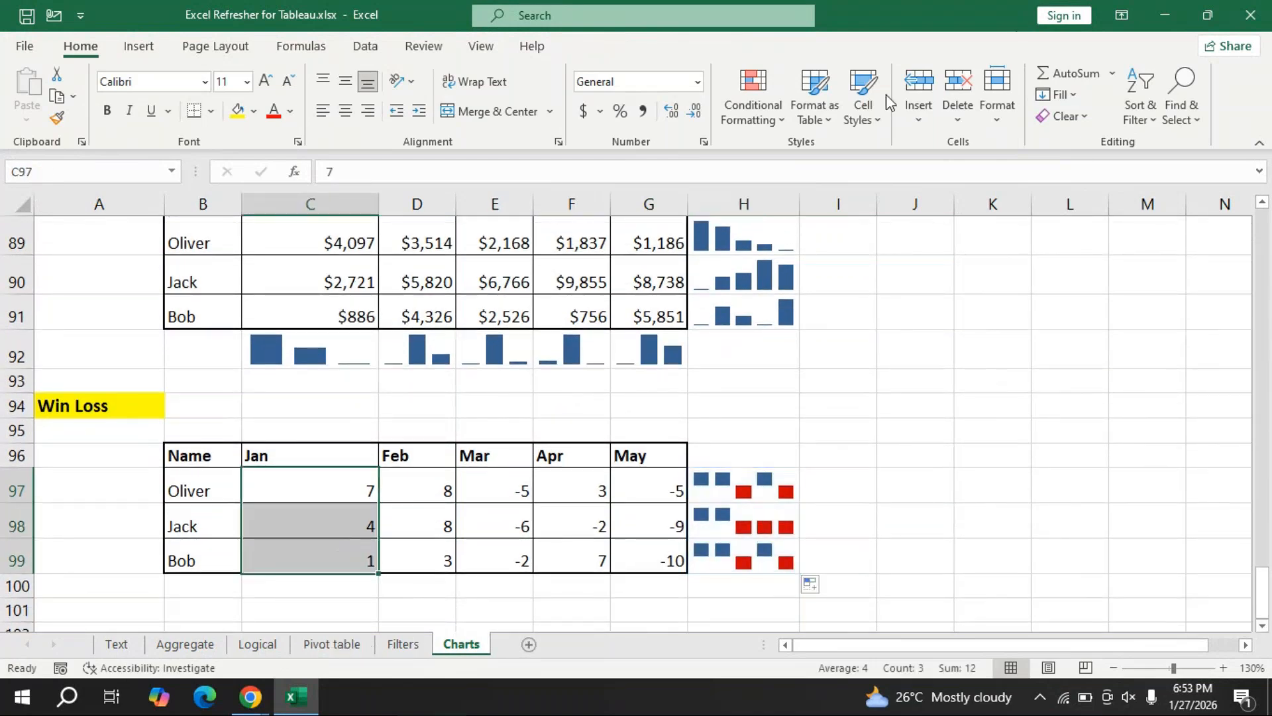
pyautogui.click(138, 46)
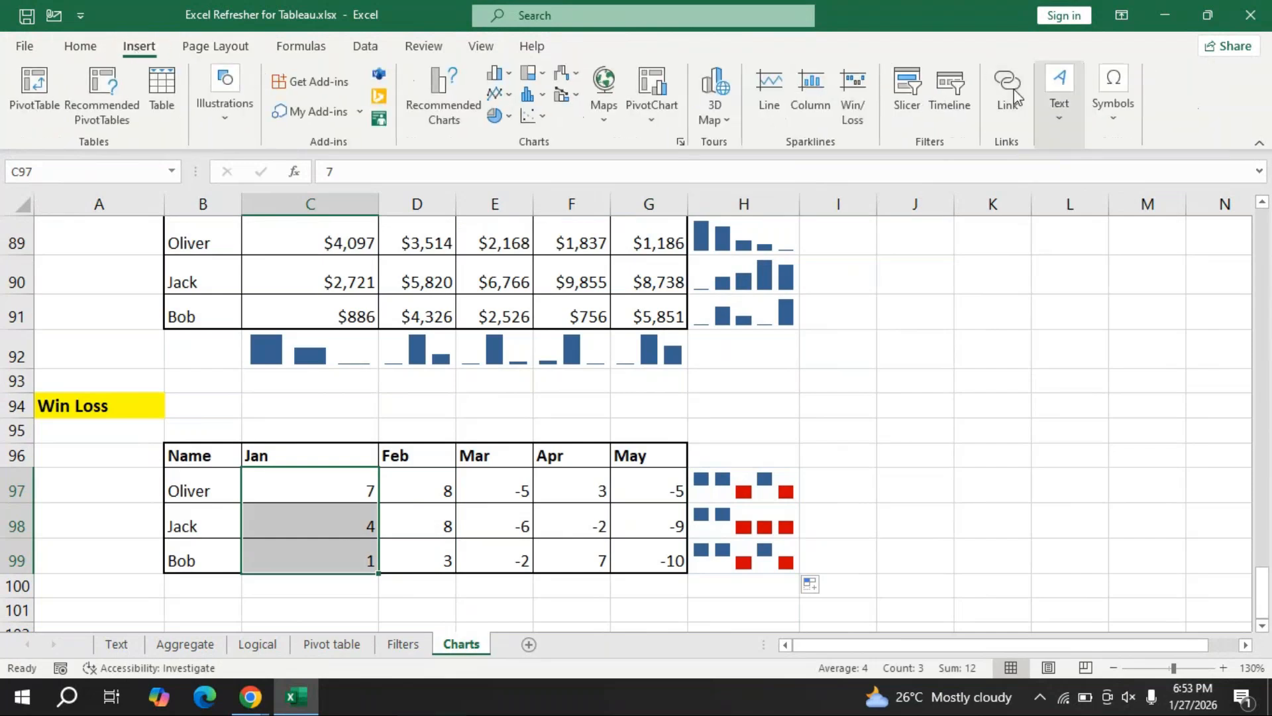
pyautogui.click(863, 106)
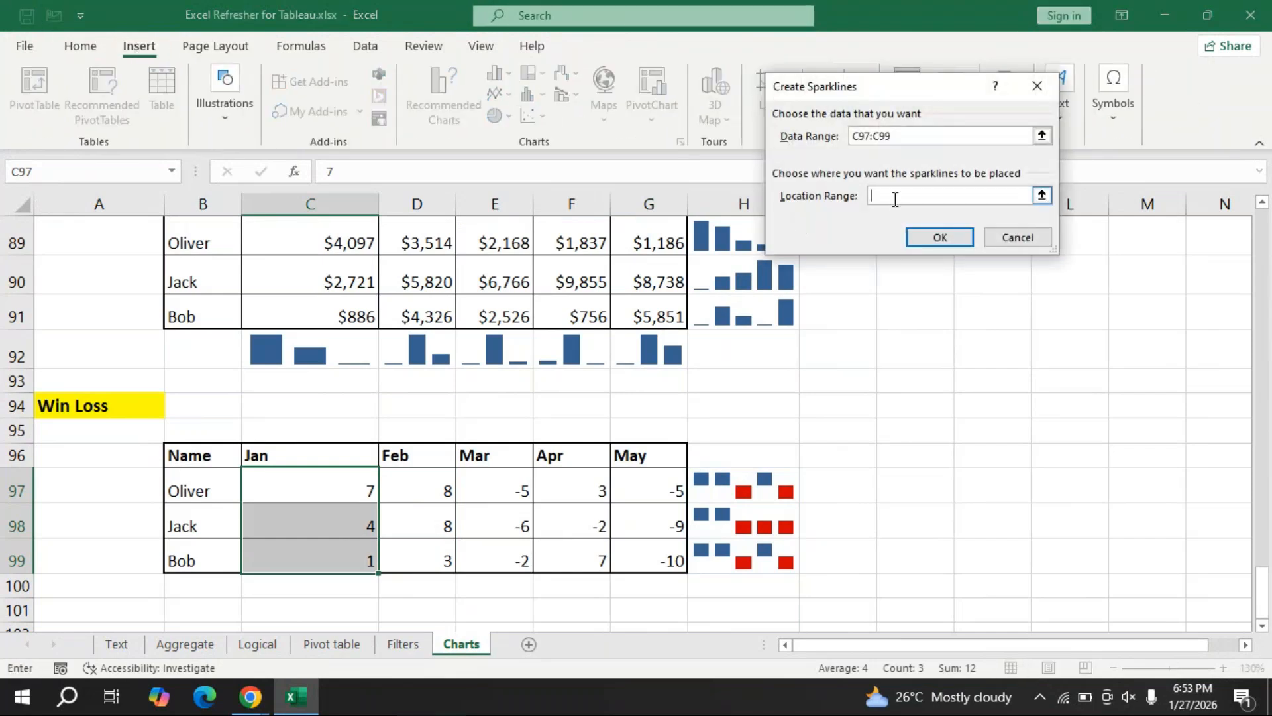
pyautogui.click(342, 593)
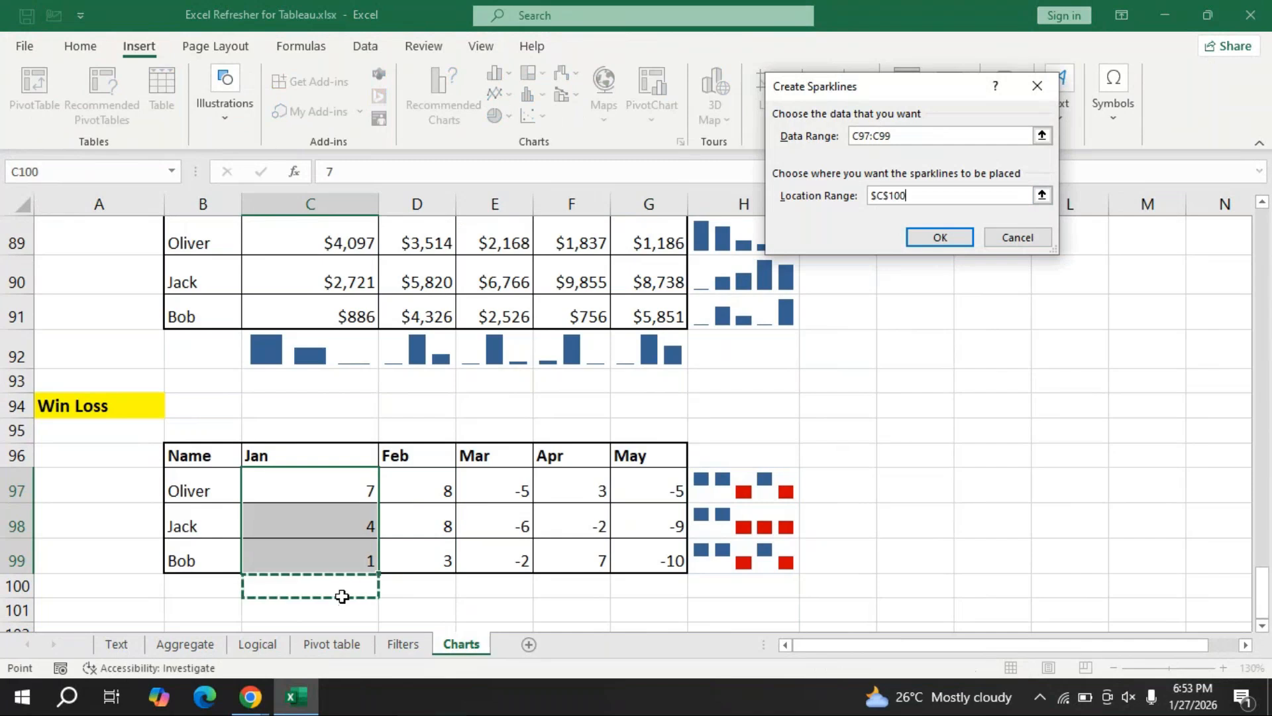
pyautogui.click(952, 237)
pyautogui.moveTo(26, 598); pyautogui.dragTo(24, 607)
pyautogui.click(329, 511)
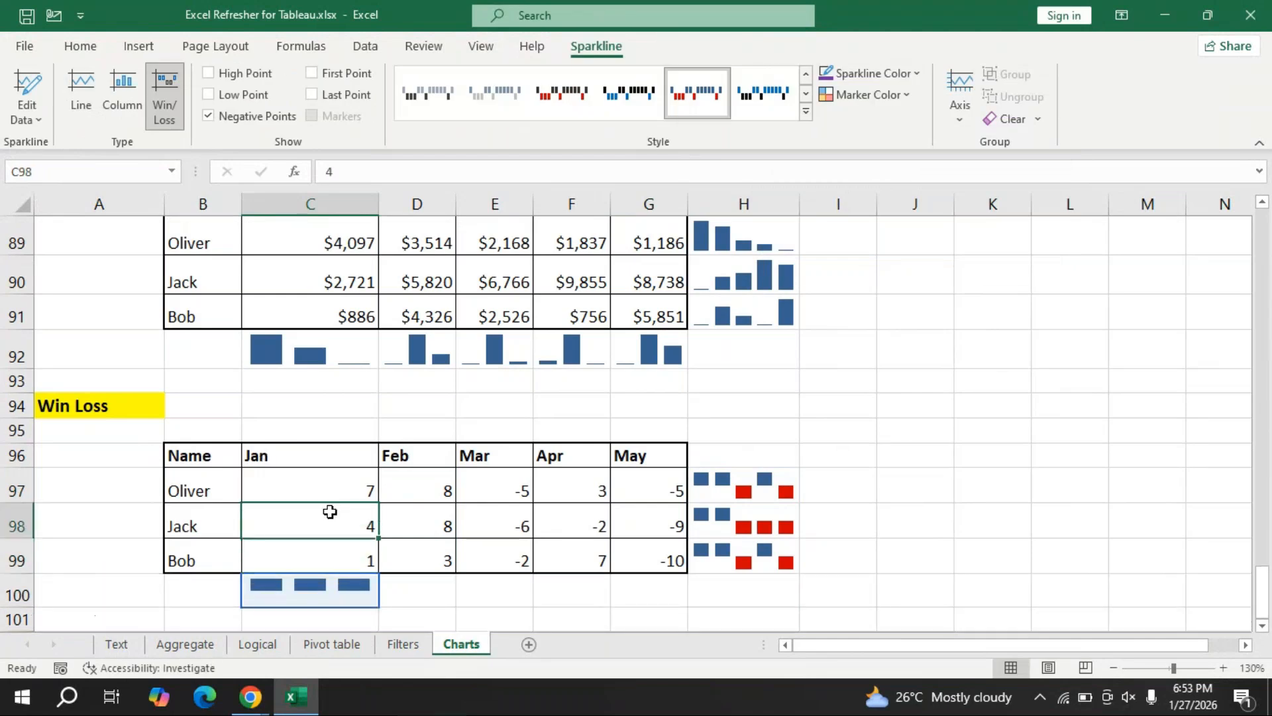
pyautogui.moveTo(874, 711)
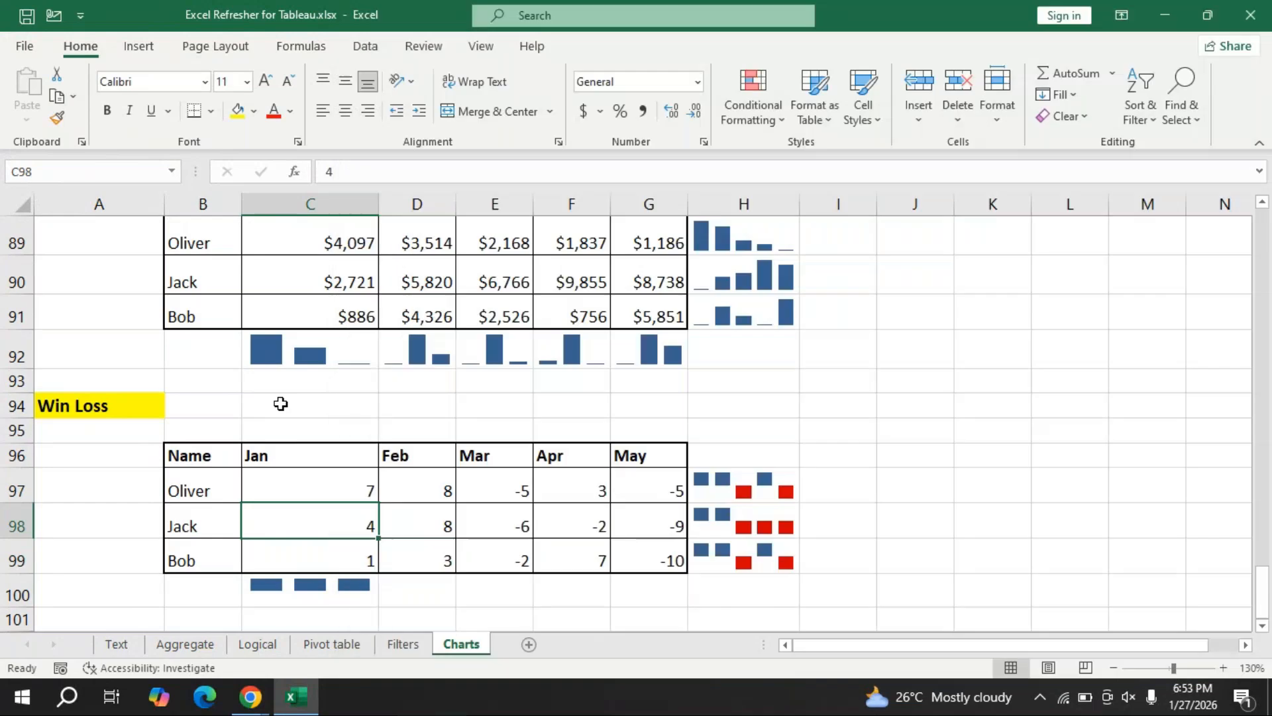
# Change the January values in the Win Loss table to -6 in C99 and -3 in C97.
pyautogui.click(318, 559)
pyautogui.write('-6')
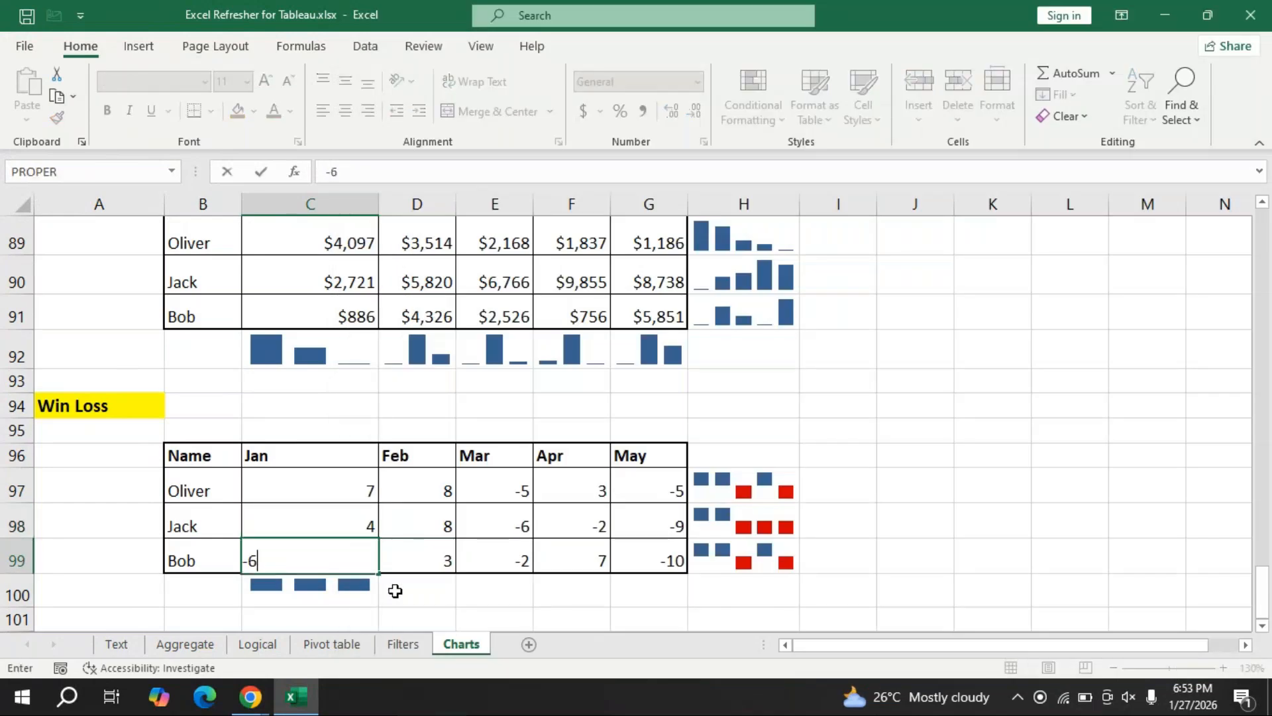
pyautogui.press('Return')
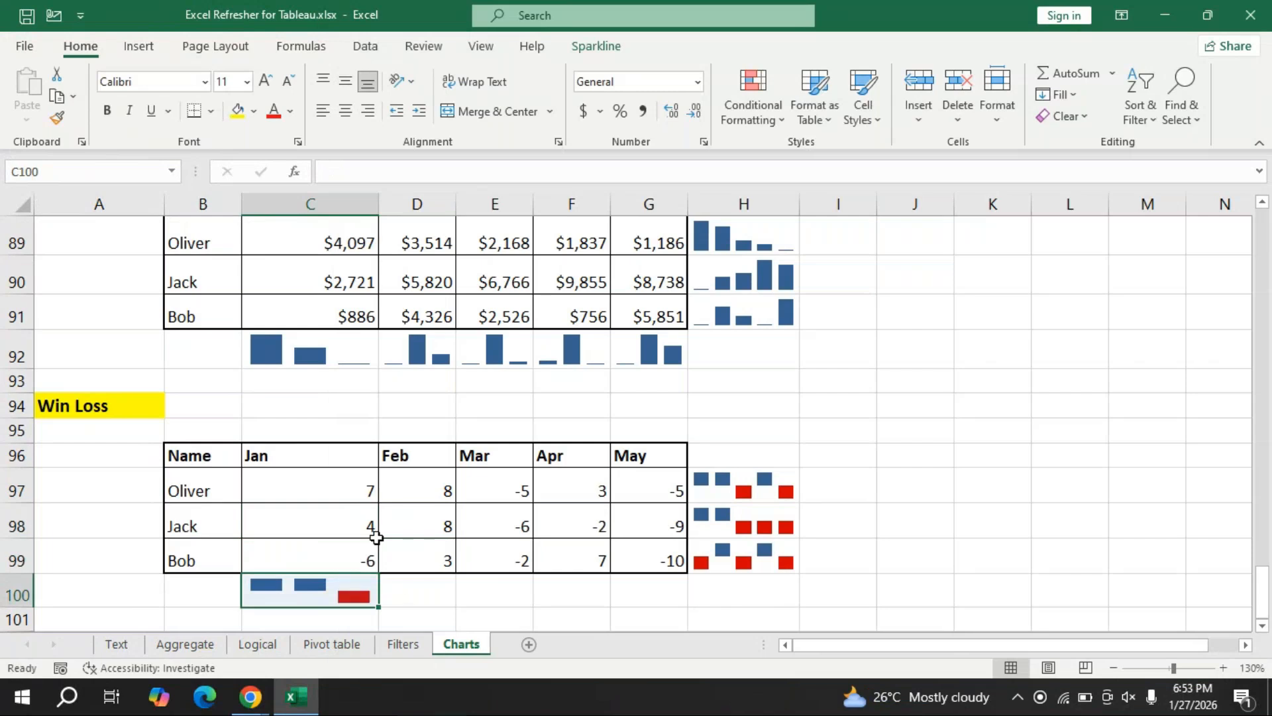
pyautogui.click(328, 494)
pyautogui.write('-')
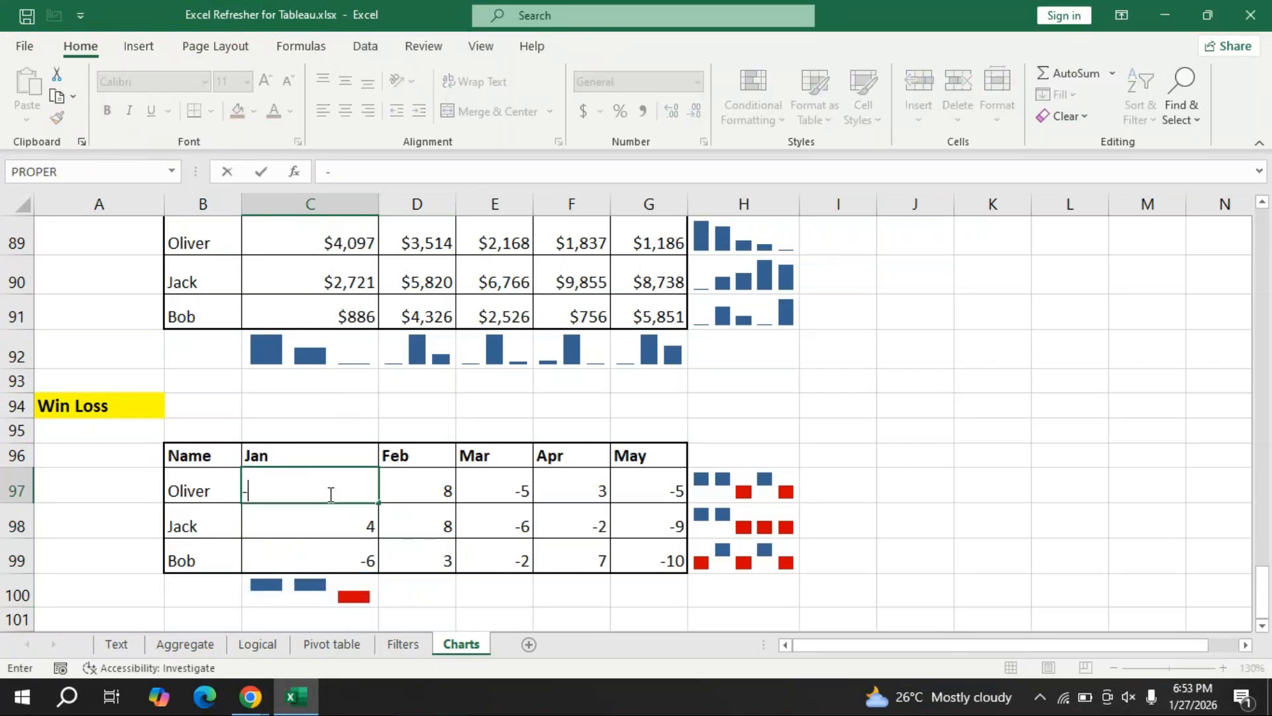
pyautogui.write('3')
pyautogui.press('Return')
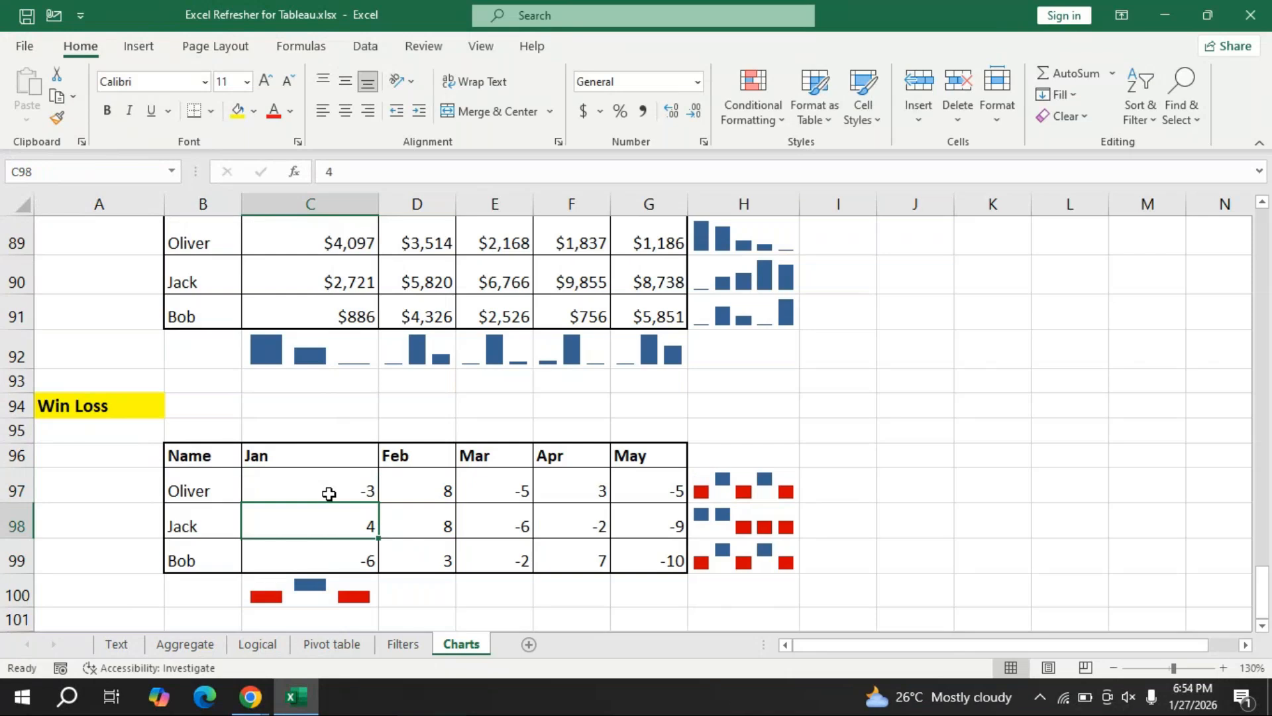
# Fill the win/loss sparkline from C100 across to G100.
pyautogui.click(363, 592)
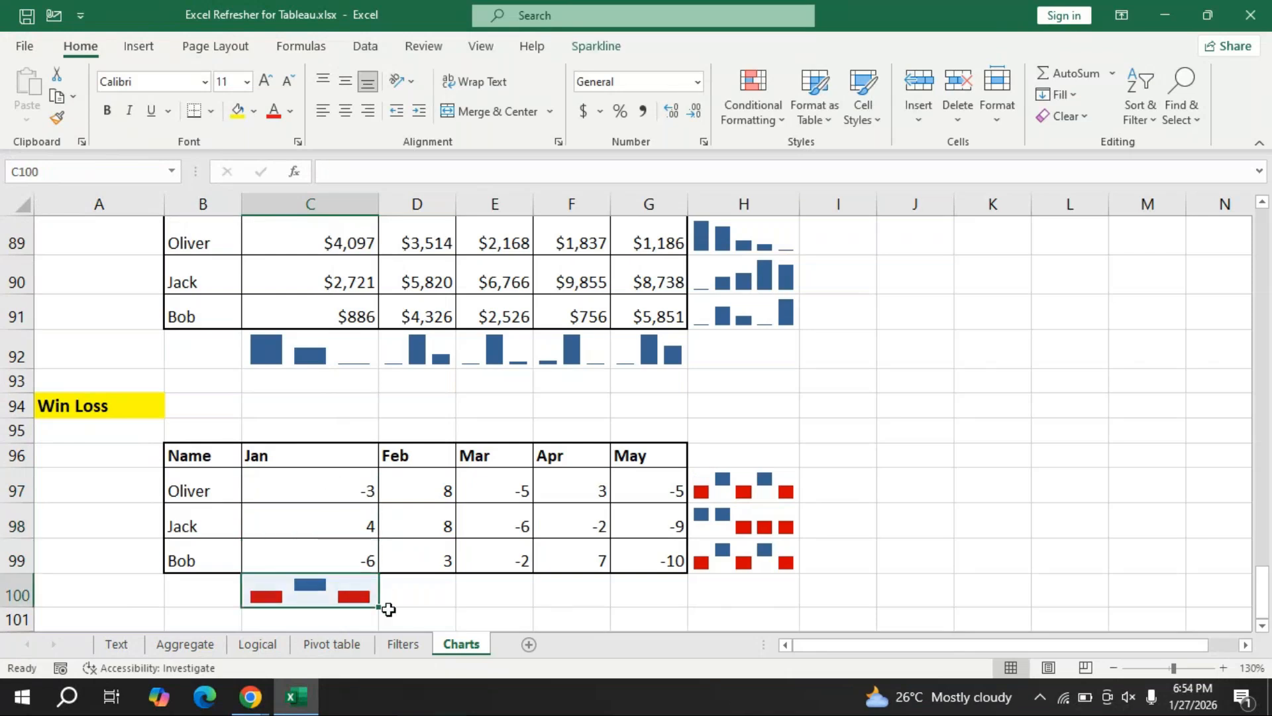
pyautogui.moveTo(381, 606); pyautogui.dragTo(656, 609)
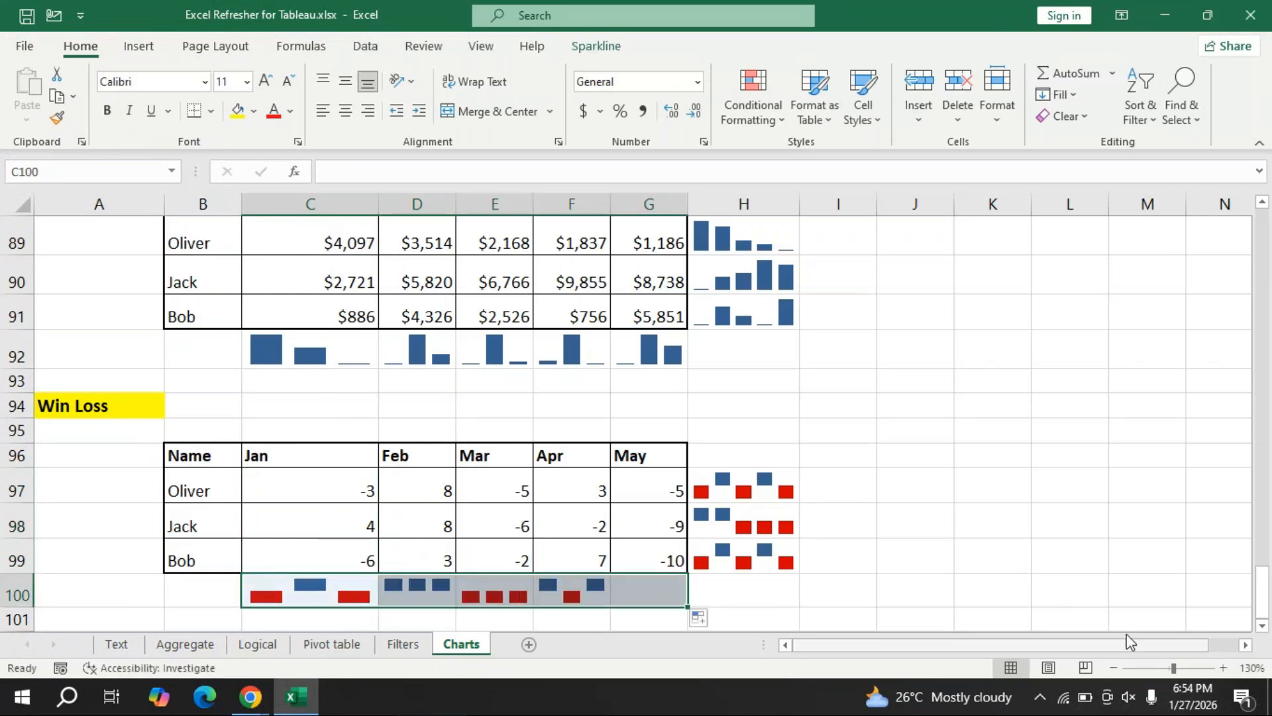
# Set the March value in E98 to 8 and the February value in D98 to -7 in the Win Loss table.
pyautogui.click(496, 526)
pyautogui.write('8')
pyautogui.press('Return')
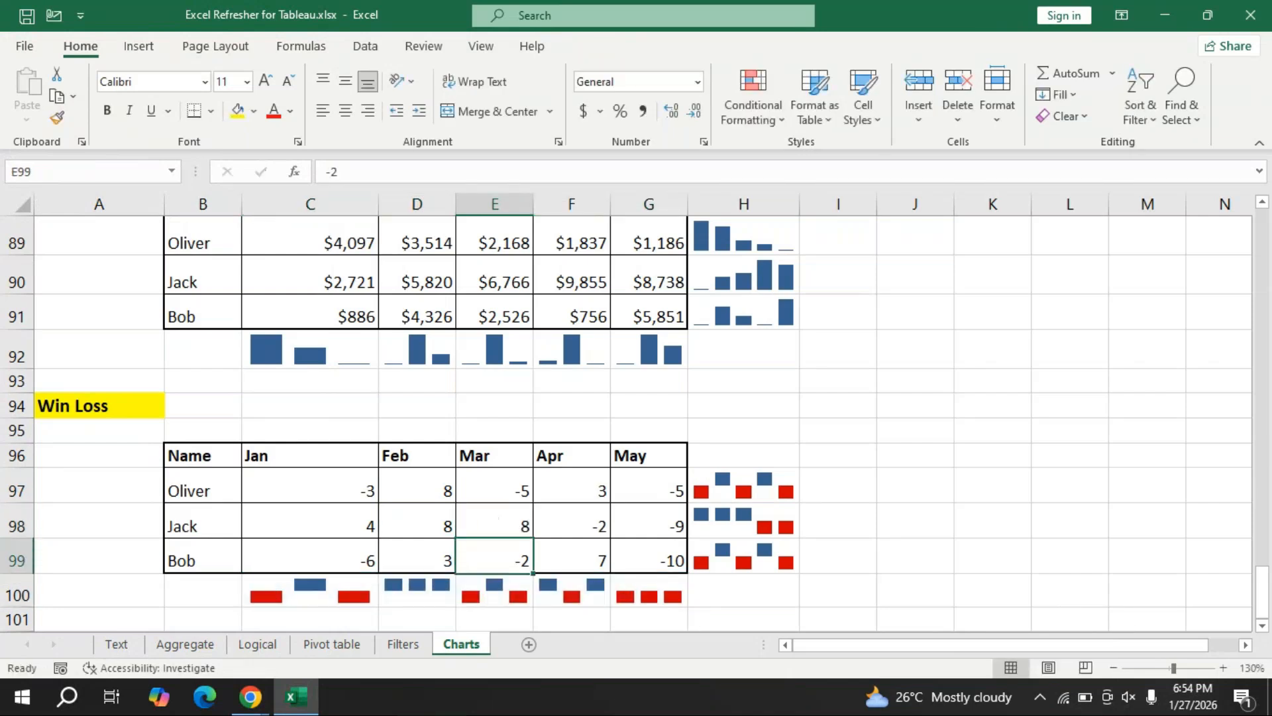
pyautogui.click(402, 530)
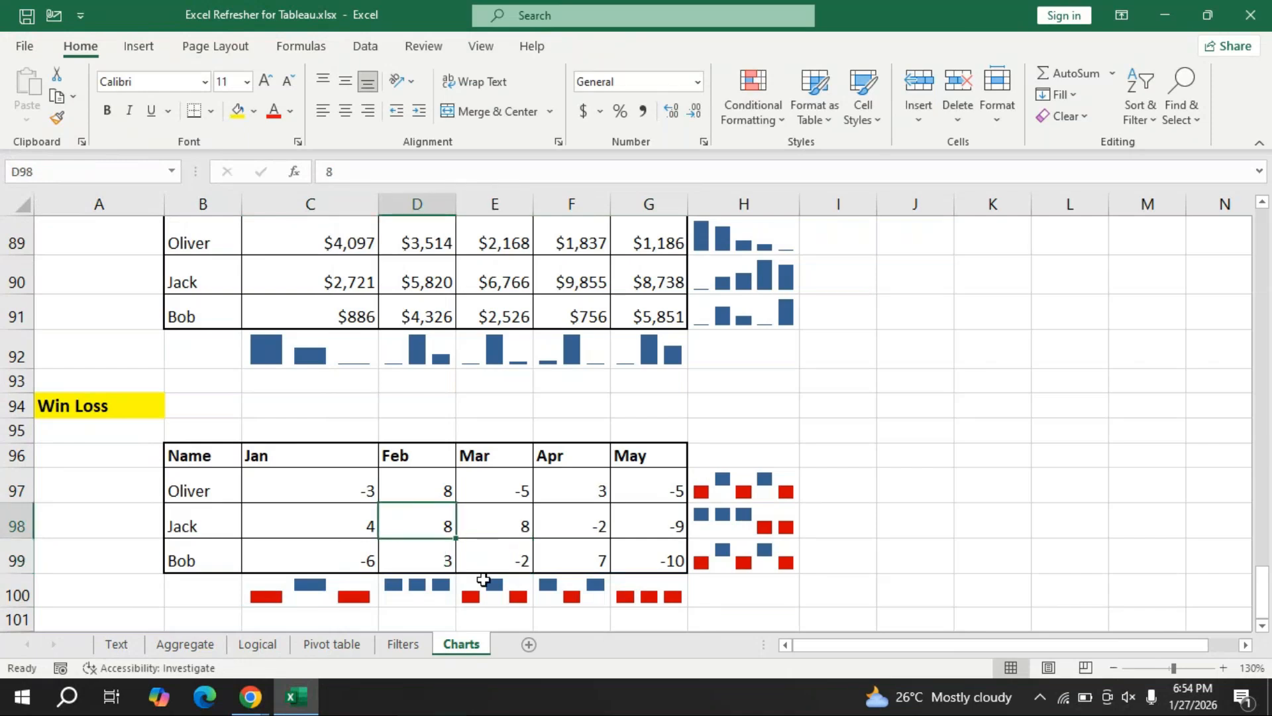
pyautogui.write('-7')
pyautogui.press('Return')
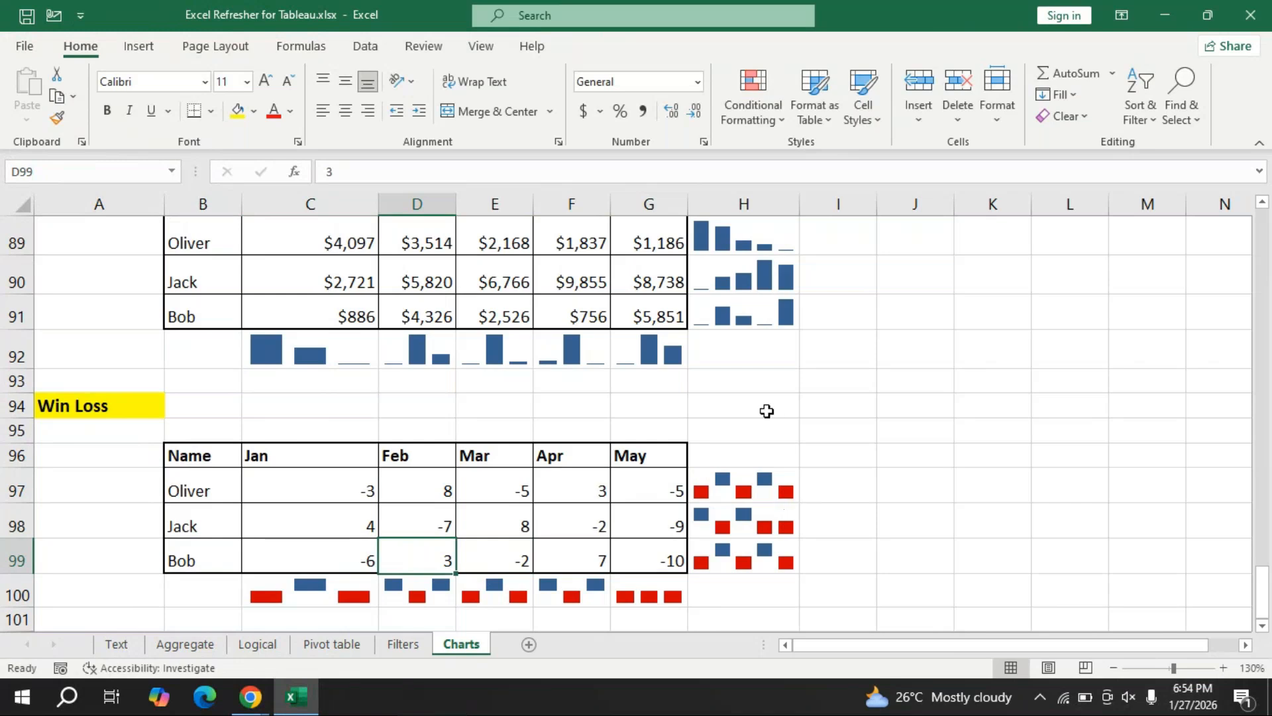
# Clear the column sparklines in C92:G92 and undo the clearing.
pyautogui.click(272, 353)
pyautogui.moveTo(272, 353); pyautogui.dragTo(650, 353)
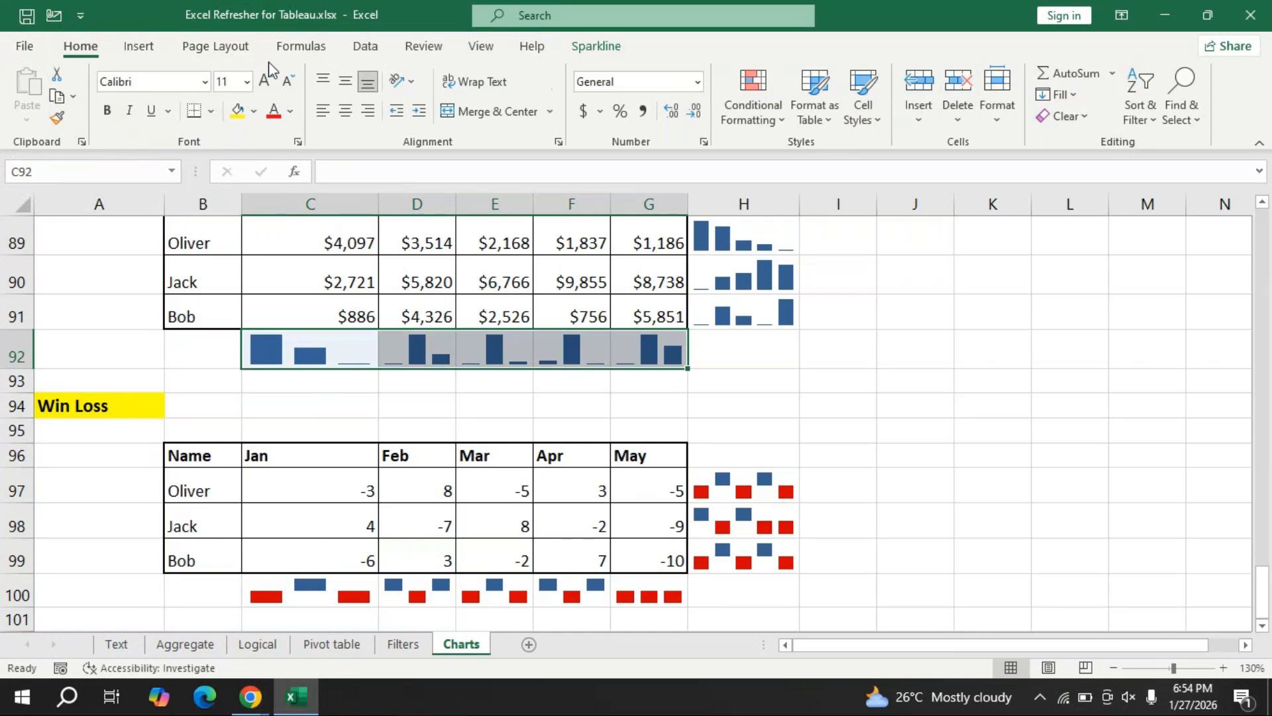
pyautogui.click(589, 47)
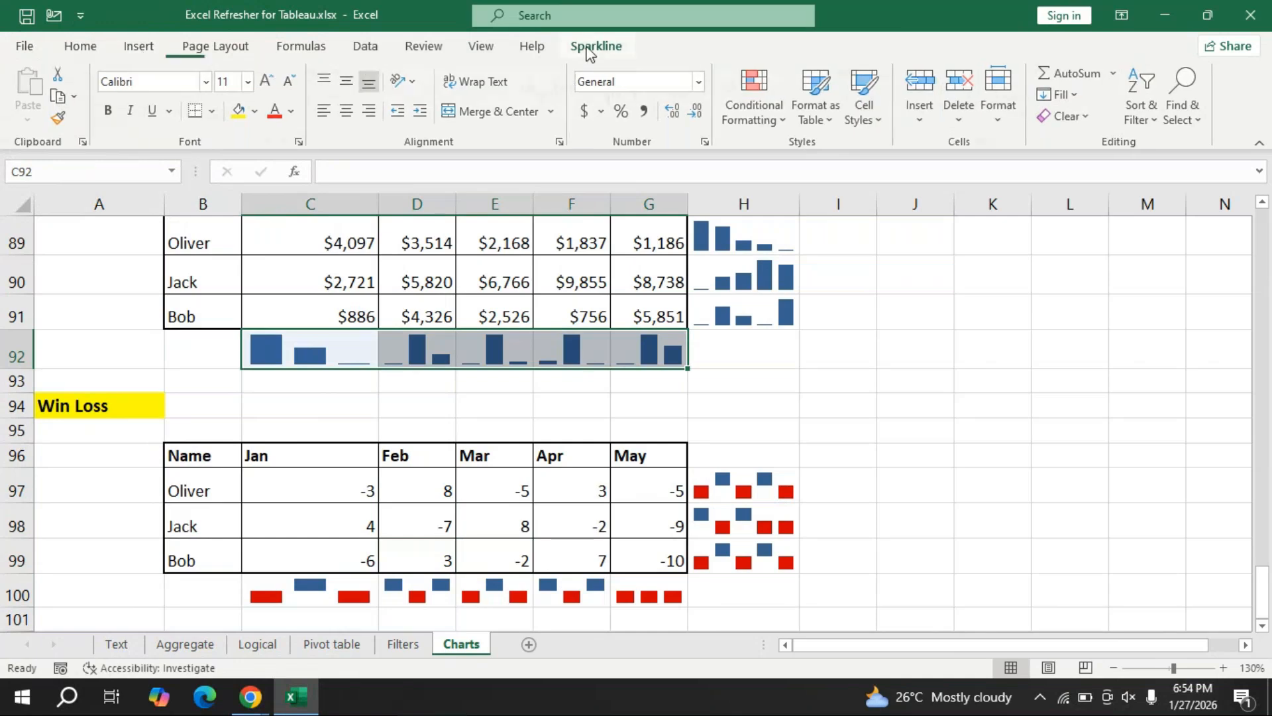
pyautogui.click(1037, 120)
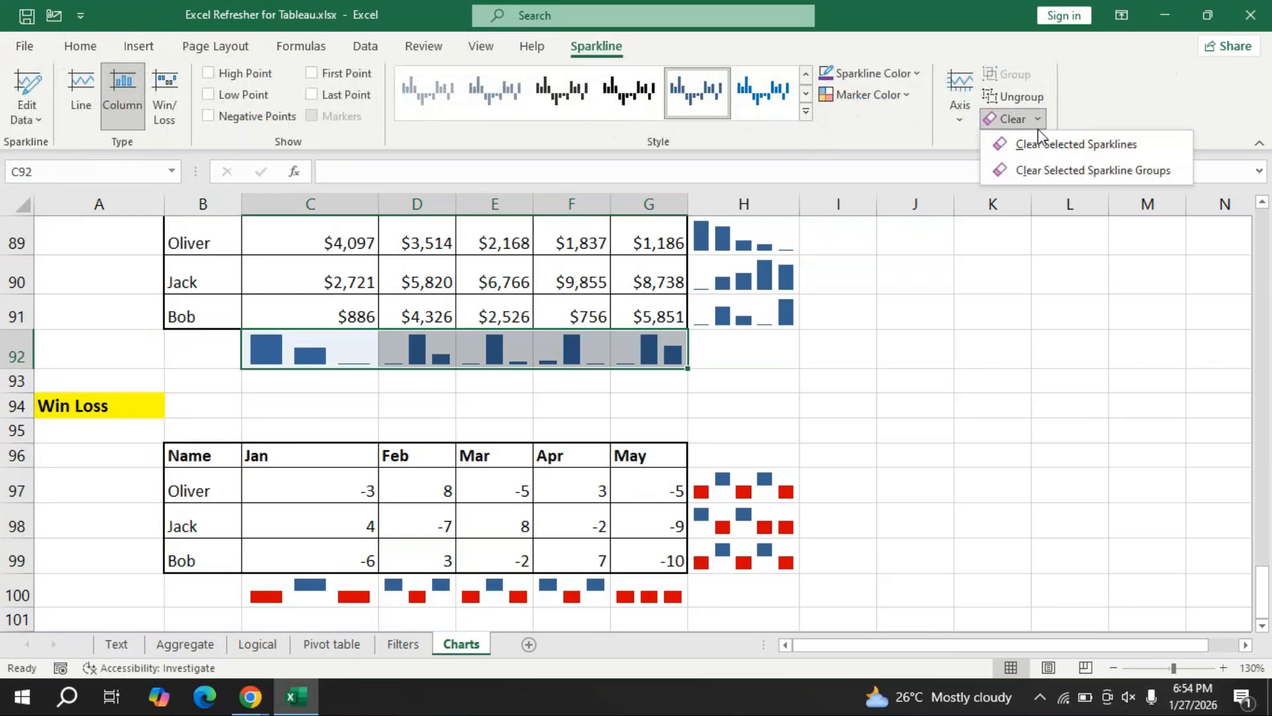
pyautogui.click(1051, 145)
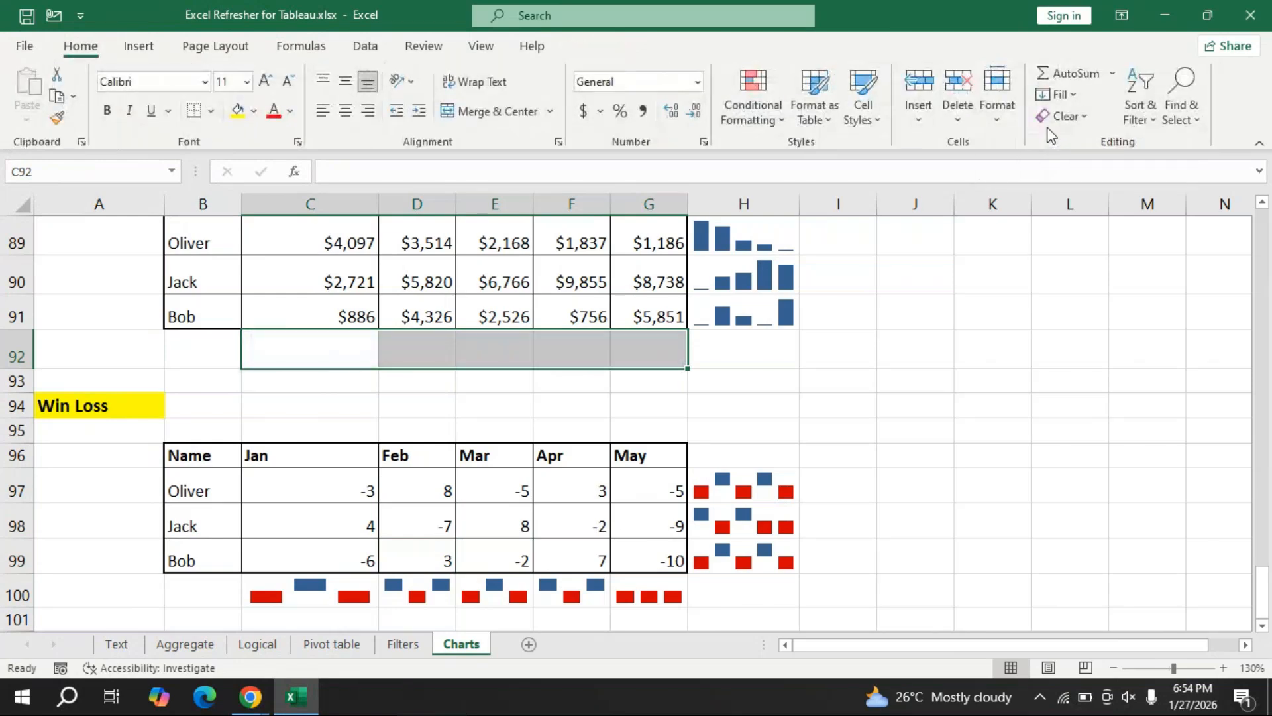
pyautogui.hotkey('ctrl', 'z')
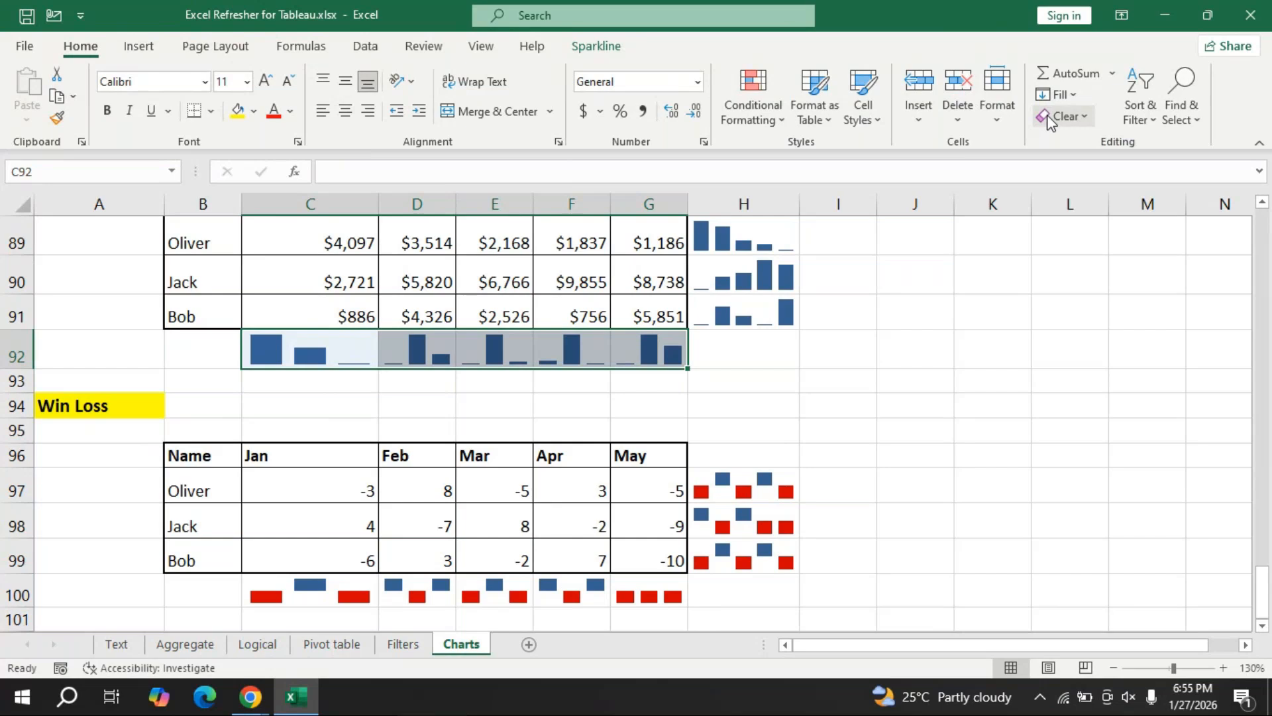
# Apply the sparkline style with black positive and red negative points to the win/loss sparklines in H97:H99.
pyautogui.moveTo(744, 490); pyautogui.dragTo(749, 563)
pyautogui.click(583, 49)
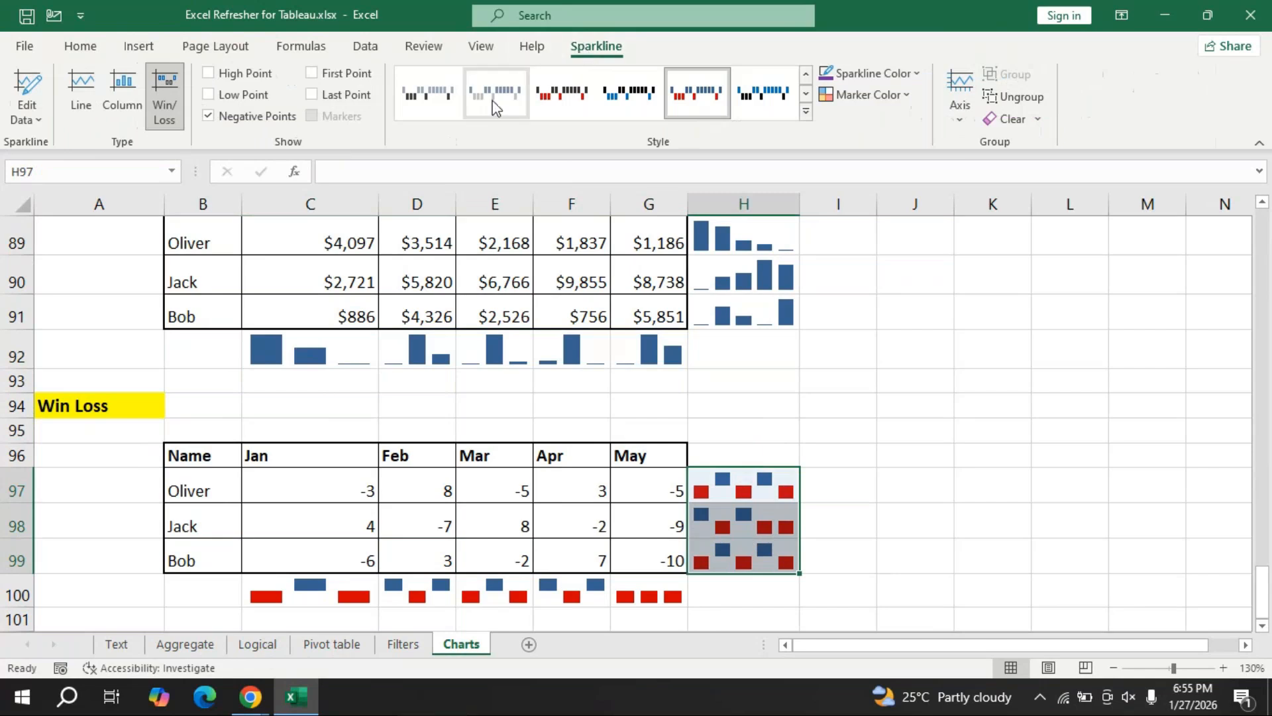
pyautogui.click(806, 112)
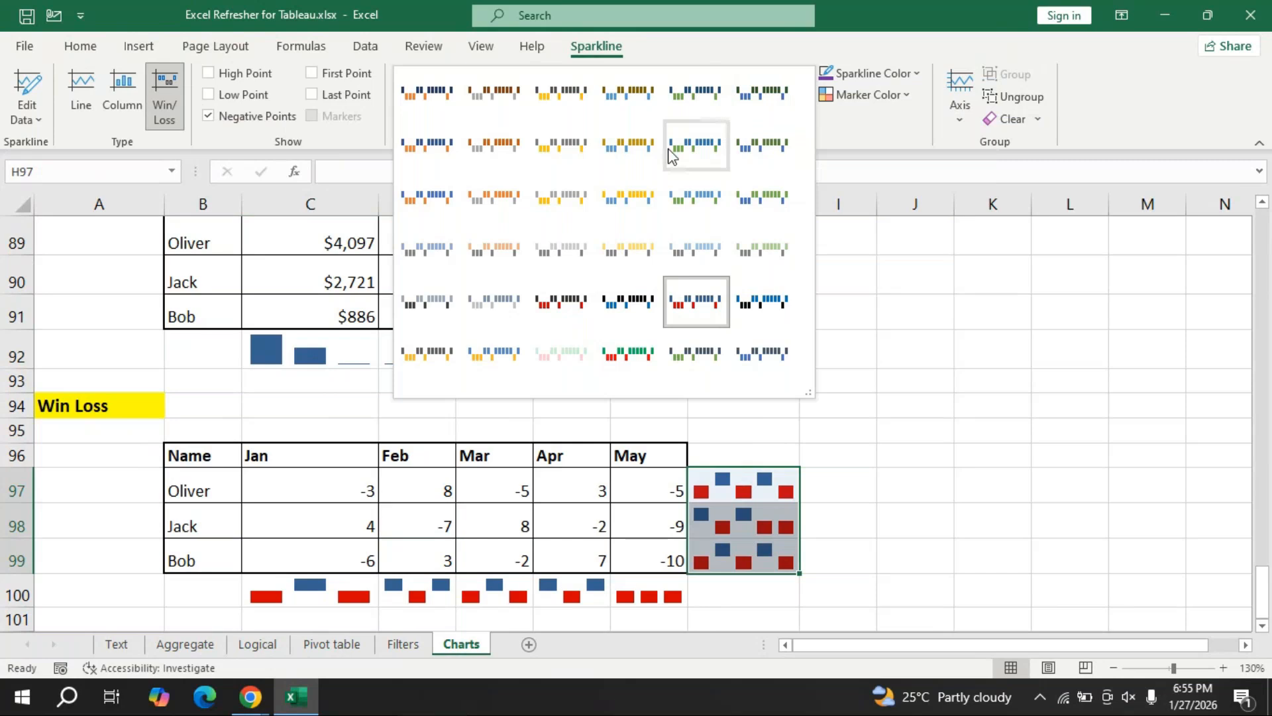
pyautogui.click(555, 296)
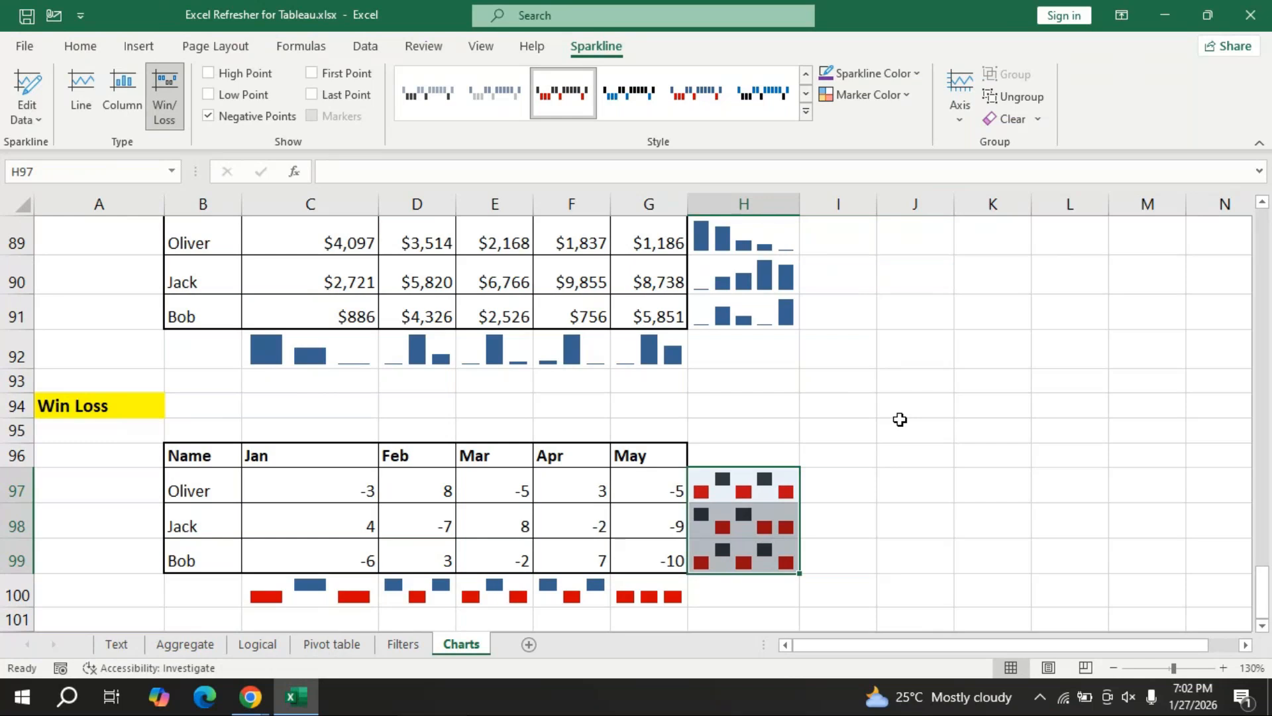
# Close the Excel Refresher for Tableau workbook without saving the changes and dismiss the error dialogs on the desktop.
pyautogui.click(1255, 20)
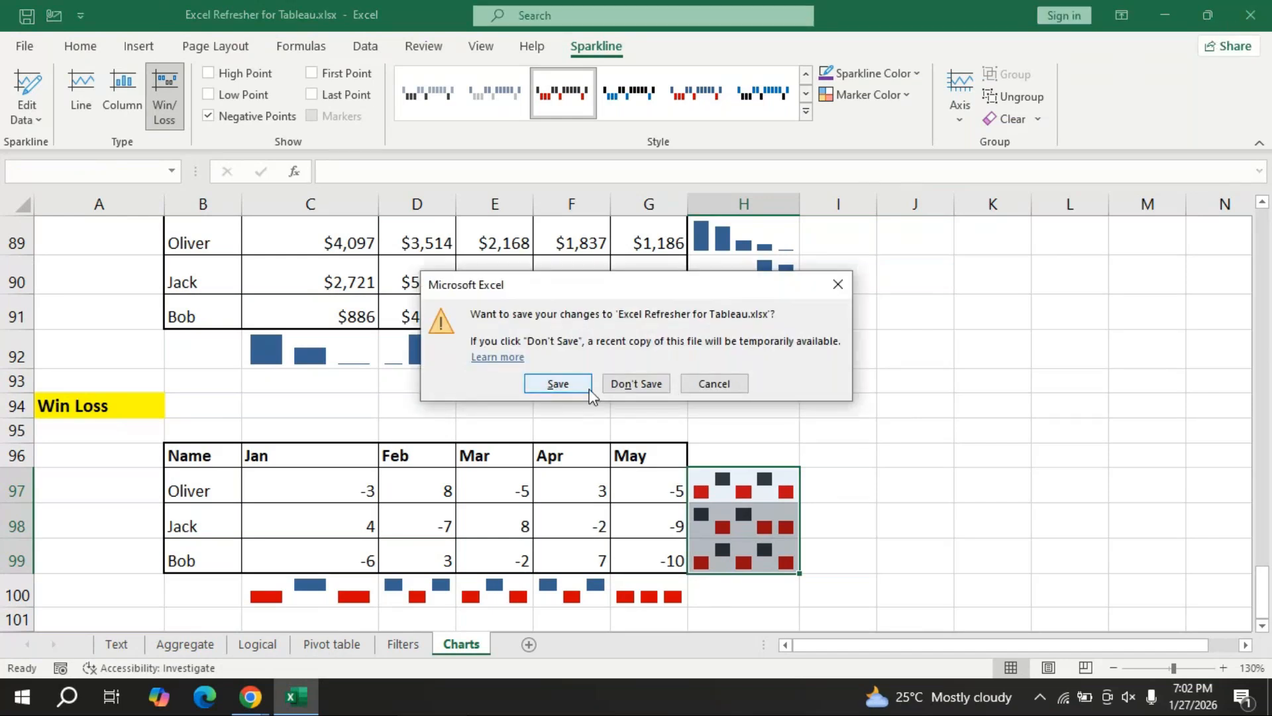
pyautogui.click(623, 384)
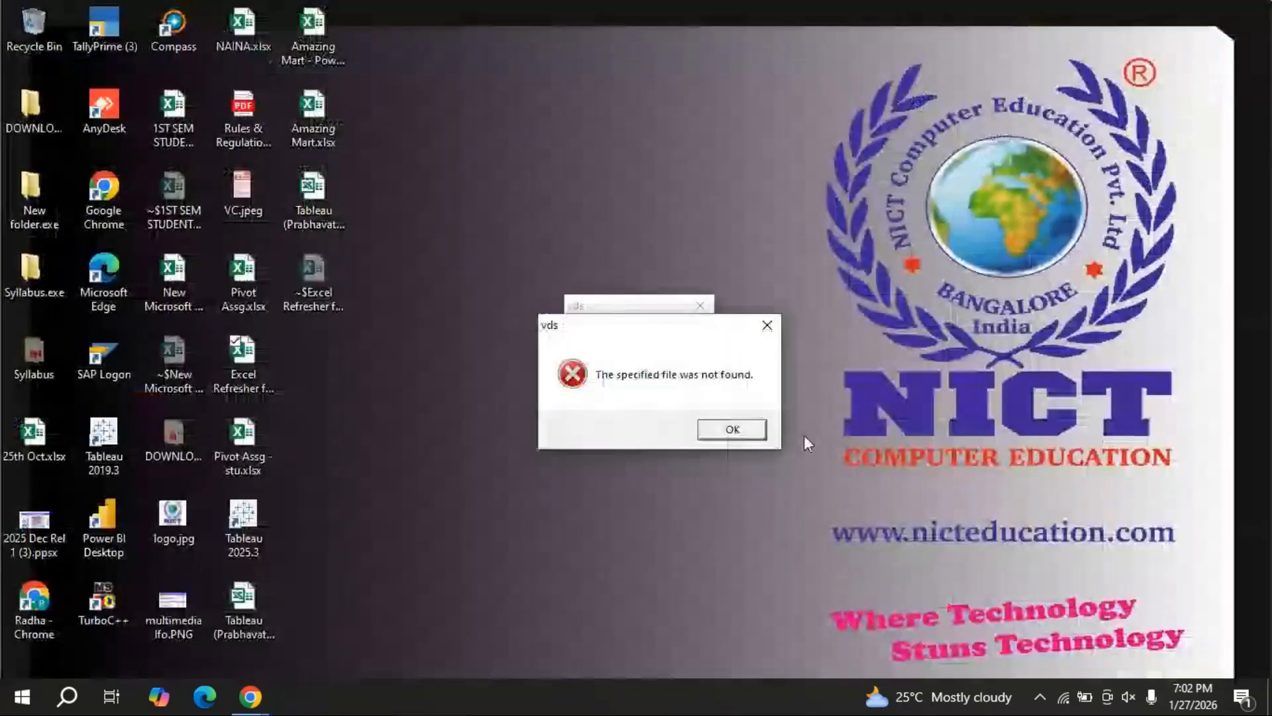
pyautogui.click(732, 430)
pyautogui.click(645, 407)
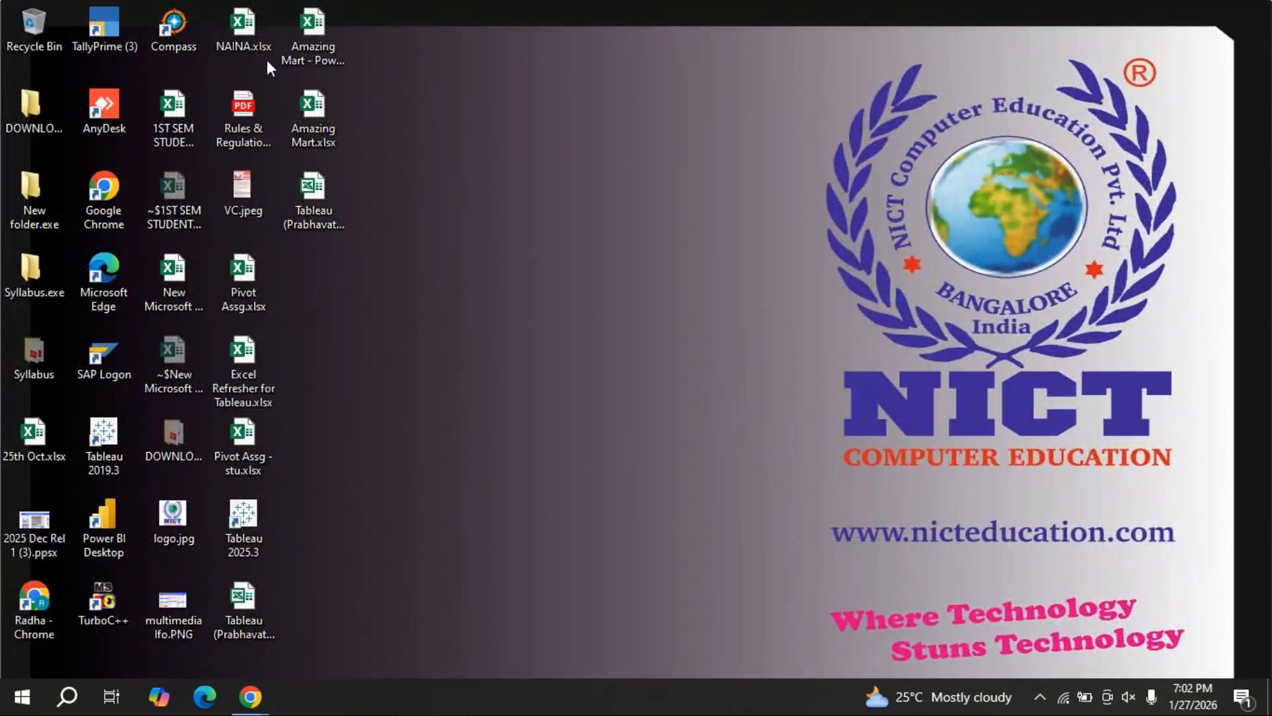
# Open the Amazing Mart - Power Pivot.xlsx workbook from the desktop.
pyautogui.click(311, 53)
pyautogui.doubleClick(309, 53)
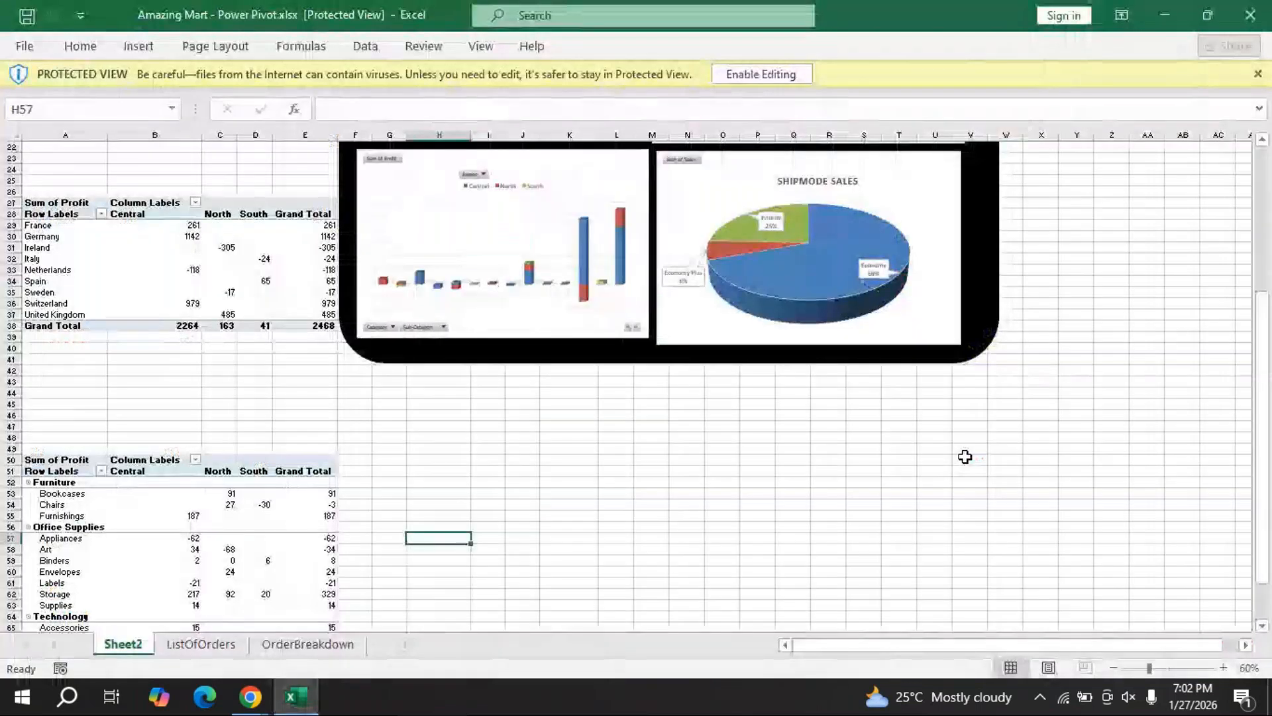
# Enable editing in the Amazing Mart - Power Pivot workbook and view the full dashboard on Sheet2.
pyautogui.click(760, 74)
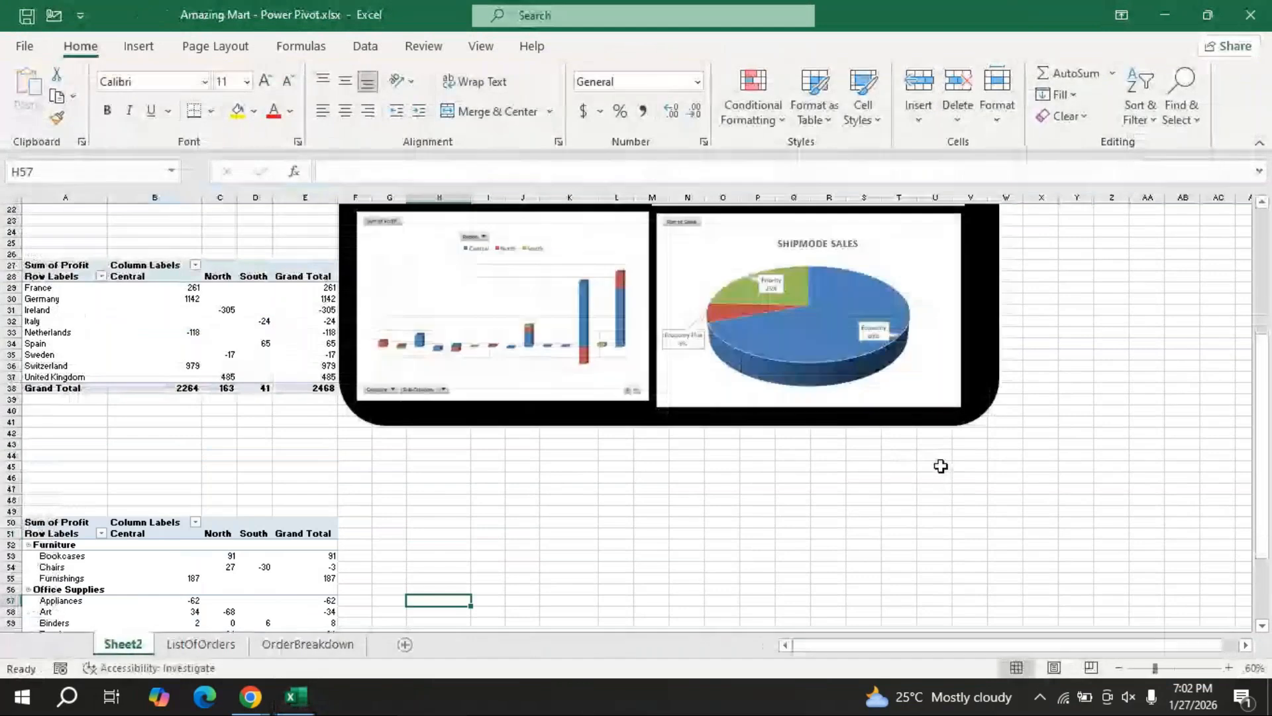
pyautogui.scroll(3, 940, 462)
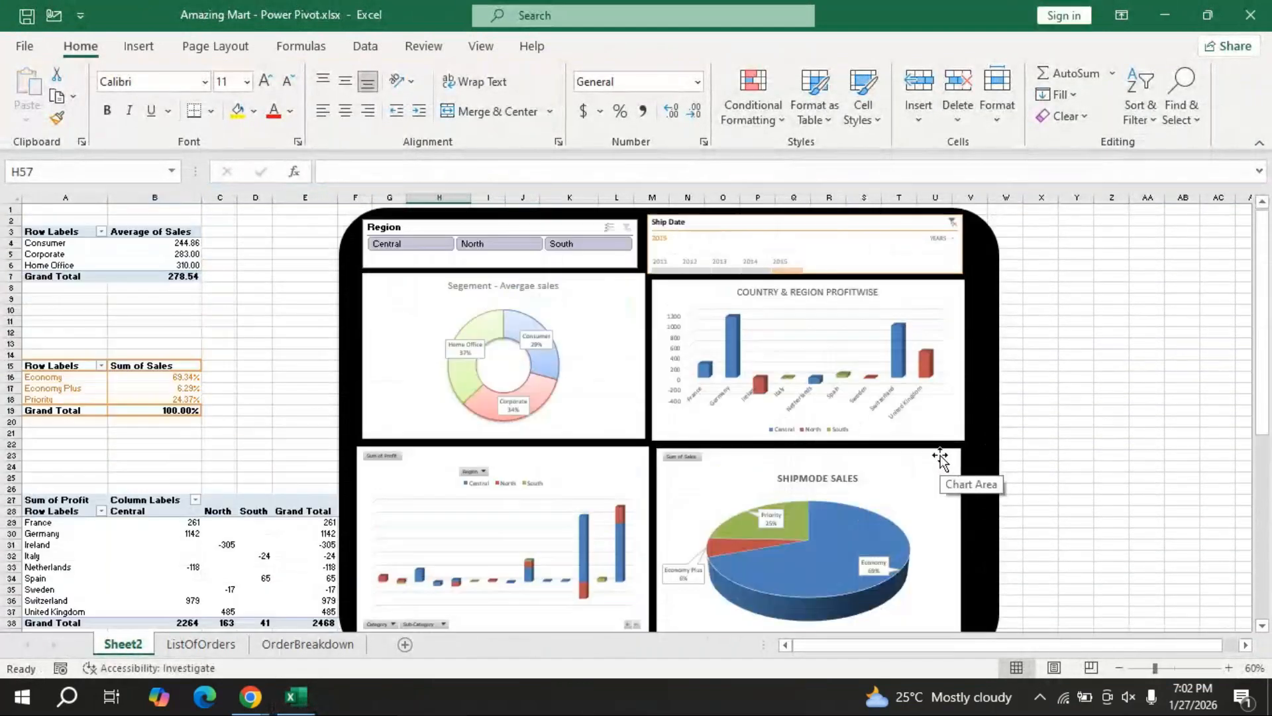
# Minimize the Power Pivot workbook, bring up Amazing Mart.xlsx and enable editing in it.
pyautogui.click(1163, 16)
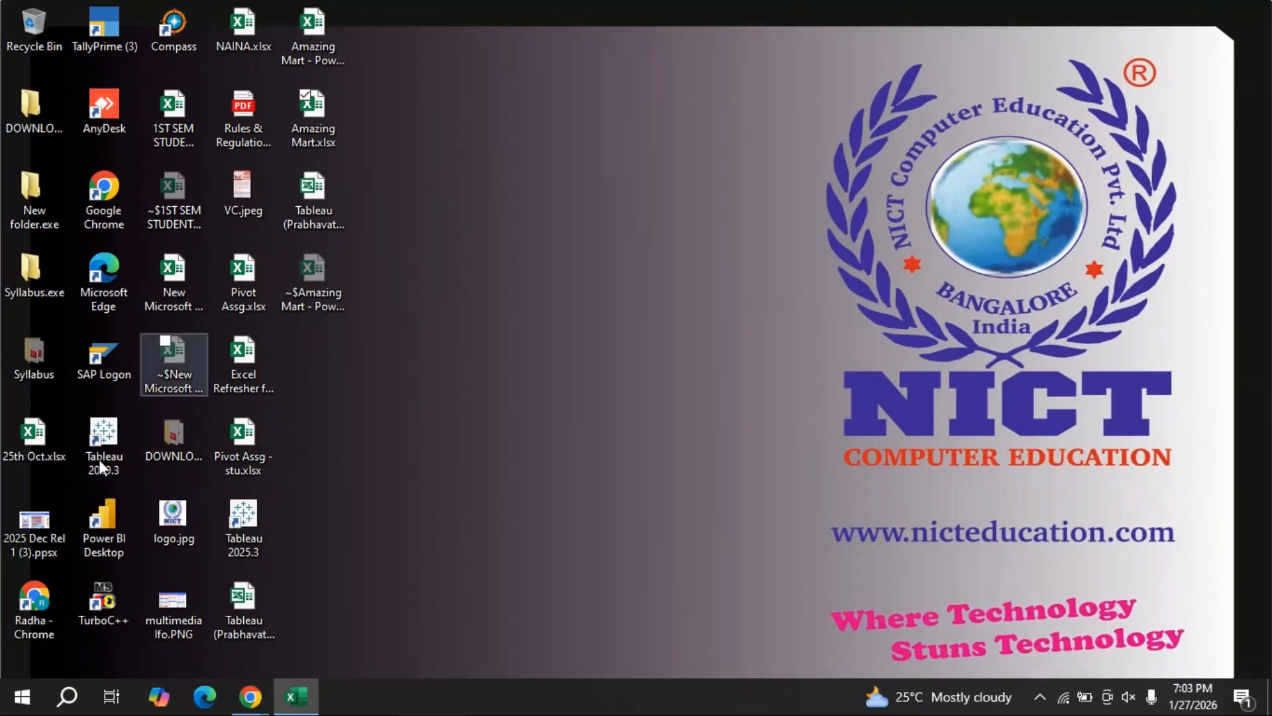
pyautogui.click(296, 696)
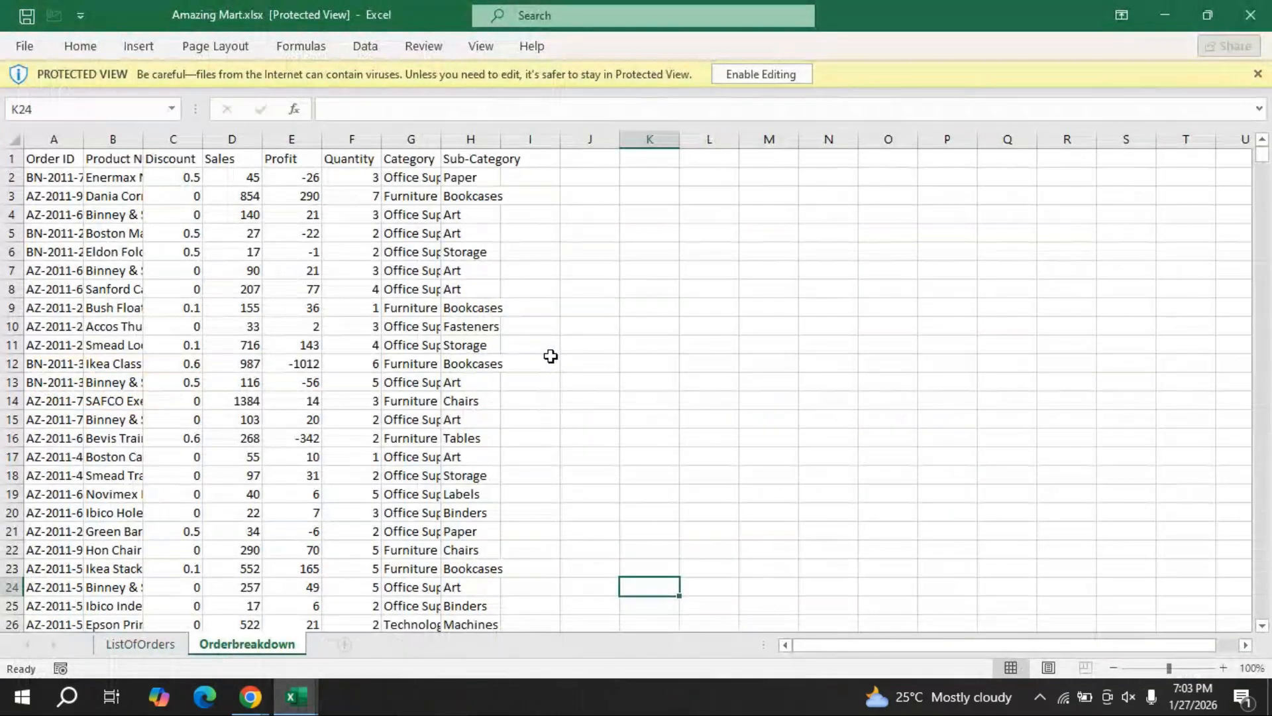
pyautogui.click(753, 73)
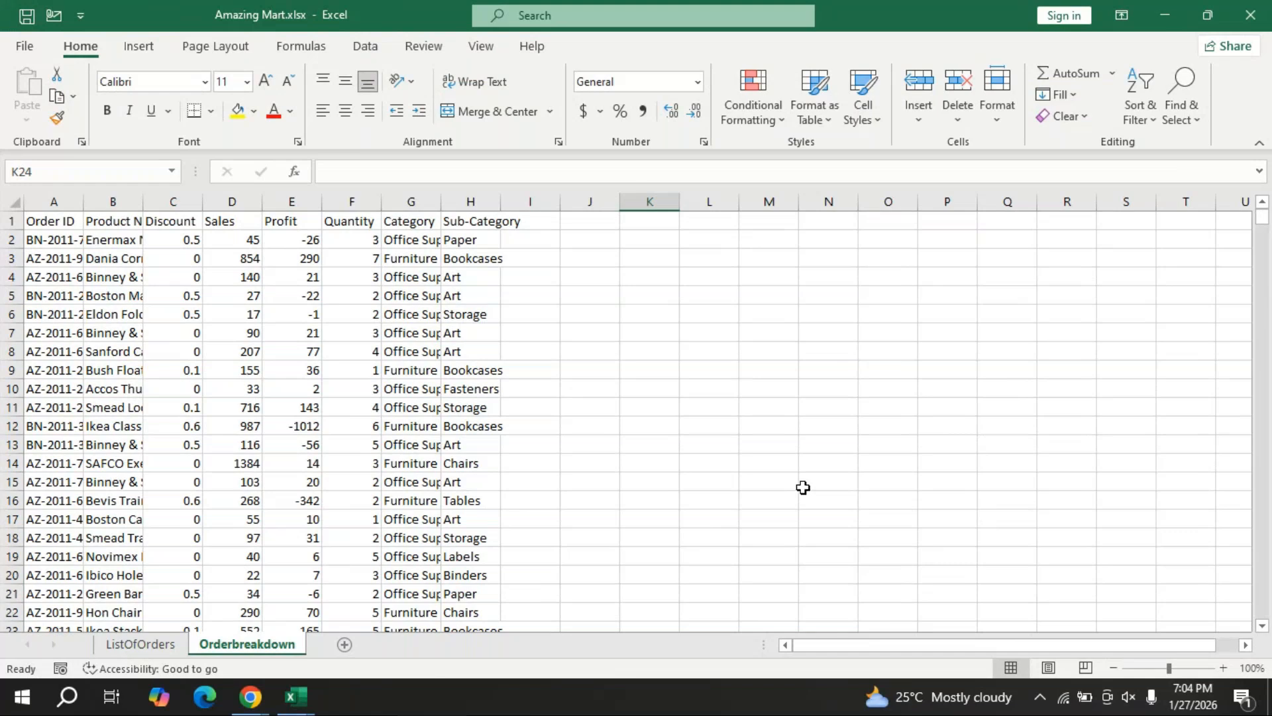
# Examine the column headers of the ListOfOrders sheet one by one from Order ID to lat.
pyautogui.click(141, 644)
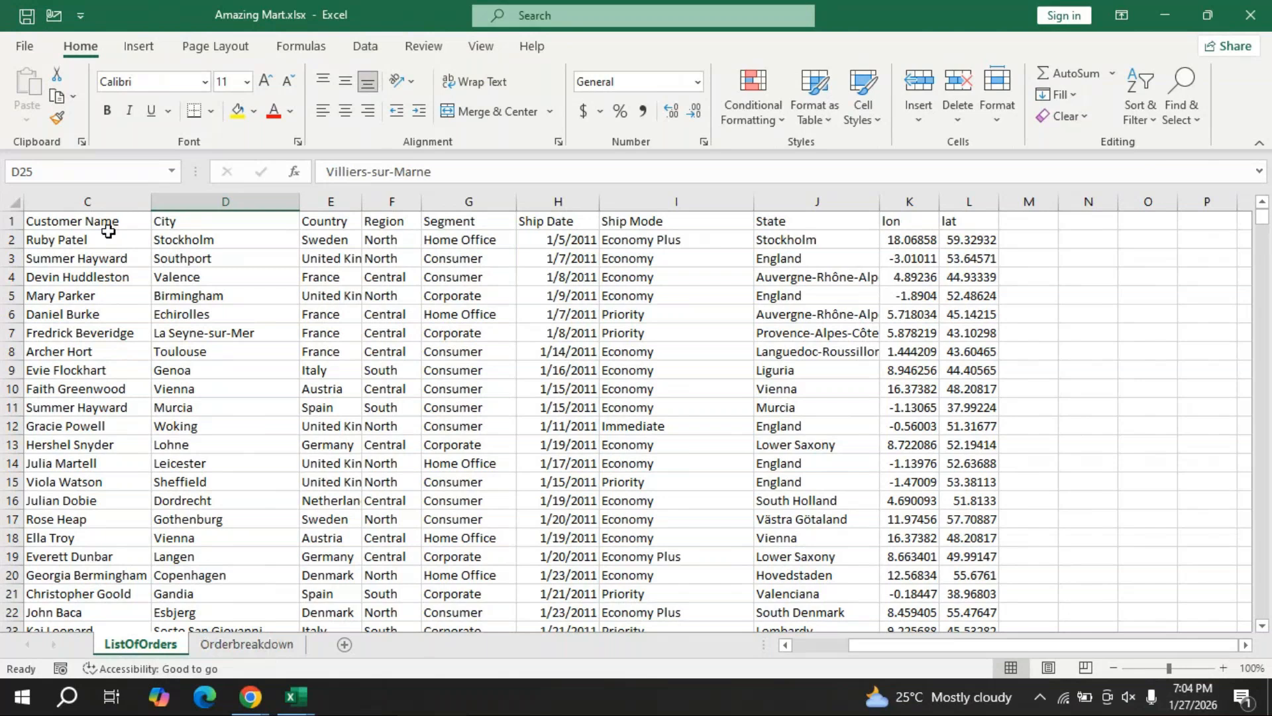
pyautogui.hotkey('ctrl', 'Home')
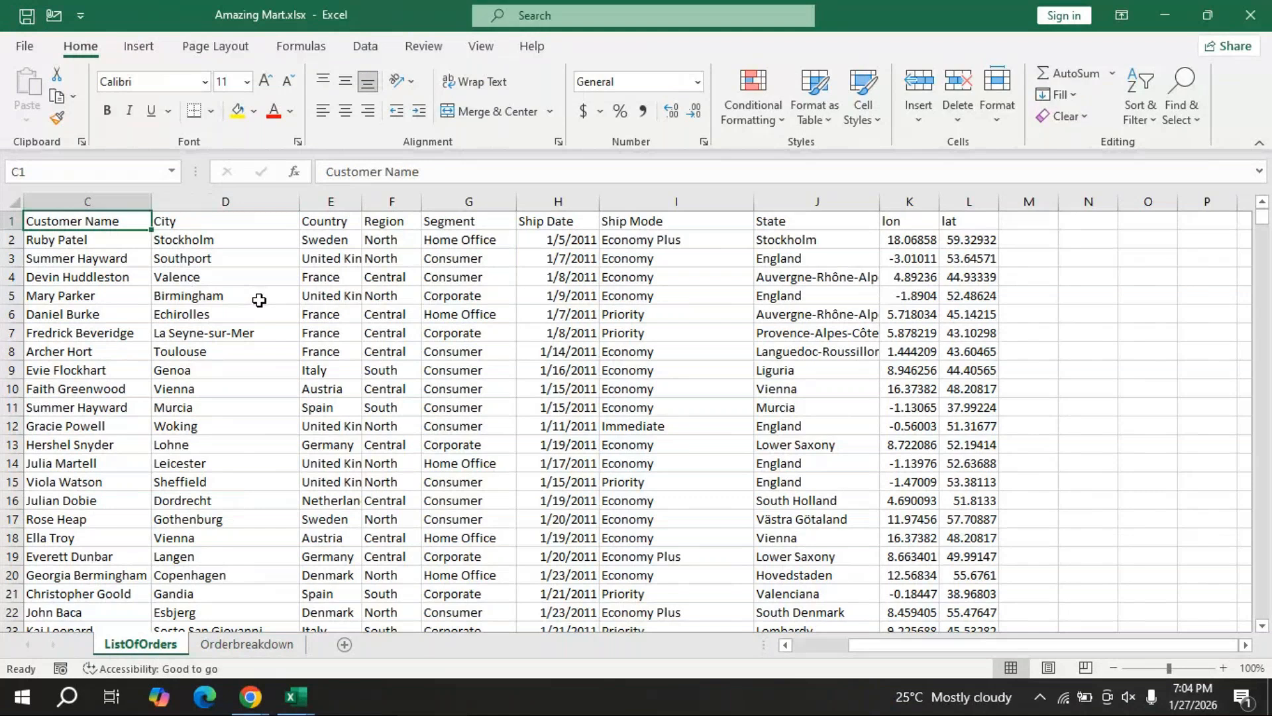
pyautogui.moveTo(909, 644); pyautogui.dragTo(836, 644)
pyautogui.click(91, 221)
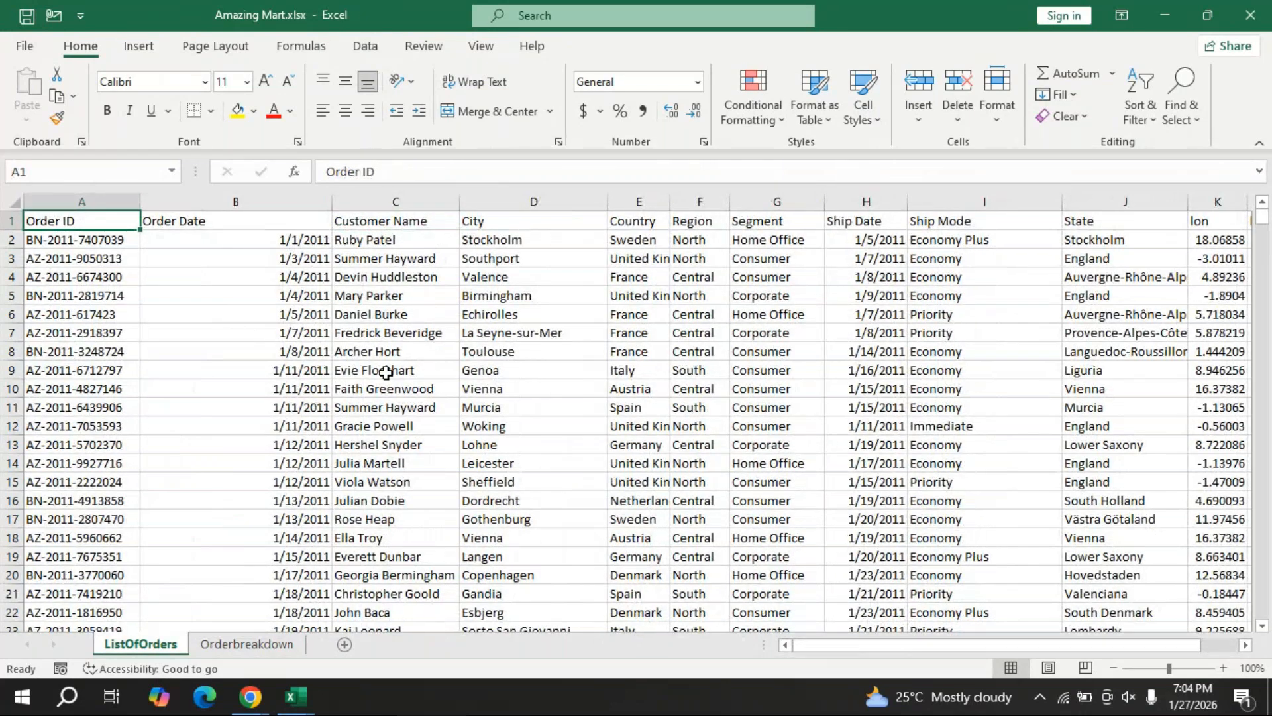
pyautogui.press('Right')
pyautogui.press('Right')
pyautogui.press('Right')
pyautogui.press('Right')
pyautogui.press('Right')
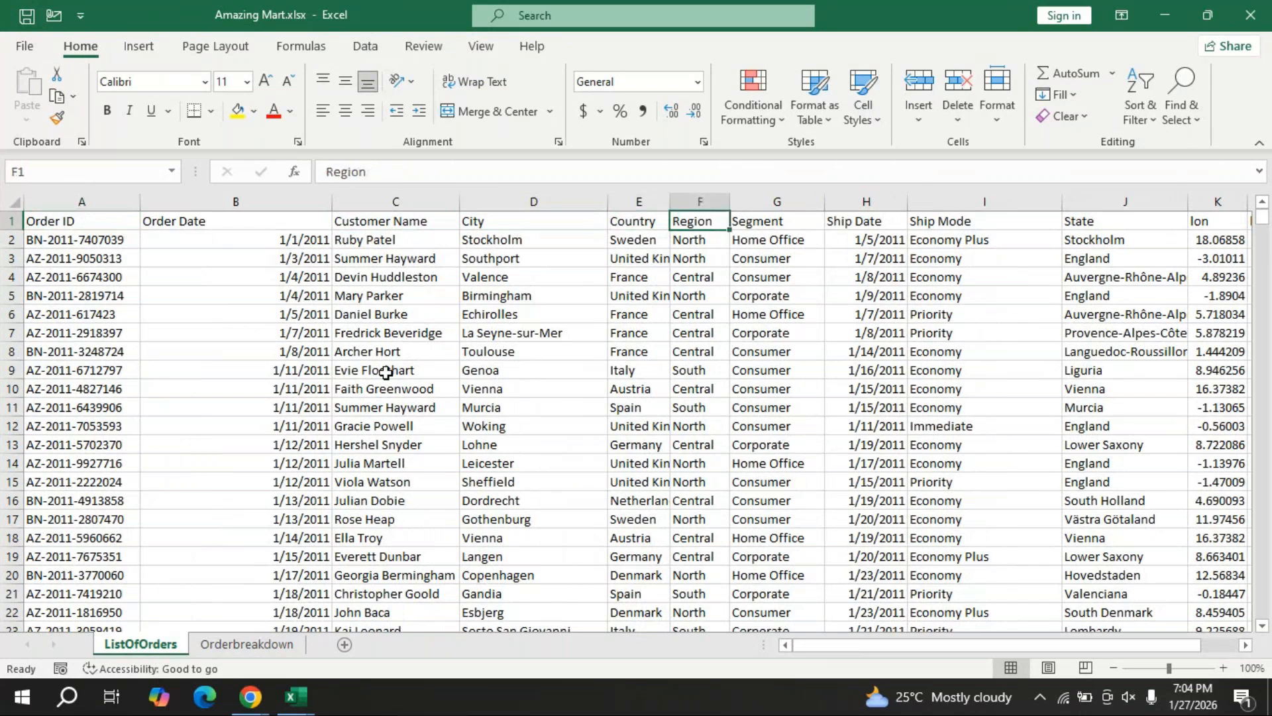
pyautogui.press('Right')
pyautogui.press('Right')
pyautogui.press('Right')
pyautogui.press('Right')
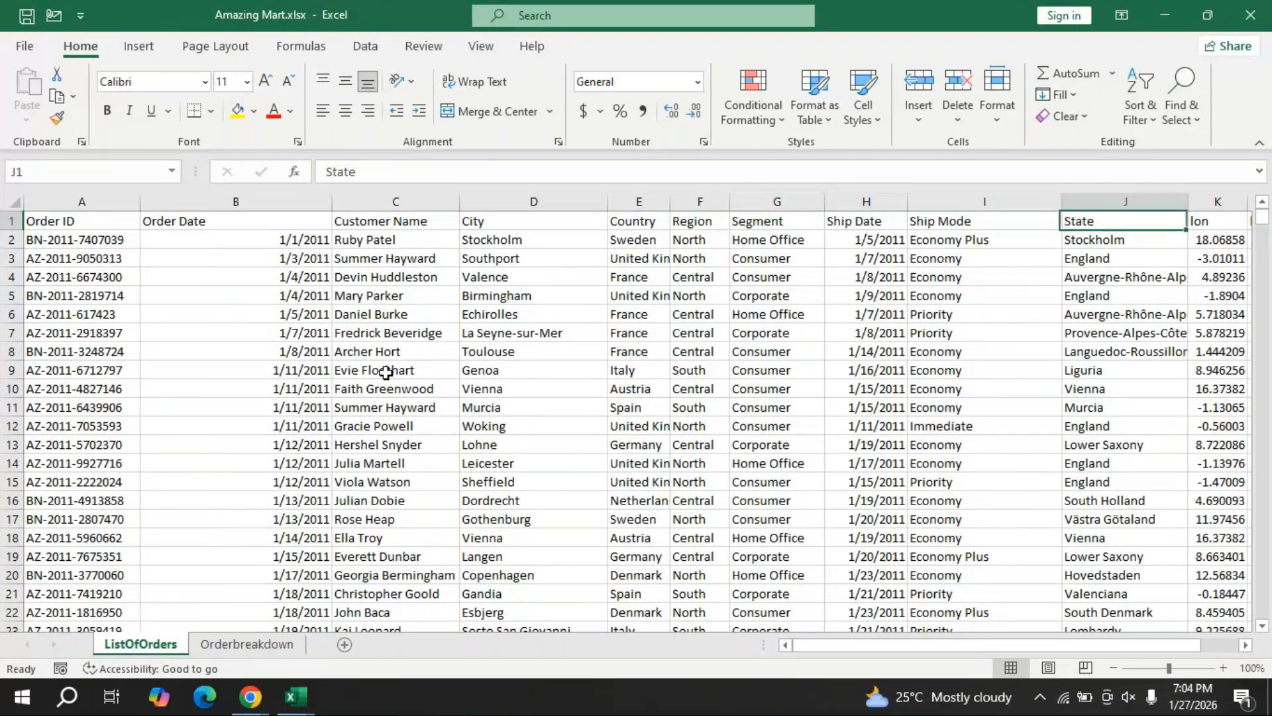
pyautogui.press('Right')
pyautogui.press('Right')
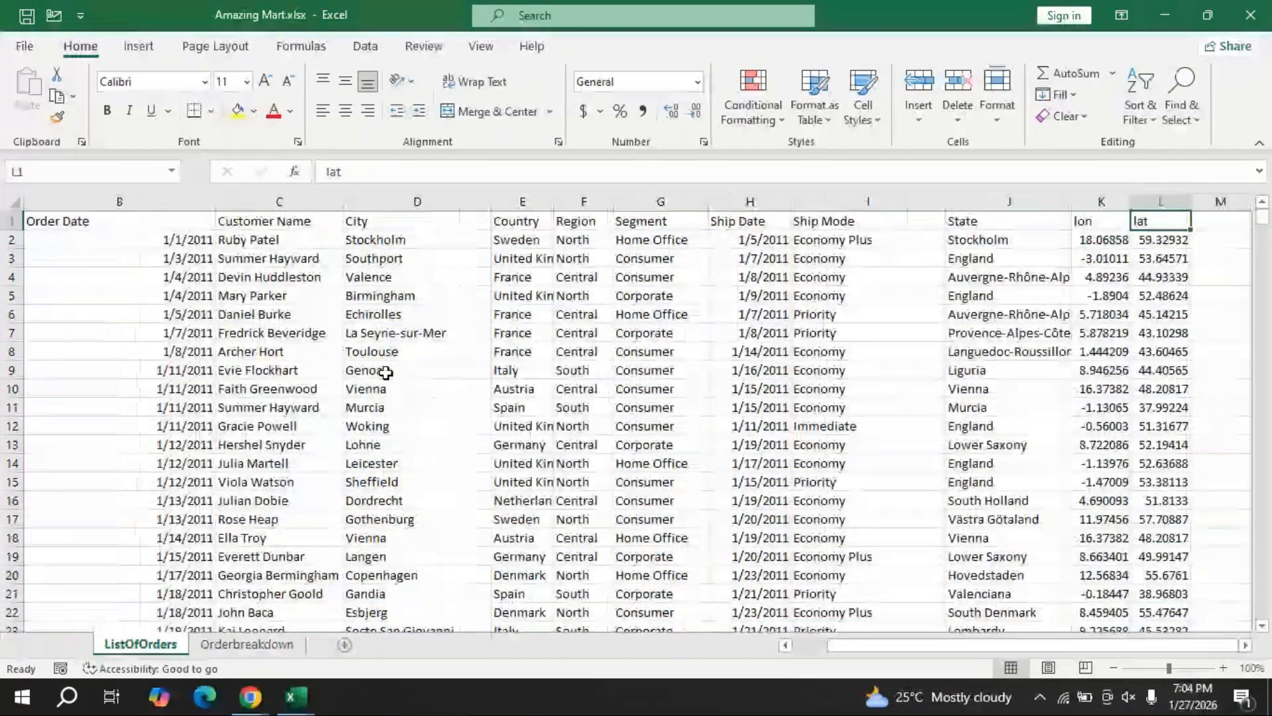
# Check how far the ListOfOrders records extend by viewing the last rows, and return to the first row.
pyautogui.moveTo(1263, 217); pyautogui.dragTo(1012, 650)
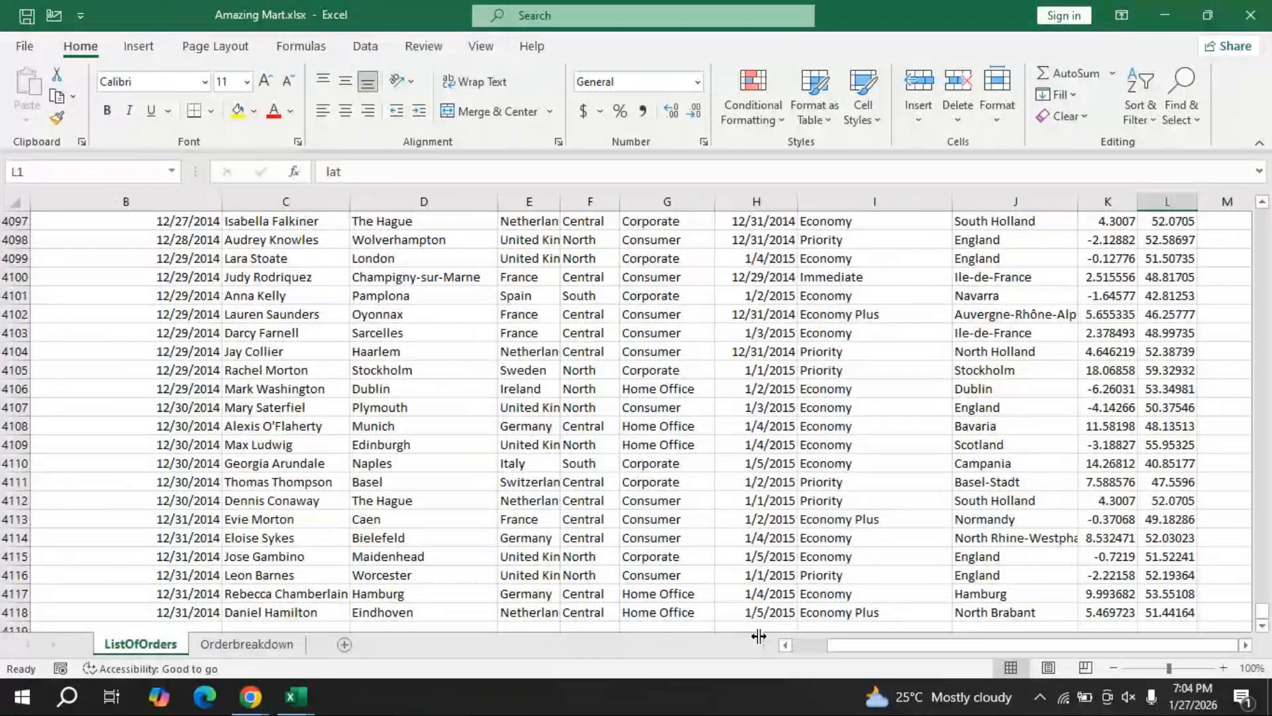
pyautogui.moveTo(1166, 651); pyautogui.dragTo(1067, 646)
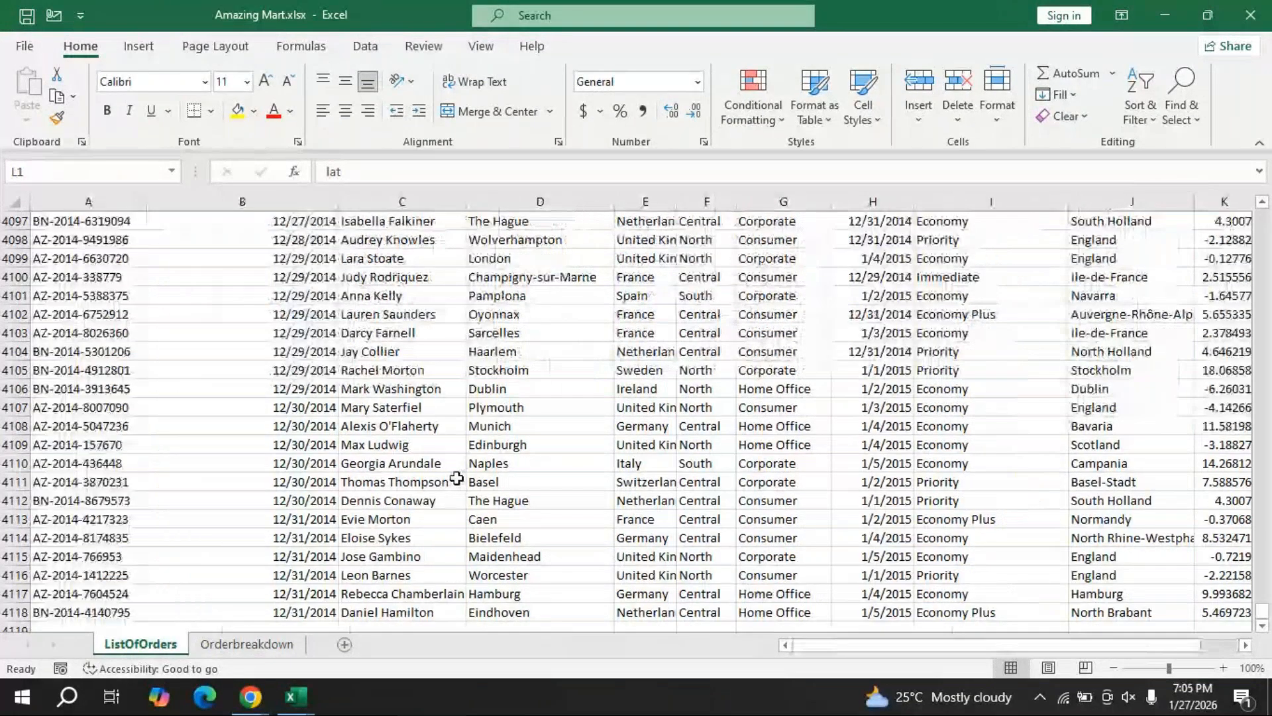
pyautogui.scroll(-1, 457, 477)
pyautogui.scroll(-1, 457, 478)
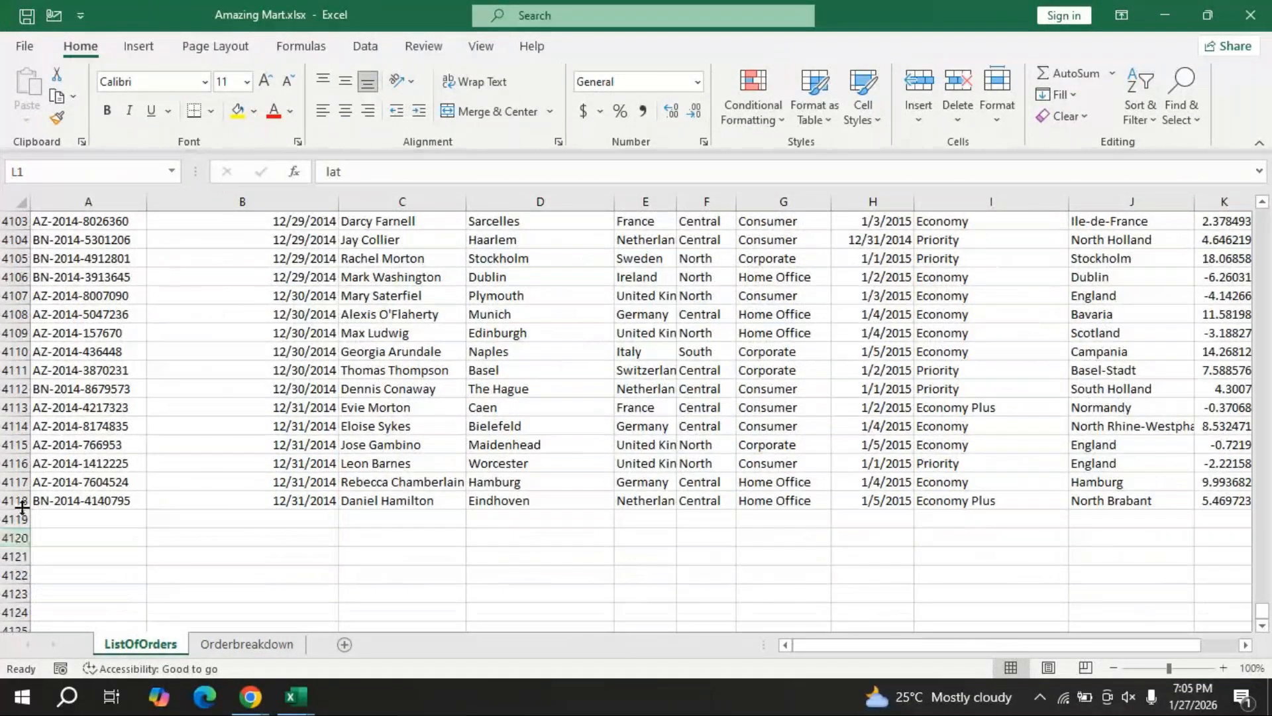
pyautogui.scroll(1, 694, 375)
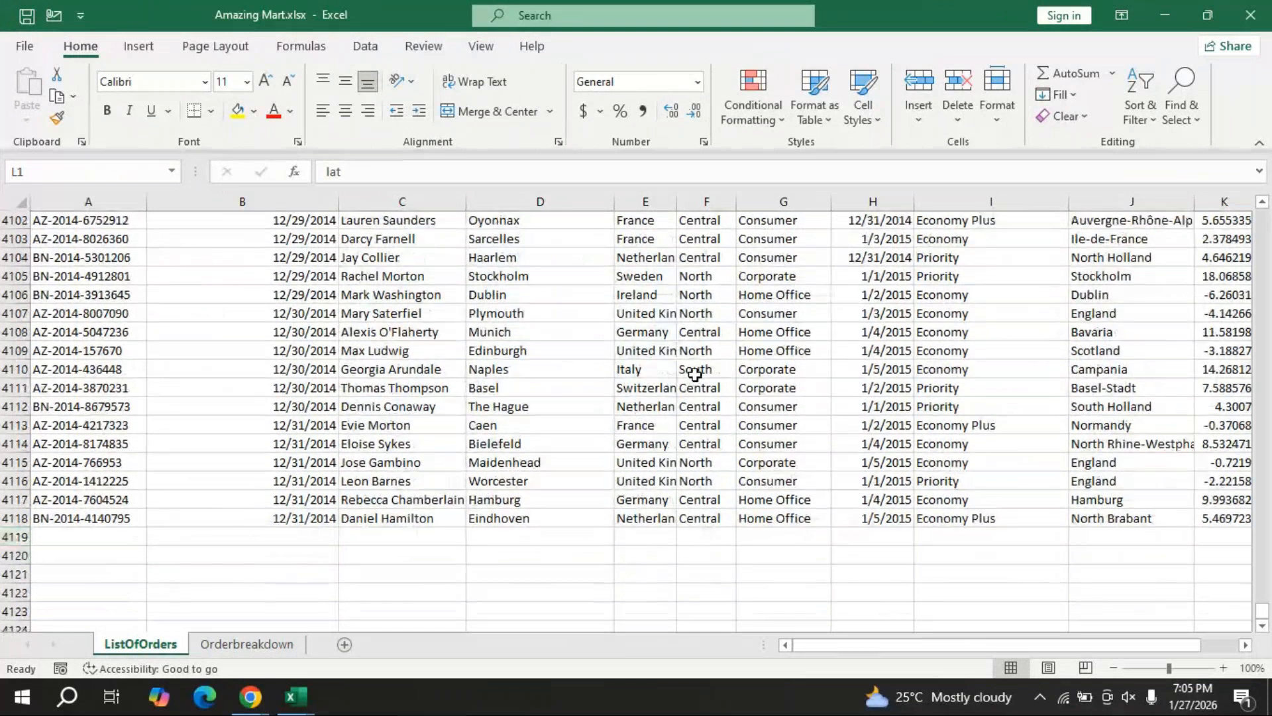
pyautogui.scroll(6, 694, 376)
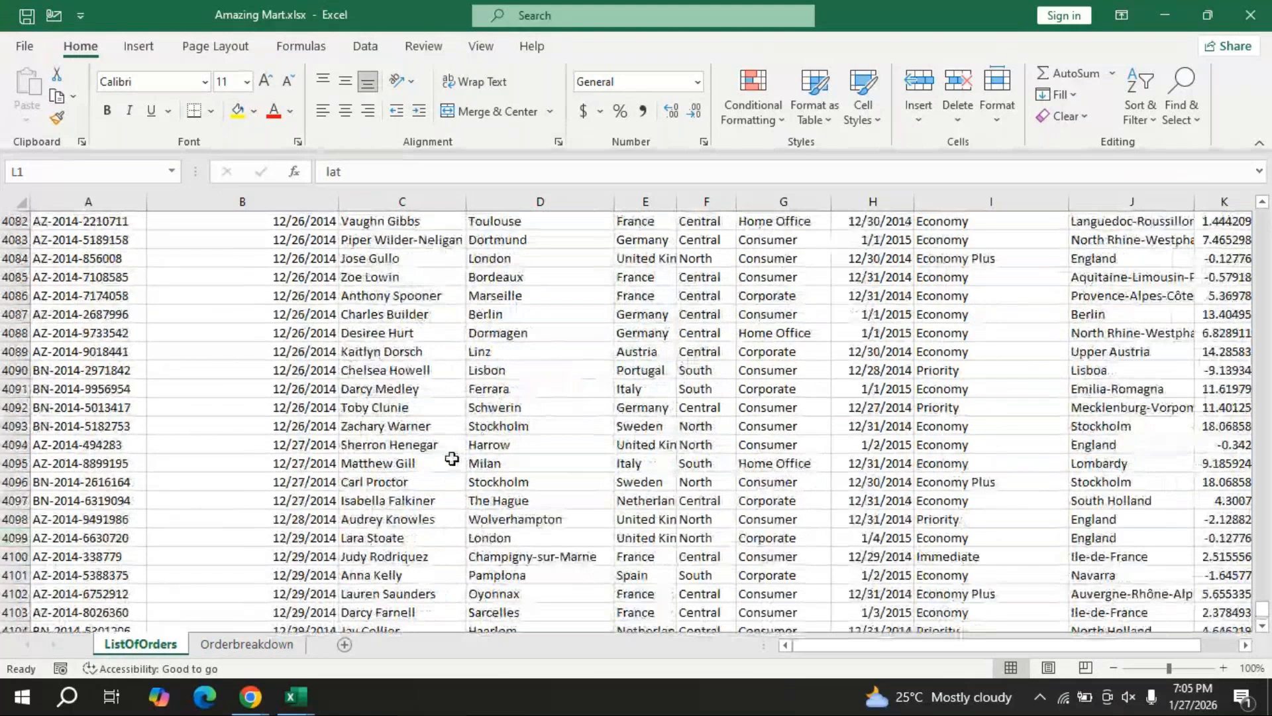
pyautogui.scroll(4, 452, 459)
pyautogui.scroll(5, 453, 457)
pyautogui.moveTo(1261, 608); pyautogui.dragTo(1246, 201)
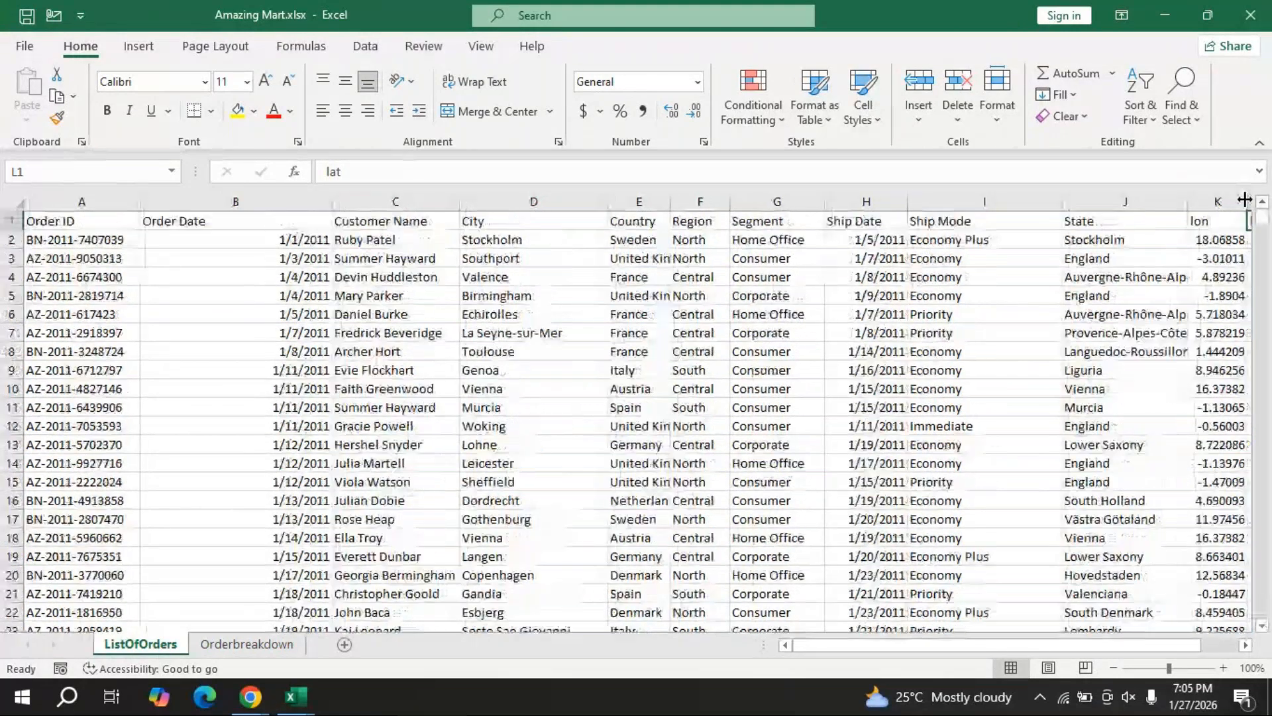
# Examine the Orderbreakdown sheet's column headers and last data rows, and return to the ListOfOrders sheet.
pyautogui.click(247, 643)
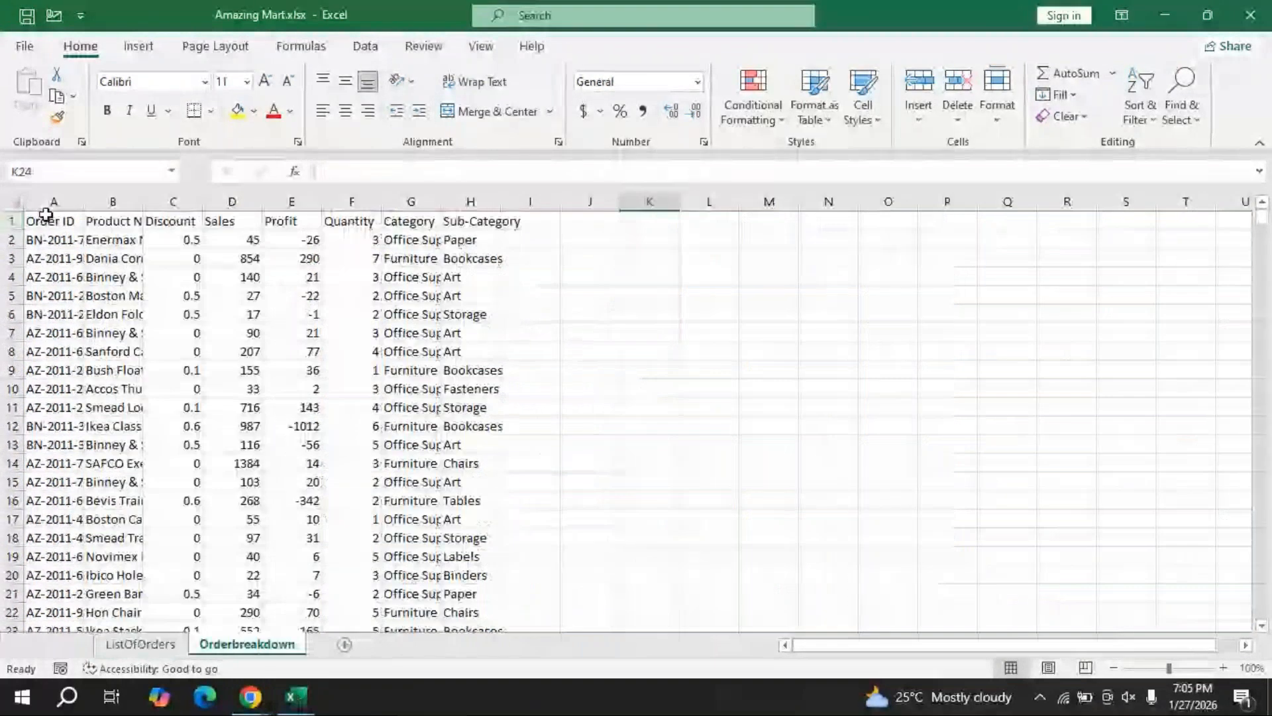
pyautogui.press('Right')
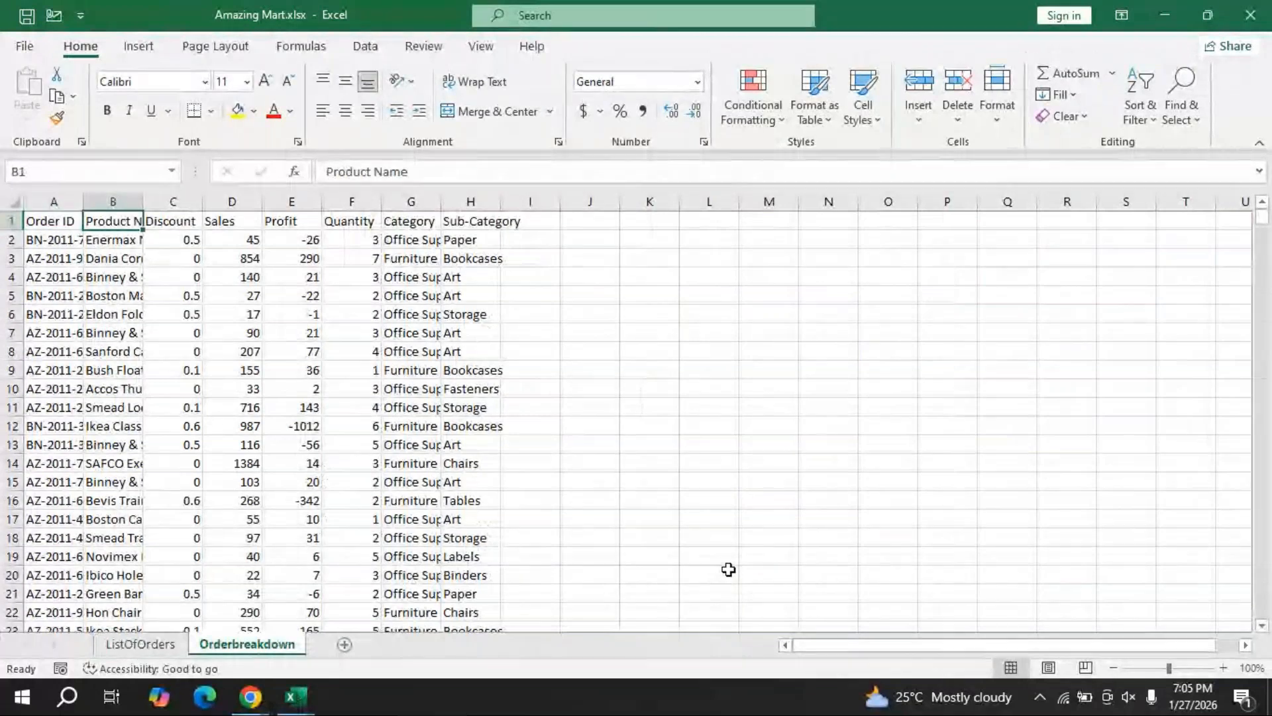
pyautogui.press('Right')
pyautogui.press('Right')
pyautogui.press('Right')
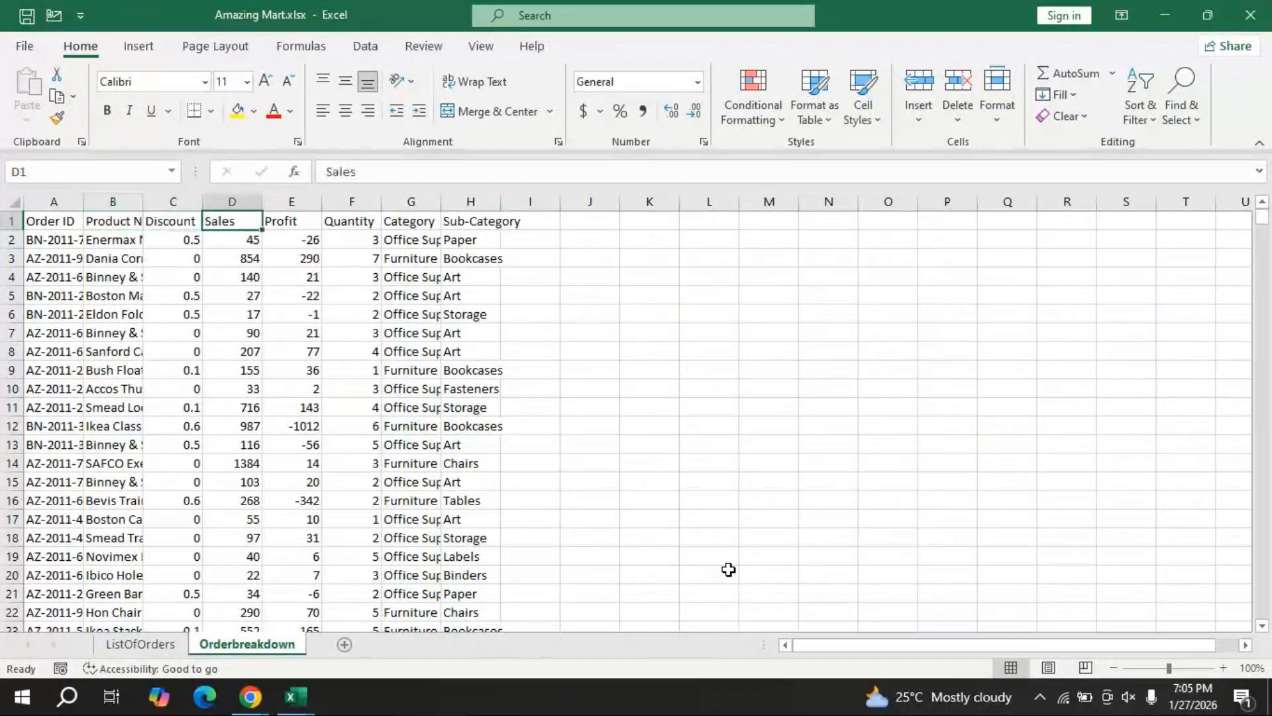
pyautogui.press('Right')
pyautogui.press('Right')
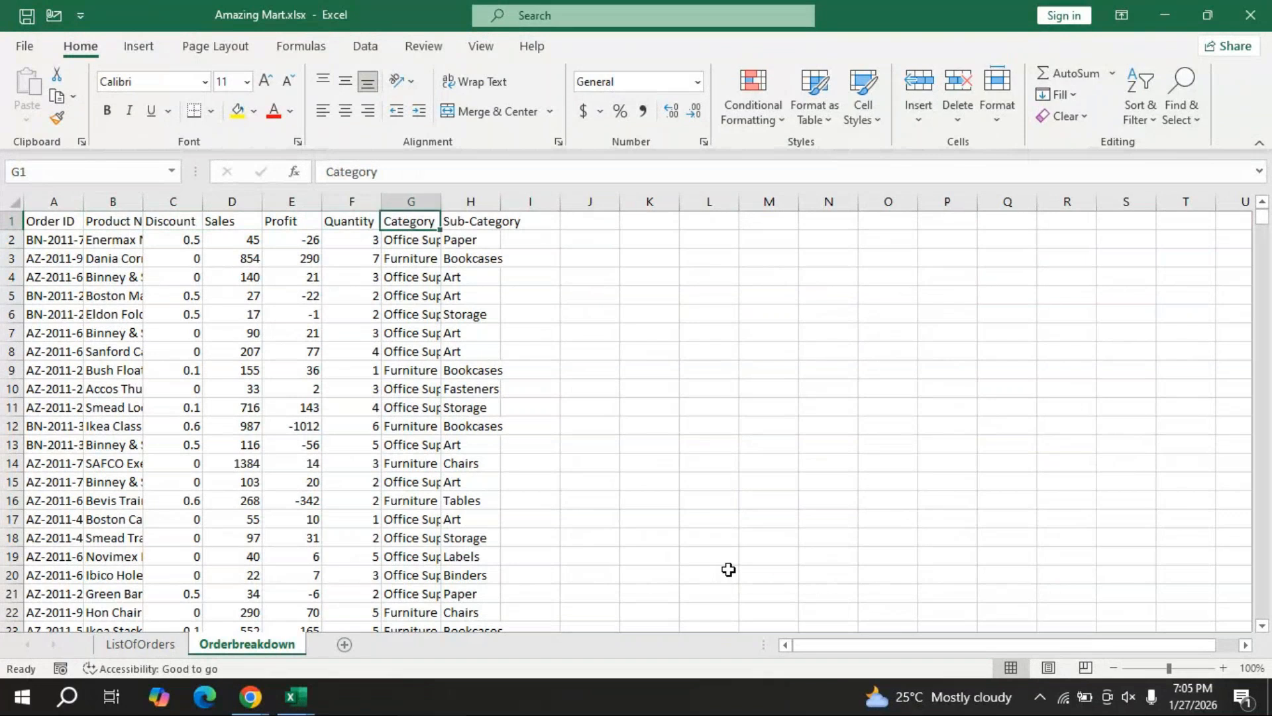
pyautogui.press('Right')
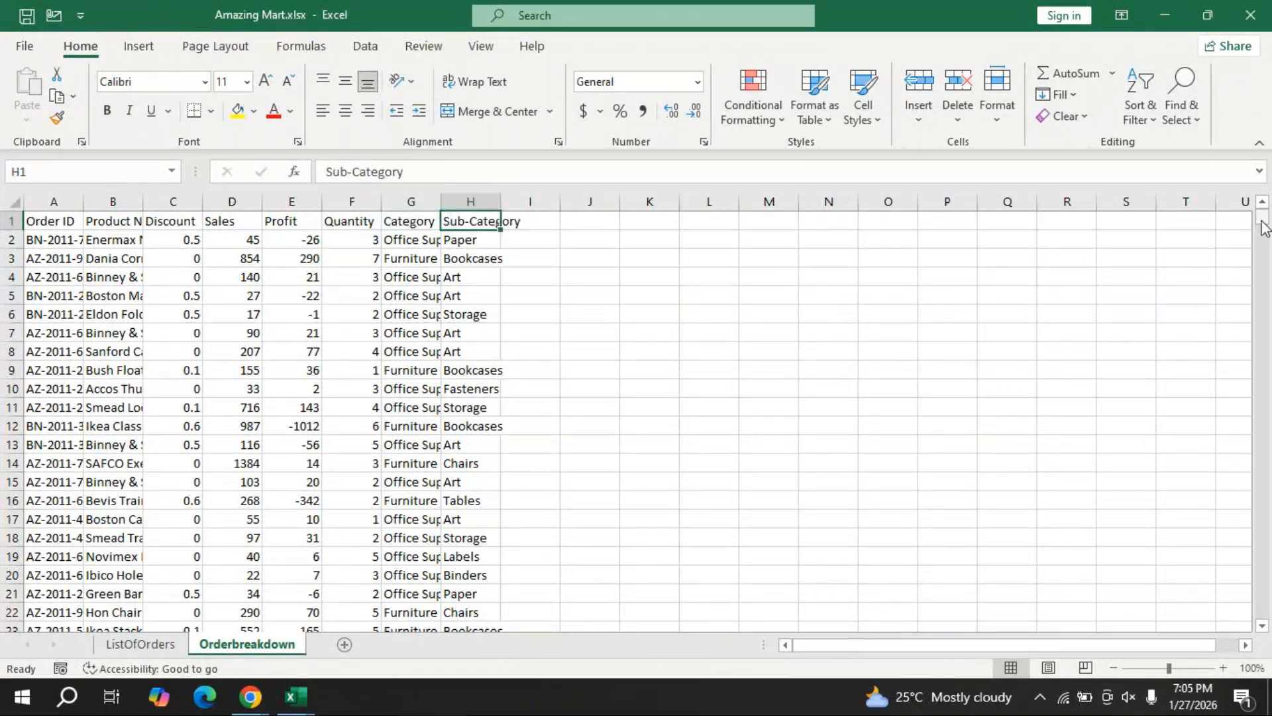
pyautogui.moveTo(1264, 227); pyautogui.dragTo(1266, 599)
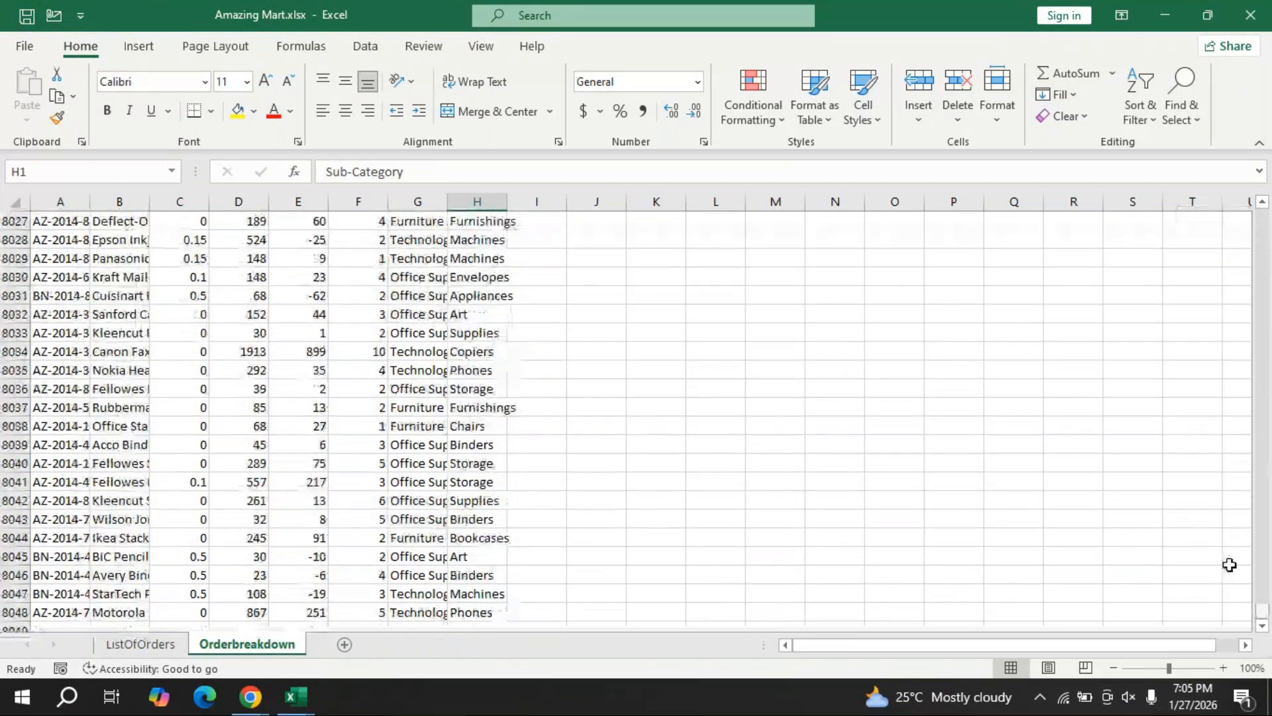
pyautogui.scroll(-3, 106, 556)
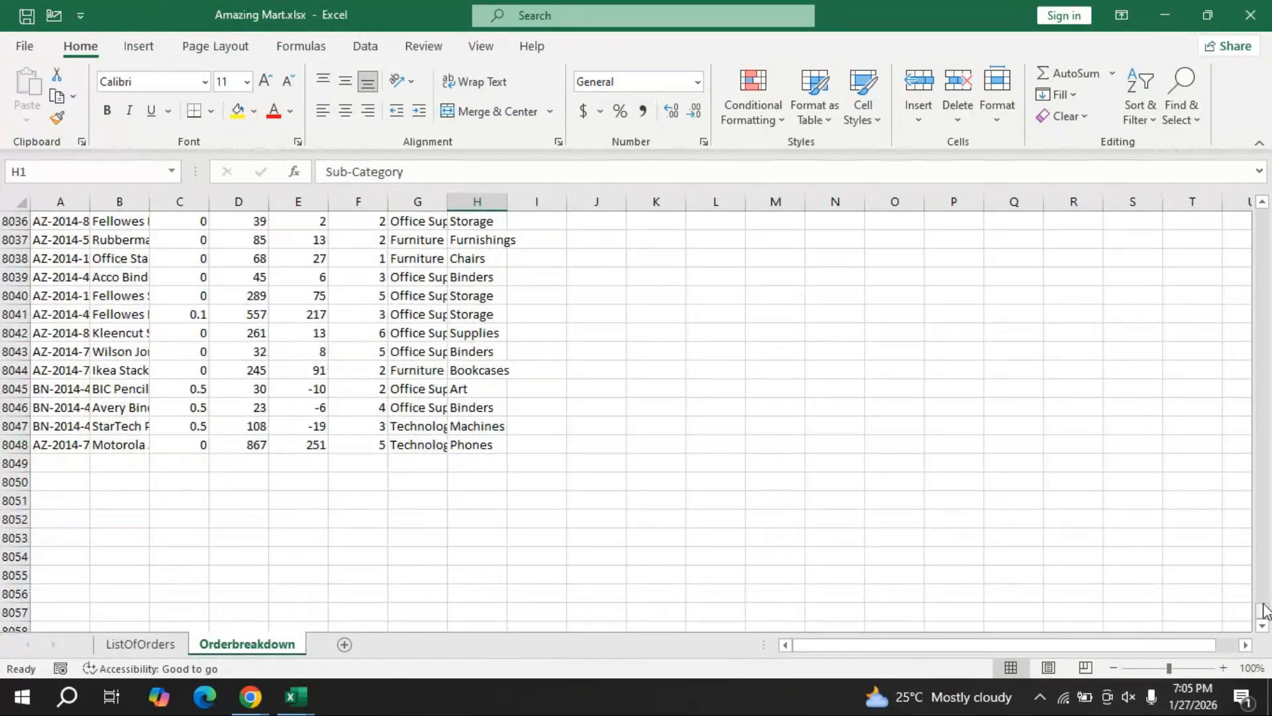
pyautogui.moveTo(1263, 603); pyautogui.dragTo(1263, 219)
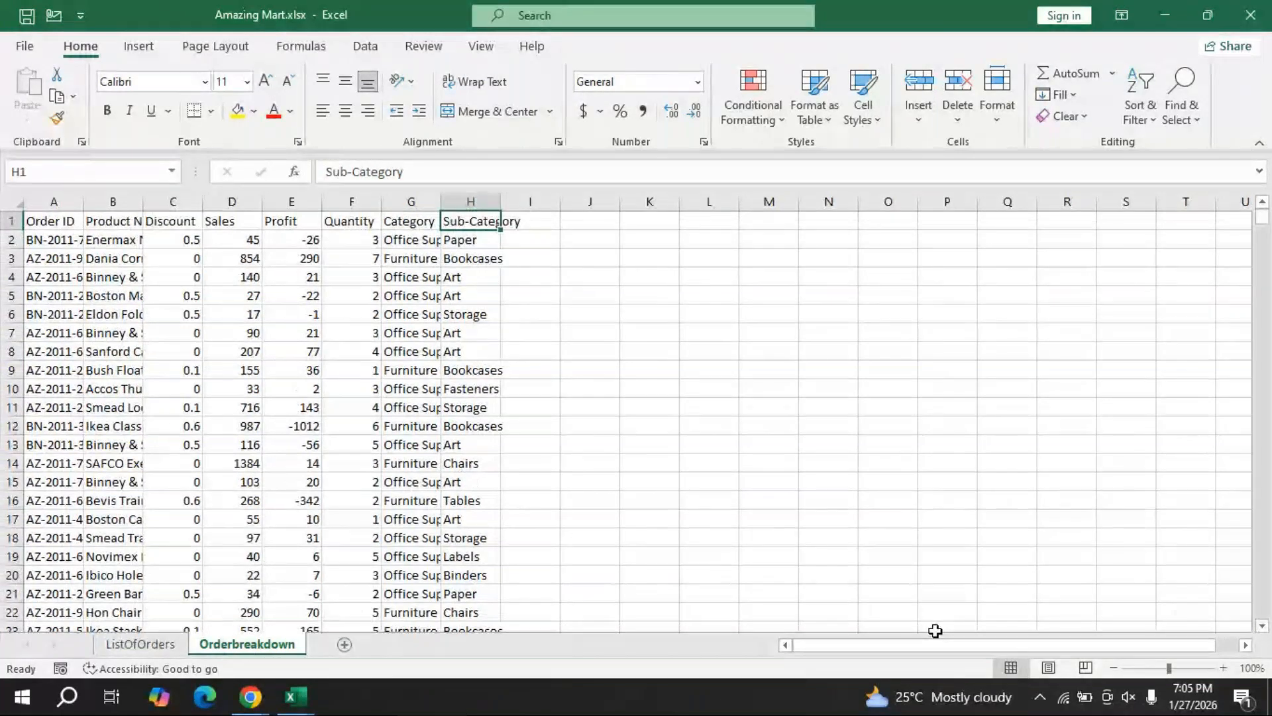
pyautogui.click(151, 643)
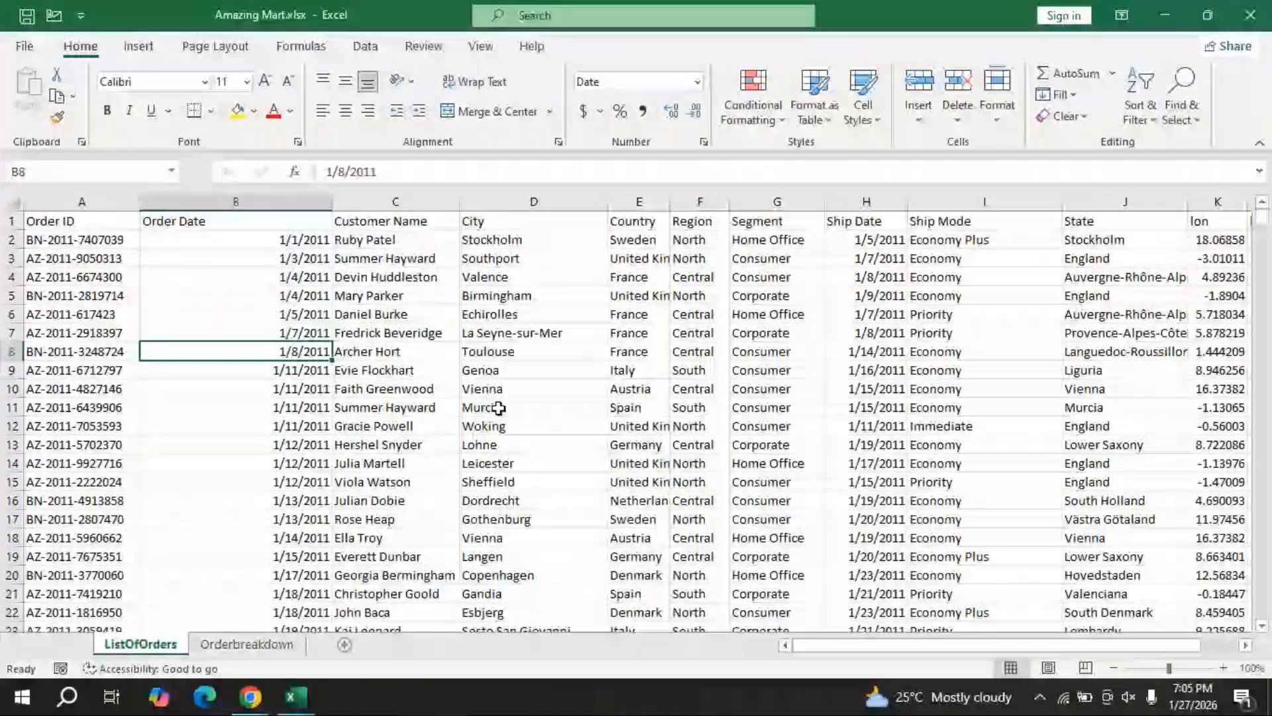
pyautogui.hotkey('ctrl', 'a')
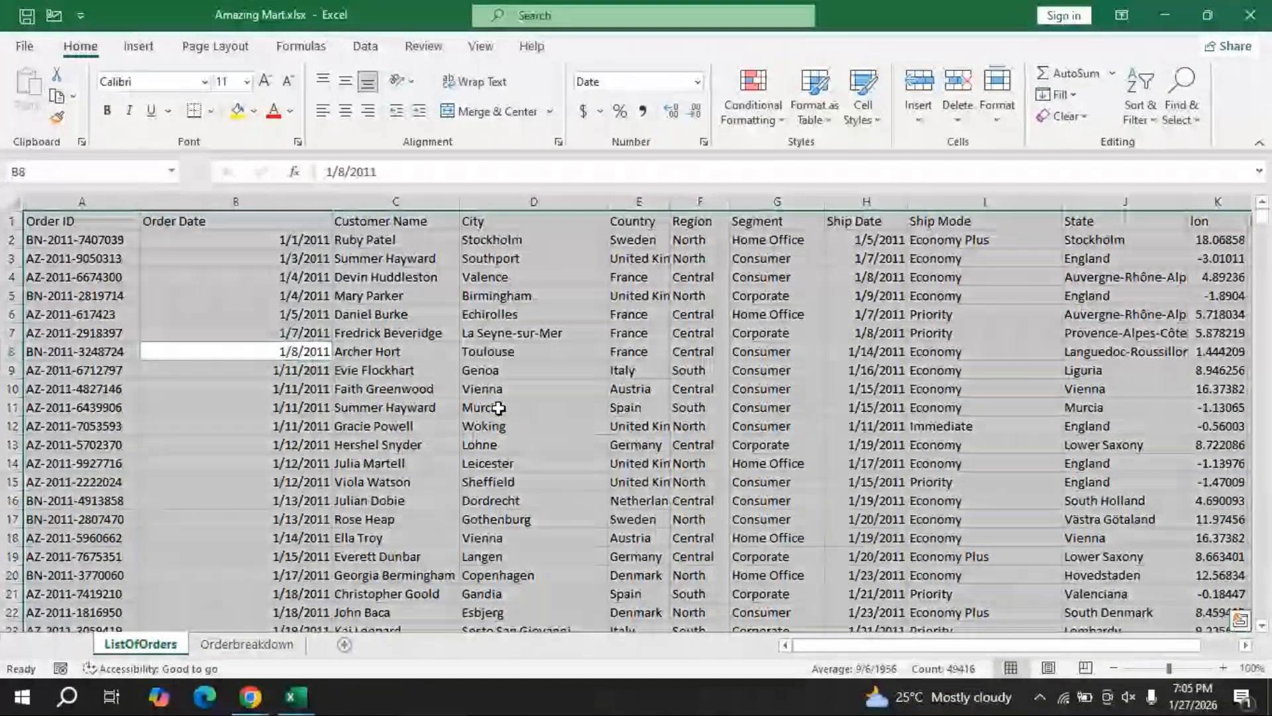
pyautogui.click(157, 48)
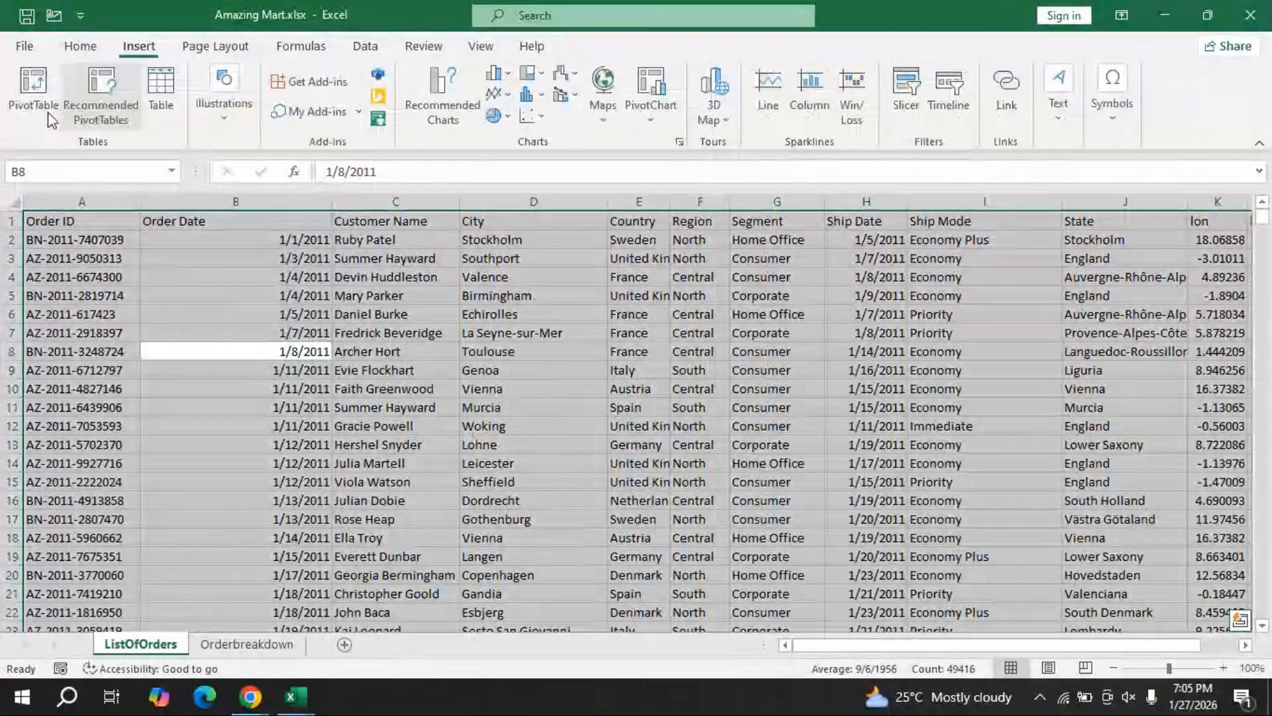
pyautogui.click(41, 117)
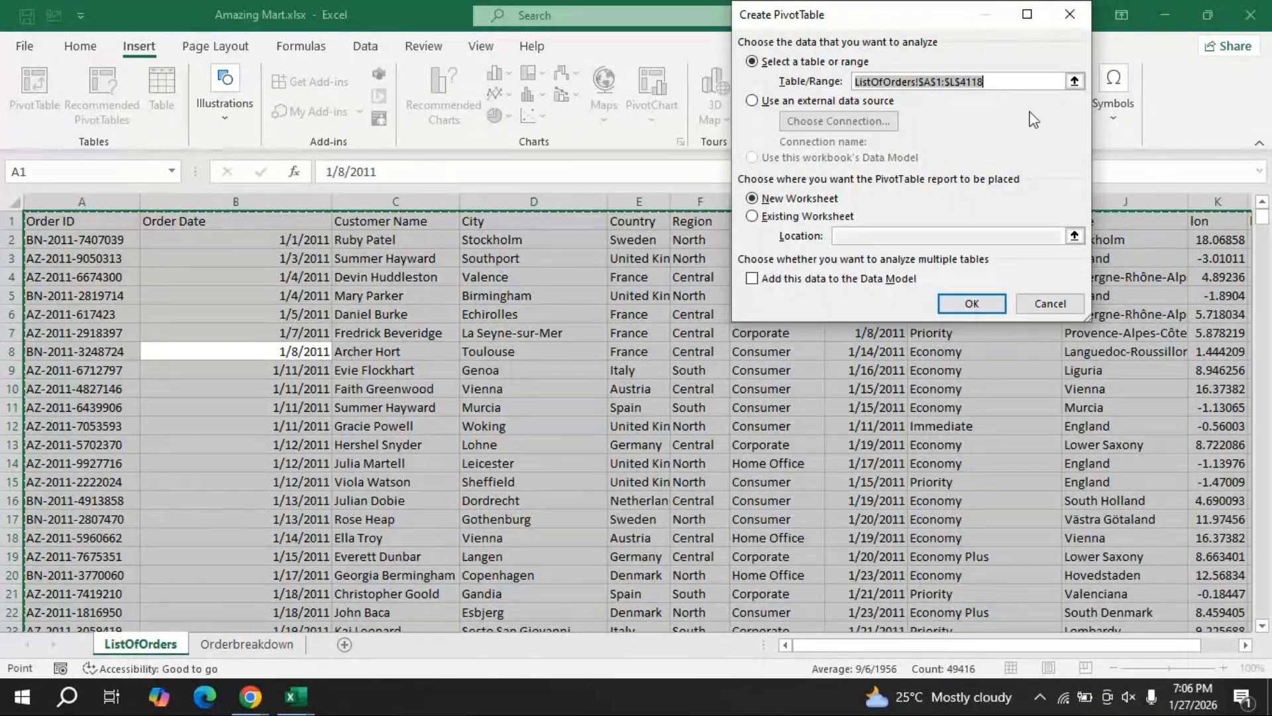
pyautogui.click(1074, 27)
pyautogui.click(636, 351)
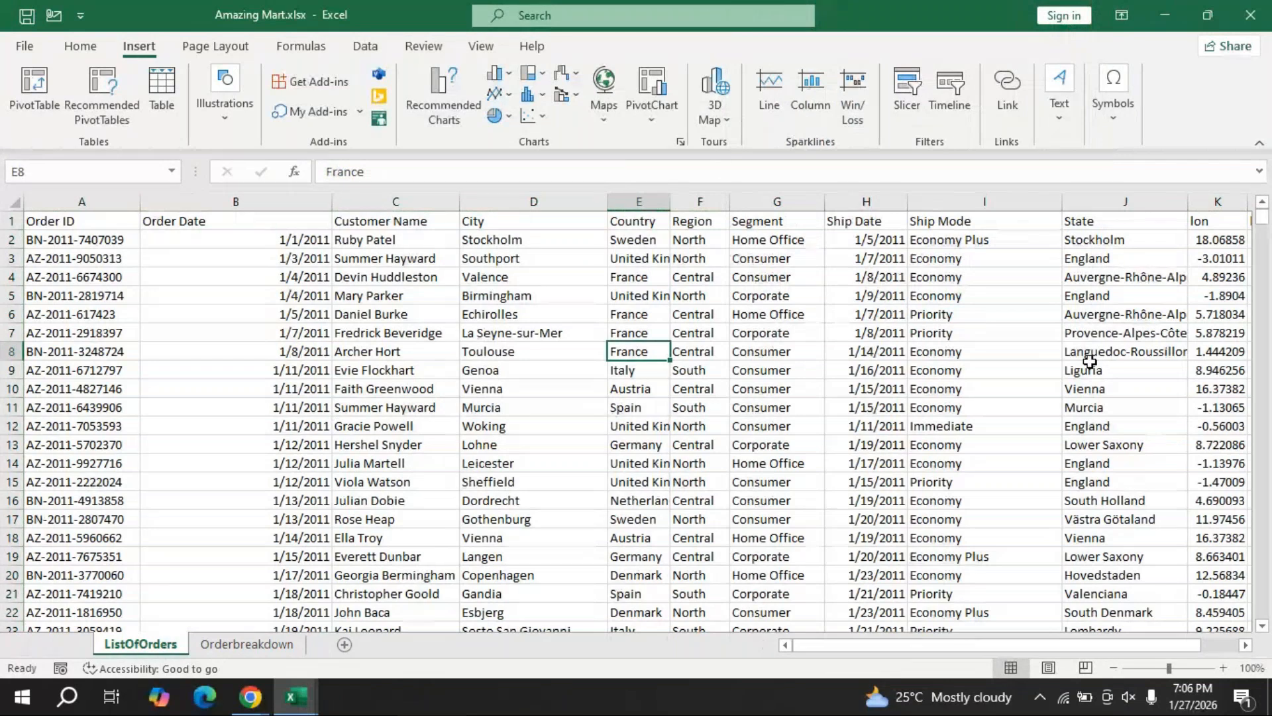
# Convert the whole ListOfOrders data range A1:L4118 into a table with headers.
pyautogui.click(238, 342)
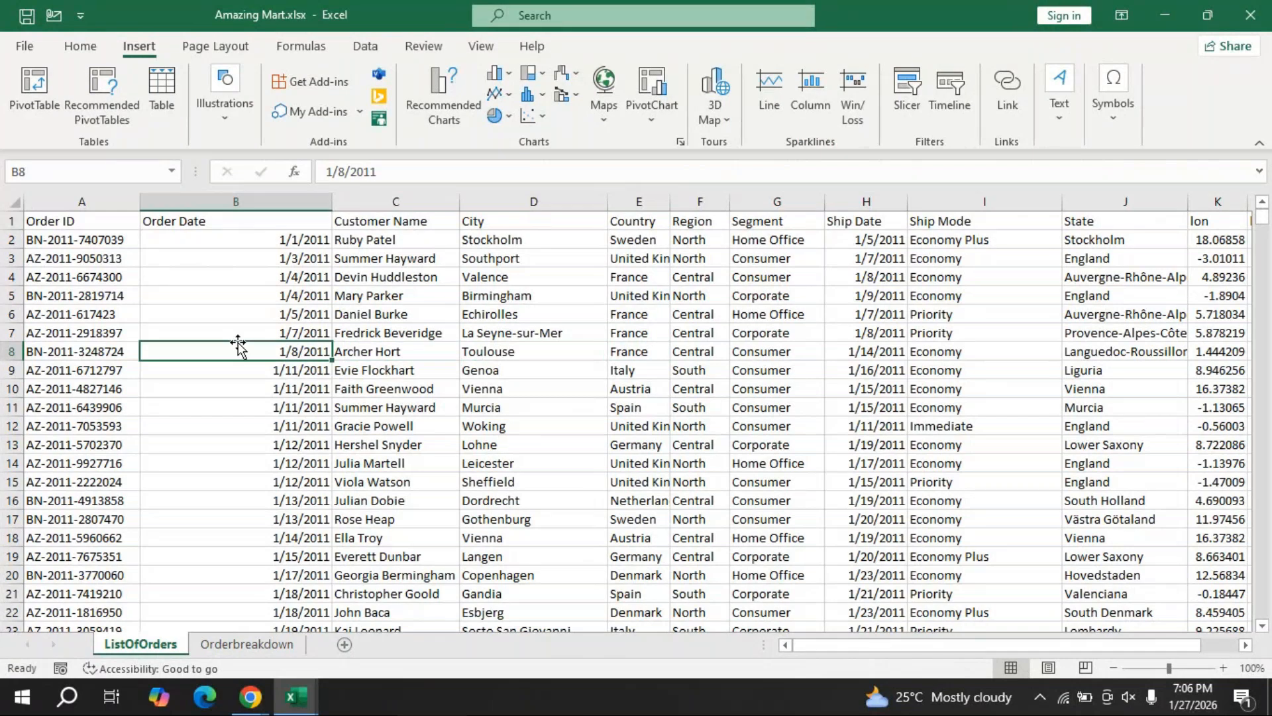
pyautogui.hotkey('ctrl', 'a')
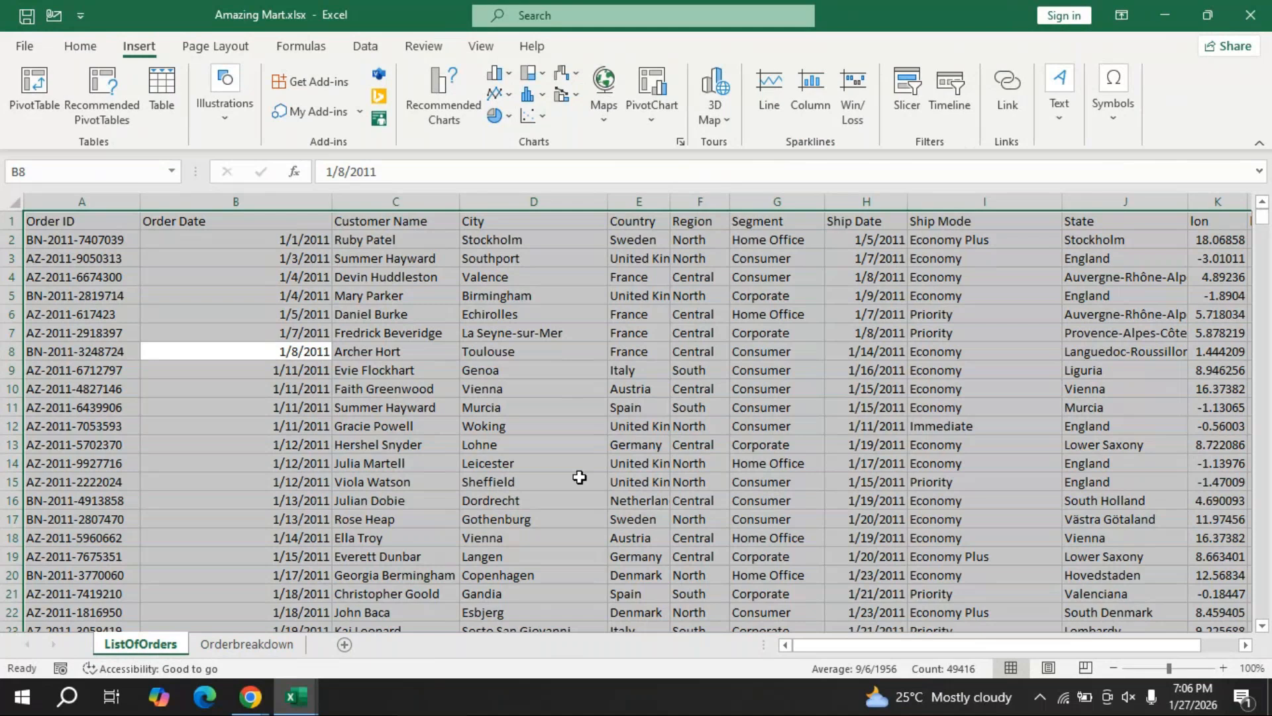
pyautogui.hotkey('ctrl', 't')
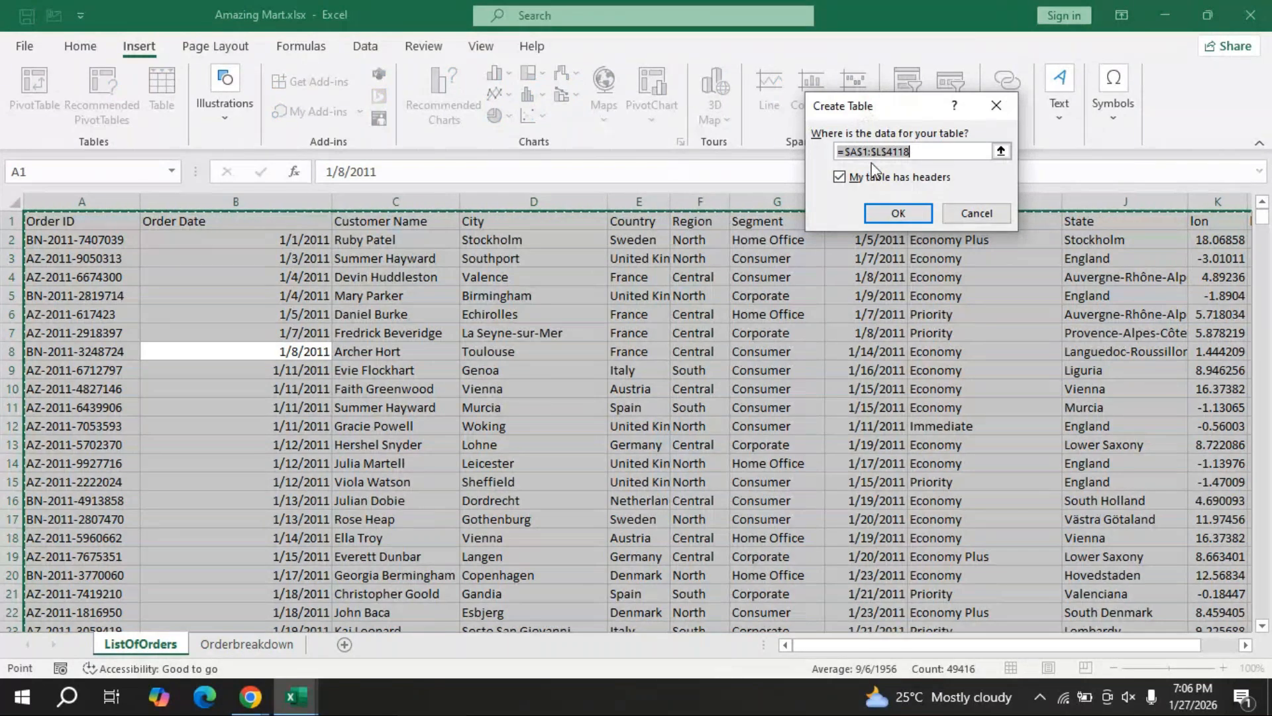
pyautogui.click(906, 225)
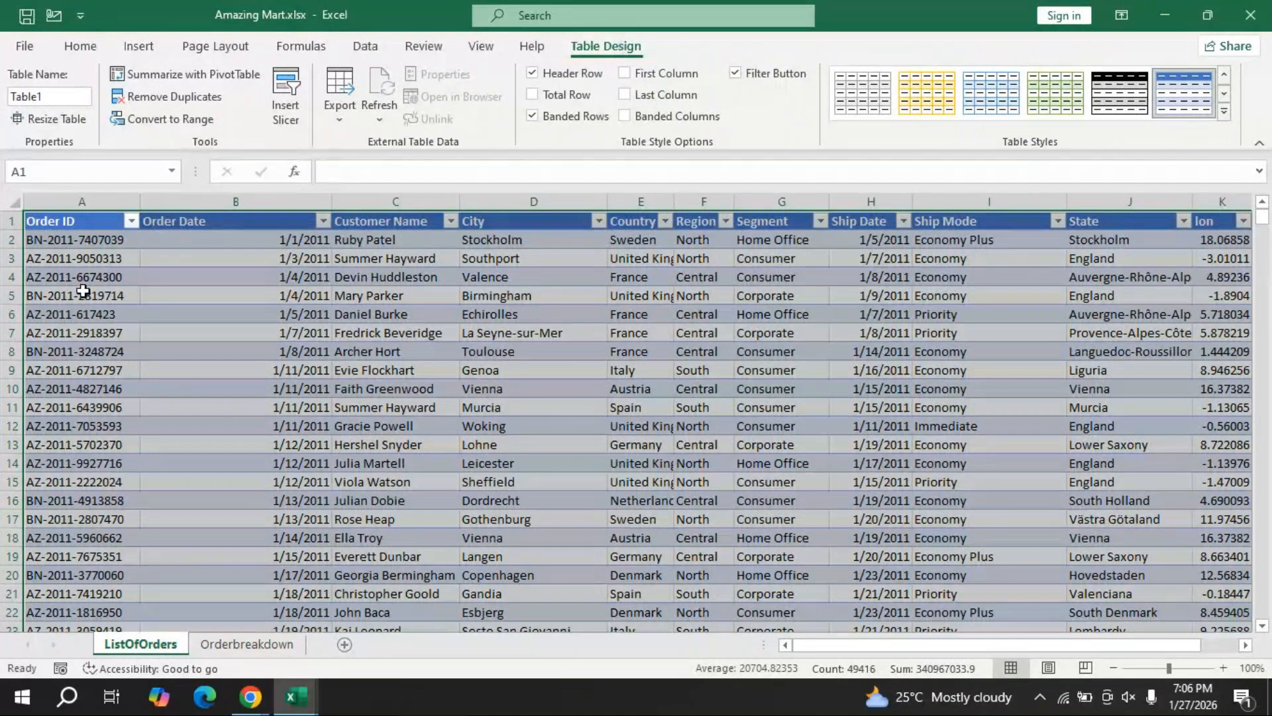
# Rename the ListOfOrders sheet's table as List_of_orders.
pyautogui.click(40, 96)
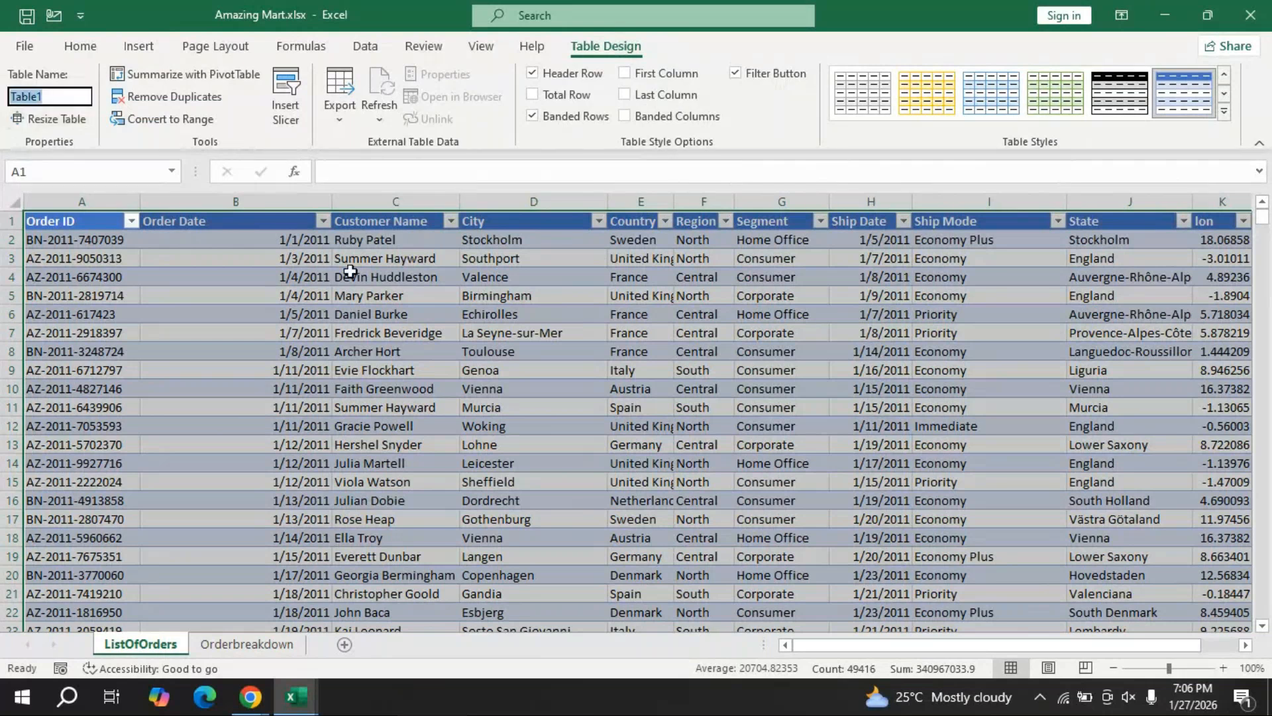
pyautogui.write('Li')
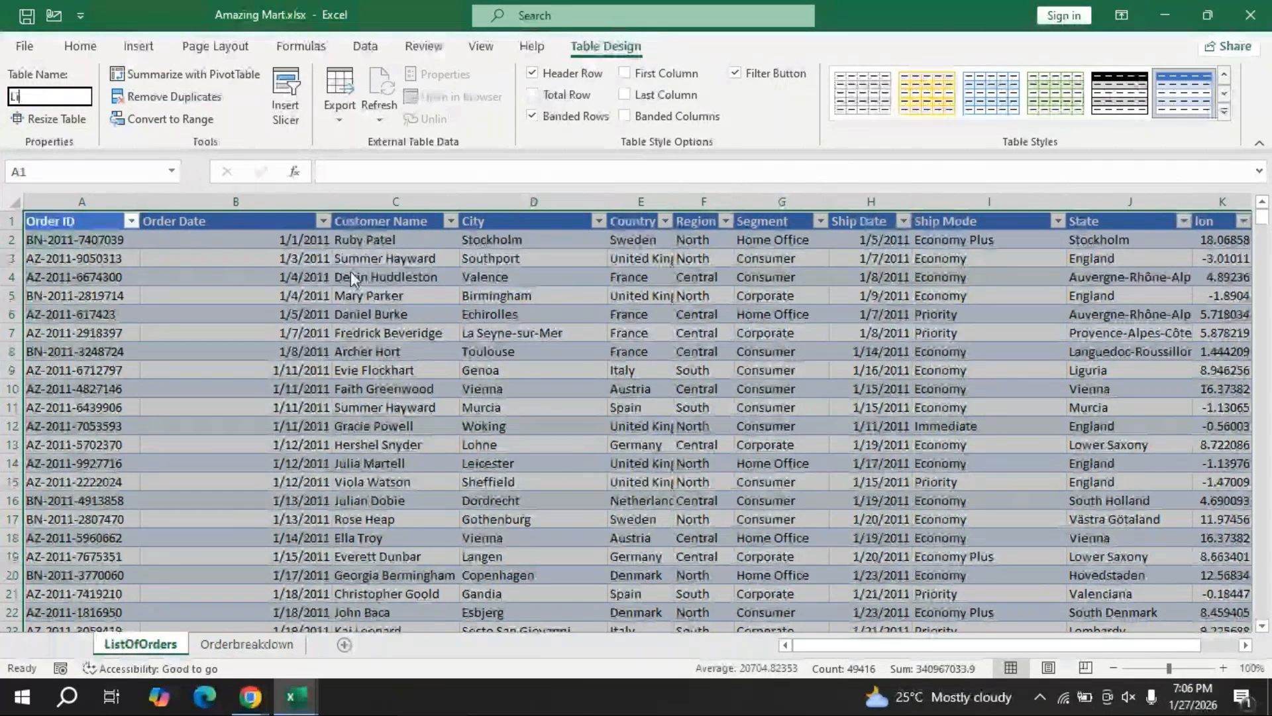
pyautogui.write('st')
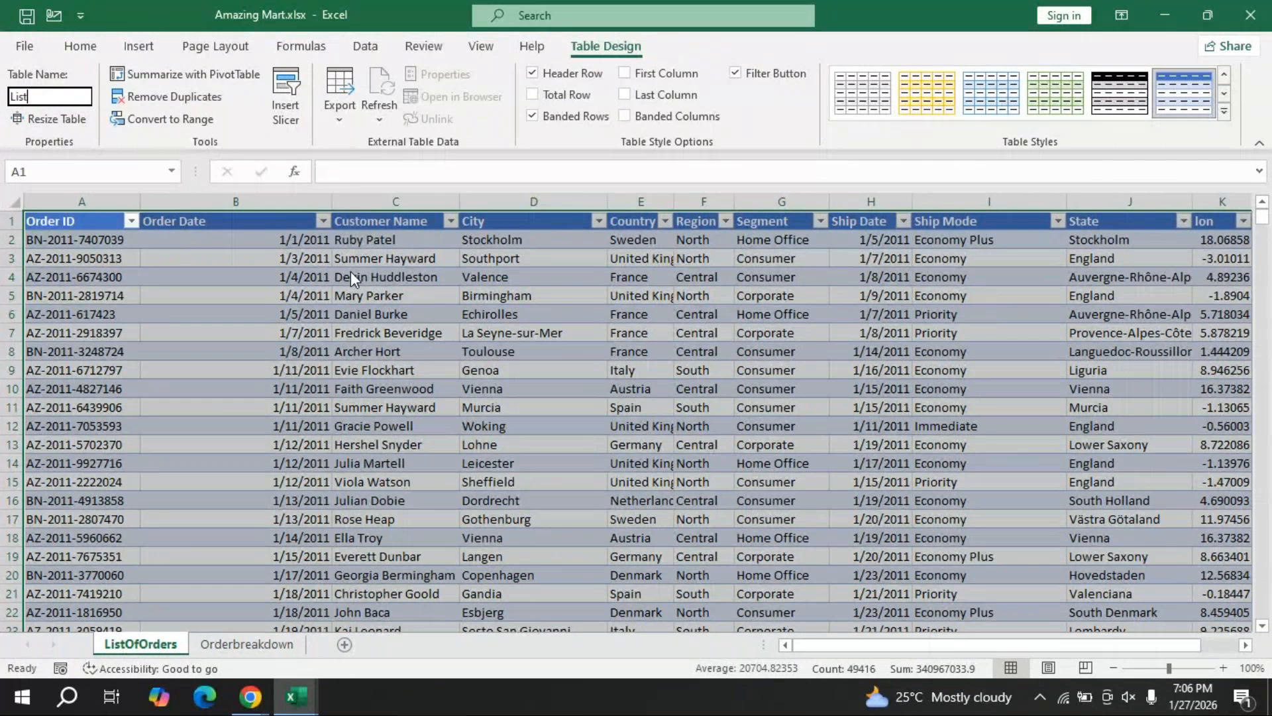
pyautogui.write('_of_orders')
pyautogui.press('Return')
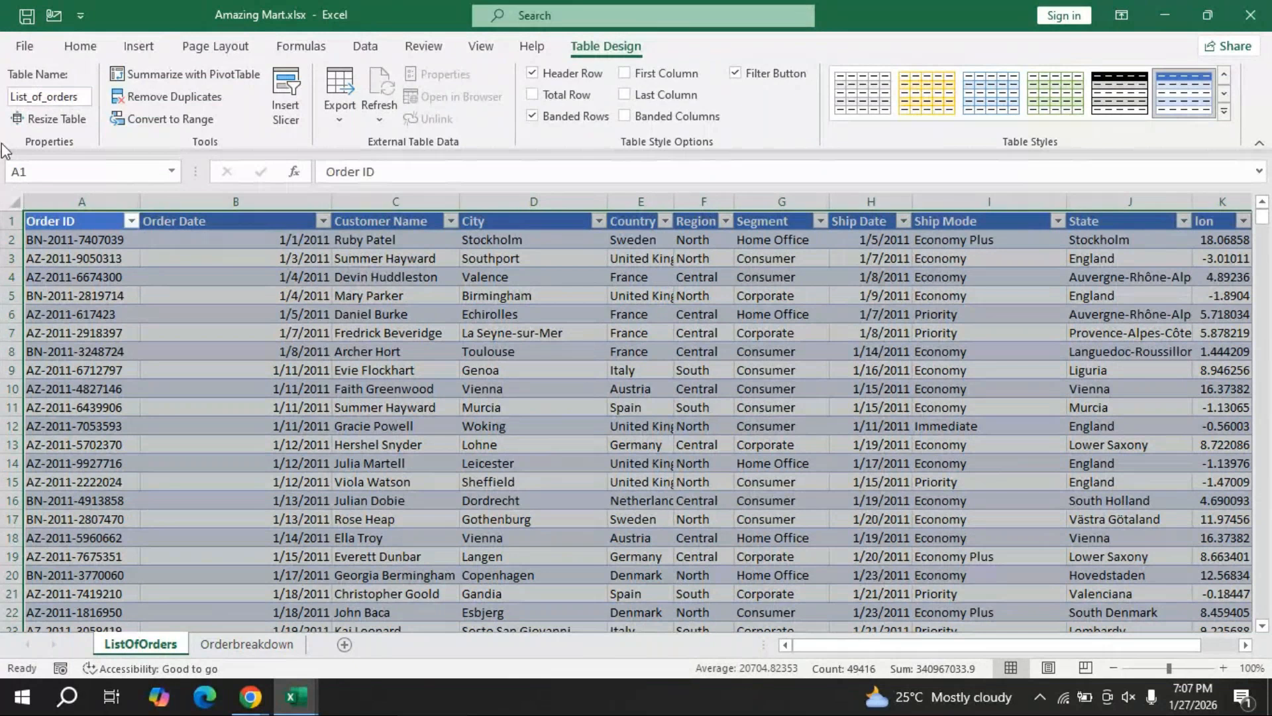
# Convert the whole Orderbreakdown data range A1:H8048 into a table with headers.
pyautogui.click(256, 654)
pyautogui.click(199, 391)
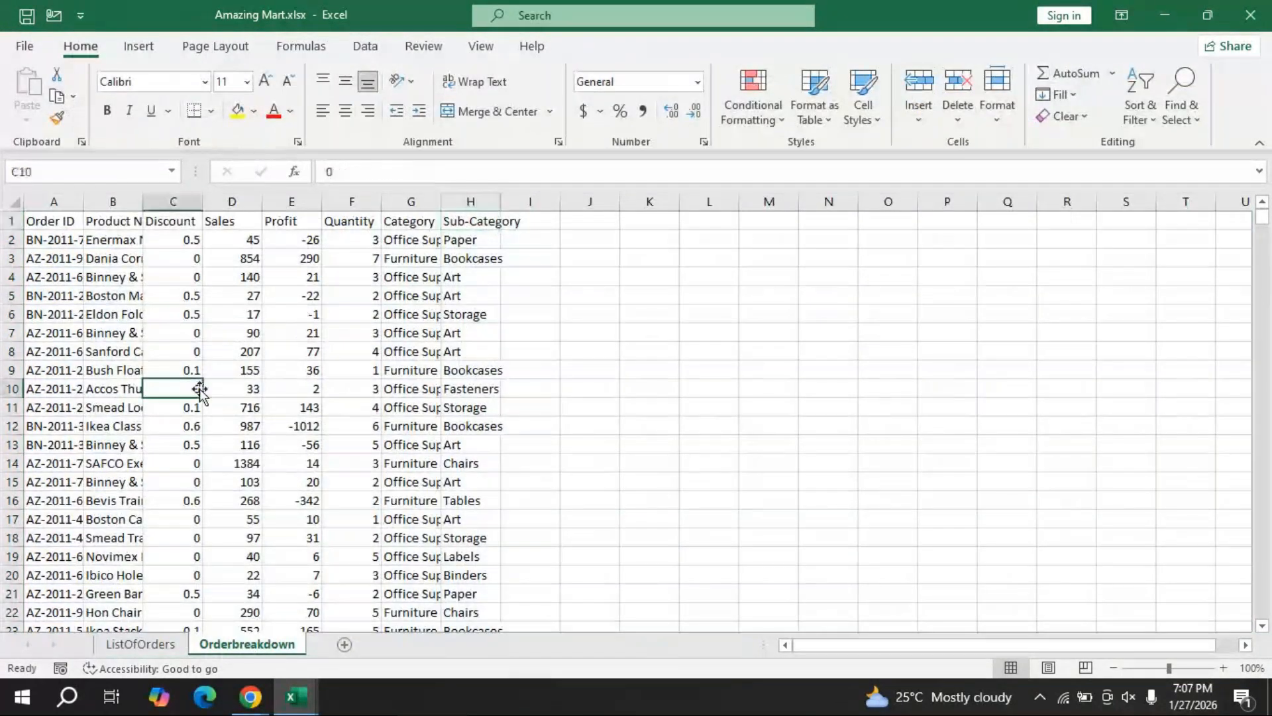
pyautogui.hotkey('ctrl', 'a')
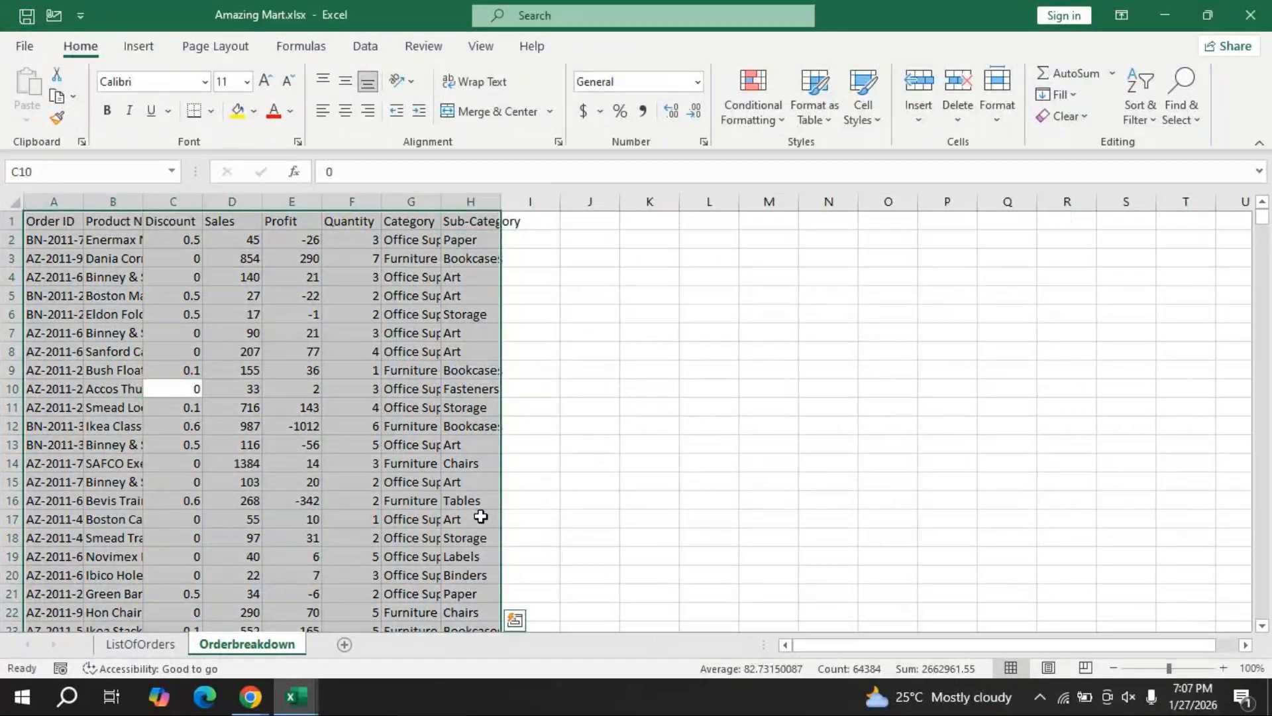
pyautogui.hotkey('ctrl', 't')
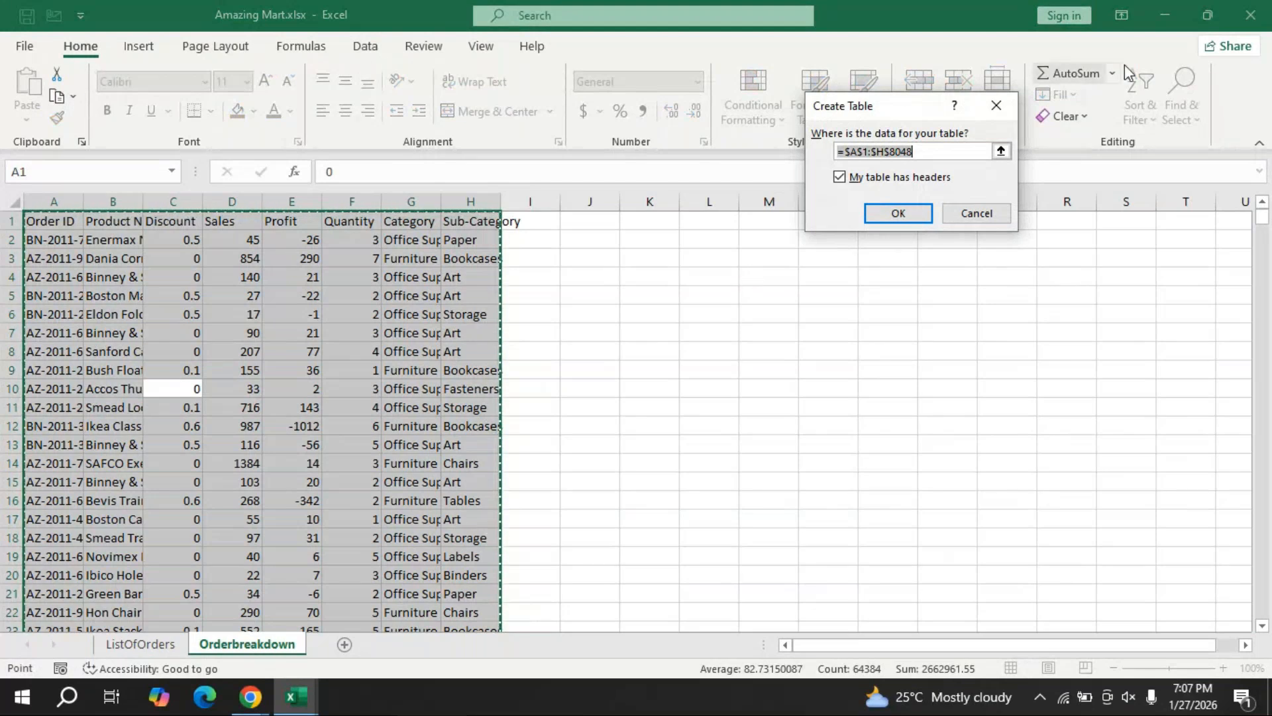
pyautogui.press('Return')
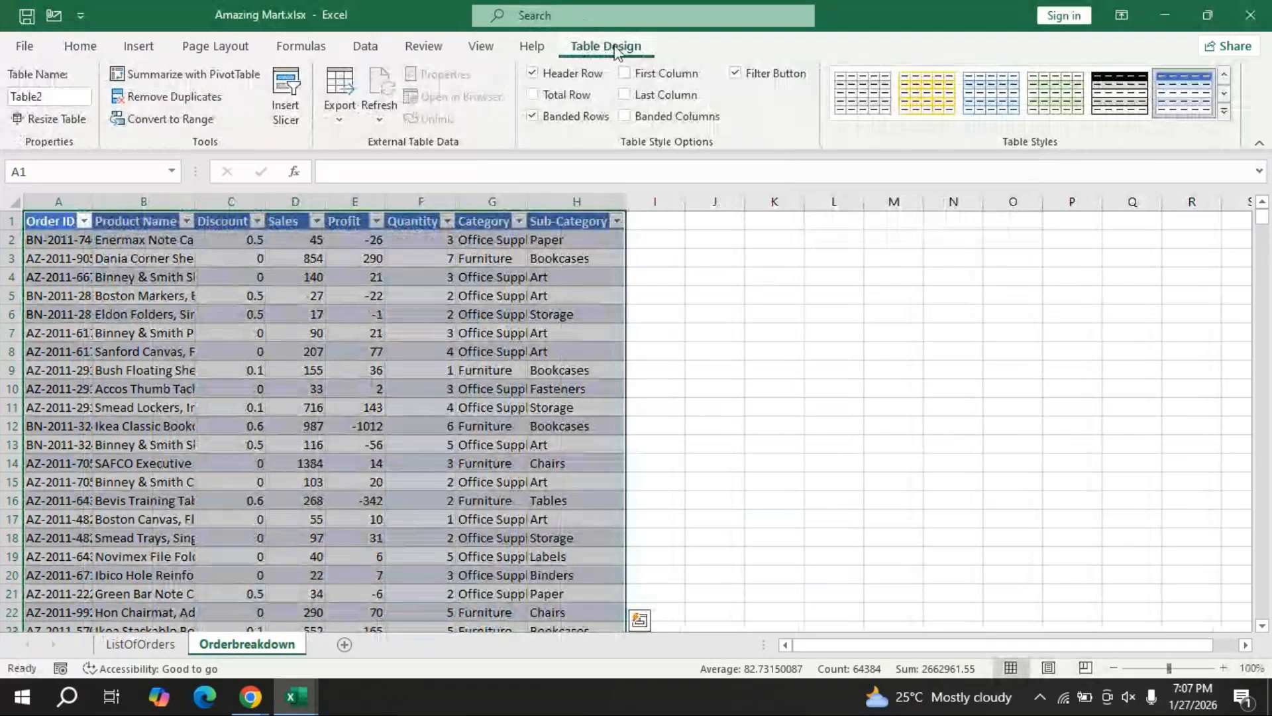
# Rename the Orderbreakdown sheet's table as Order_breakdown and return to the ListOfOrders sheet.
pyautogui.click(49, 96)
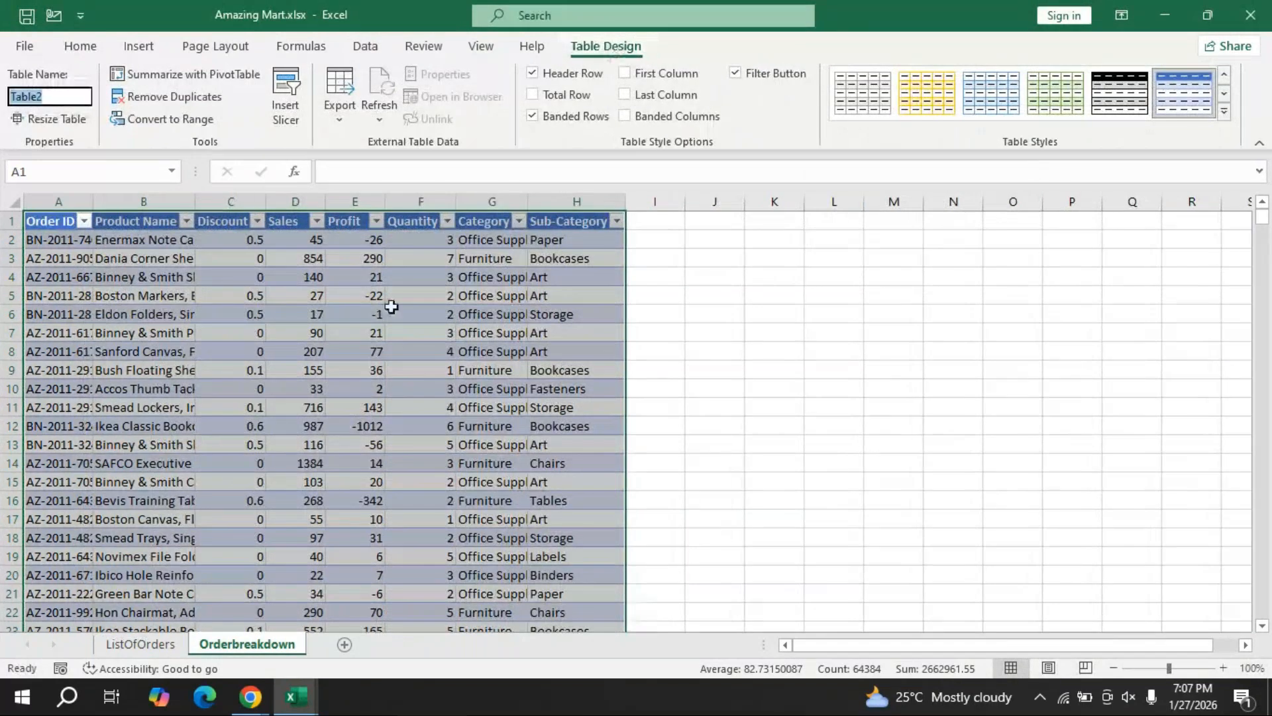
pyautogui.write('Ord')
pyautogui.write('e')
pyautogui.write('r_breakd')
pyautogui.write('own')
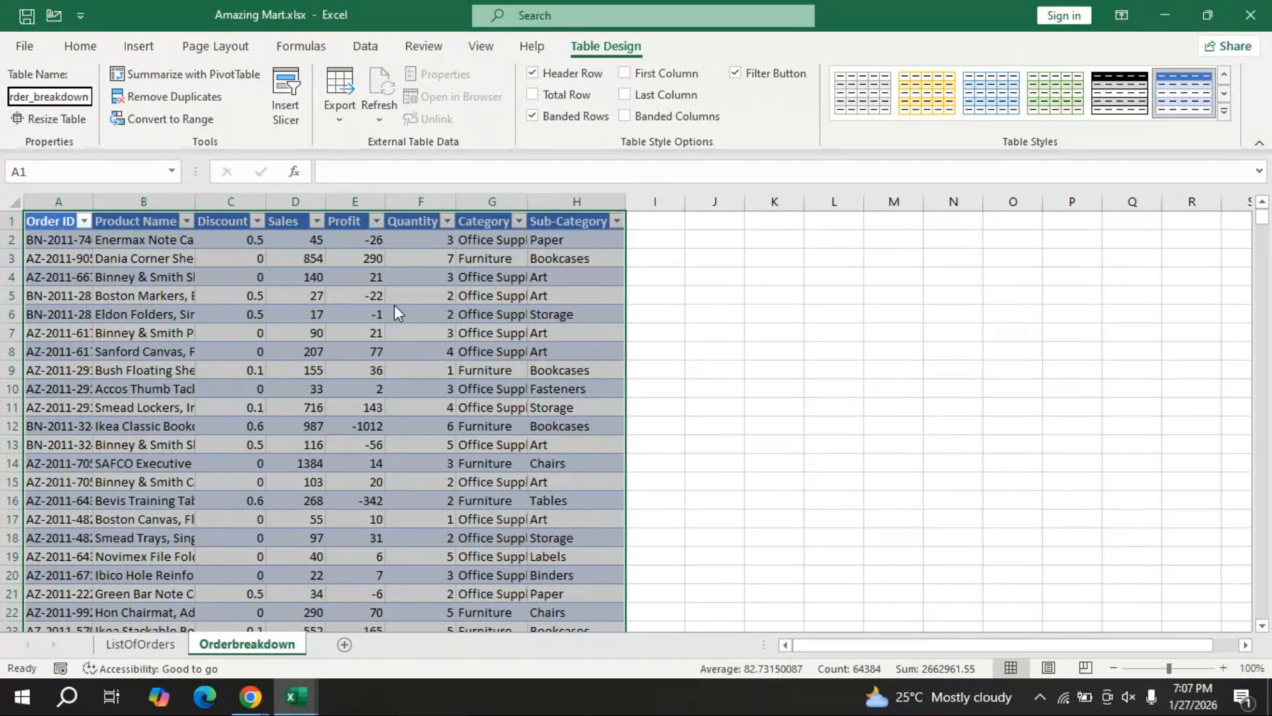
pyautogui.press('Return')
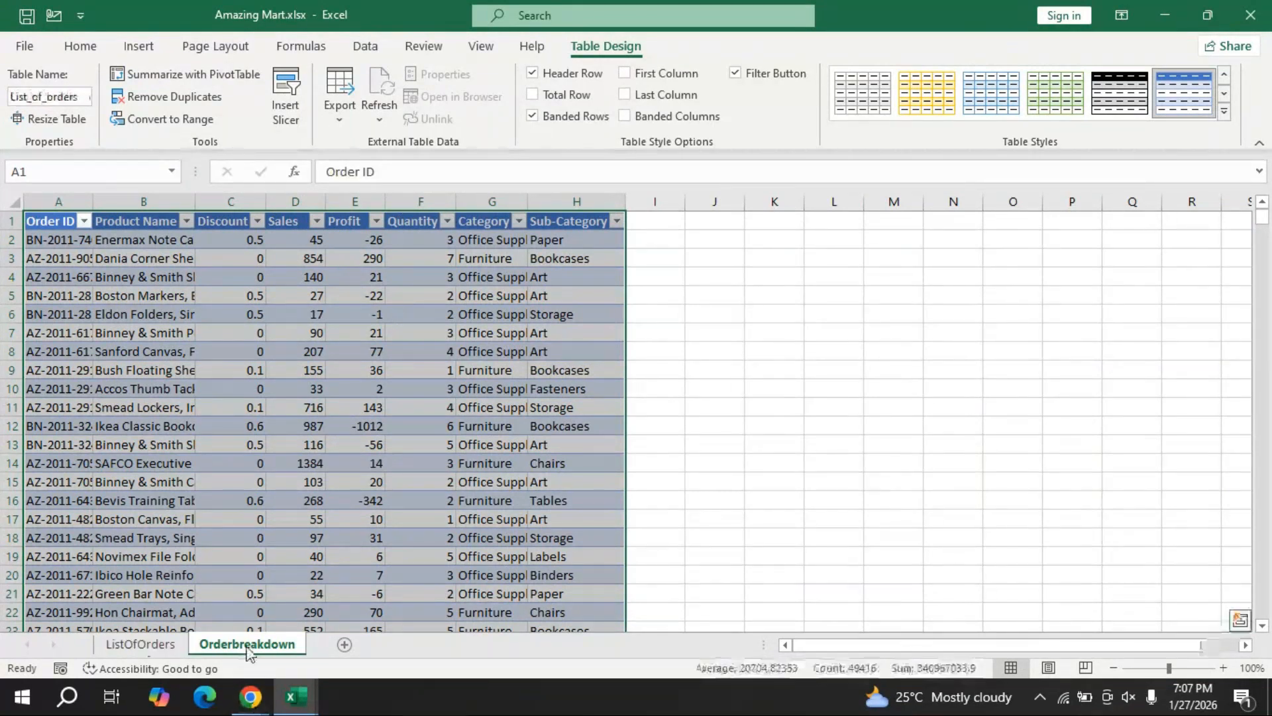
pyautogui.click(135, 648)
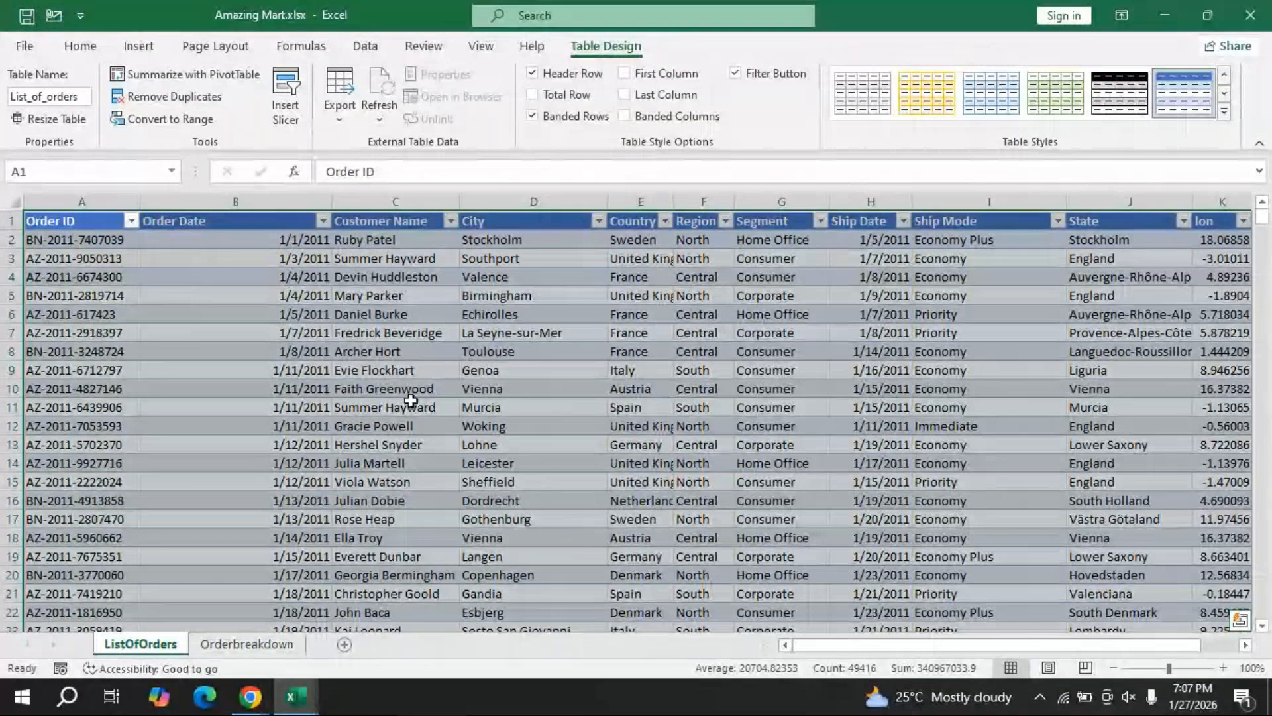
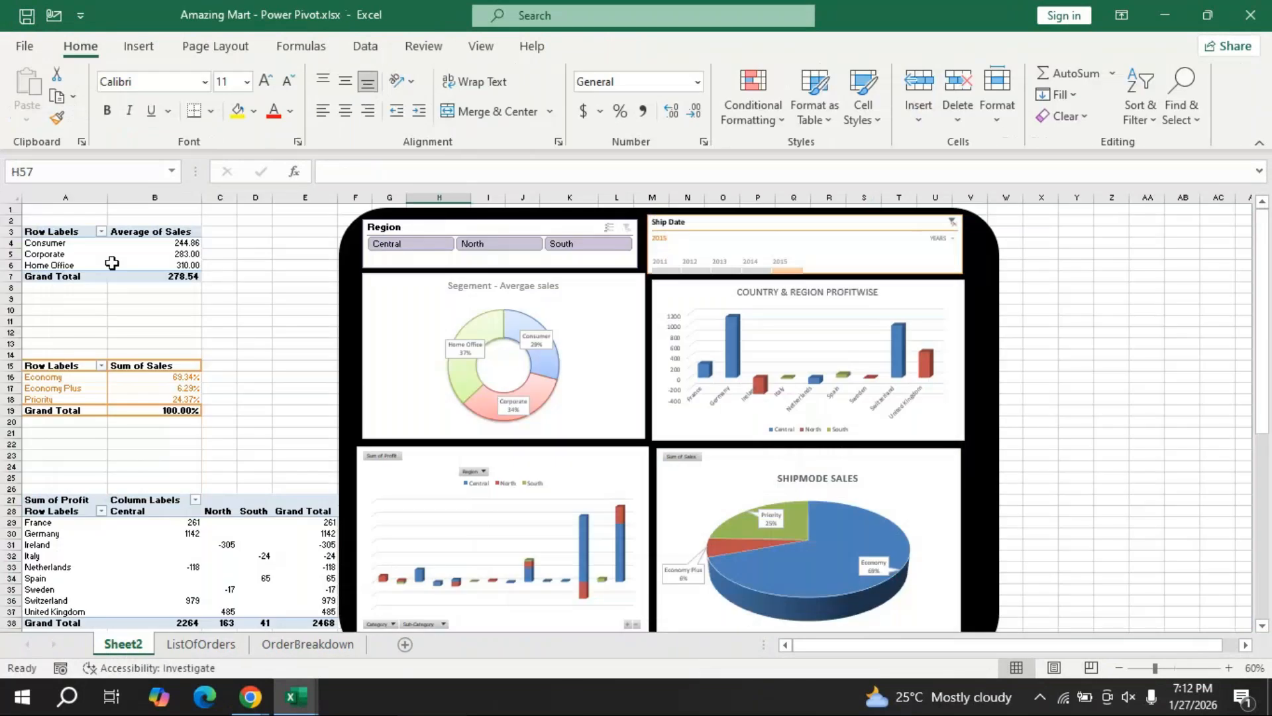
# Examine the pivot tables and dashboard charts on Sheet2 of Amazing Mart - Power Pivot.xlsx at 80% zoom.
pyautogui.scroll(-6, 170, 259)
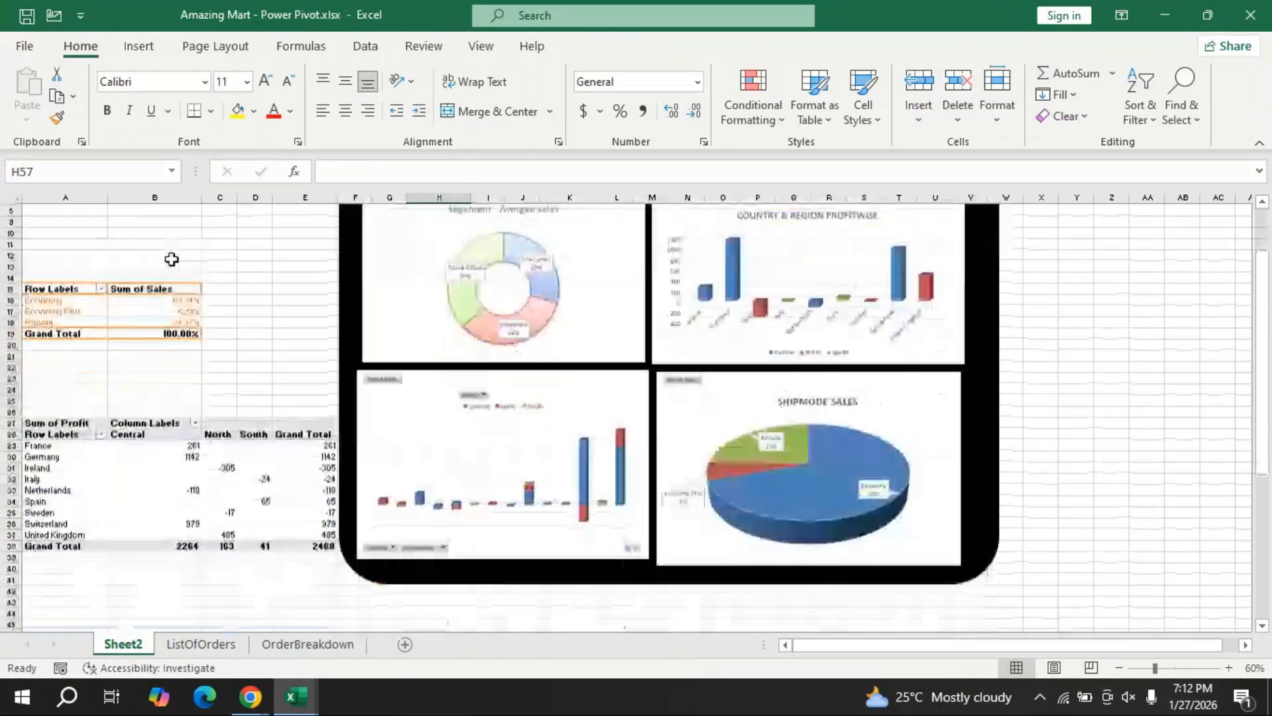
pyautogui.scroll(-5, 171, 259)
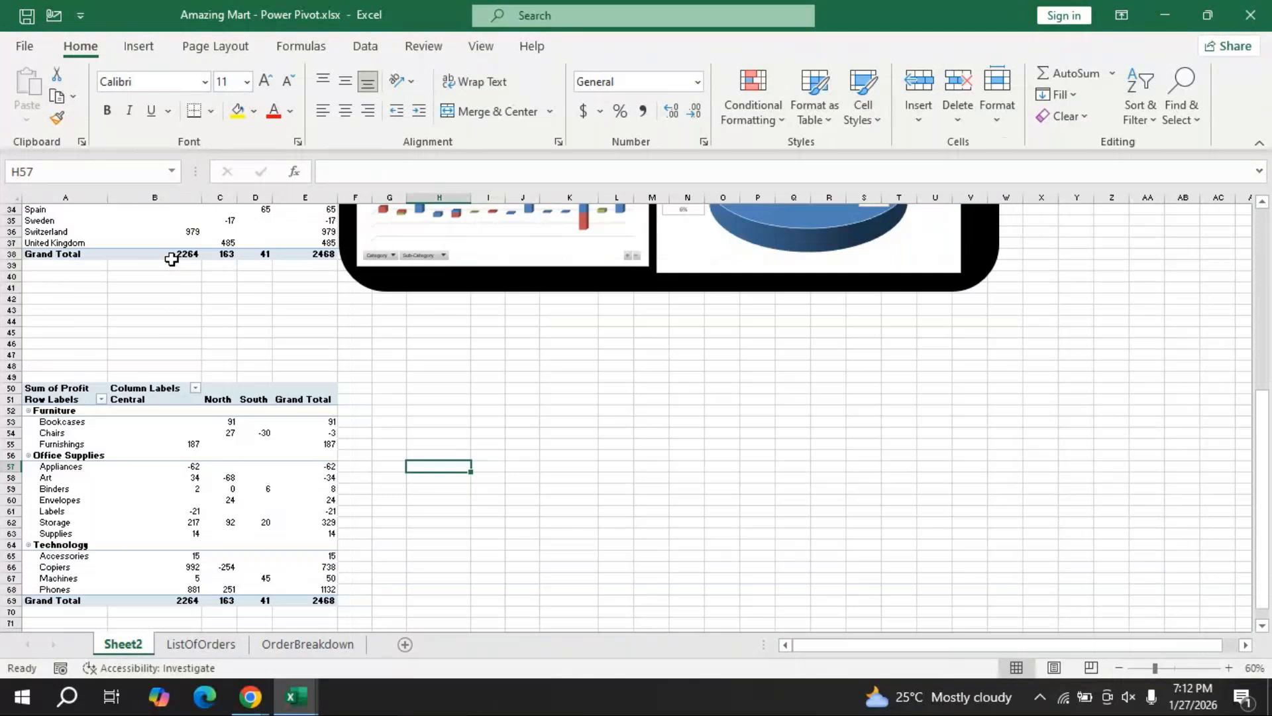
pyautogui.scroll(4, 170, 378)
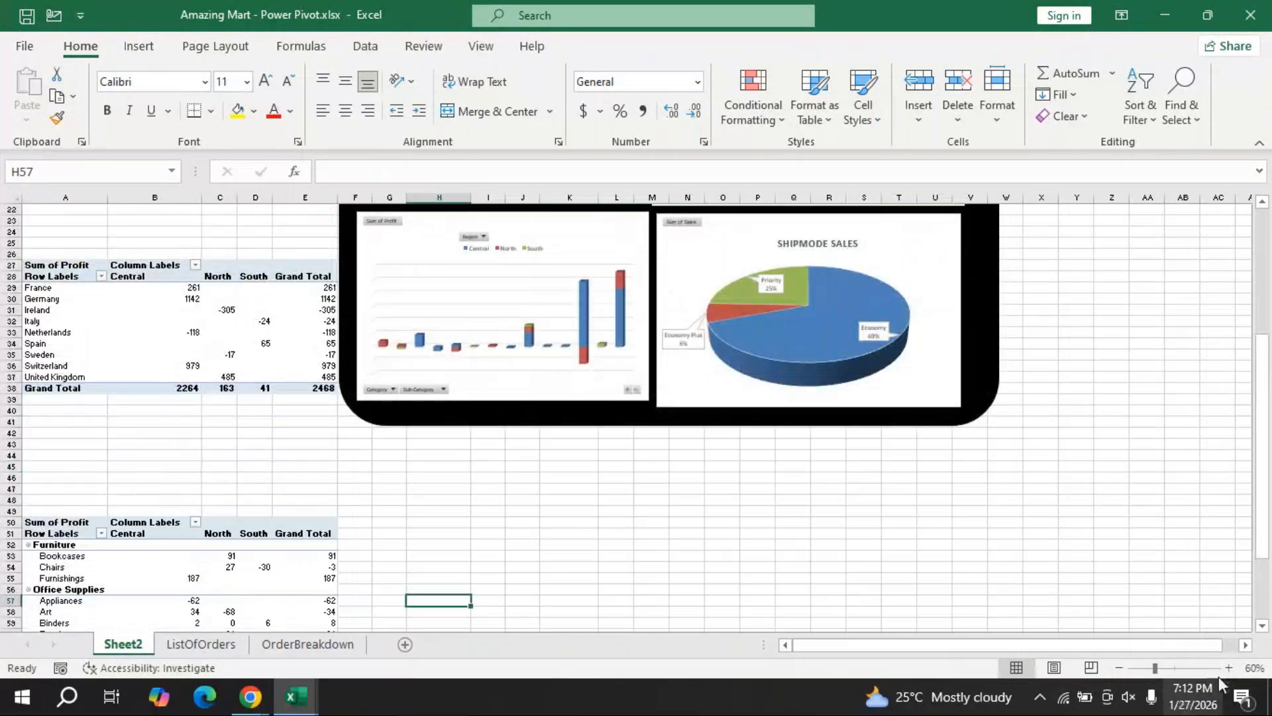
pyautogui.click(1229, 667)
pyautogui.click(1230, 667)
pyautogui.scroll(4, 320, 525)
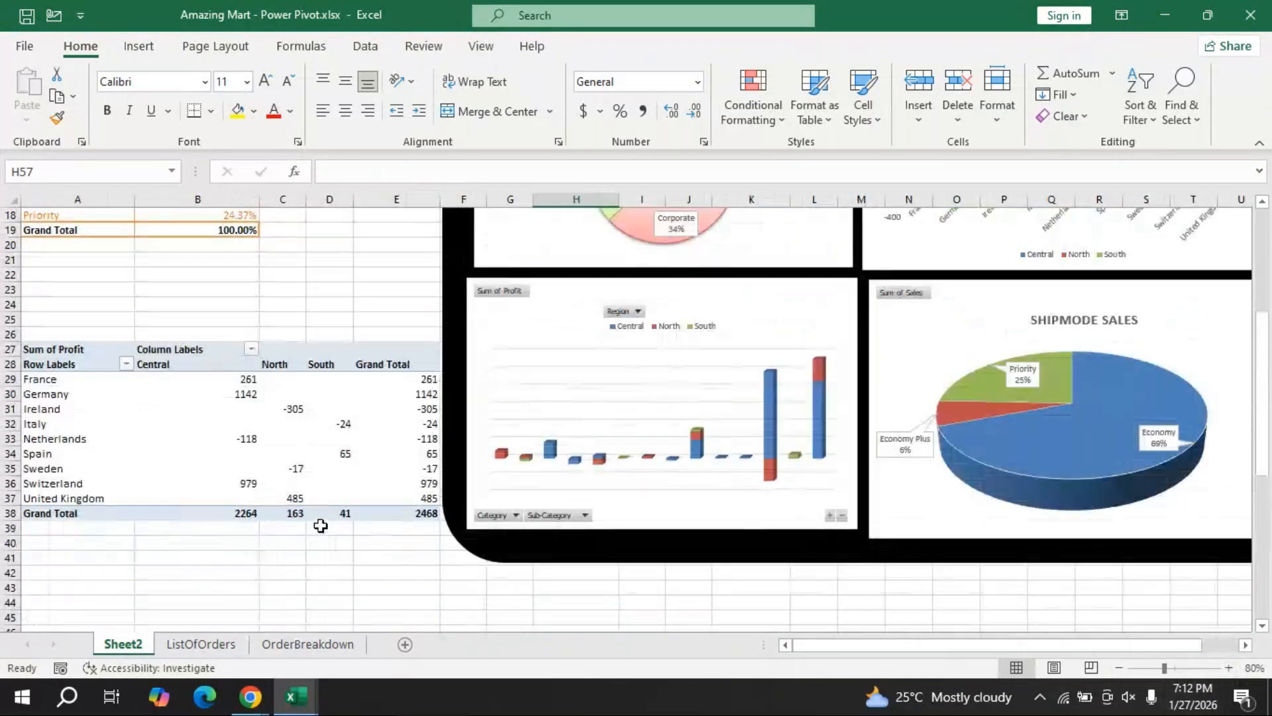
pyautogui.scroll(6, 321, 525)
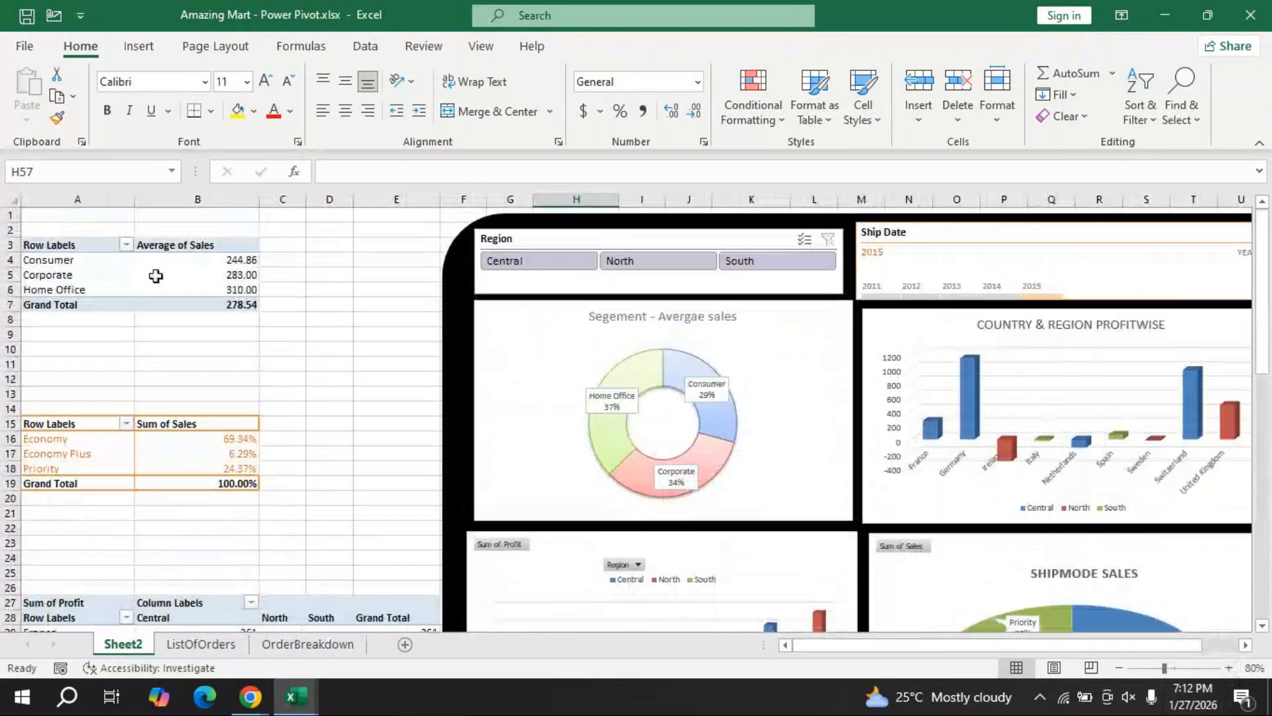
# Examine which source tables feed the Average of Sales pivot table, and switch back to the Amazing Mart.xlsx workbook.
pyautogui.click(156, 276)
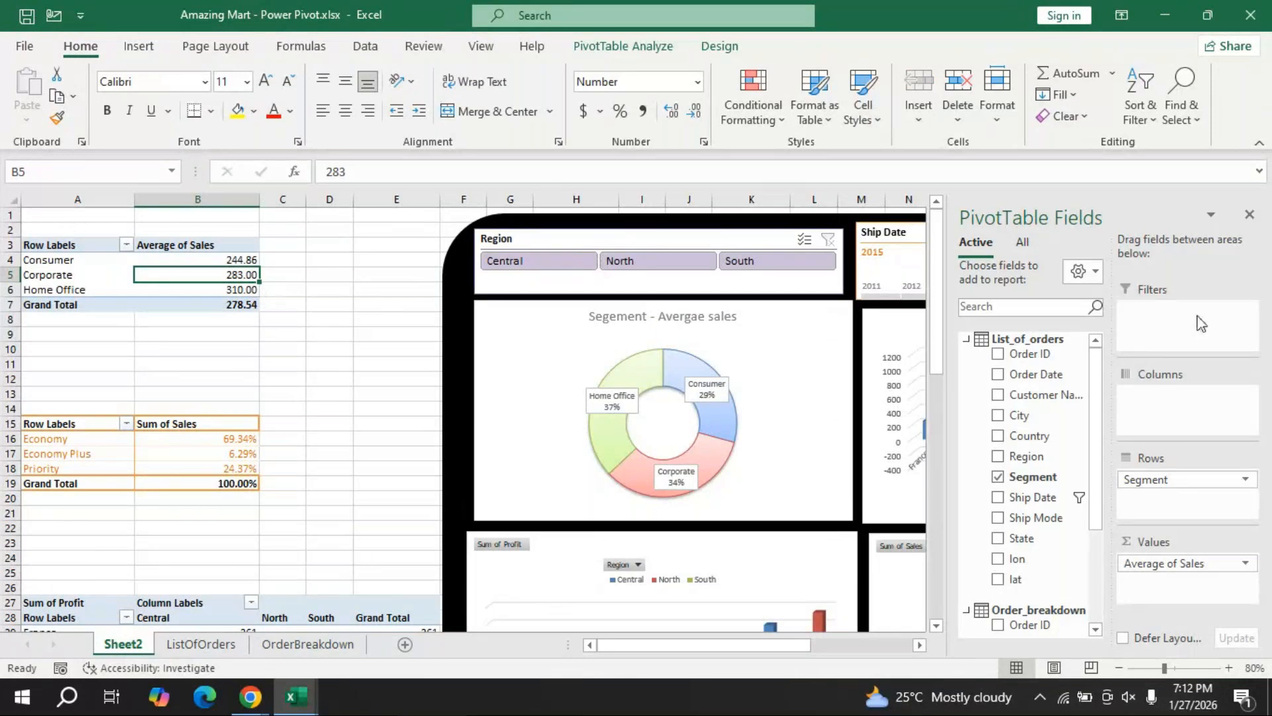
pyautogui.click(966, 338)
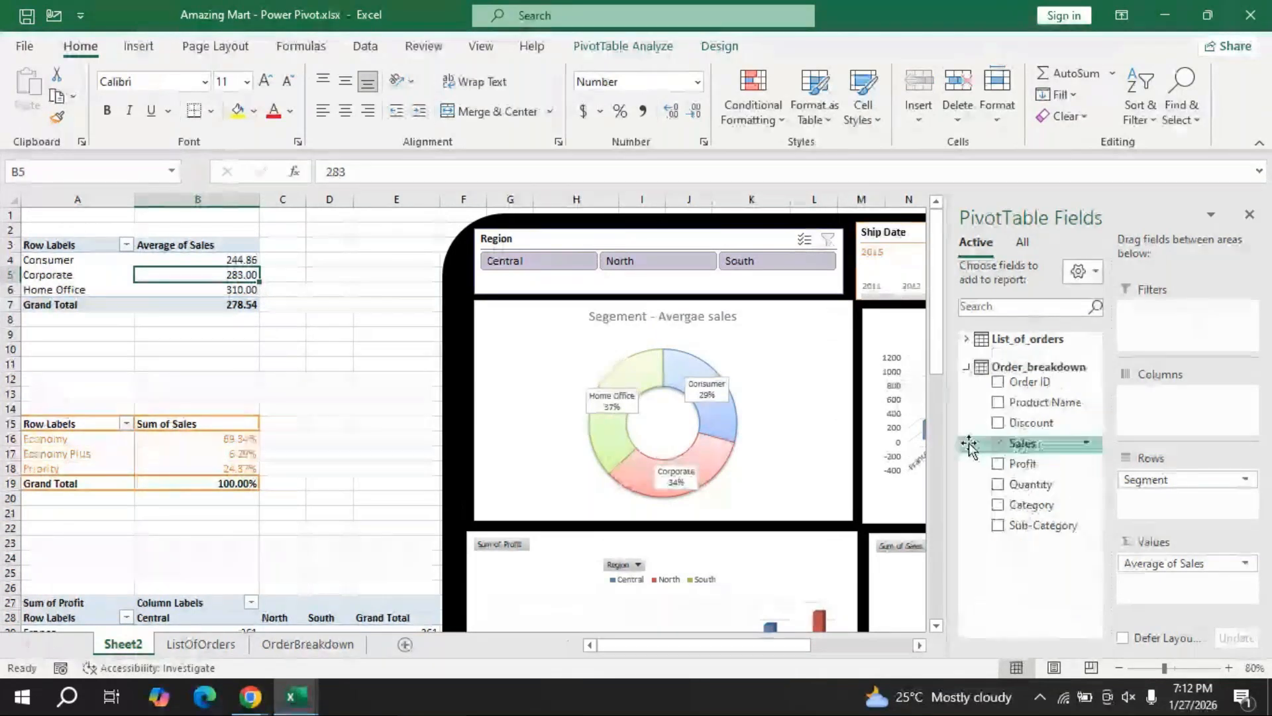
pyautogui.click(966, 369)
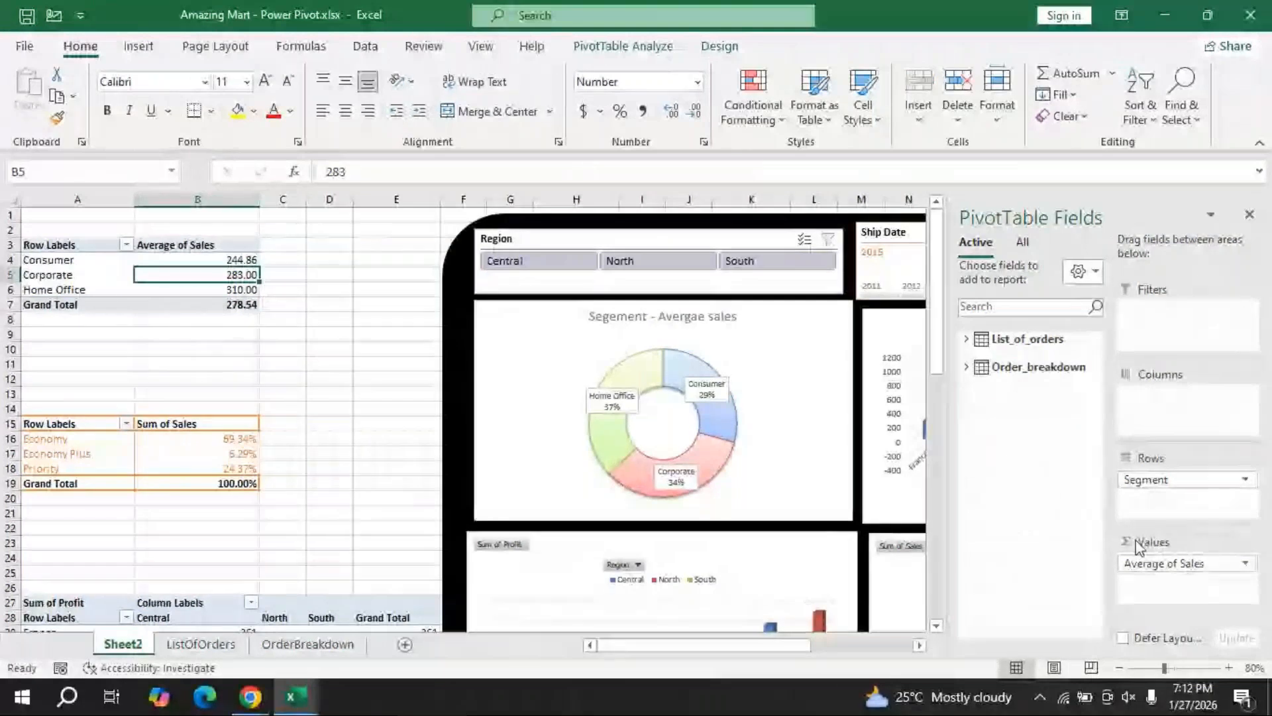
pyautogui.hotkey('alt', 'Tab')
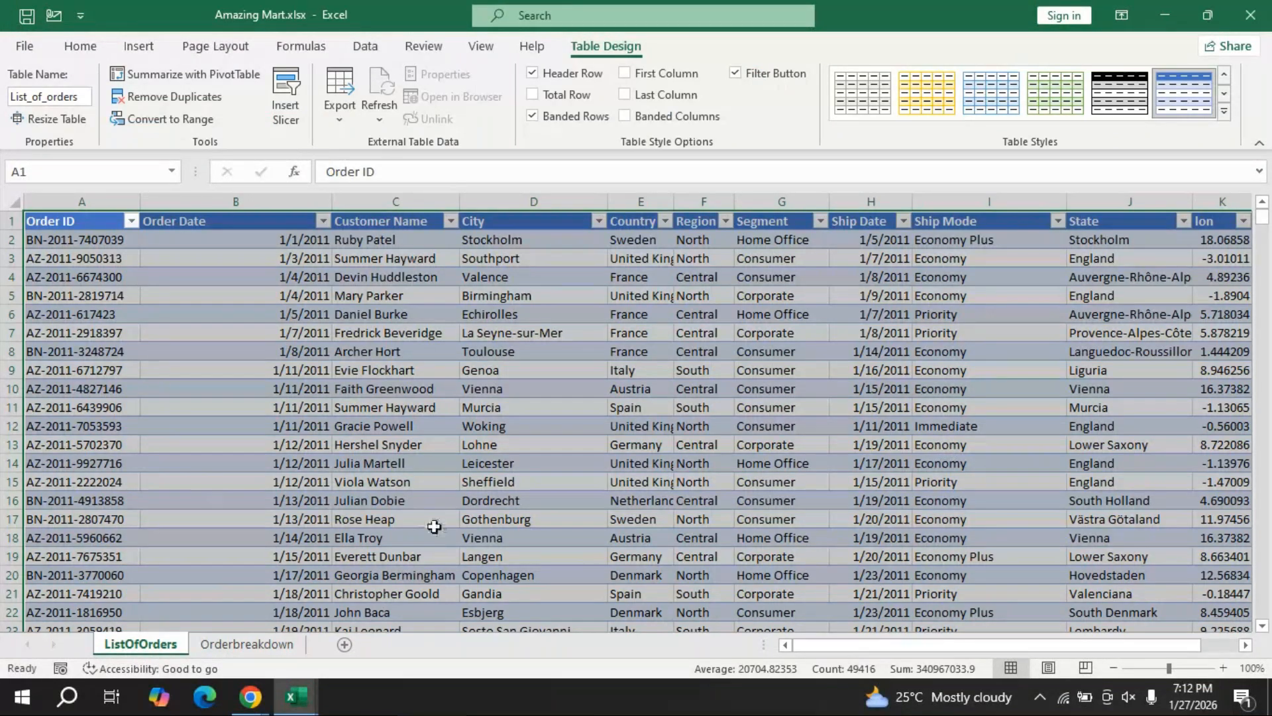
# Create a PivotTable from List_of_orders on a new worksheet, adding the data to the Data Model.
pyautogui.click(151, 50)
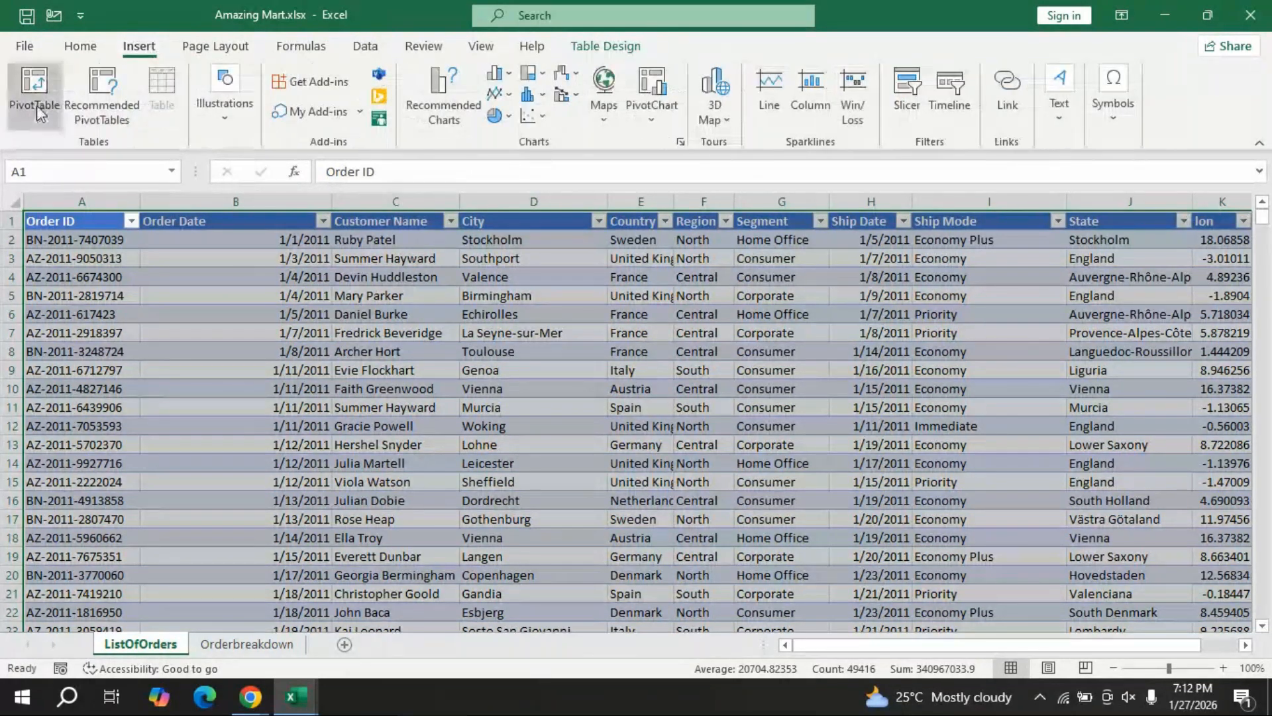
pyautogui.click(37, 105)
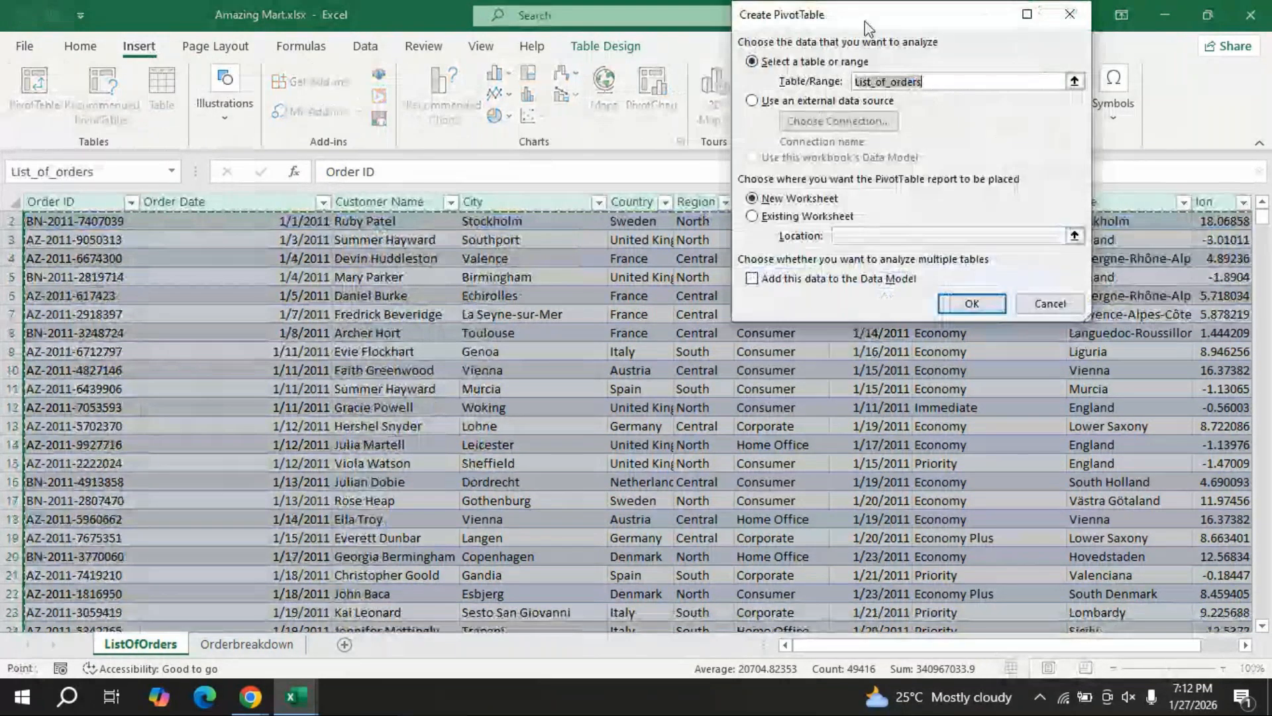
pyautogui.moveTo(872, 13); pyautogui.dragTo(872, 49)
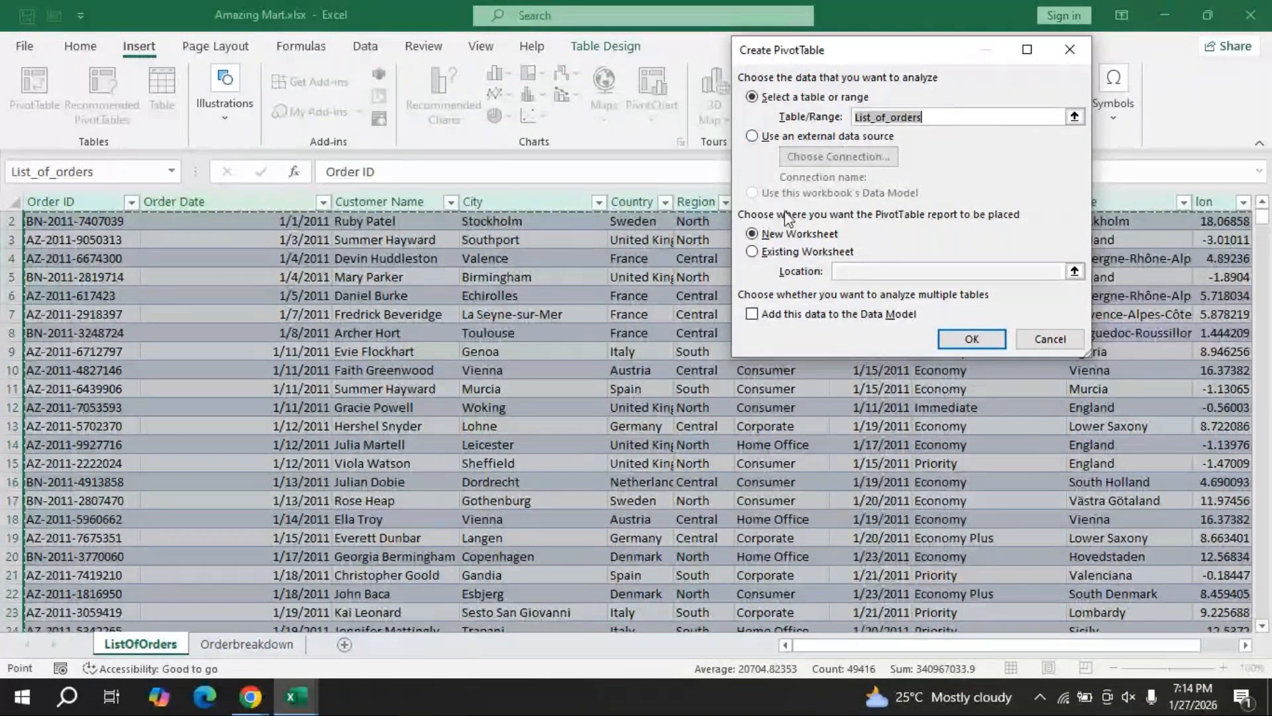
pyautogui.click(753, 316)
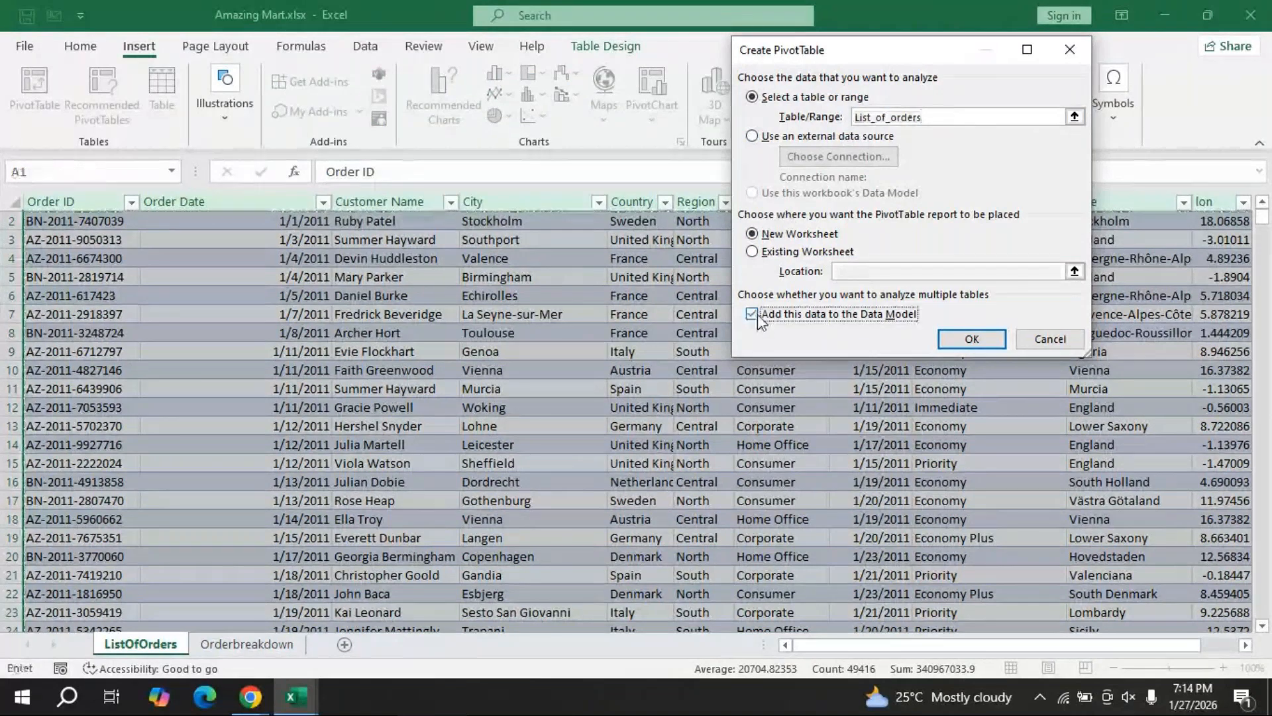
pyautogui.click(972, 341)
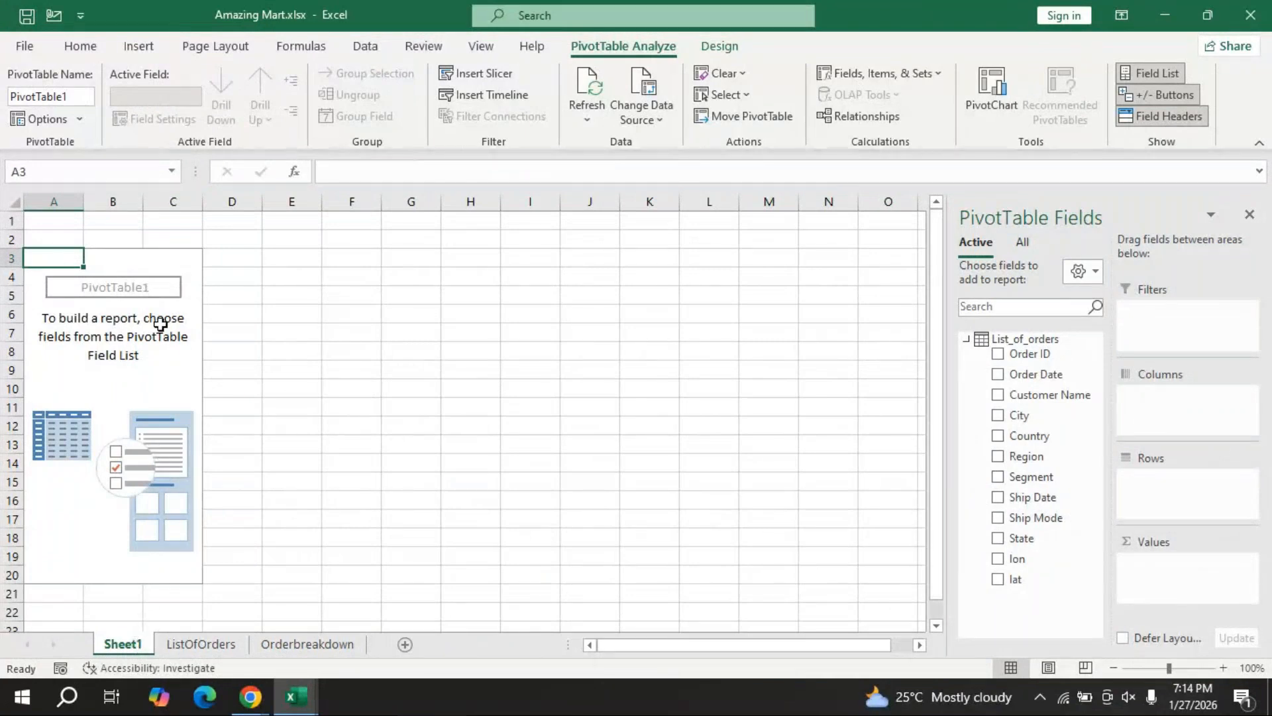
# Show the fields of all workbook tables for the new PivotTable and add Segment from List_of_orders to its rows.
pyautogui.click(967, 340)
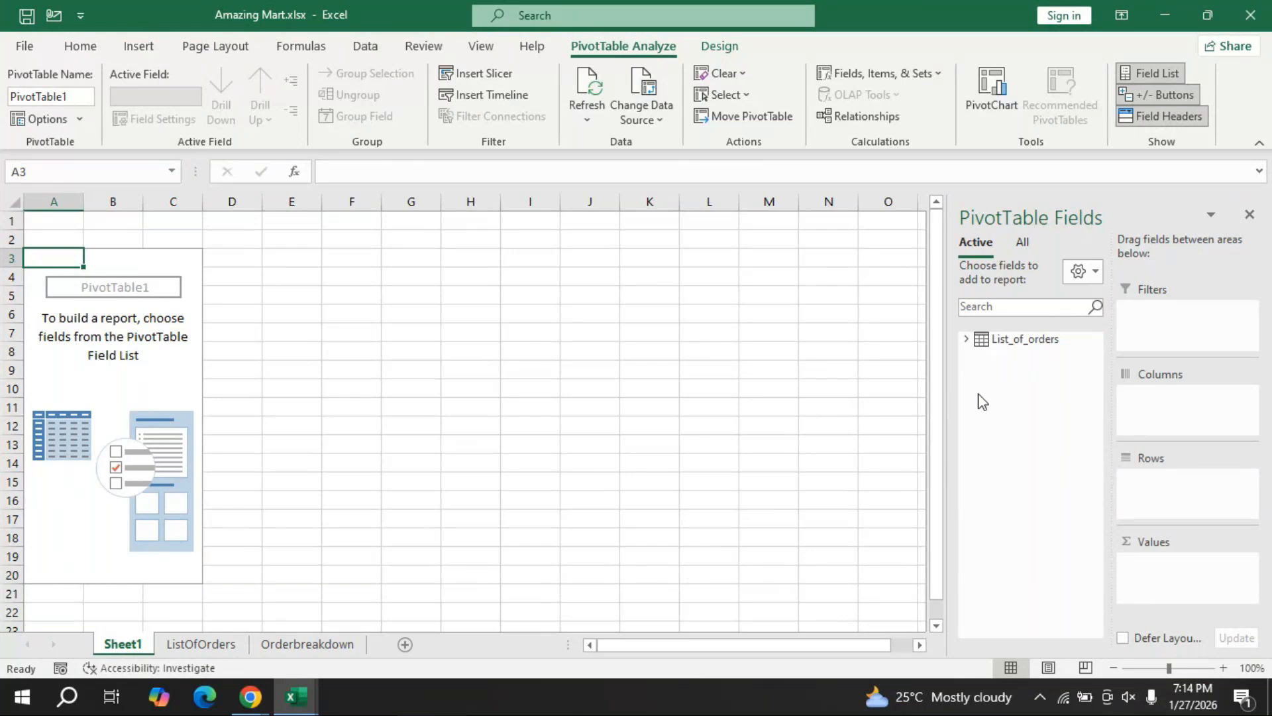
pyautogui.click(1027, 248)
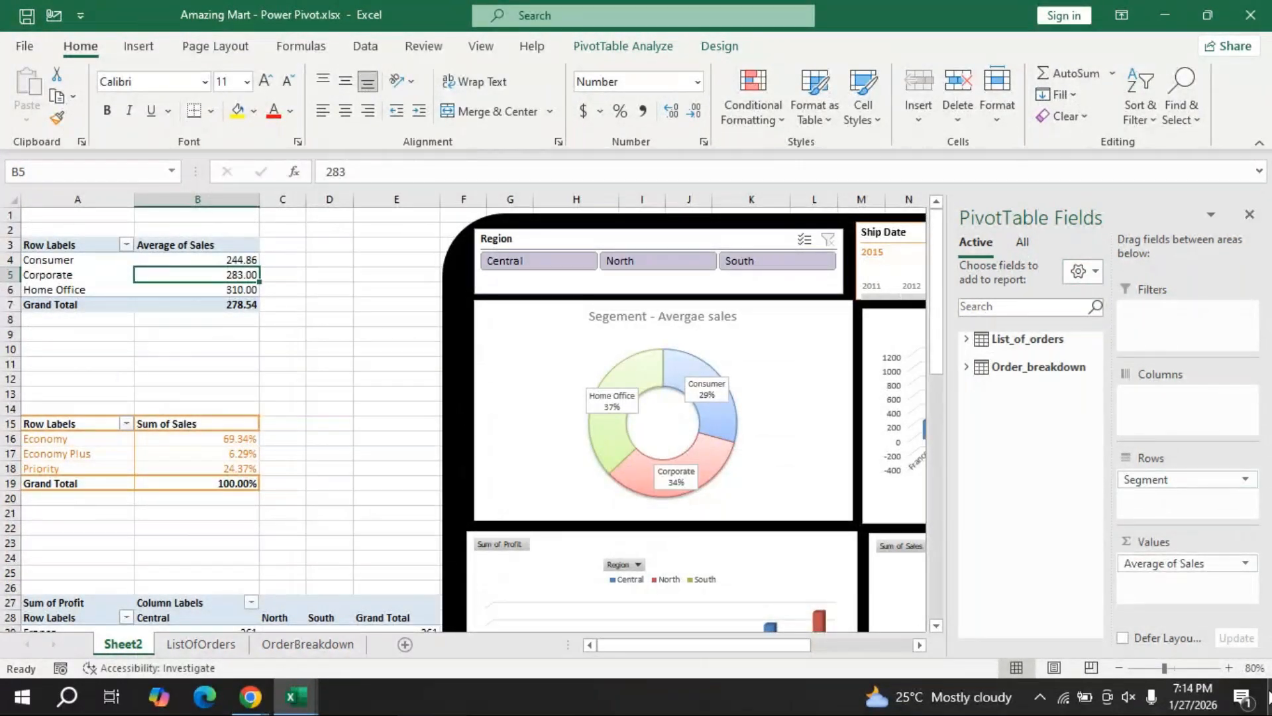
pyautogui.hotkey('alt', 'Tab')
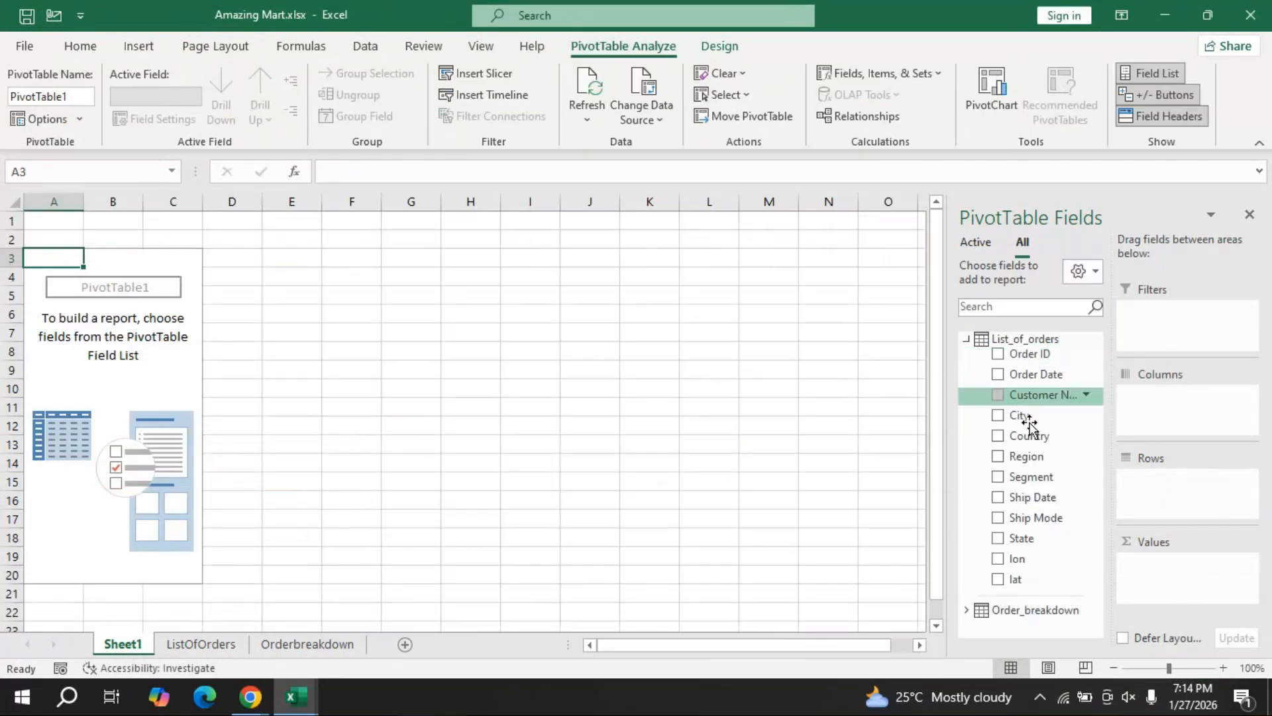
pyautogui.moveTo(1039, 484); pyautogui.dragTo(1165, 483)
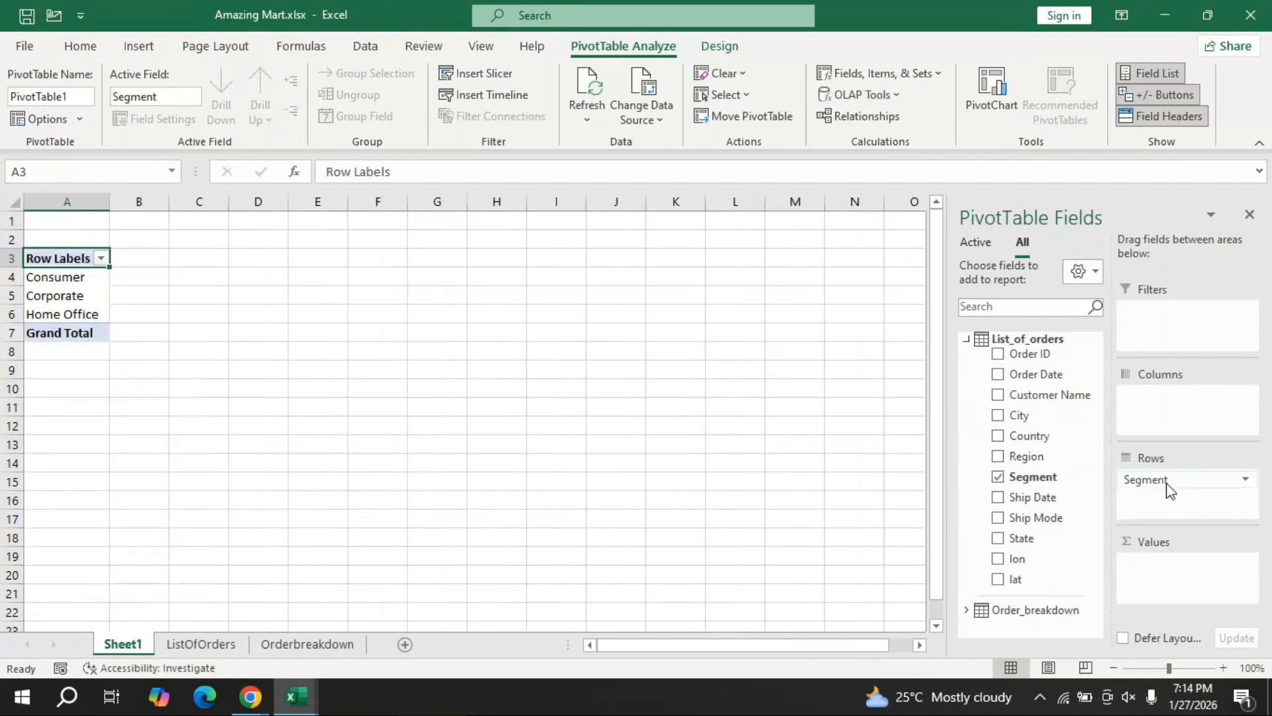
# Add the Sales field from Order_breakdown to the PivotTable's values as a sum.
pyautogui.click(967, 340)
pyautogui.click(967, 368)
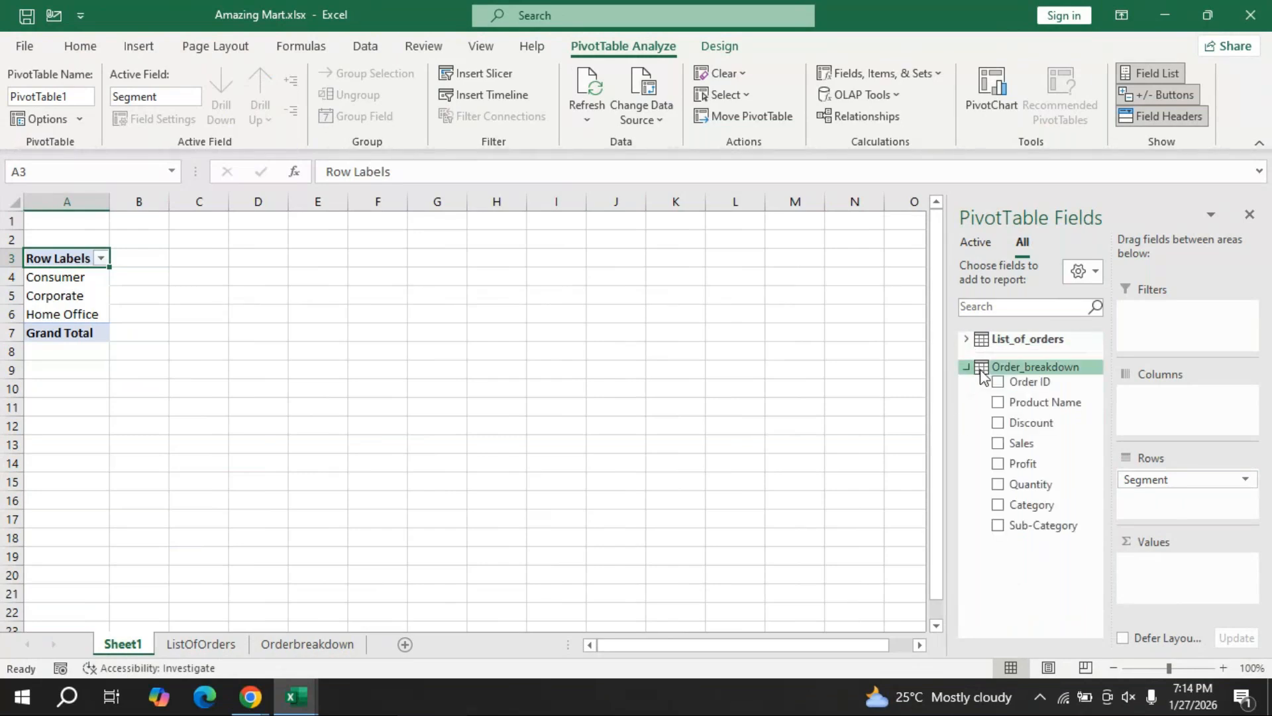
pyautogui.moveTo(1025, 455); pyautogui.dragTo(1159, 561)
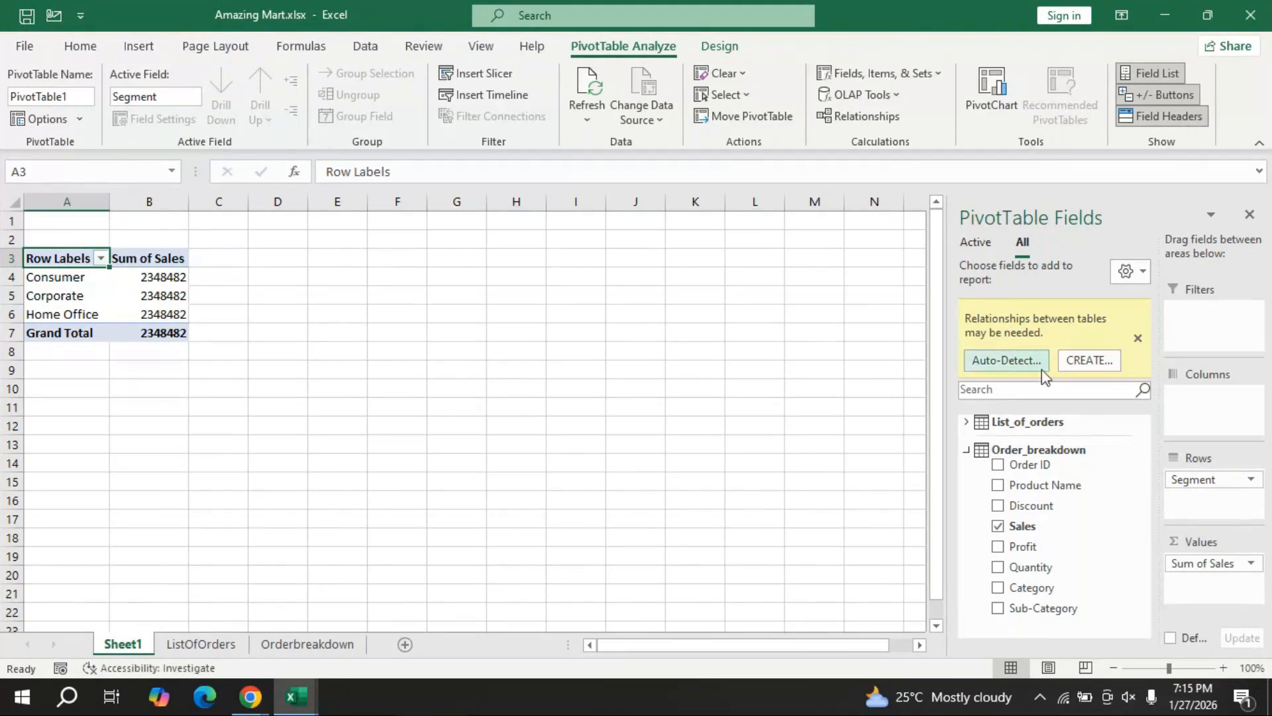
# Create a relationship between List_of_orders and Order_breakdown, using Order ID as both the foreign and the related primary column.
pyautogui.click(1094, 365)
pyautogui.moveTo(893, 155); pyautogui.dragTo(572, 129)
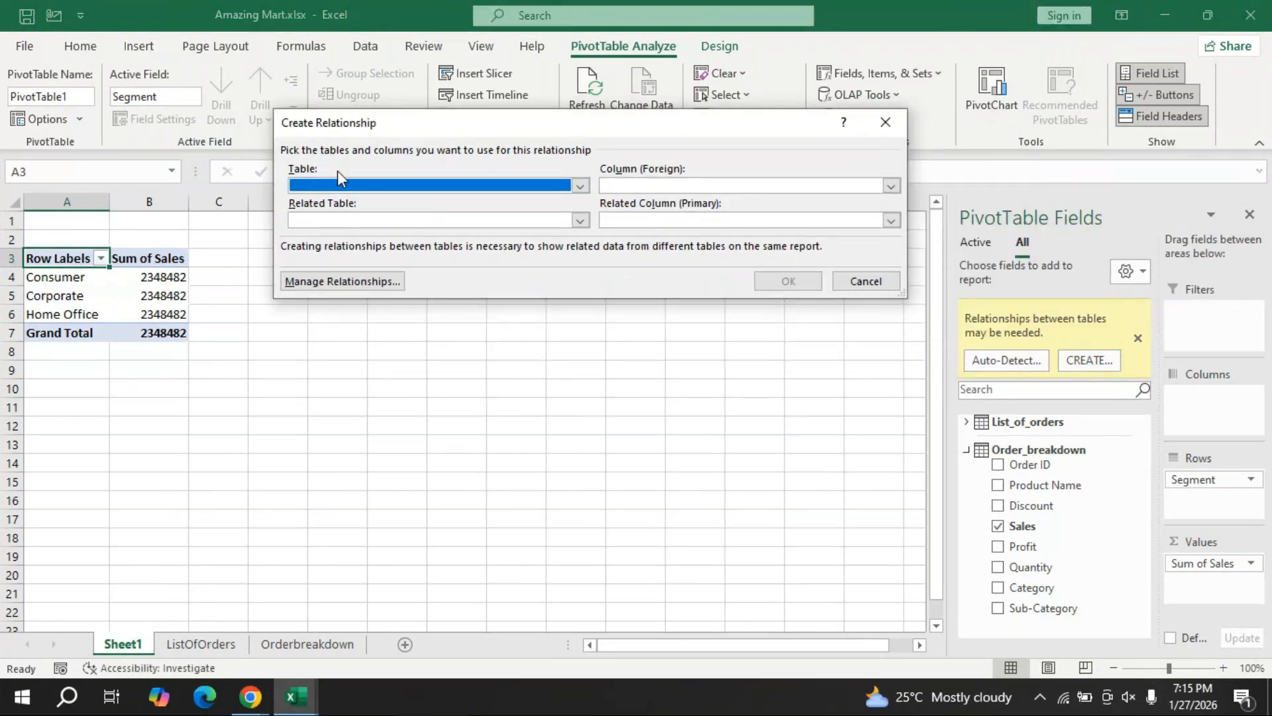
pyautogui.click(580, 187)
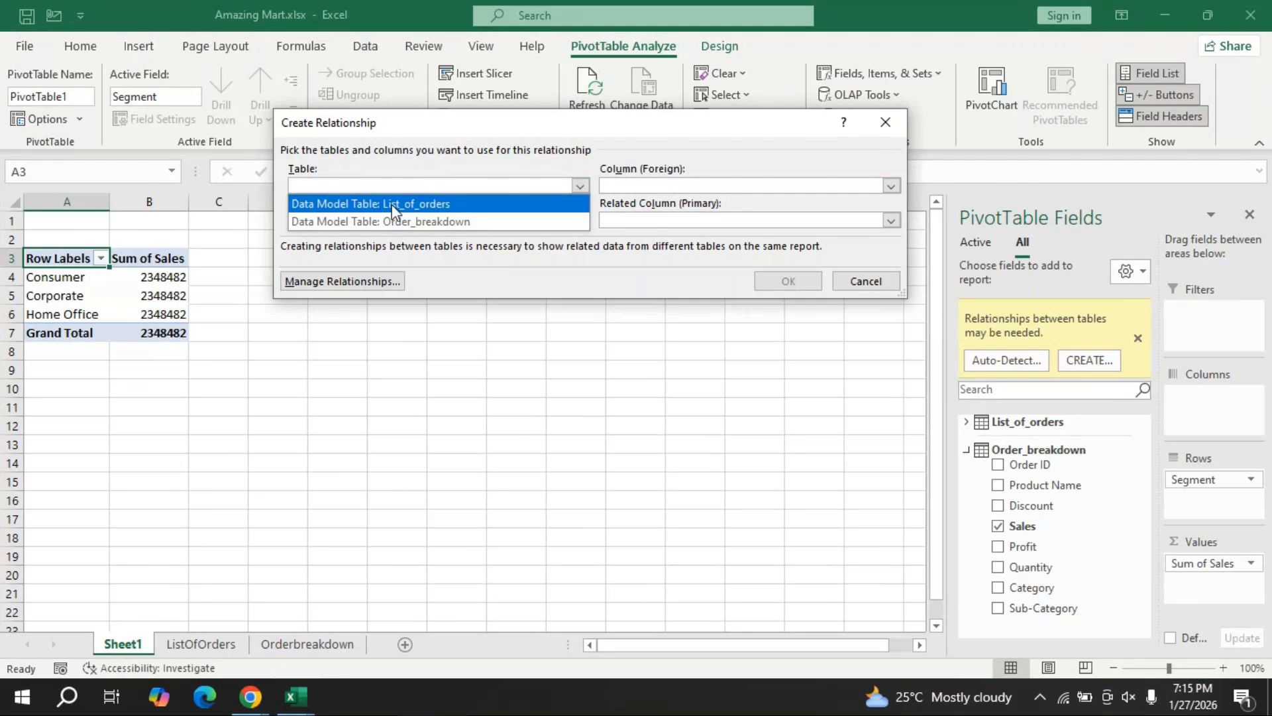
pyautogui.click(432, 204)
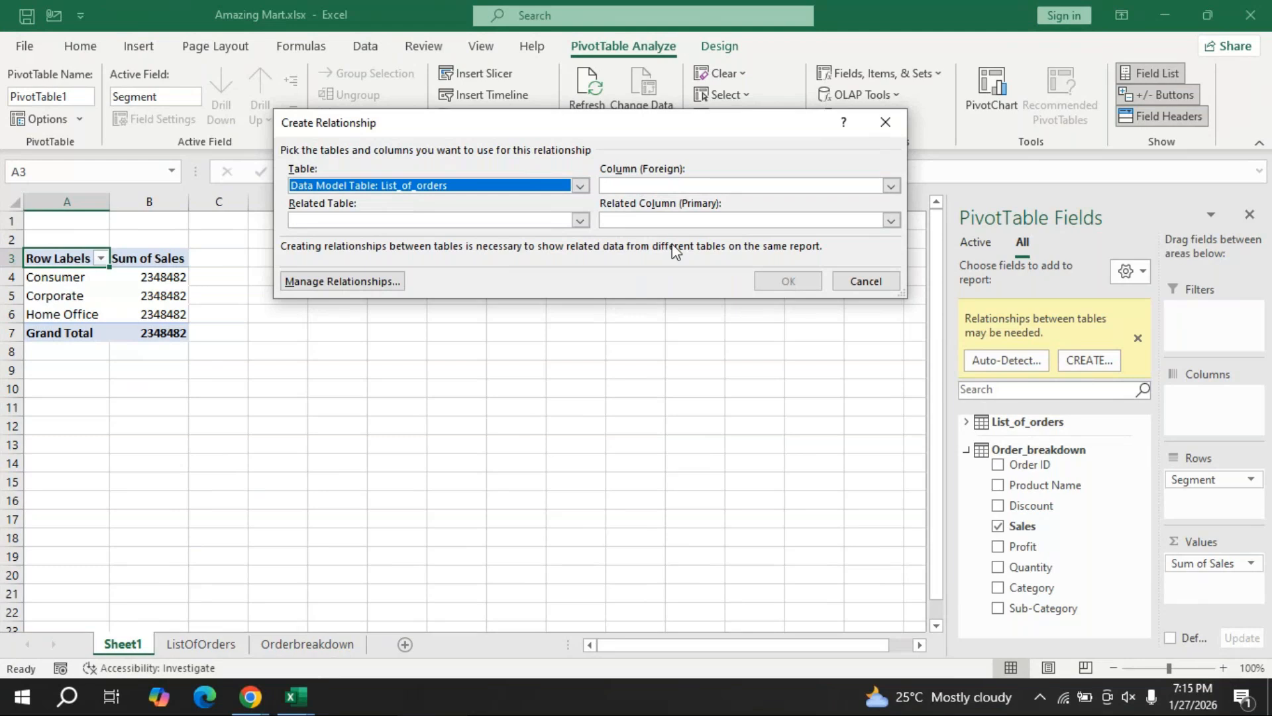
pyautogui.click(891, 188)
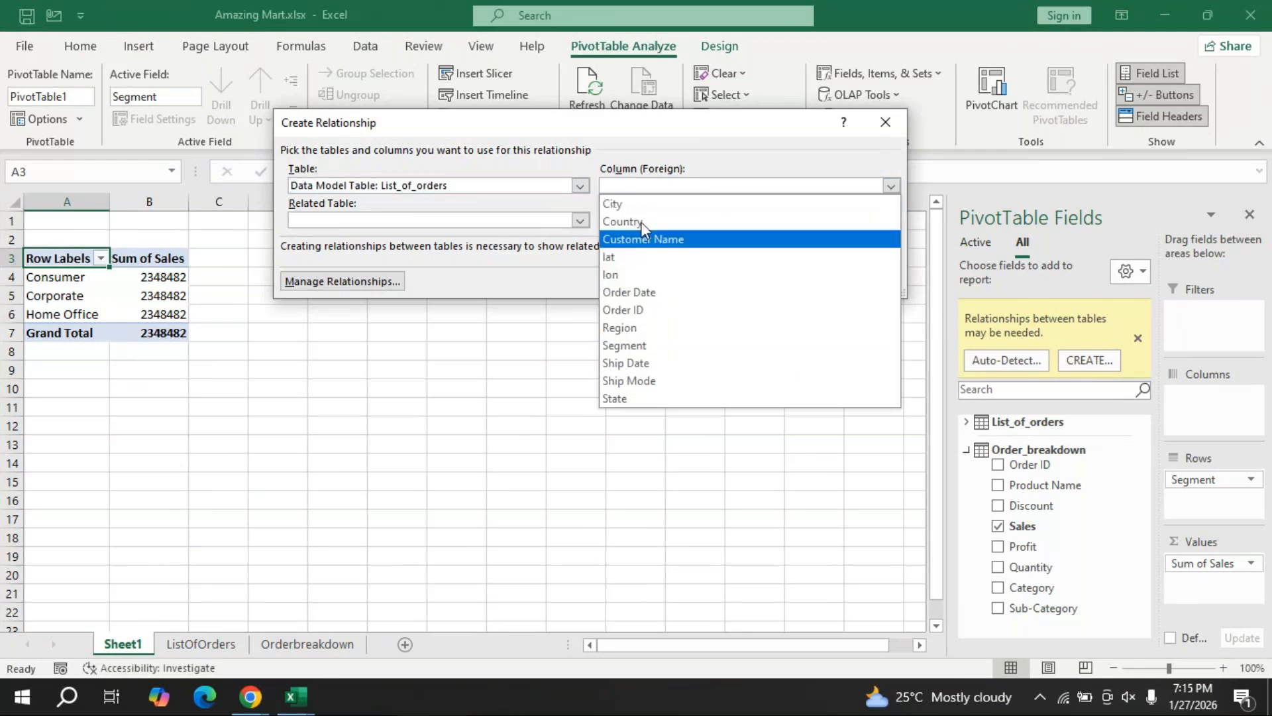
pyautogui.click(642, 309)
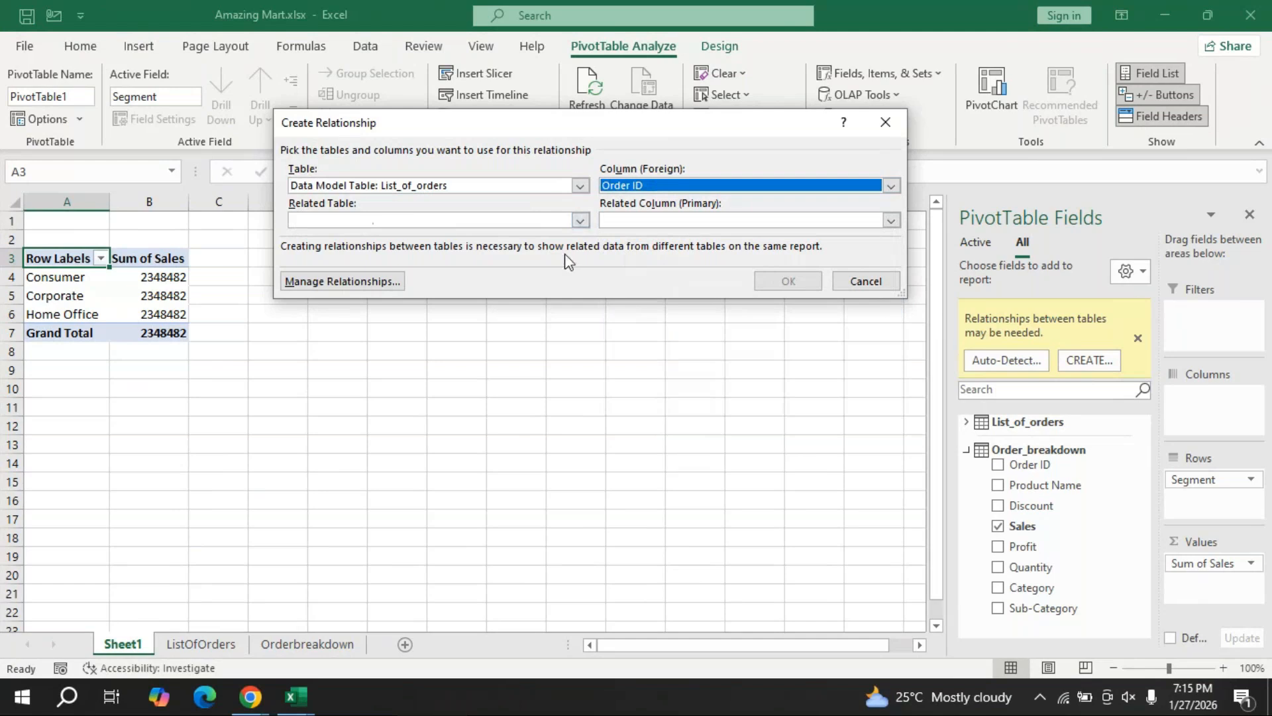
pyautogui.click(588, 224)
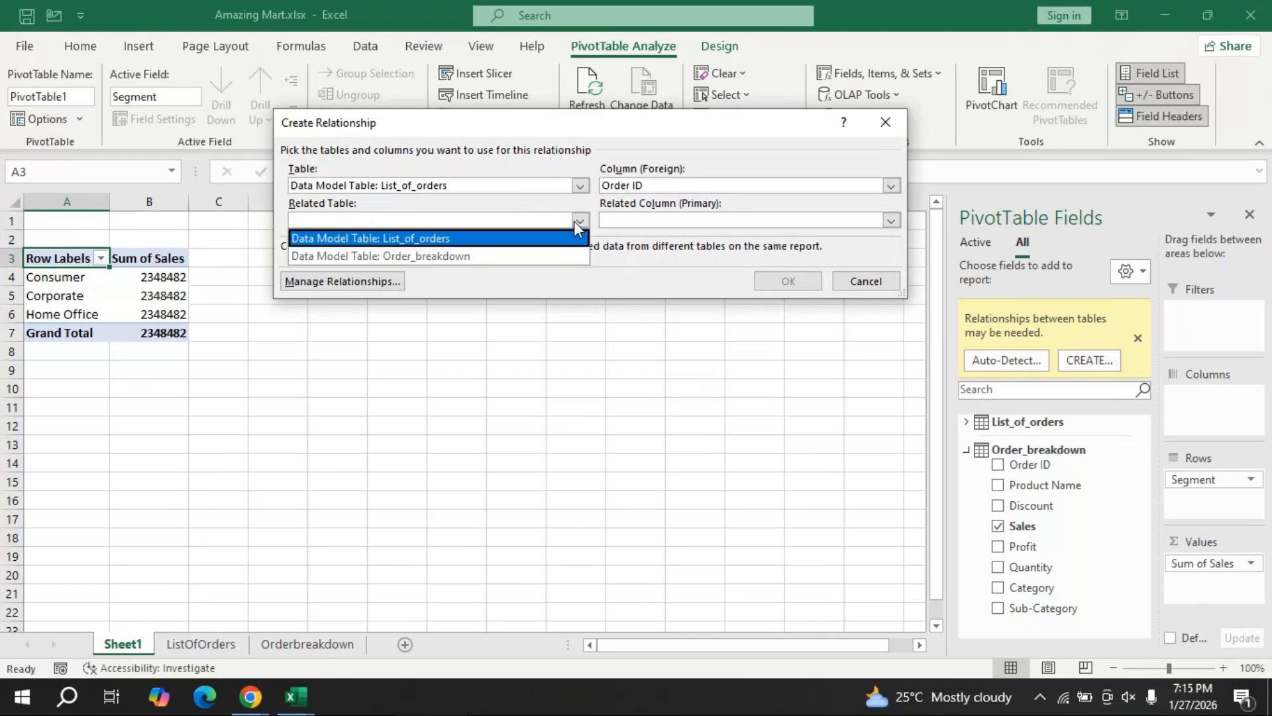
pyautogui.click(440, 255)
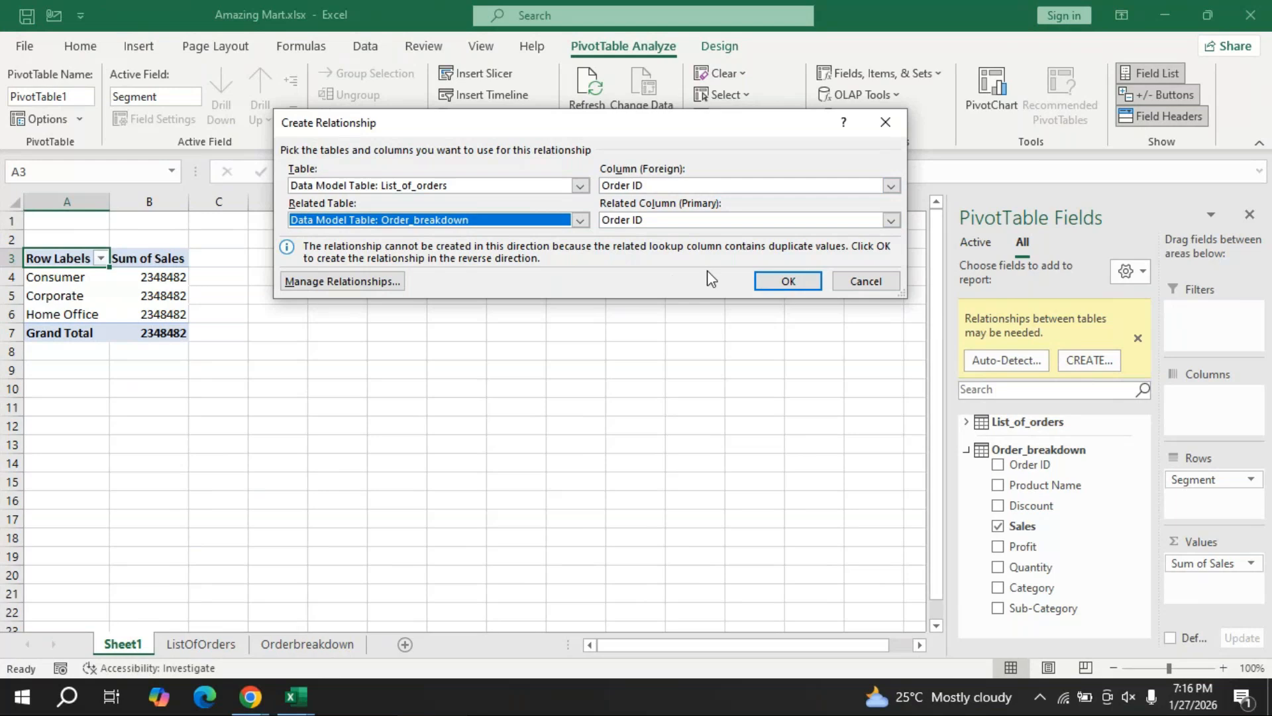
pyautogui.click(888, 221)
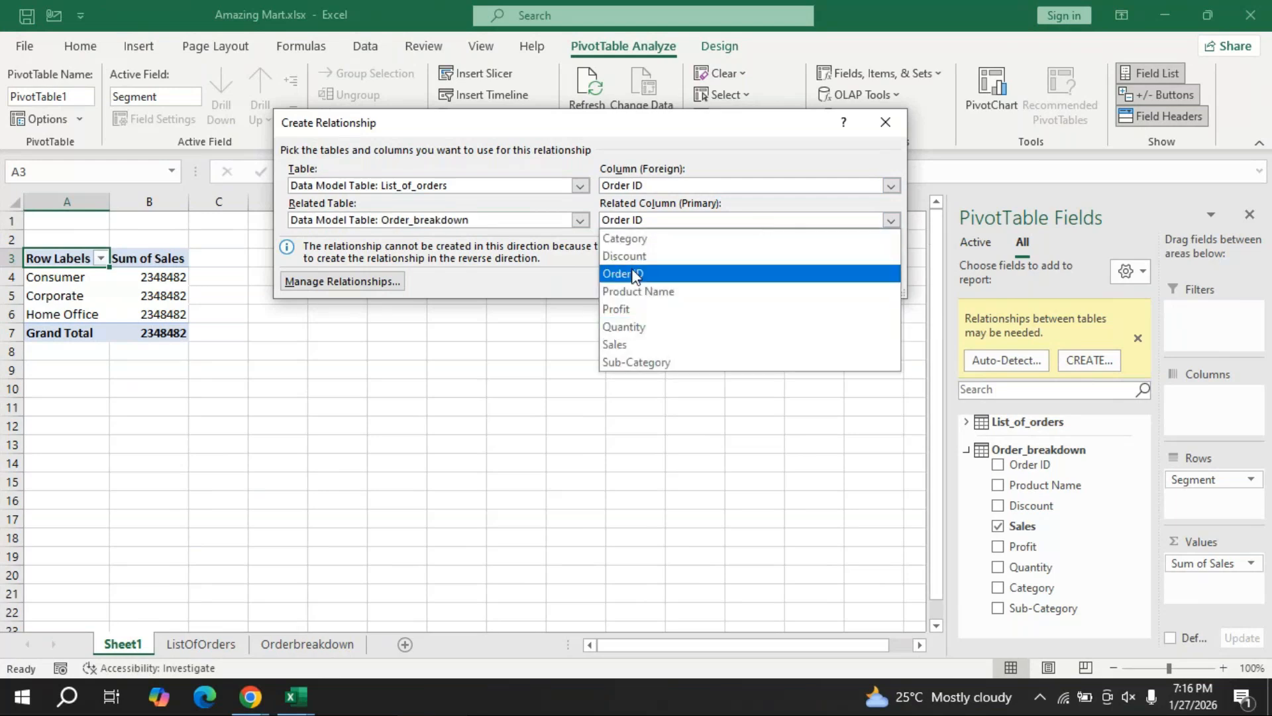
pyautogui.click(587, 279)
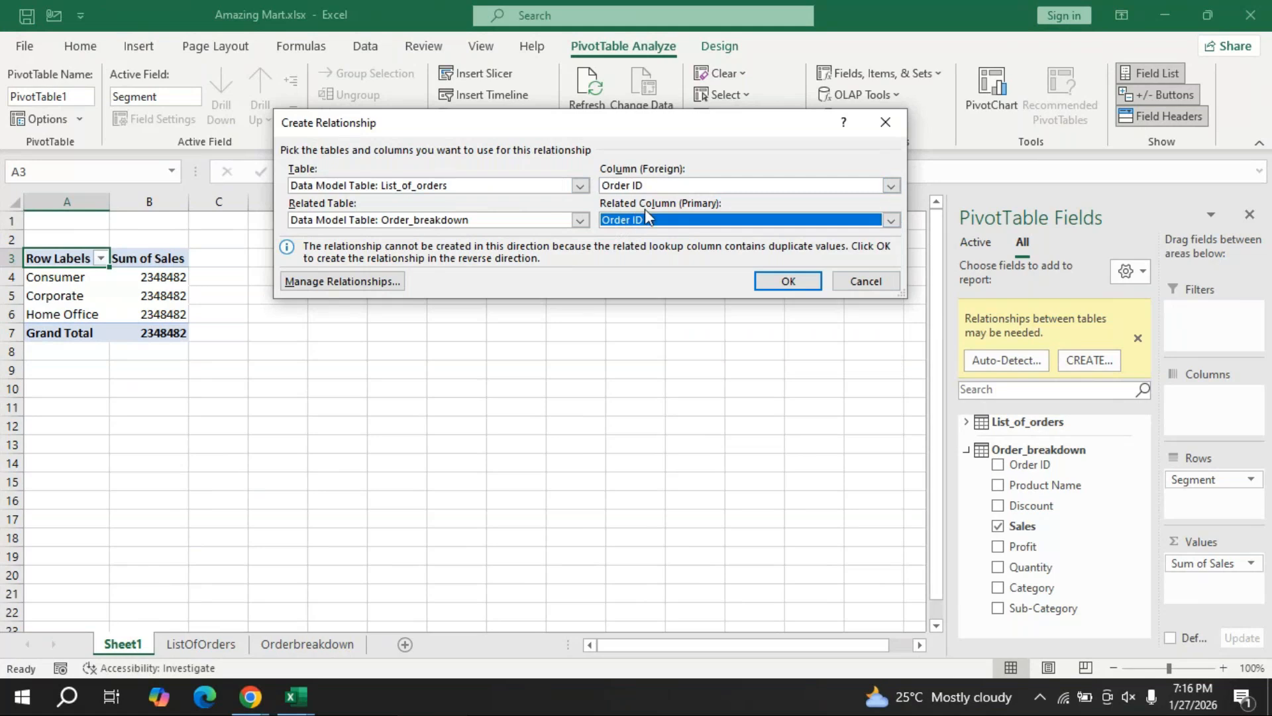
pyautogui.click(795, 282)
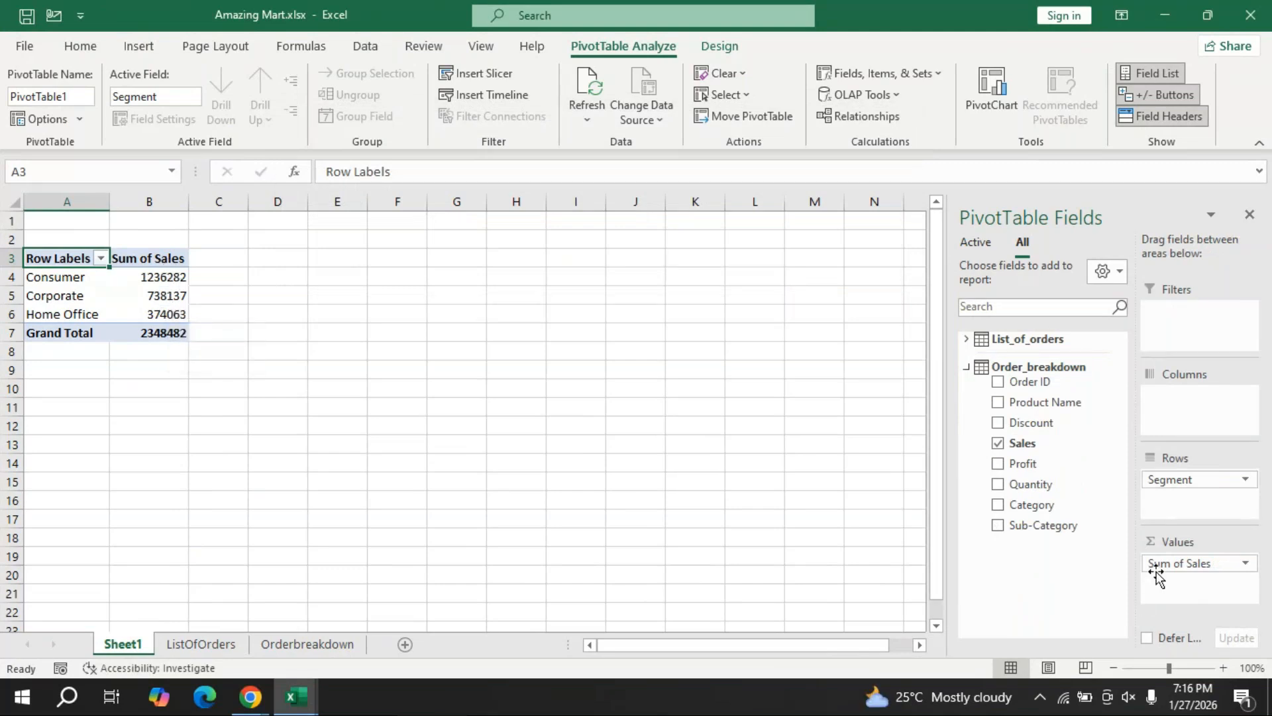
# Collapse the Order_breakdown field list and change the PivotTable's Sales value field to summarize by Average.
pyautogui.click(966, 368)
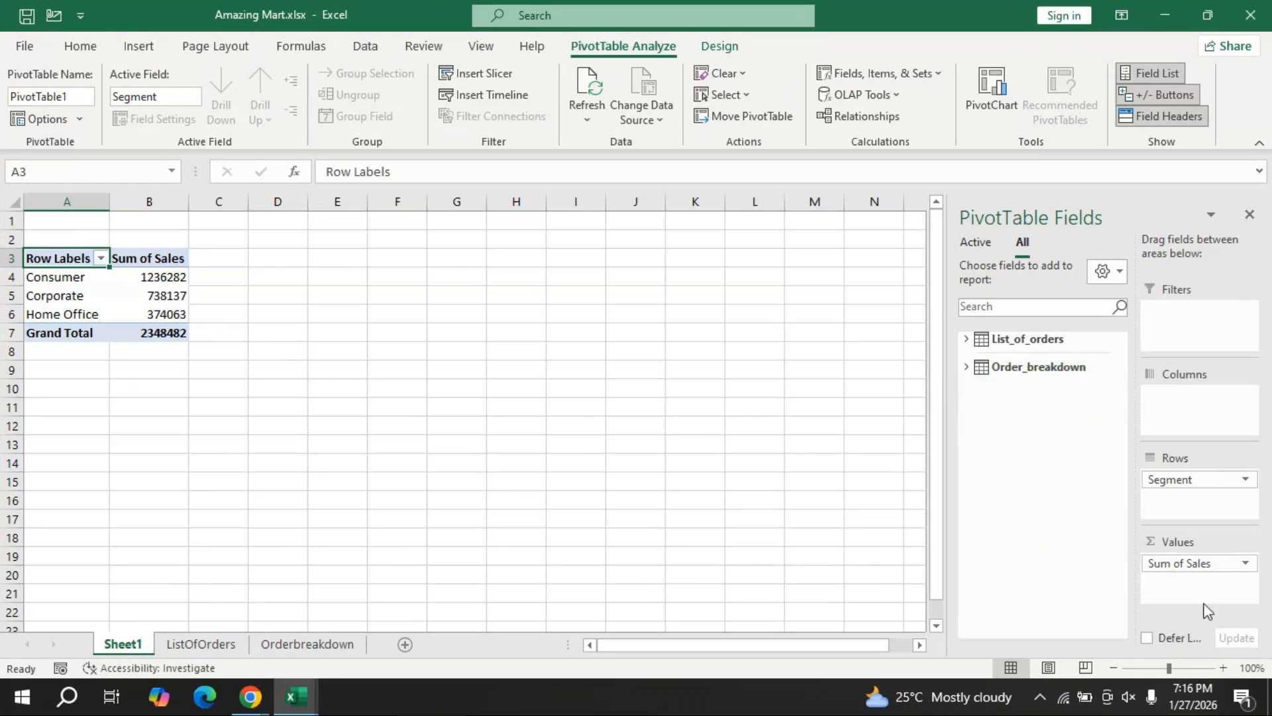
pyautogui.click(1187, 563)
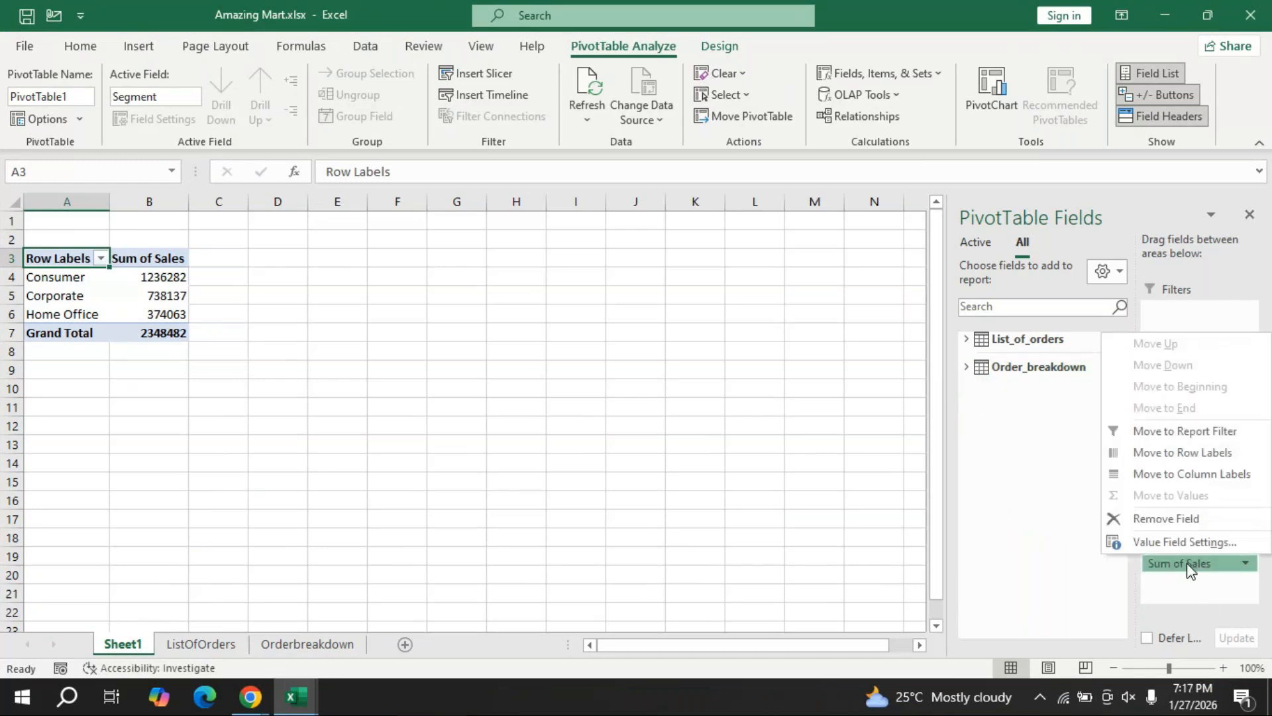
pyautogui.click(1182, 543)
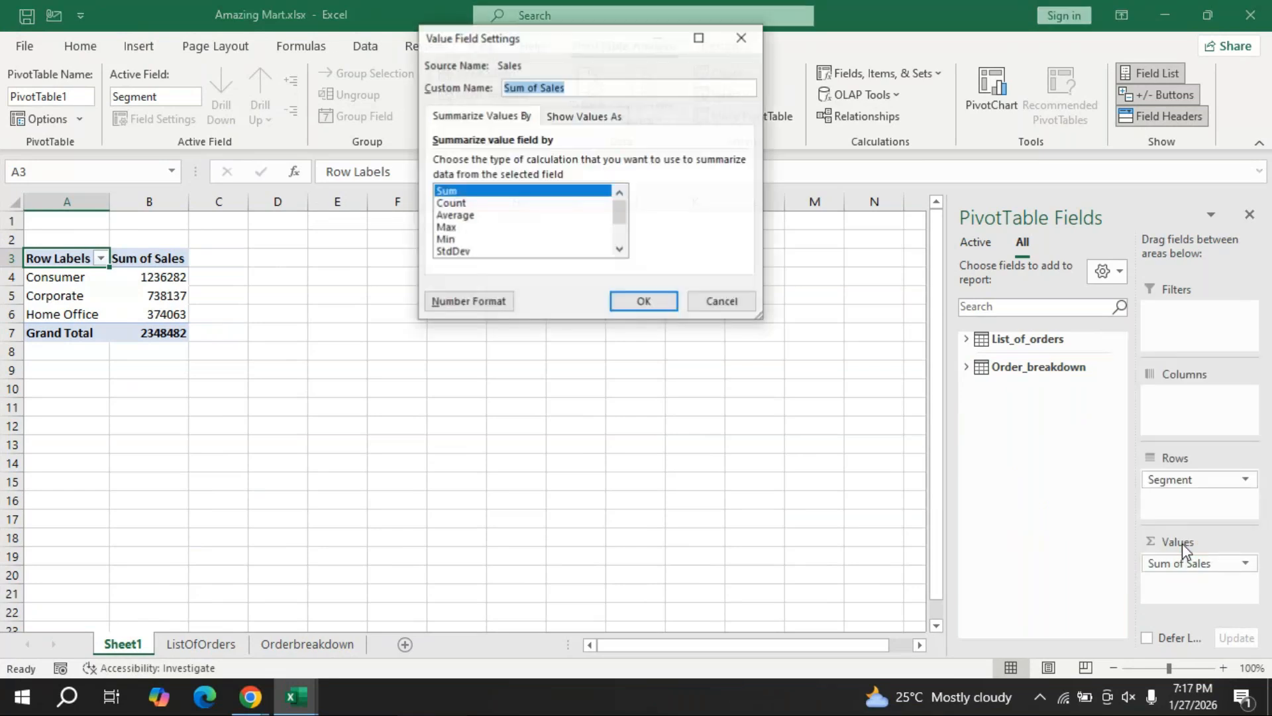
pyautogui.click(465, 218)
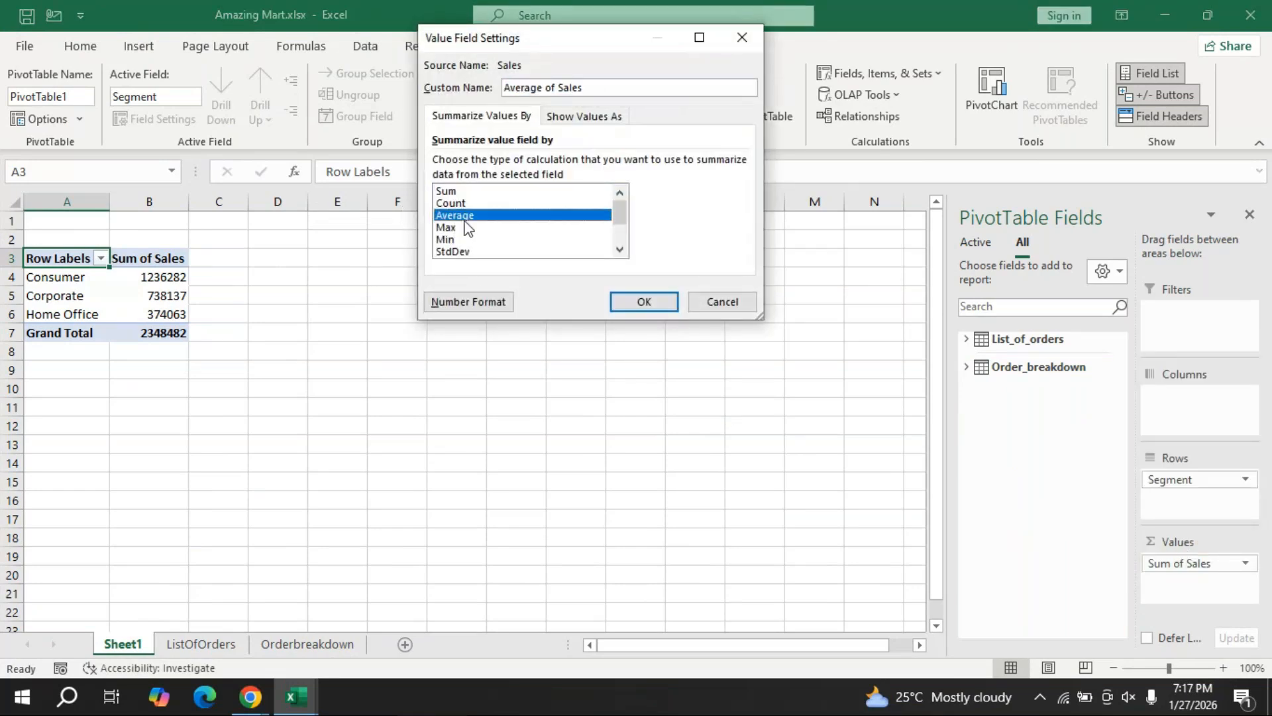
pyautogui.click(646, 301)
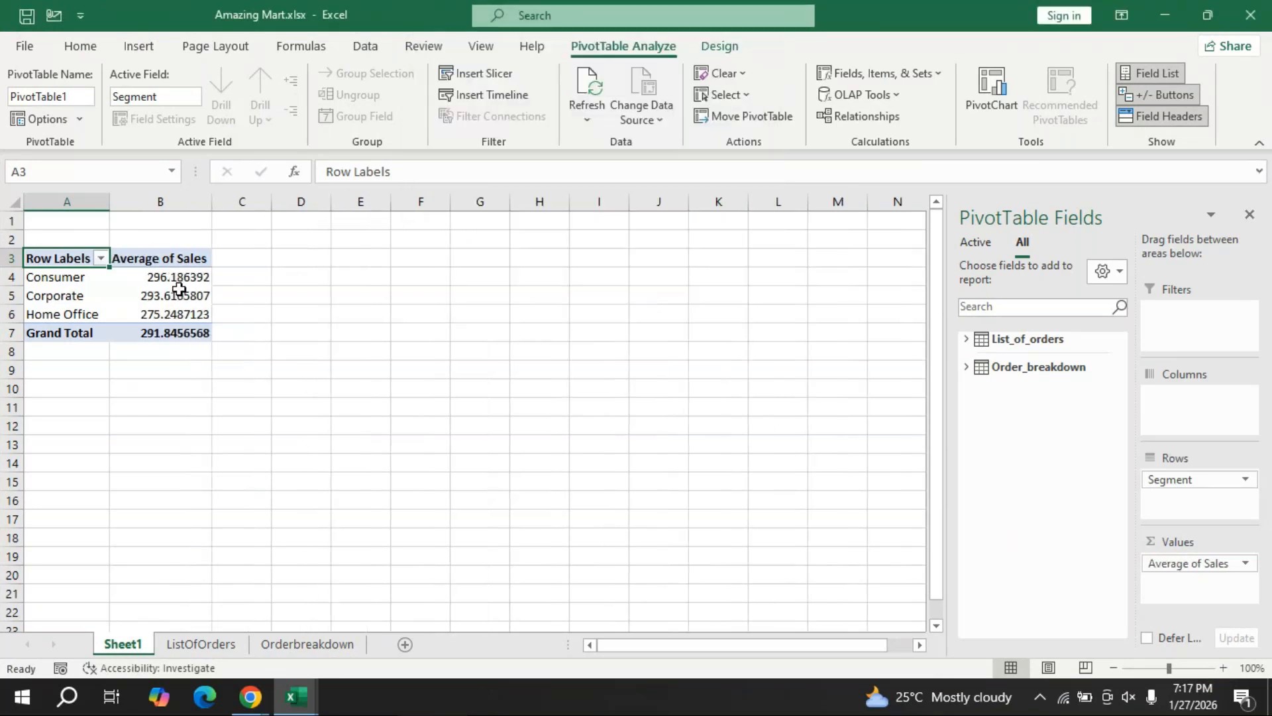
# Format the Average of Sales values, including the grand total, to show no decimal places.
pyautogui.moveTo(196, 279)
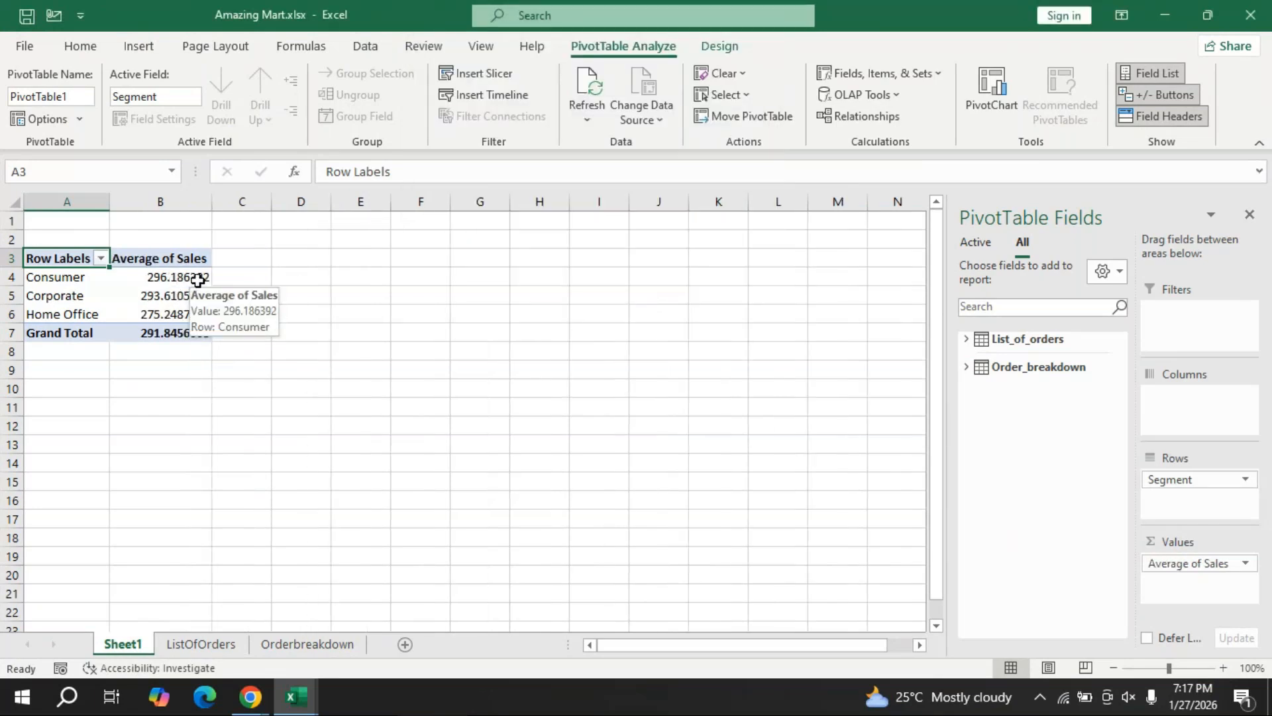
pyautogui.moveTo(196, 279); pyautogui.dragTo(191, 333)
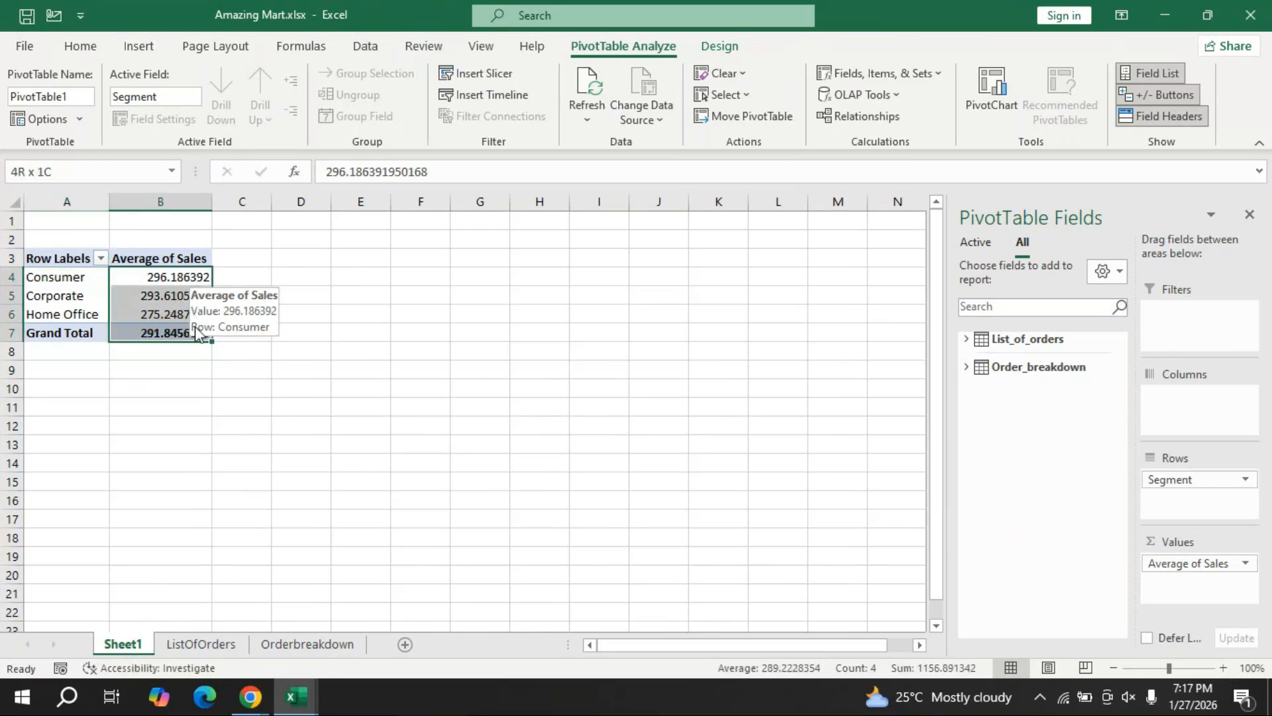
pyautogui.click(81, 46)
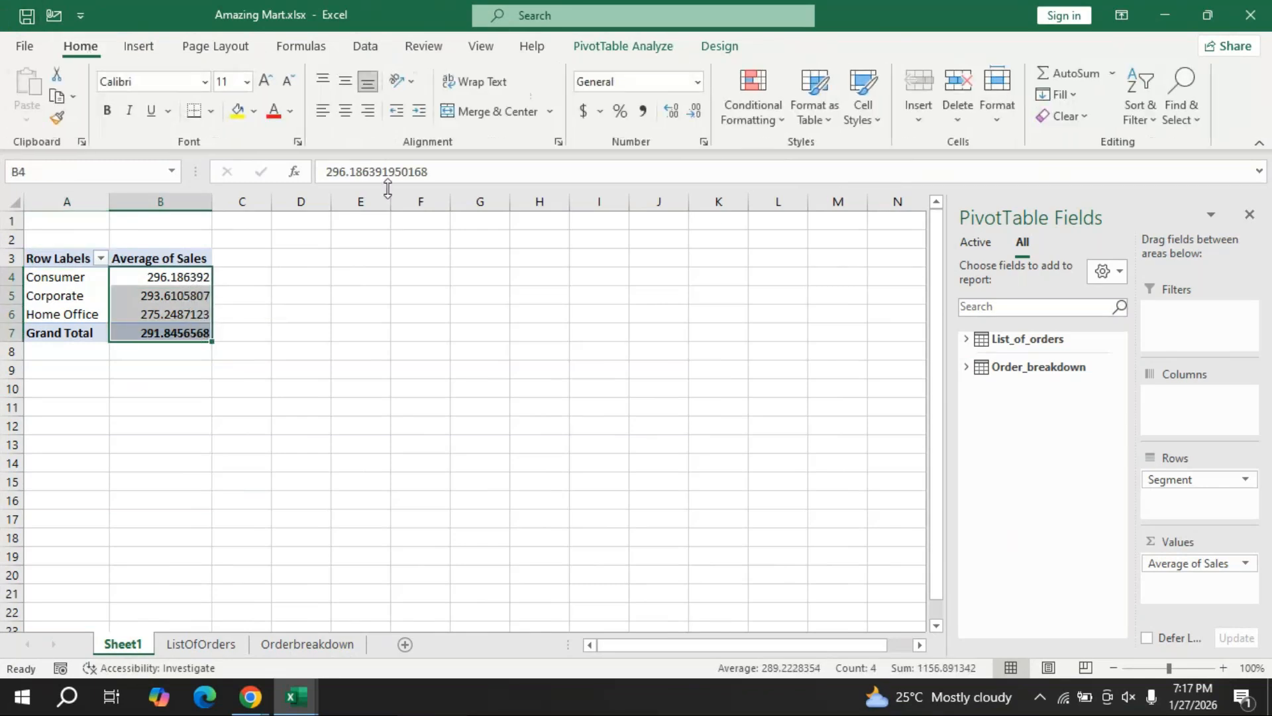
pyautogui.click(692, 113)
pyautogui.click(691, 113)
pyautogui.click(690, 113)
pyautogui.click(691, 113)
pyautogui.click(691, 112)
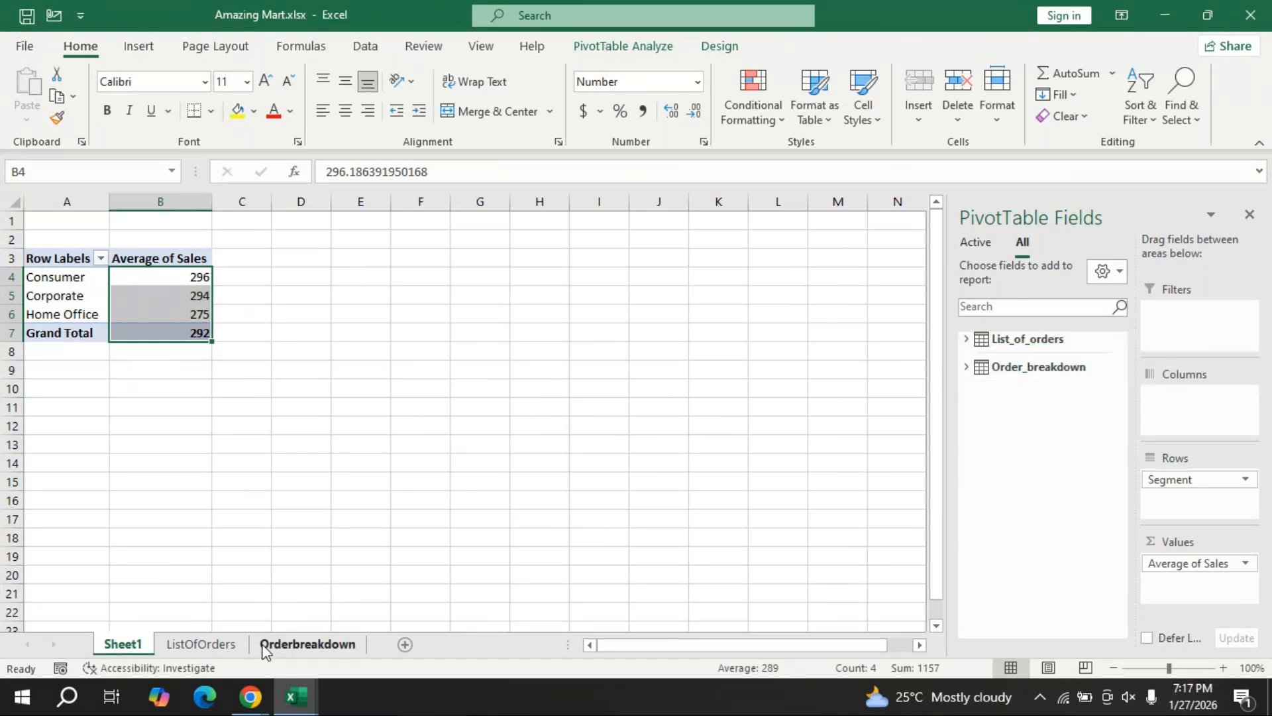
# Look over the ListOfOrders data, and return to Sheet1 to inspect the PivotTable fields of List_of_orders and Order_breakdown.
pyautogui.click(199, 644)
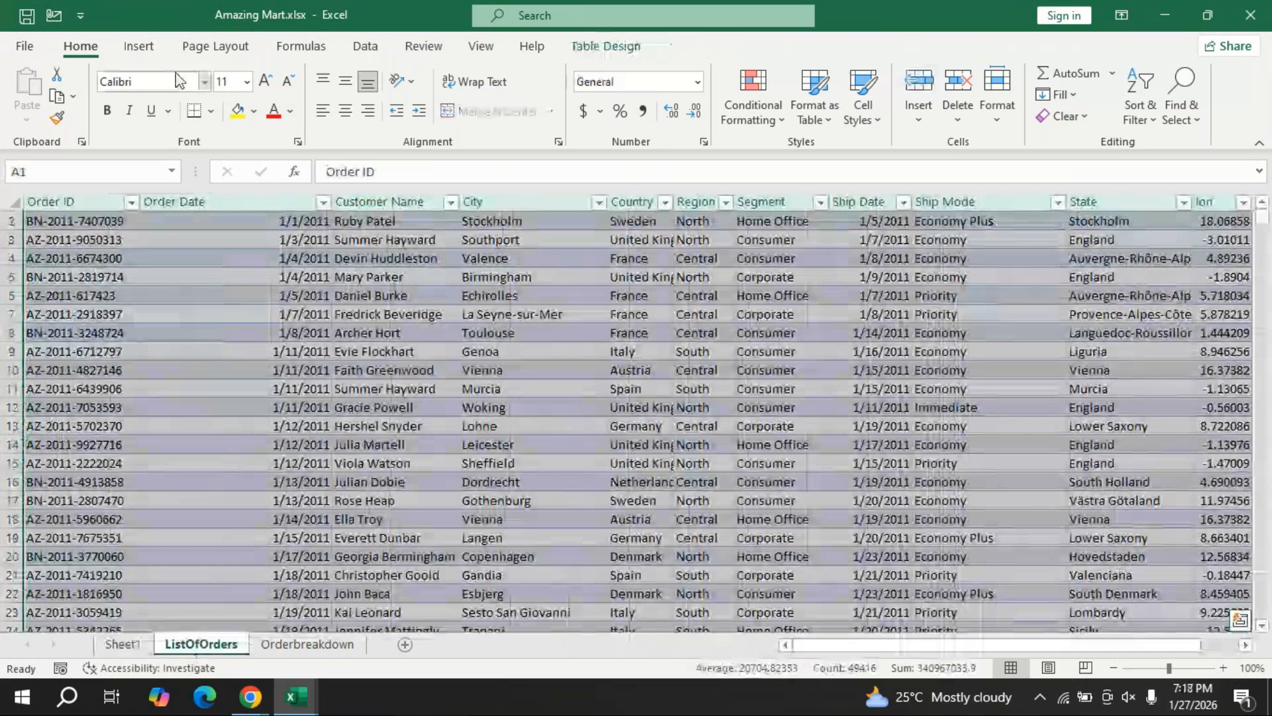
pyautogui.click(136, 49)
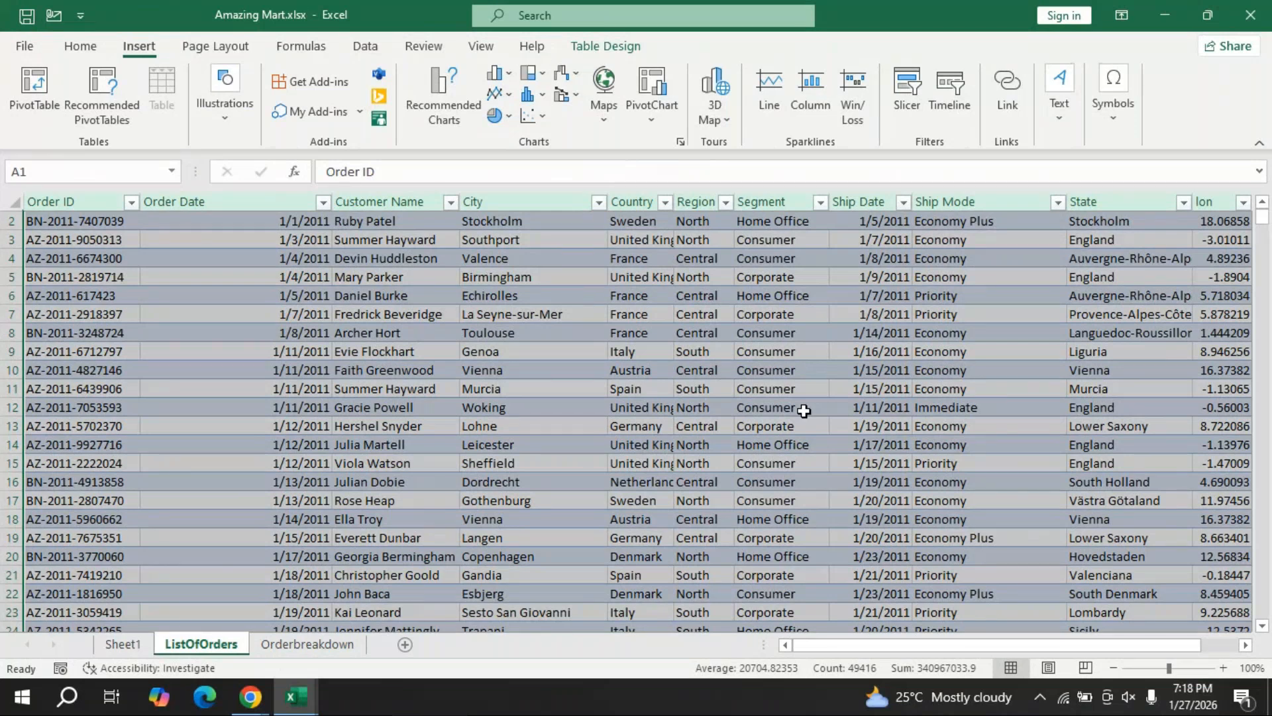
pyautogui.click(132, 644)
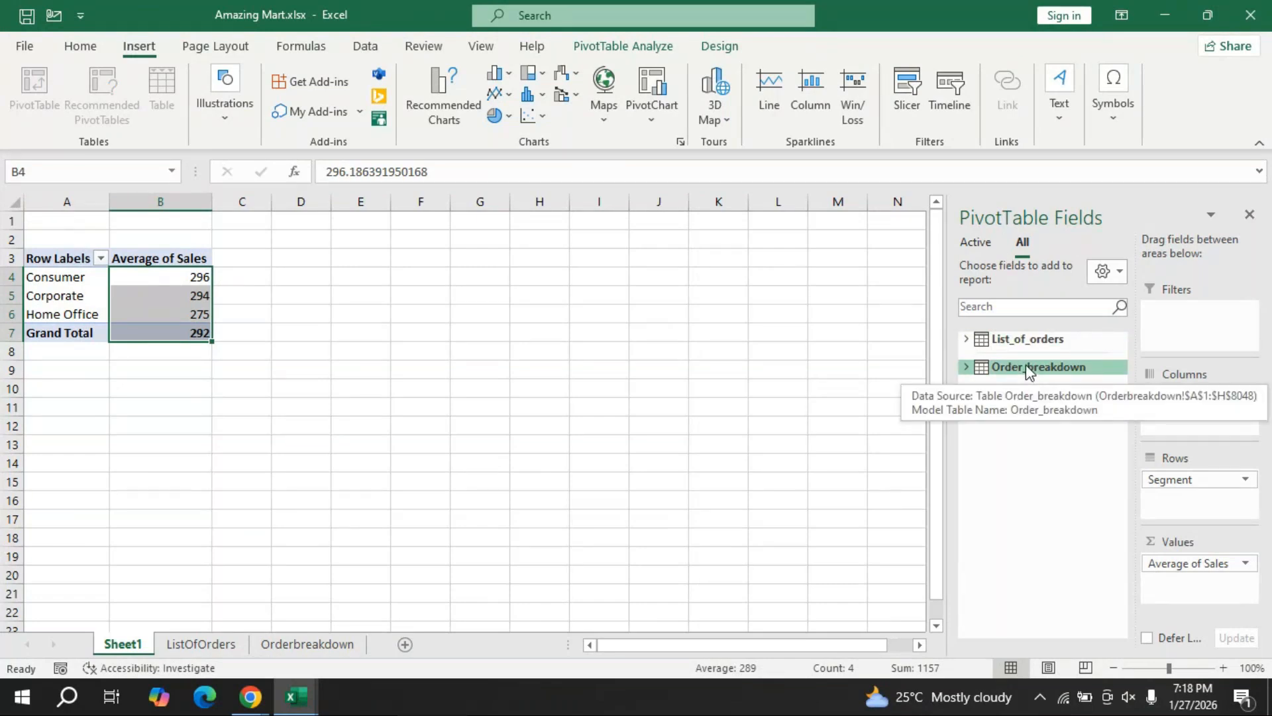
pyautogui.click(965, 340)
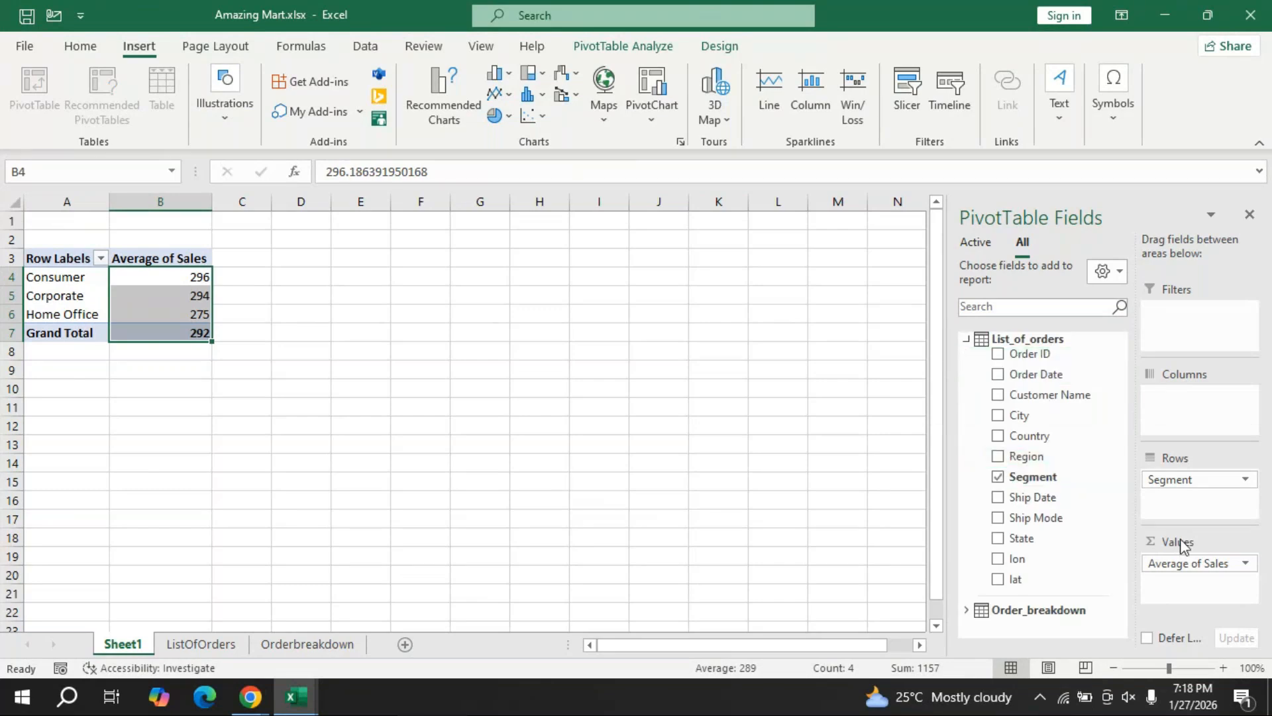
pyautogui.click(966, 340)
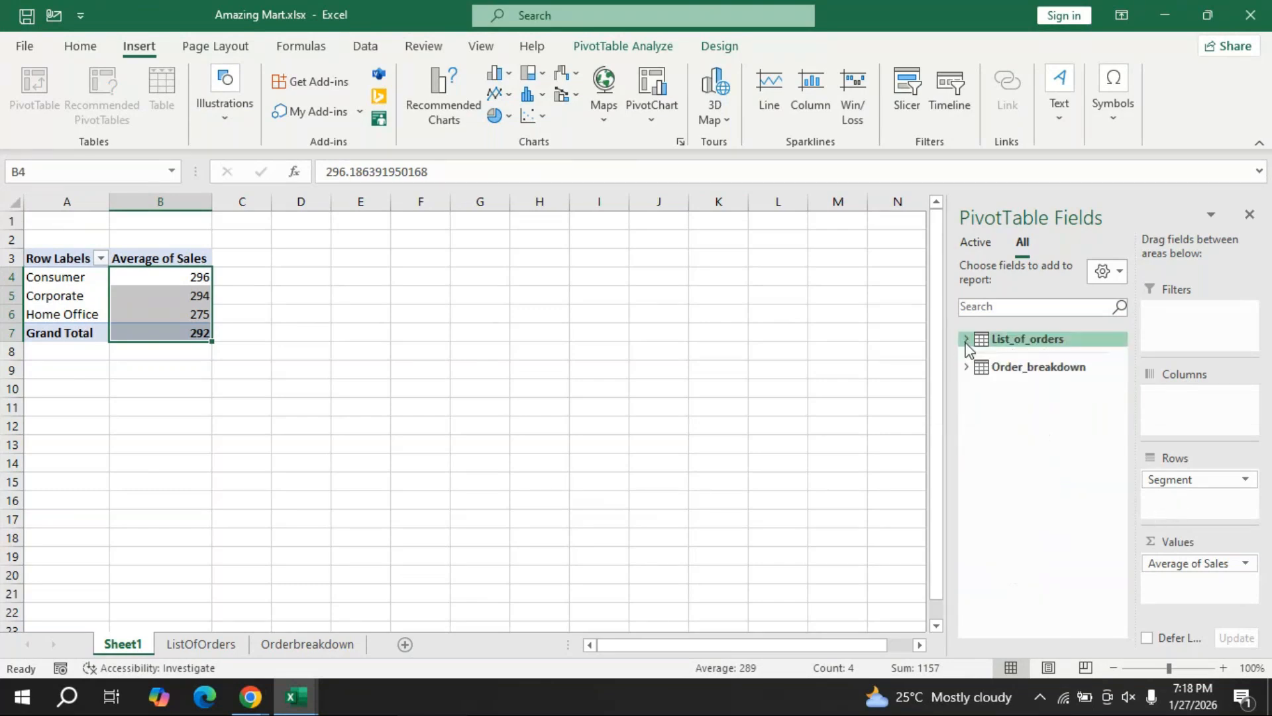
pyautogui.click(966, 367)
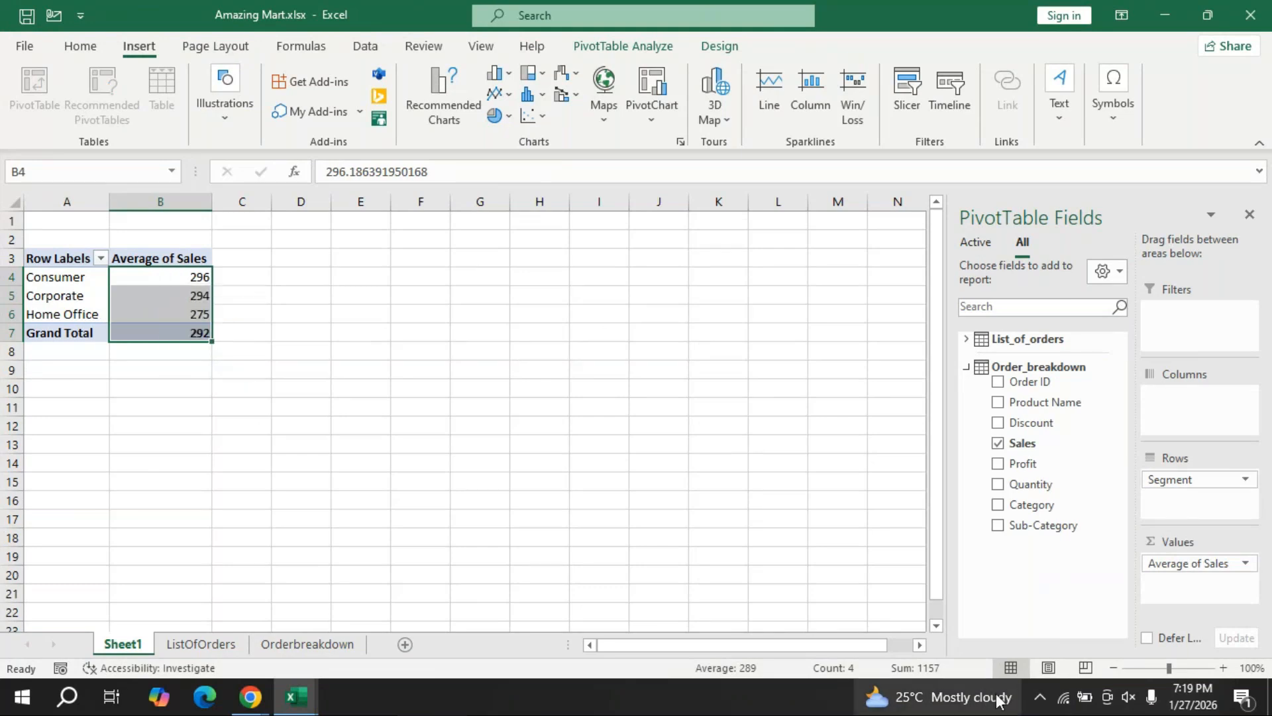
# Check the calculation type in the Average of Sales value field settings and close them without changes.
pyautogui.click(1175, 567)
pyautogui.click(1177, 550)
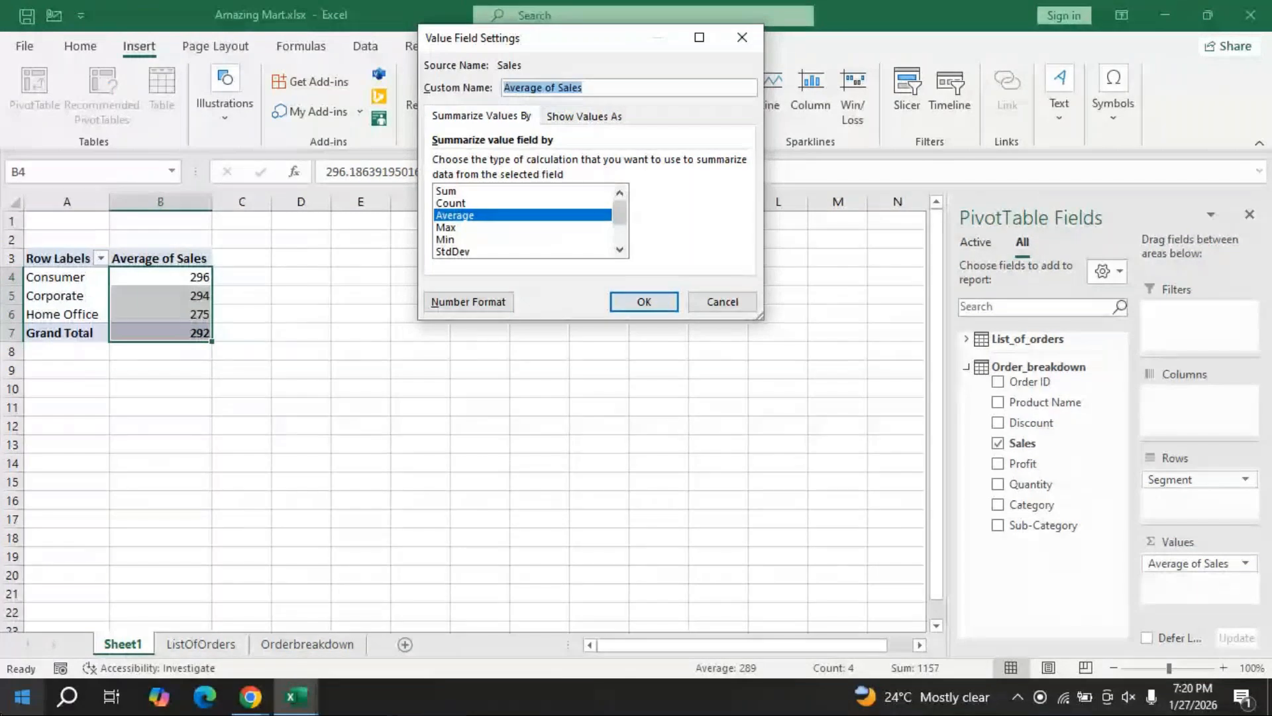
pyautogui.click(741, 45)
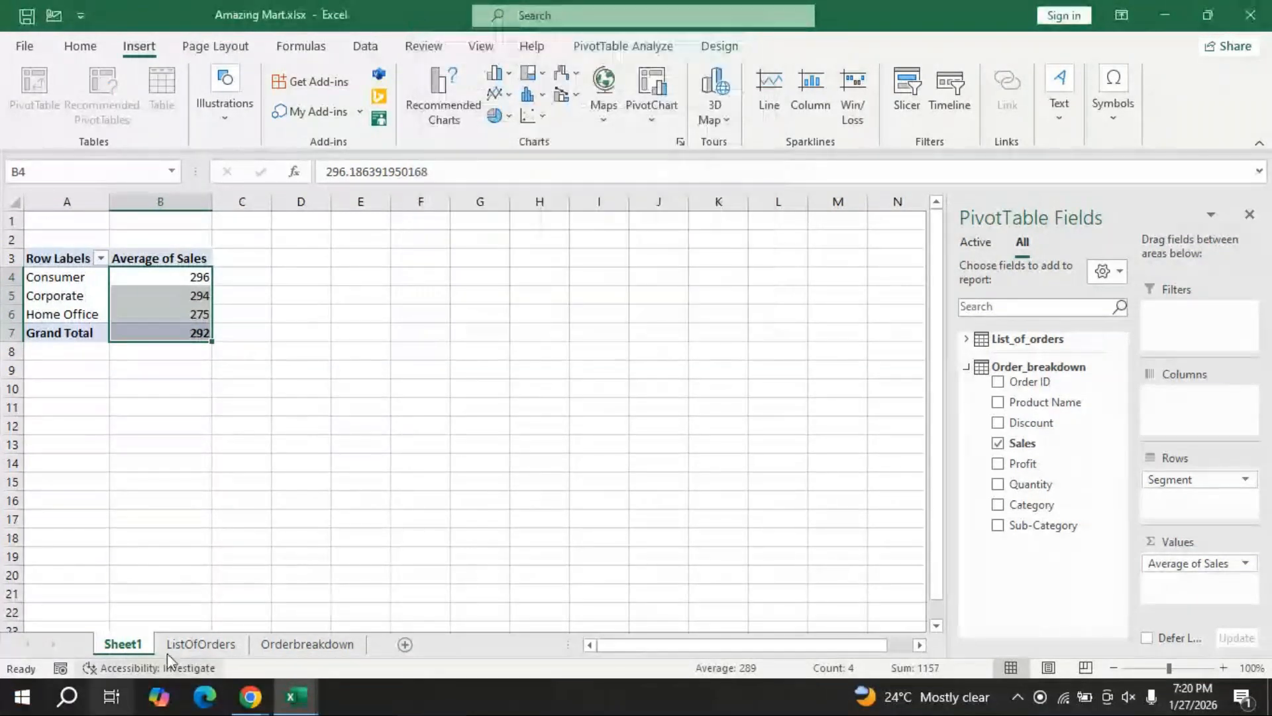
# Check the table names on the ListOfOrders and Orderbreakdown sheets, and return to ListOfOrders to view its insert options.
pyautogui.click(201, 646)
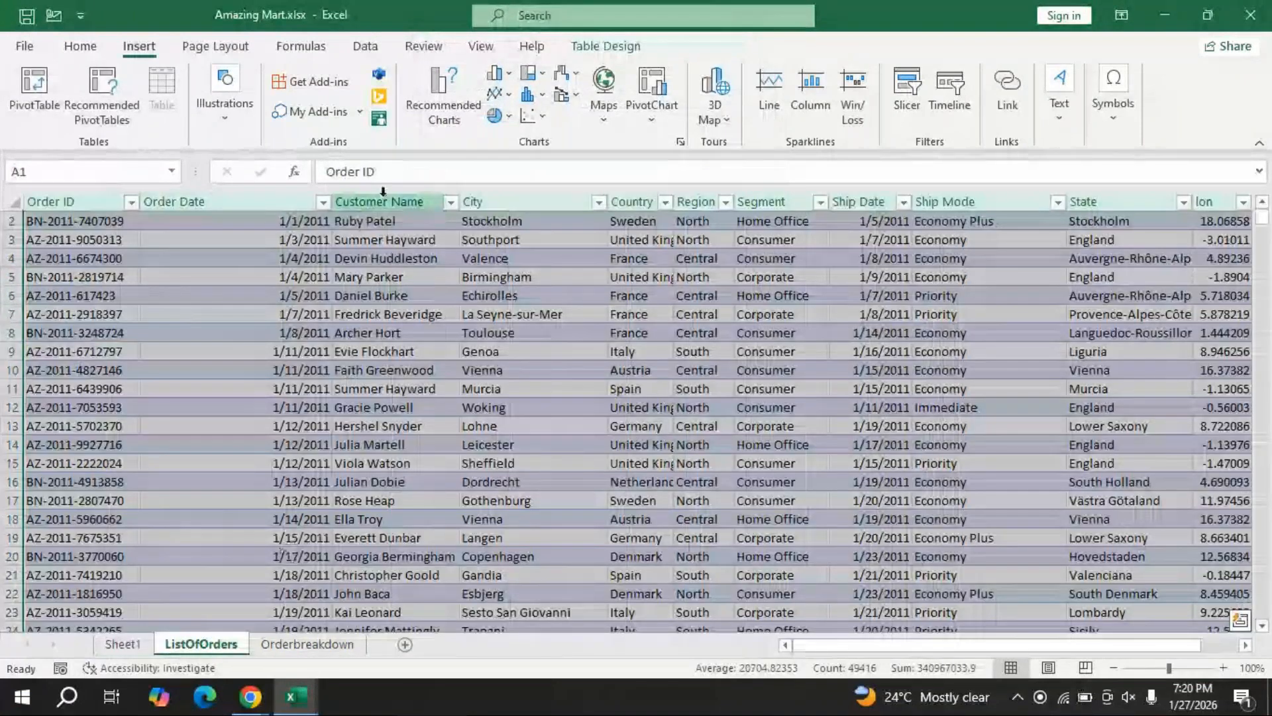
pyautogui.click(604, 46)
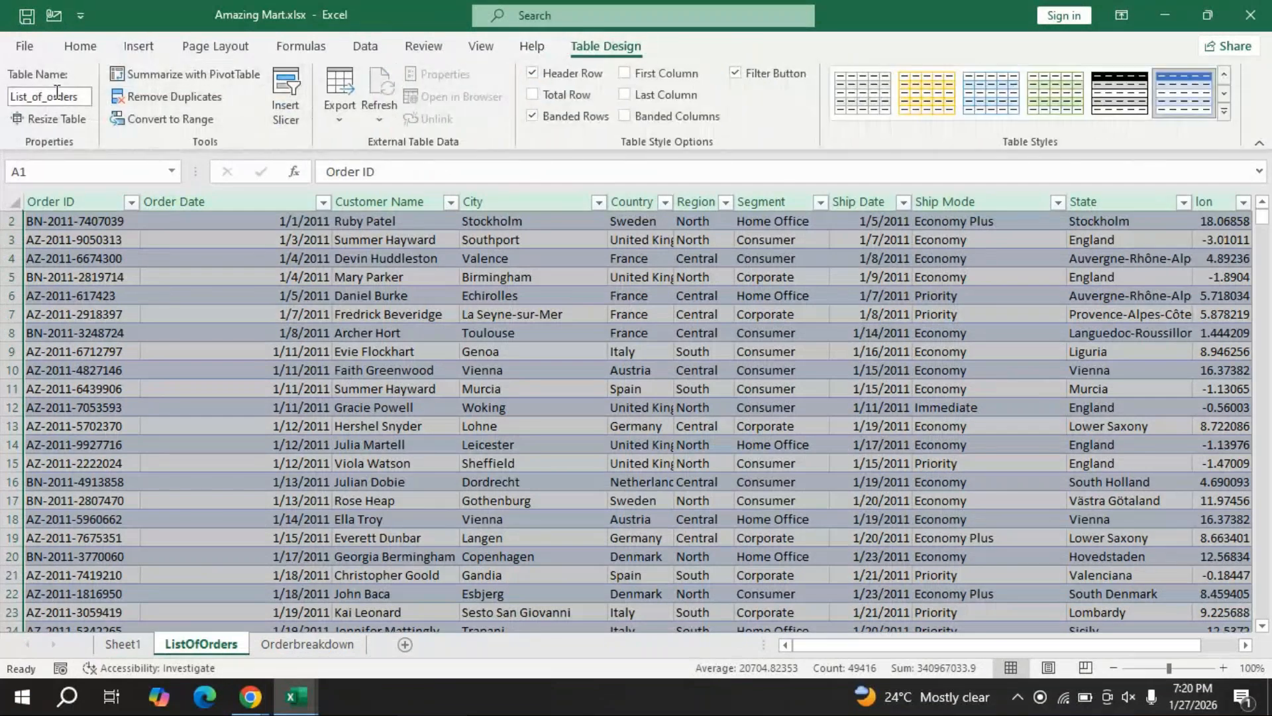
pyautogui.hotkey('ctrl', 'pagedown')
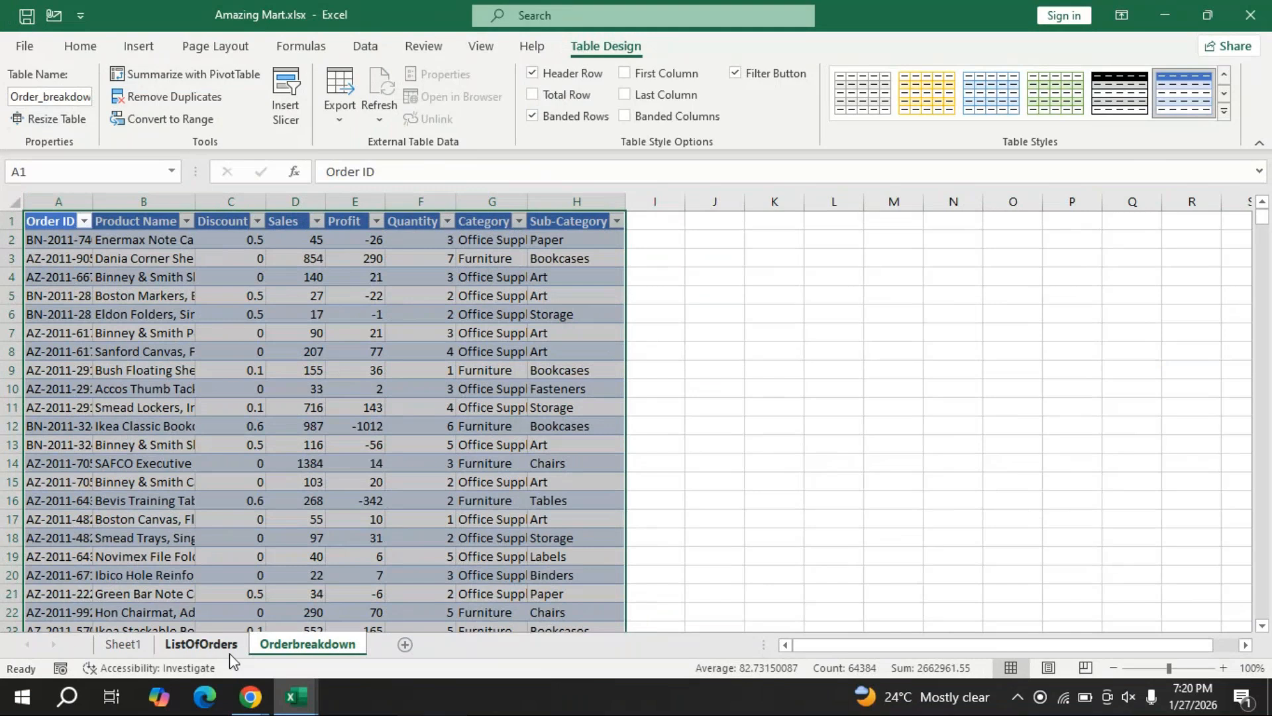
pyautogui.click(202, 645)
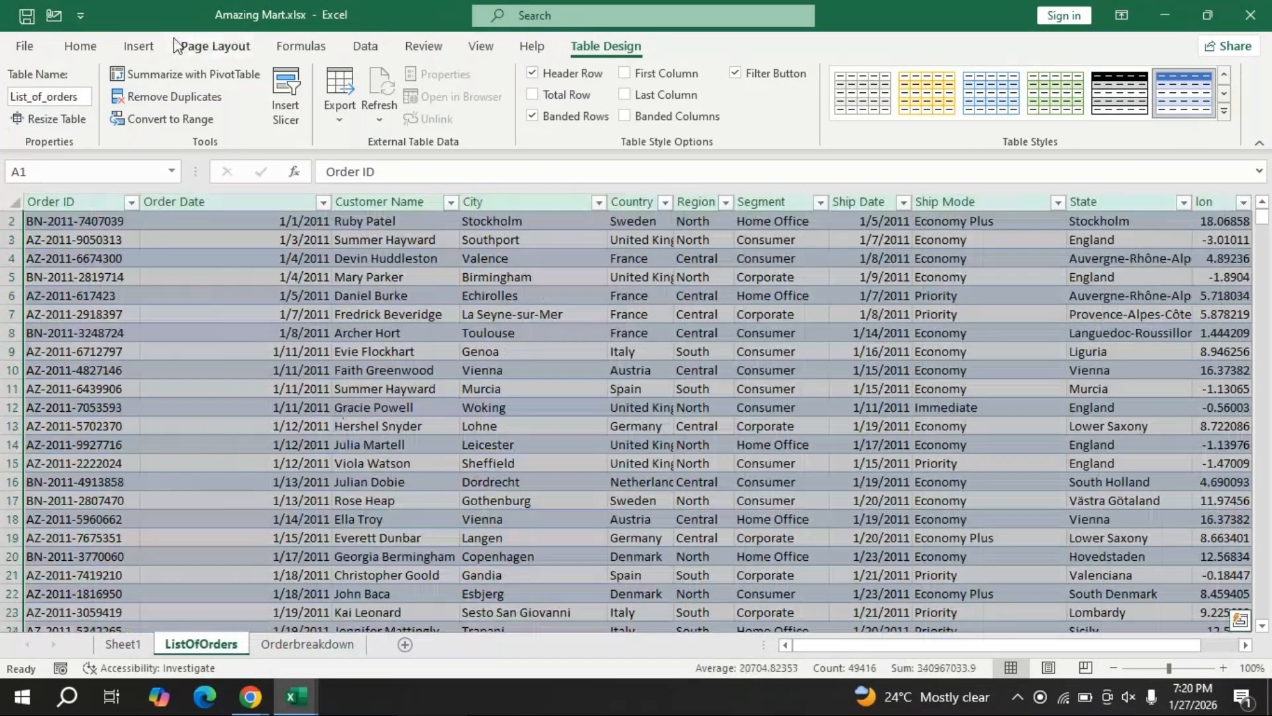
pyautogui.click(139, 47)
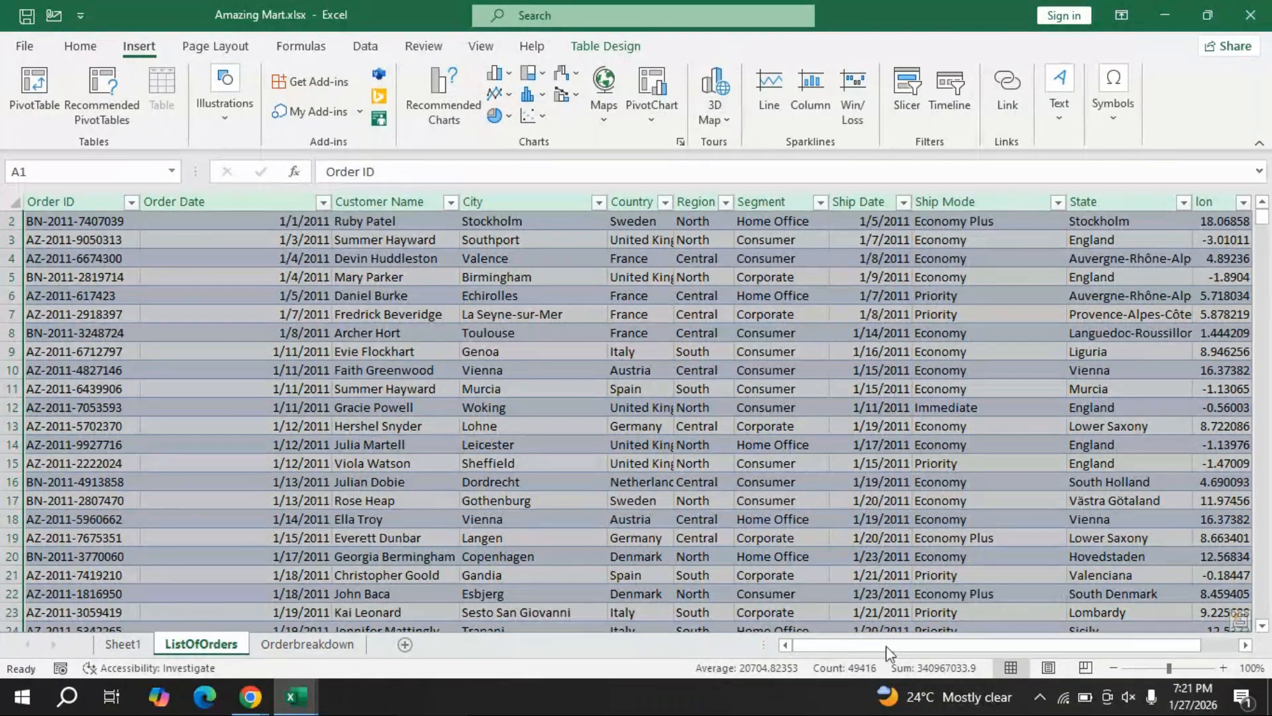
# Return to Sheet1, expand the List_of_orders fields, and review the calculation type in the Average of Sales value field settings.
pyautogui.hotkey('ctrl', 'pageup')
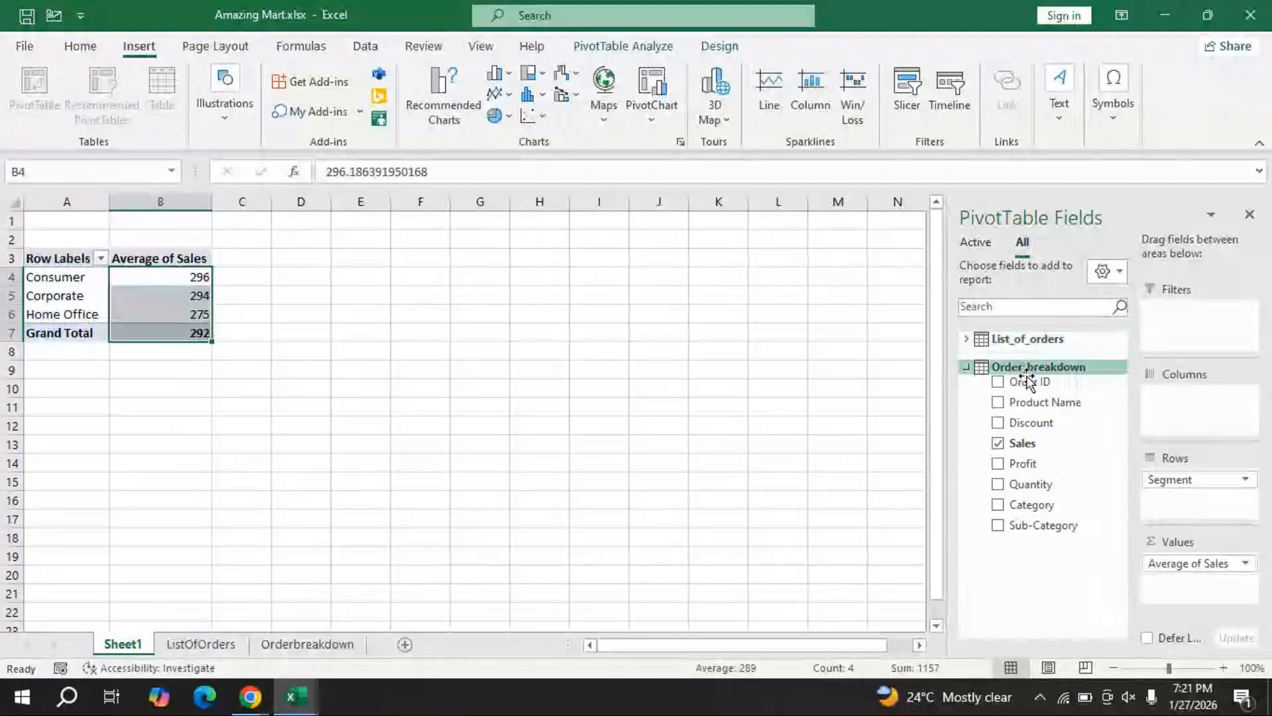
pyautogui.click(966, 339)
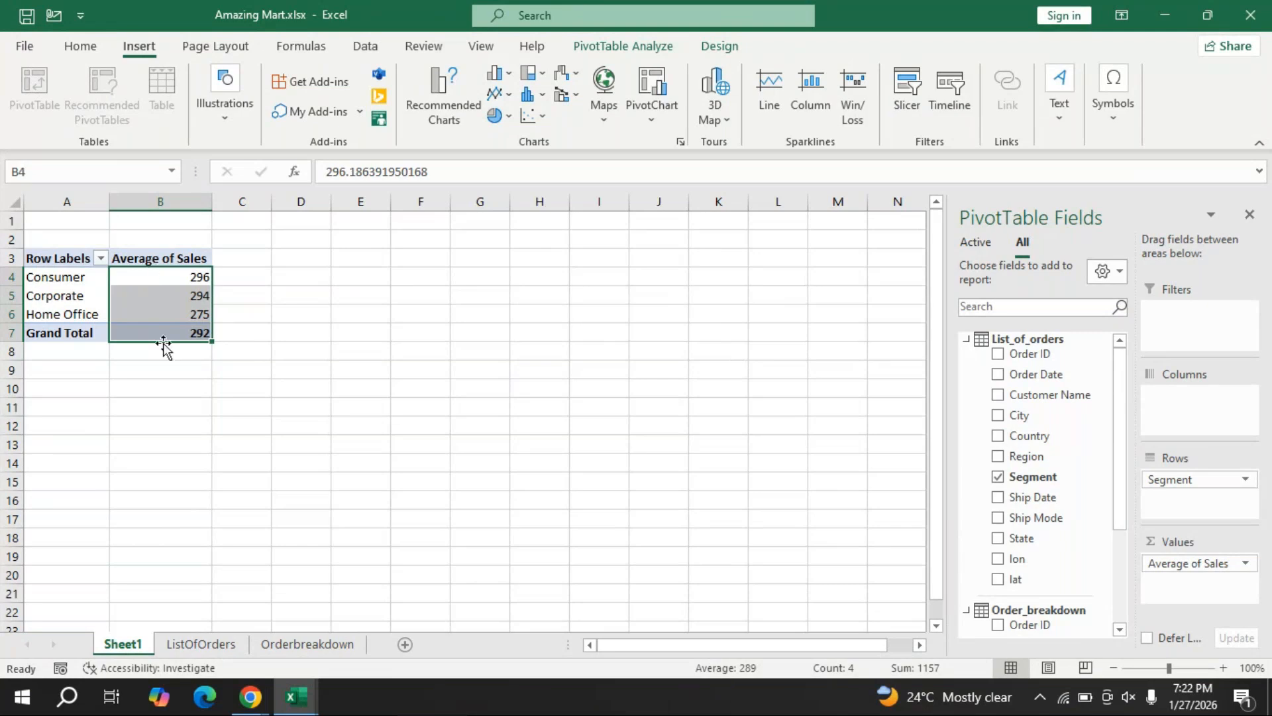
pyautogui.click(1194, 562)
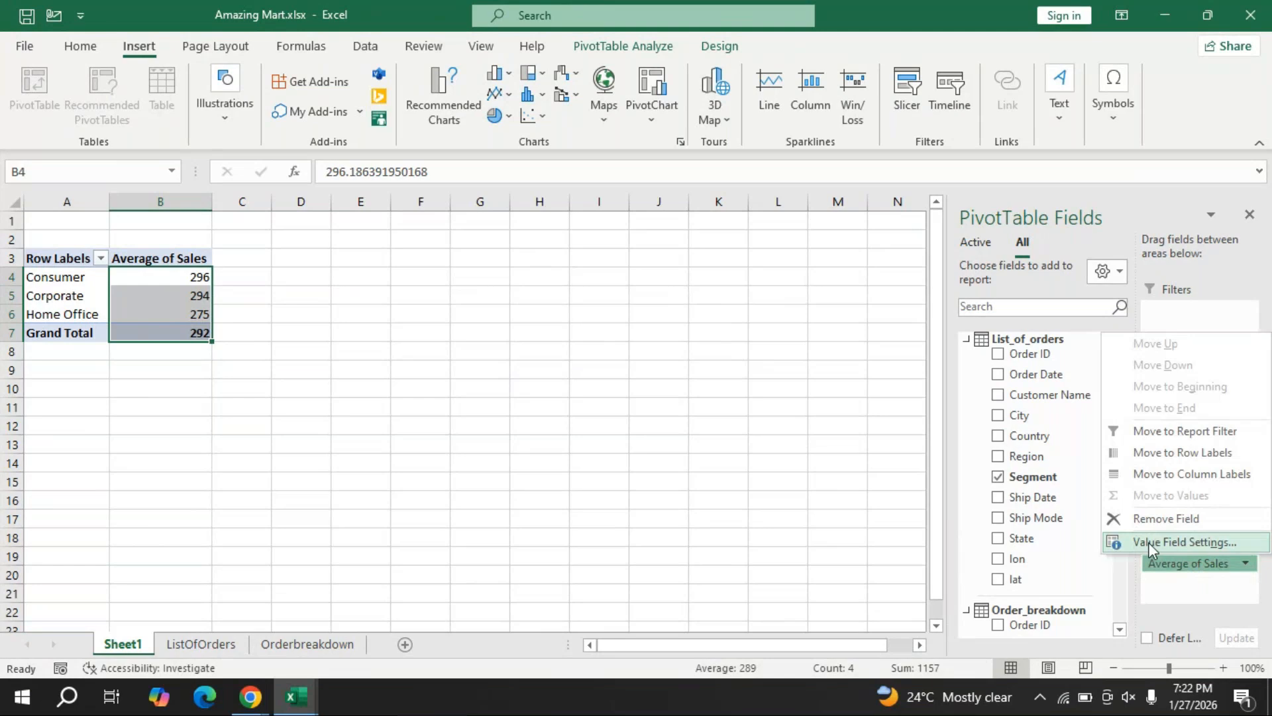
pyautogui.click(1148, 542)
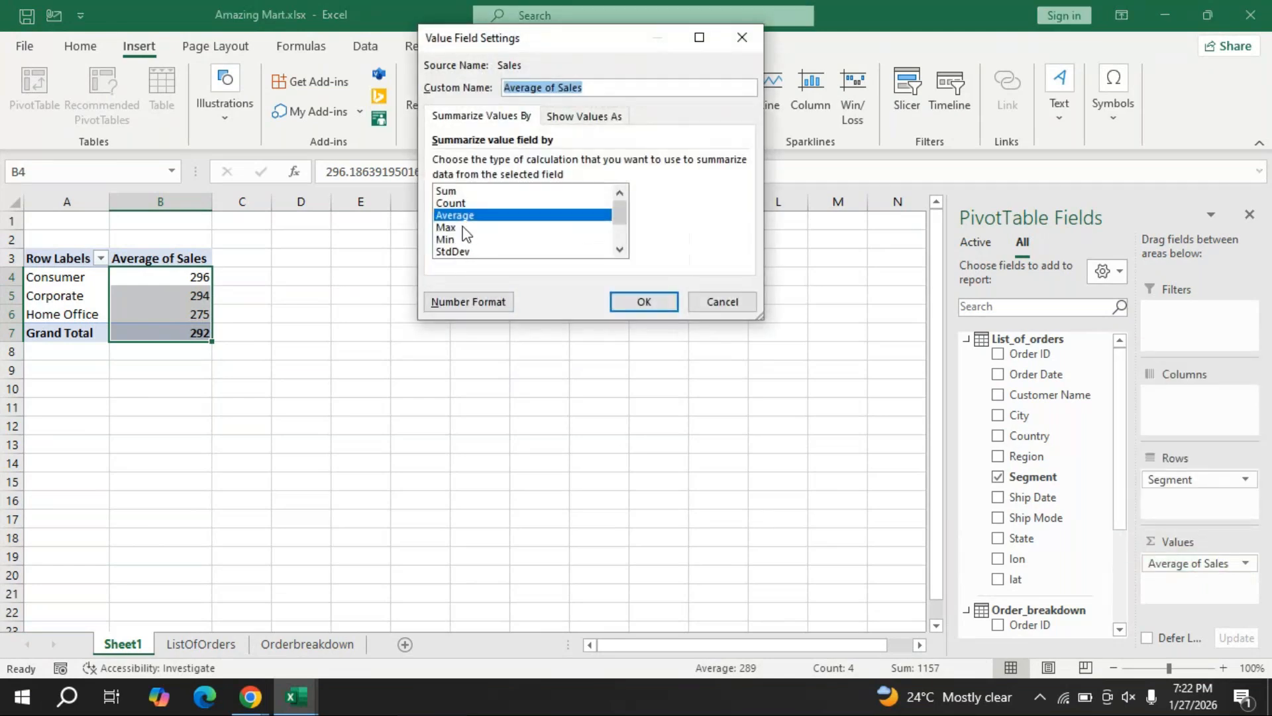
pyautogui.click(644, 301)
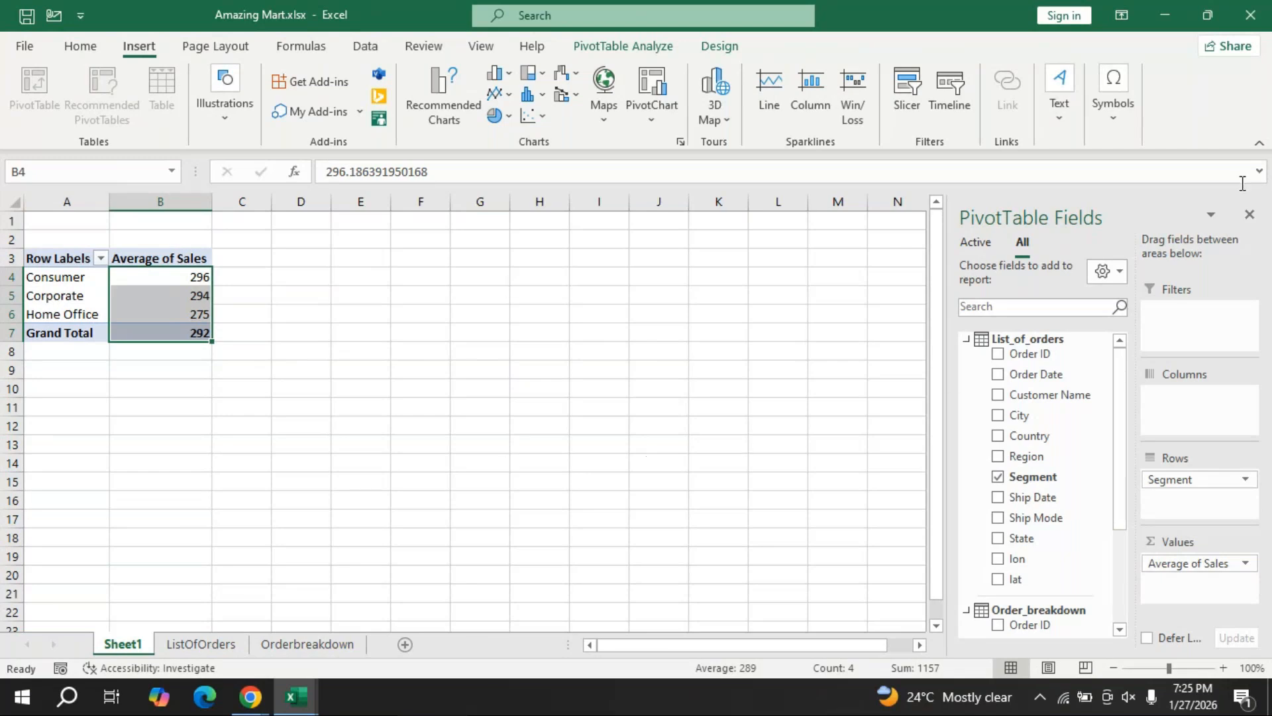
# Check the fields behind the Ship Mode PivotTable in the Amazing Mart - Power Pivot workbook, and return to Amazing Mart.xlsx.
pyautogui.hotkey('alt', 'Tab')
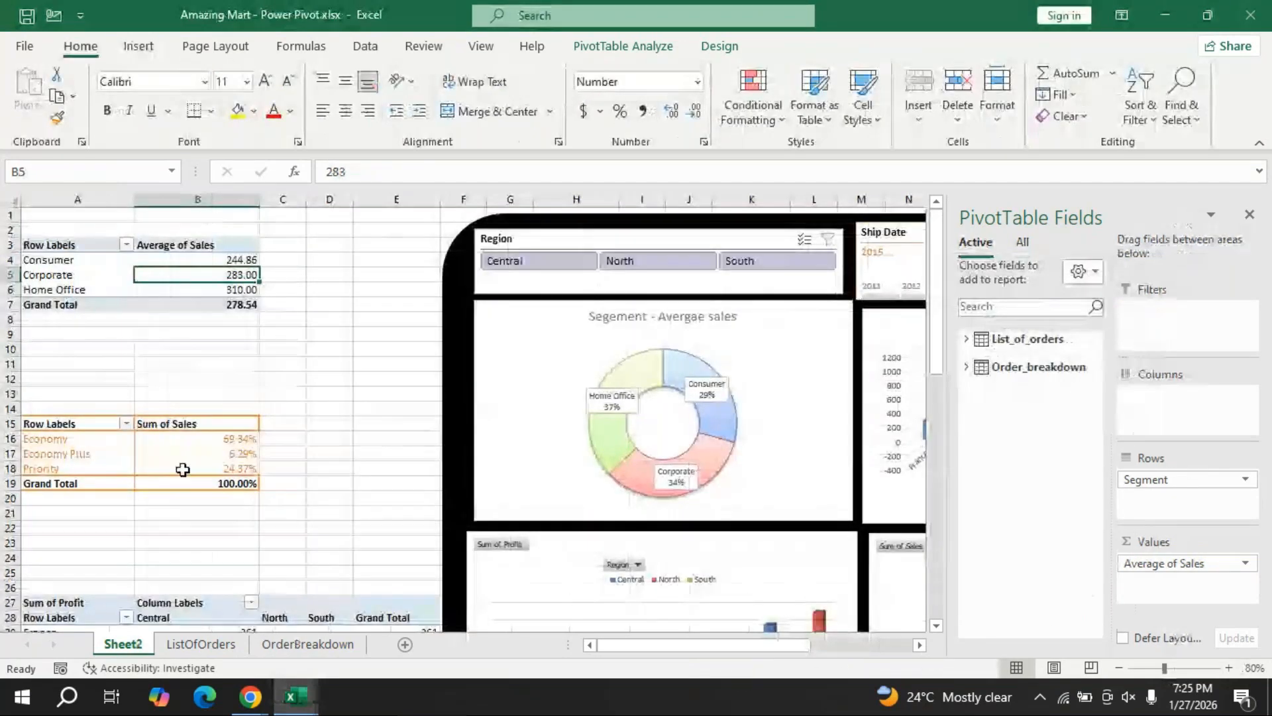
pyautogui.click(200, 451)
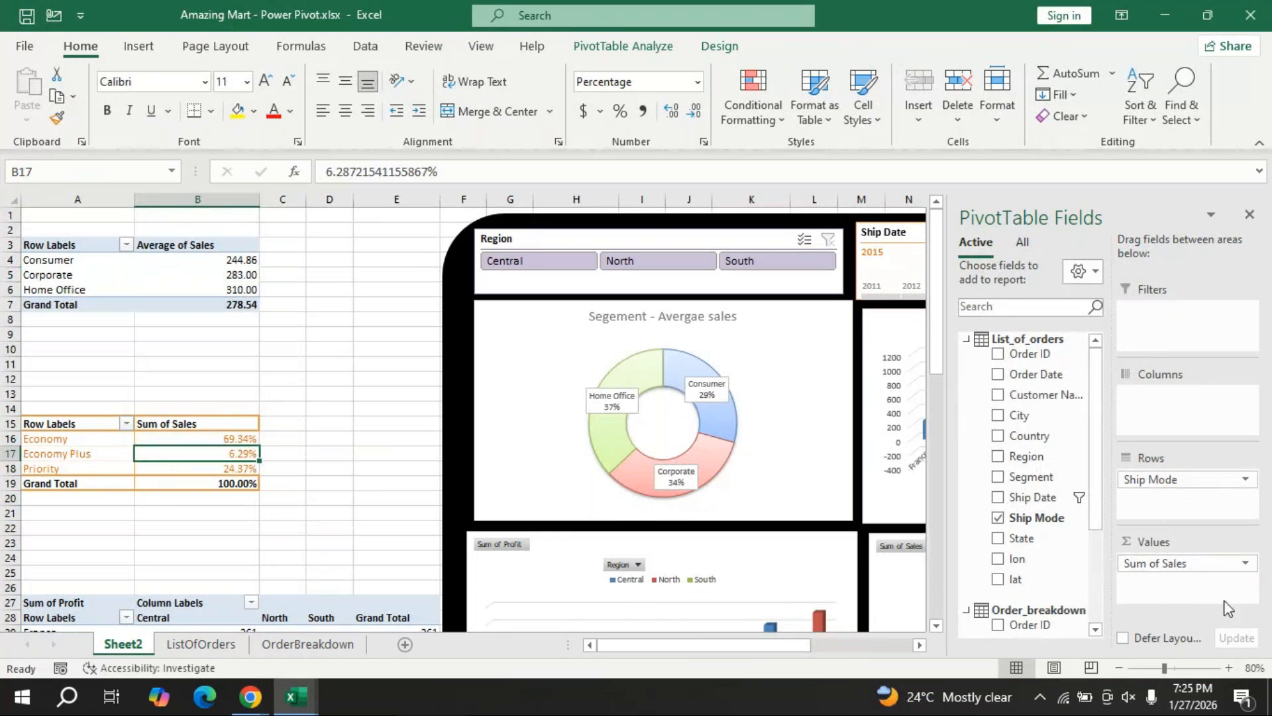
pyautogui.hotkey('alt', 'Tab')
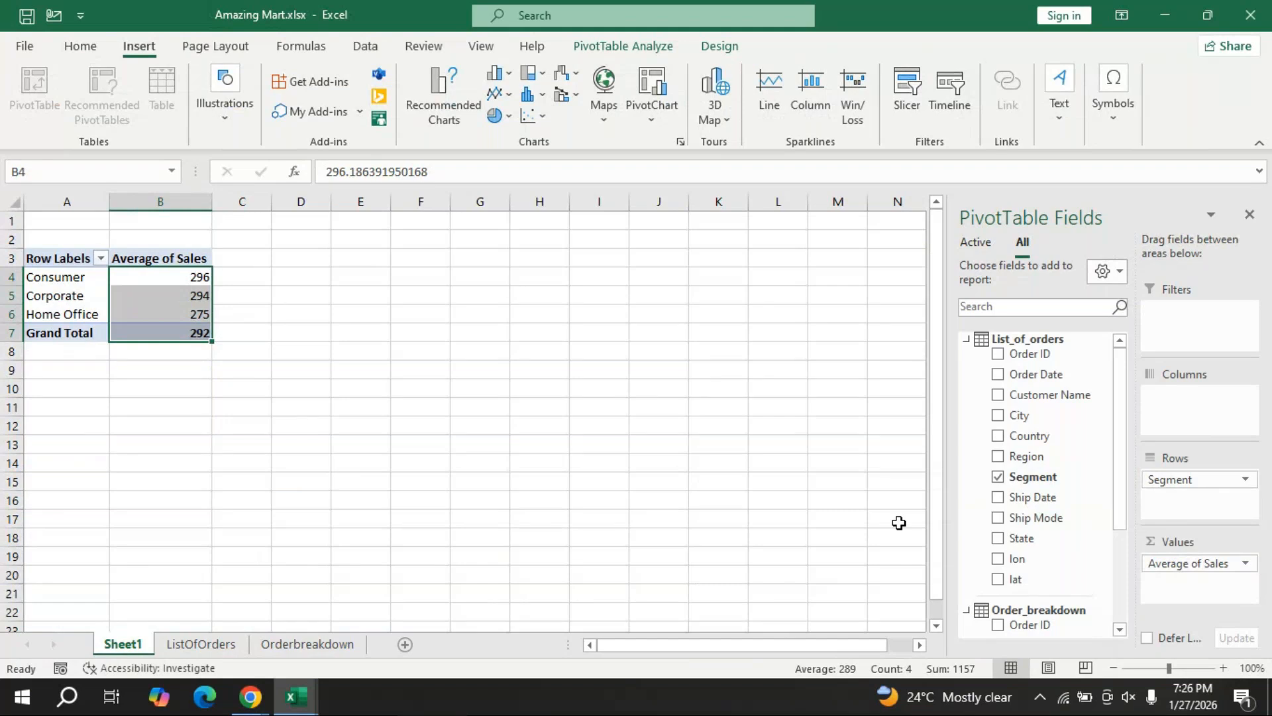
# Create a PivotTable from List_of_orders at cell A13 of the existing Sheet1, adding the data to the Data Model.
pyautogui.click(201, 646)
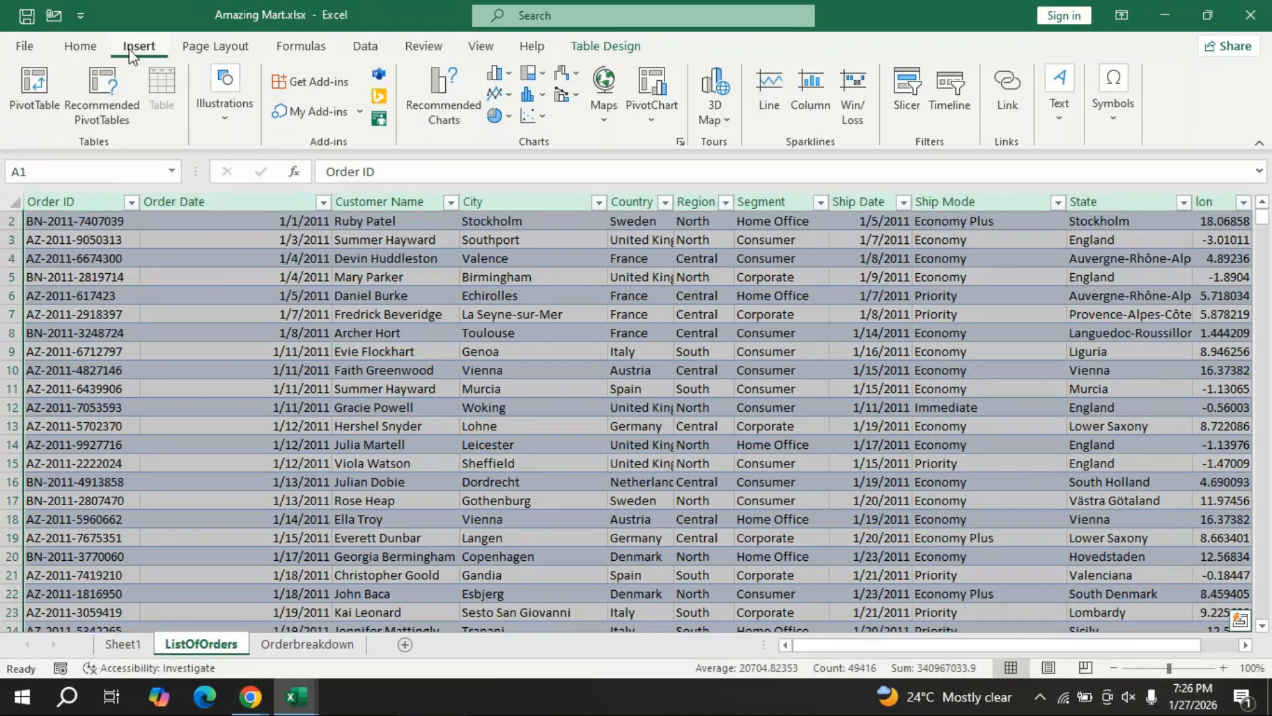
pyautogui.click(45, 97)
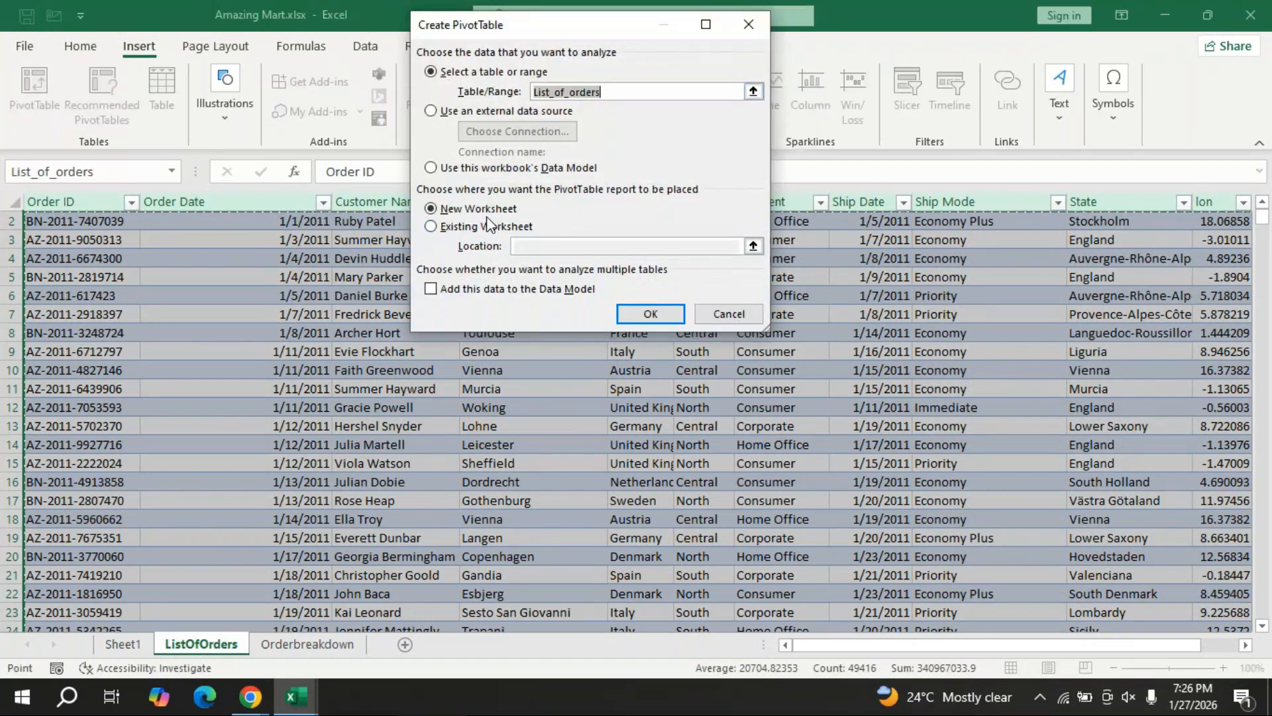
pyautogui.click(429, 227)
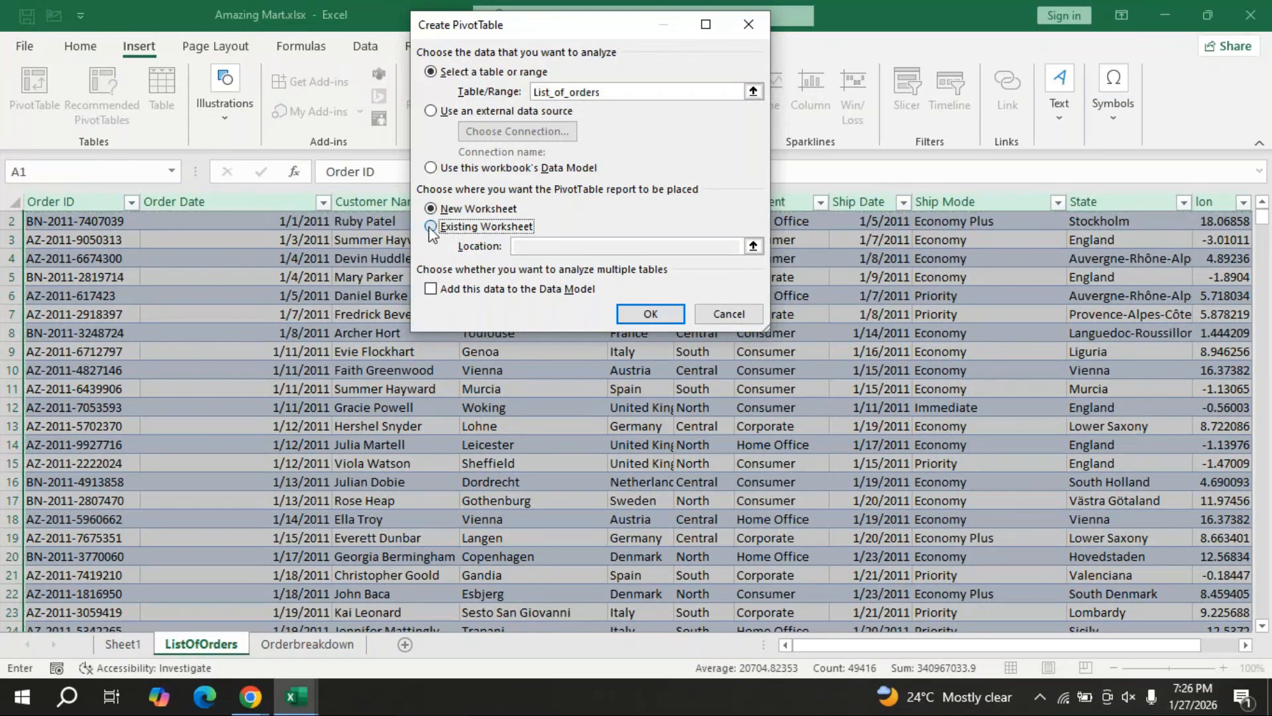
pyautogui.click(431, 289)
pyautogui.click(541, 245)
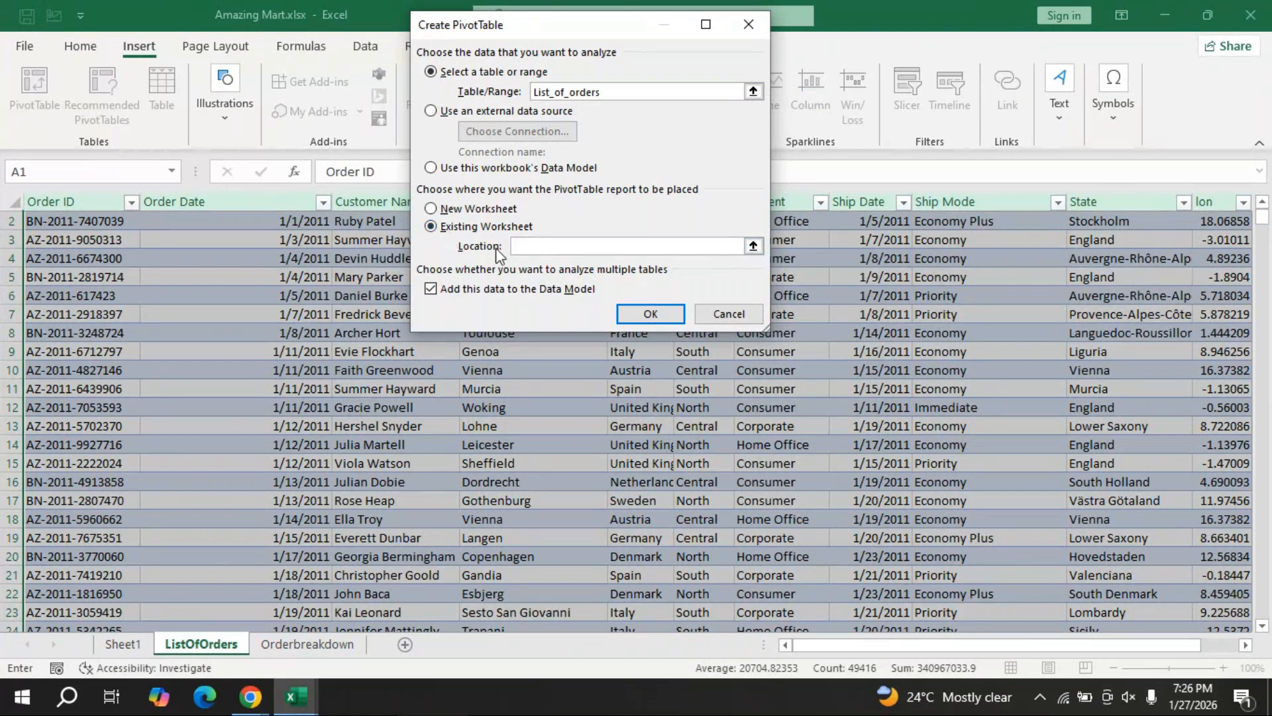
pyautogui.click(124, 644)
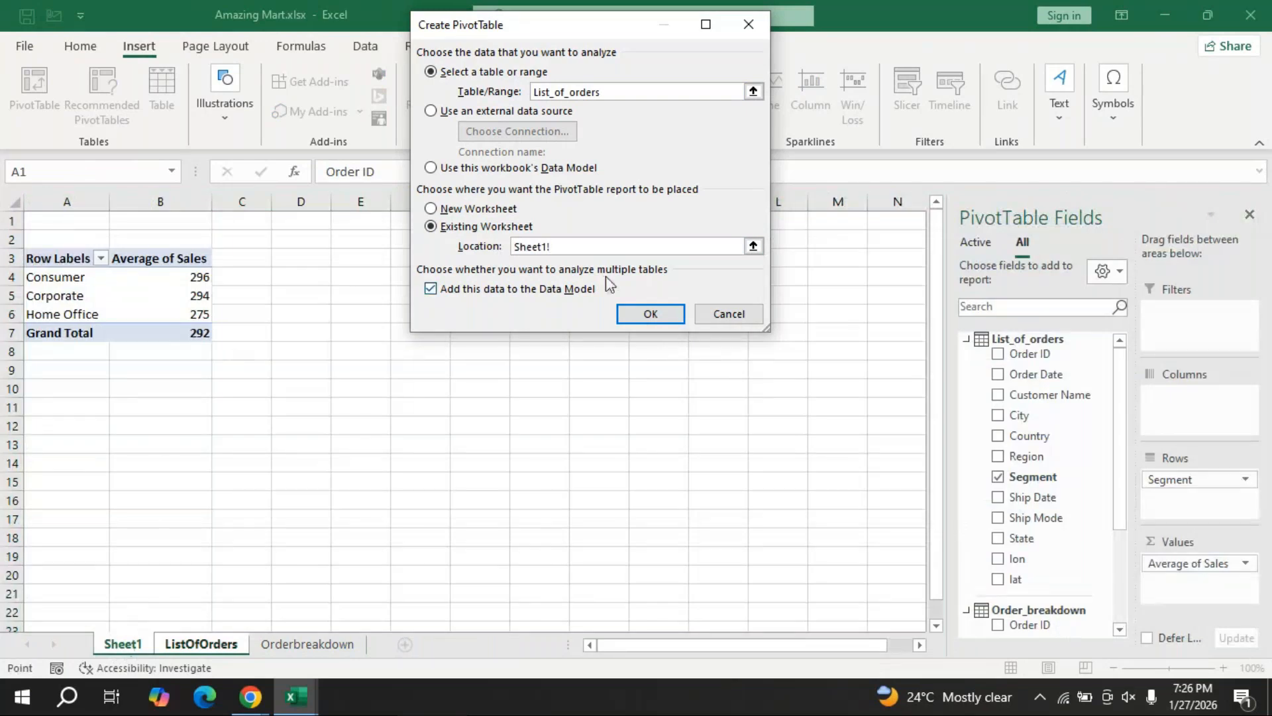
pyautogui.click(43, 448)
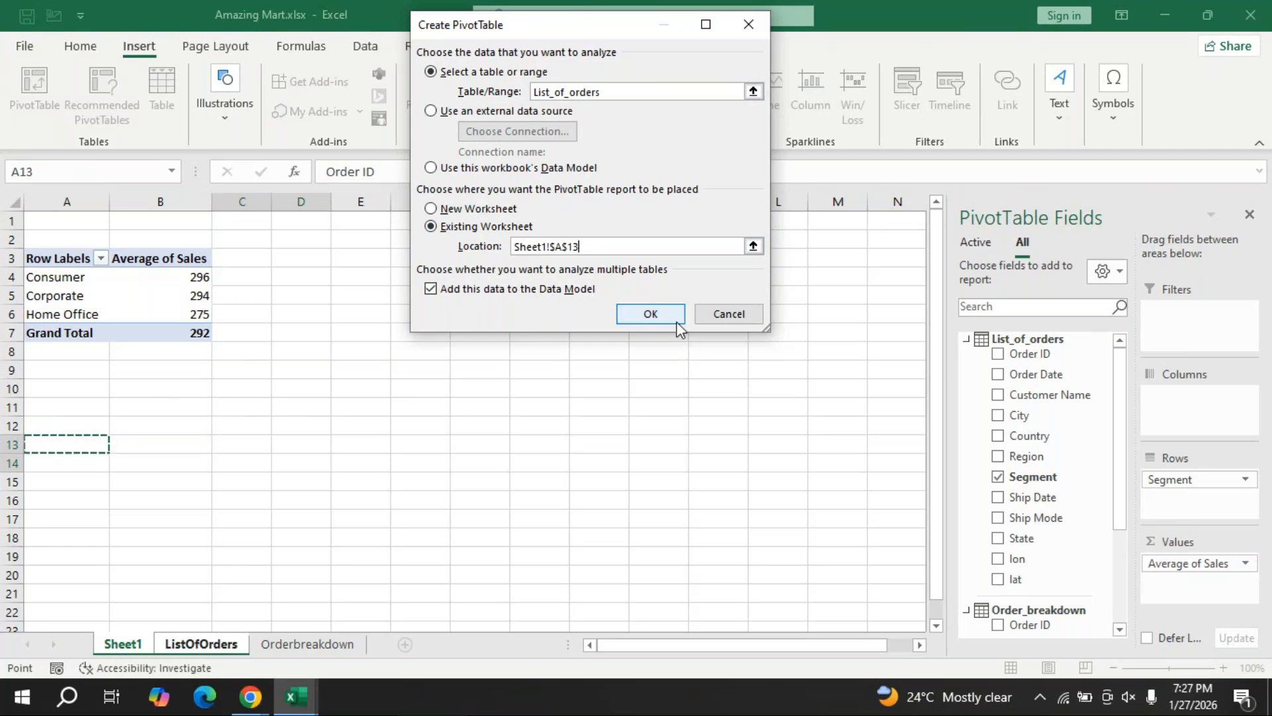
pyautogui.click(650, 313)
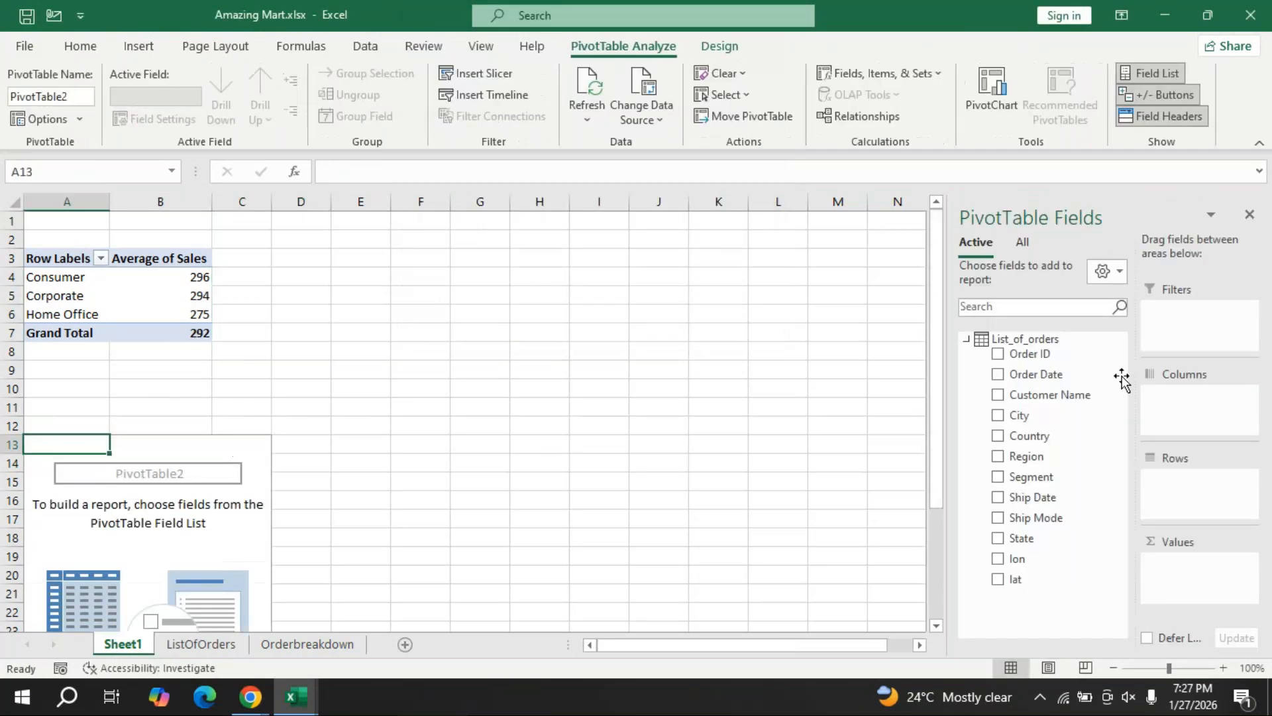
# Show all Data Model tables in the new PivotTable's field list and add Ship Mode from List_of_orders to the rows.
pyautogui.moveTo(937, 424); pyautogui.dragTo(921, 550)
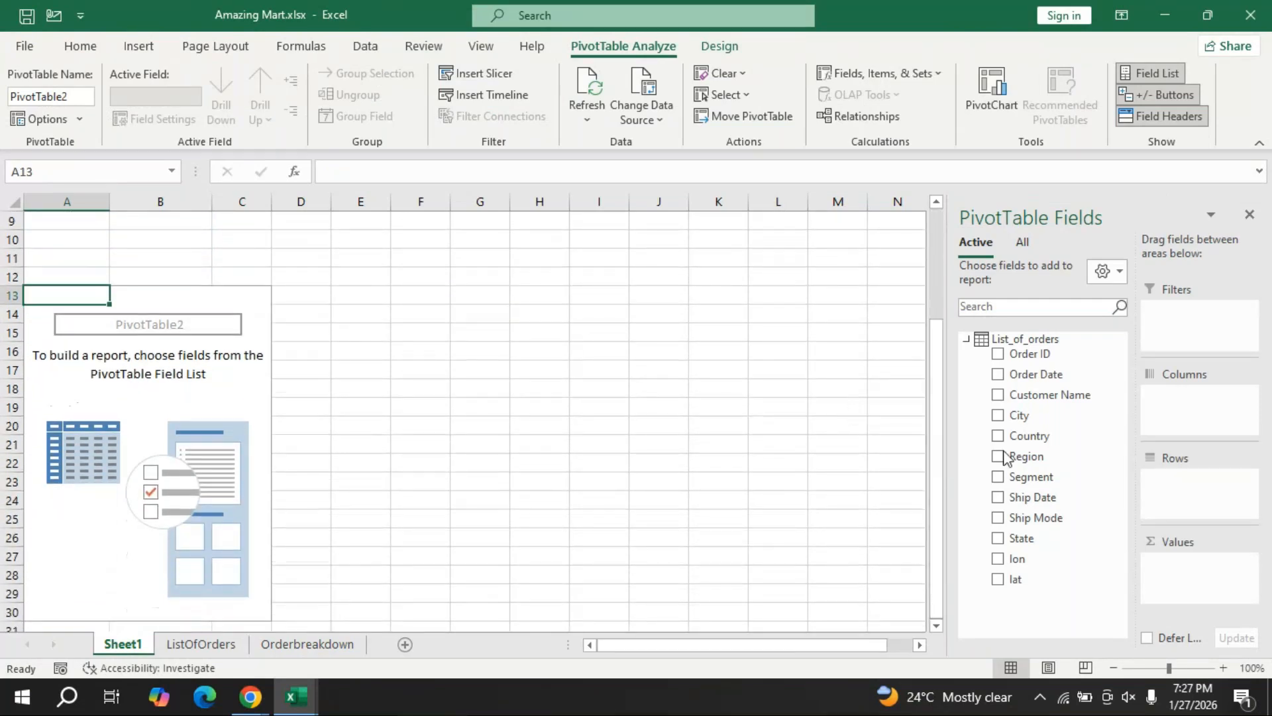
pyautogui.click(967, 342)
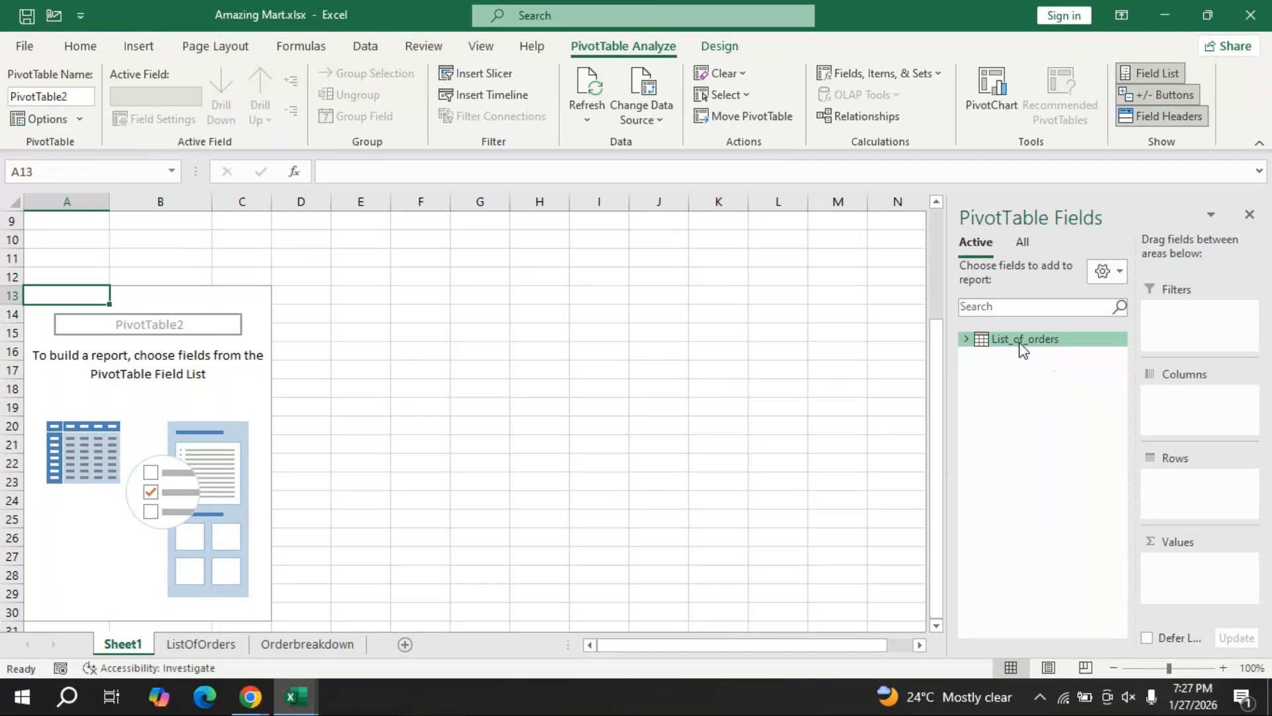
pyautogui.click(1024, 243)
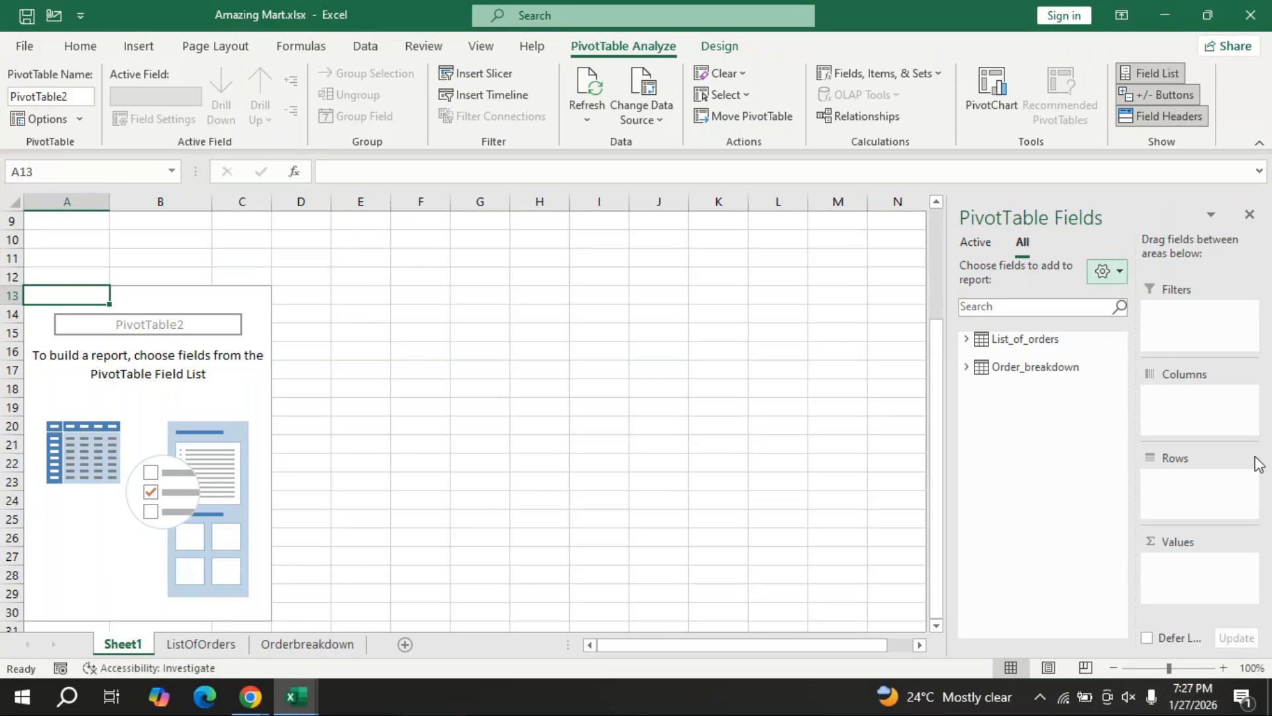
pyautogui.hotkey('alt', 'Tab')
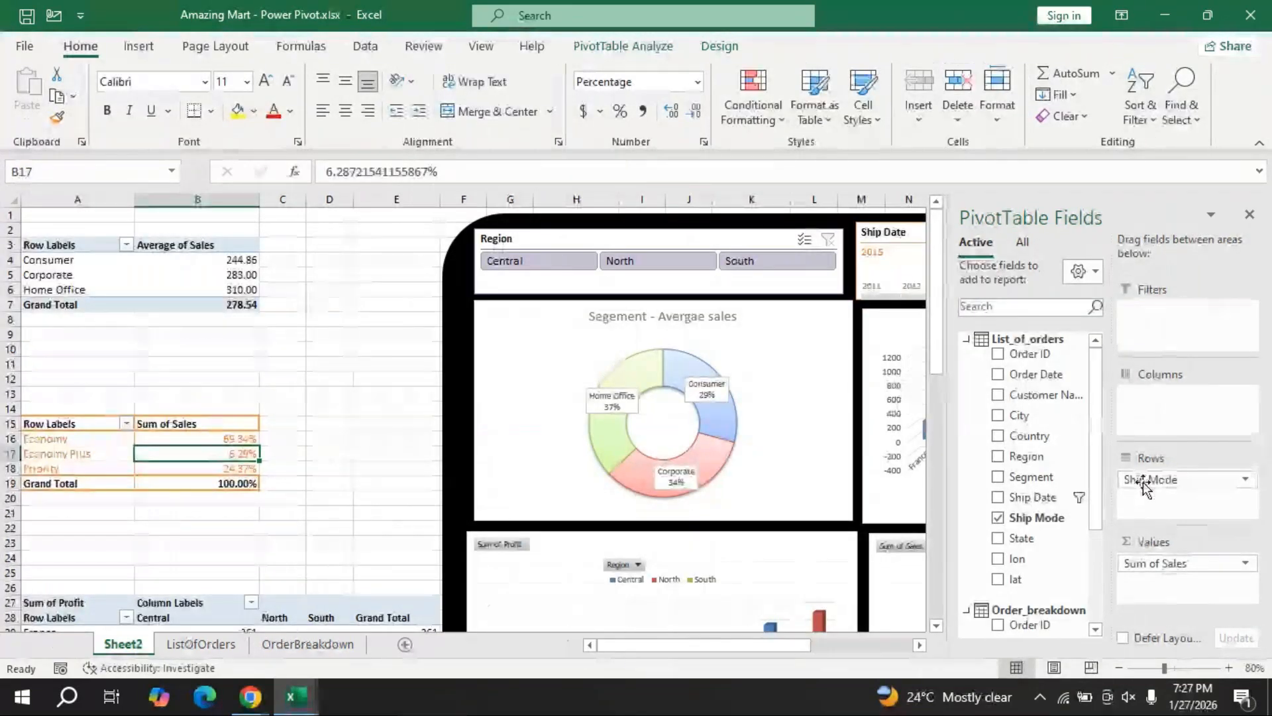
pyautogui.hotkey('alt', 'Tab')
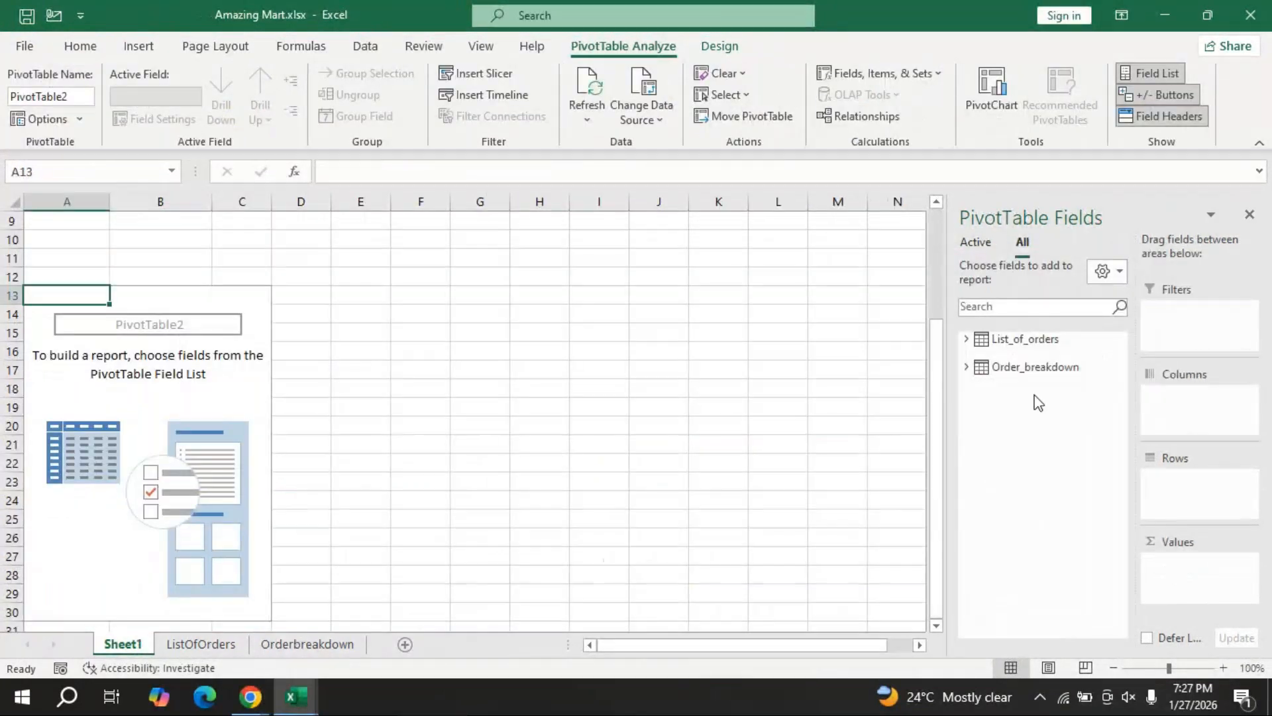
pyautogui.click(966, 338)
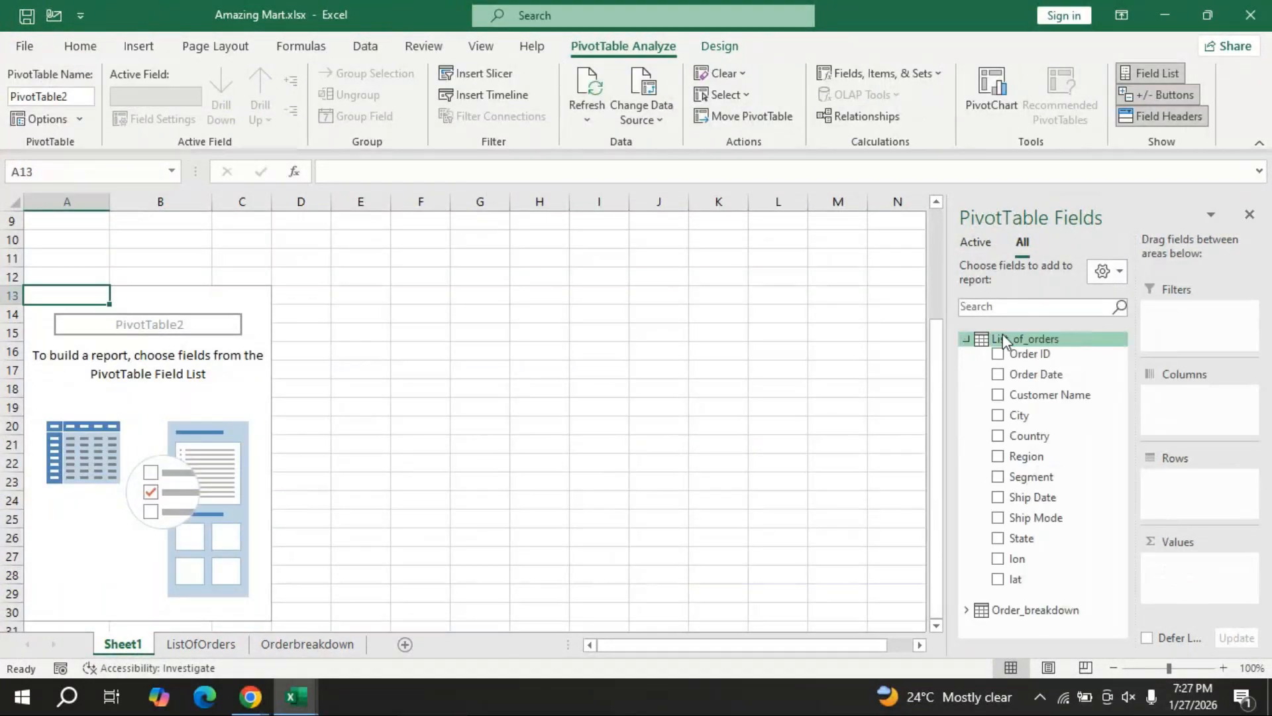
pyautogui.moveTo(1036, 523); pyautogui.dragTo(1170, 493)
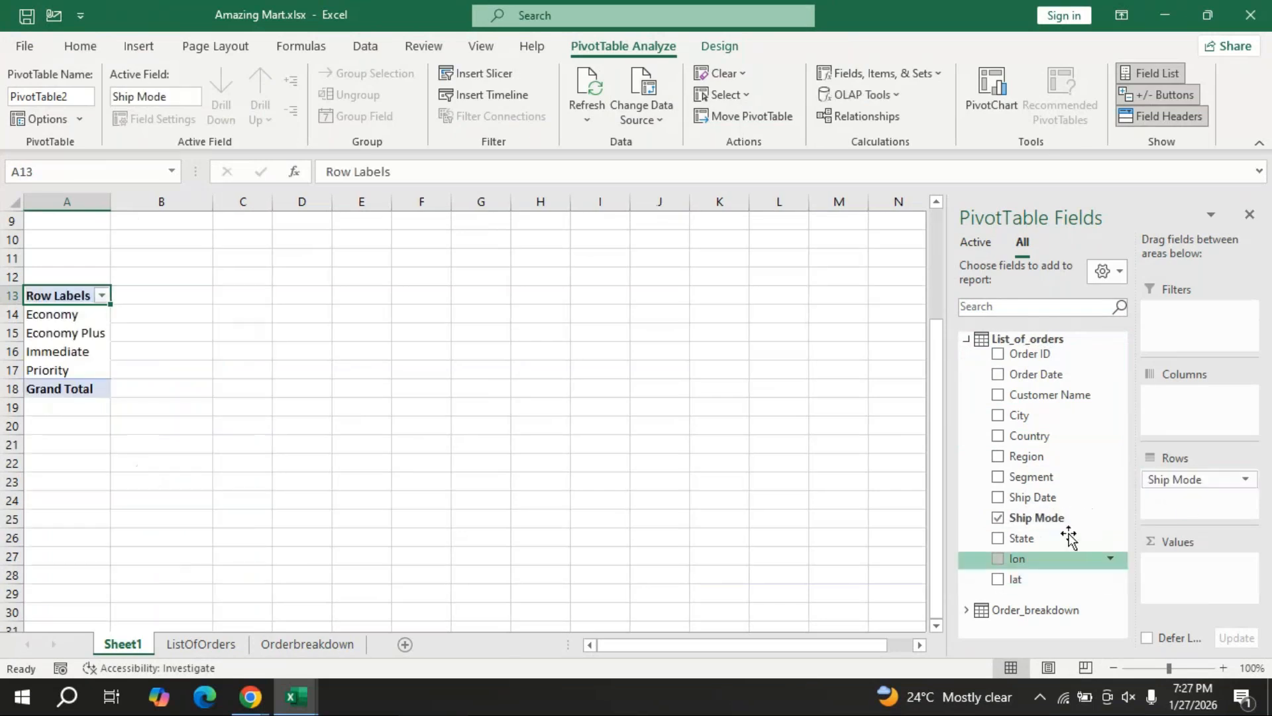
# Add Sales from Order_breakdown to the values of the Ship Mode PivotTable.
pyautogui.click(967, 339)
pyautogui.click(966, 367)
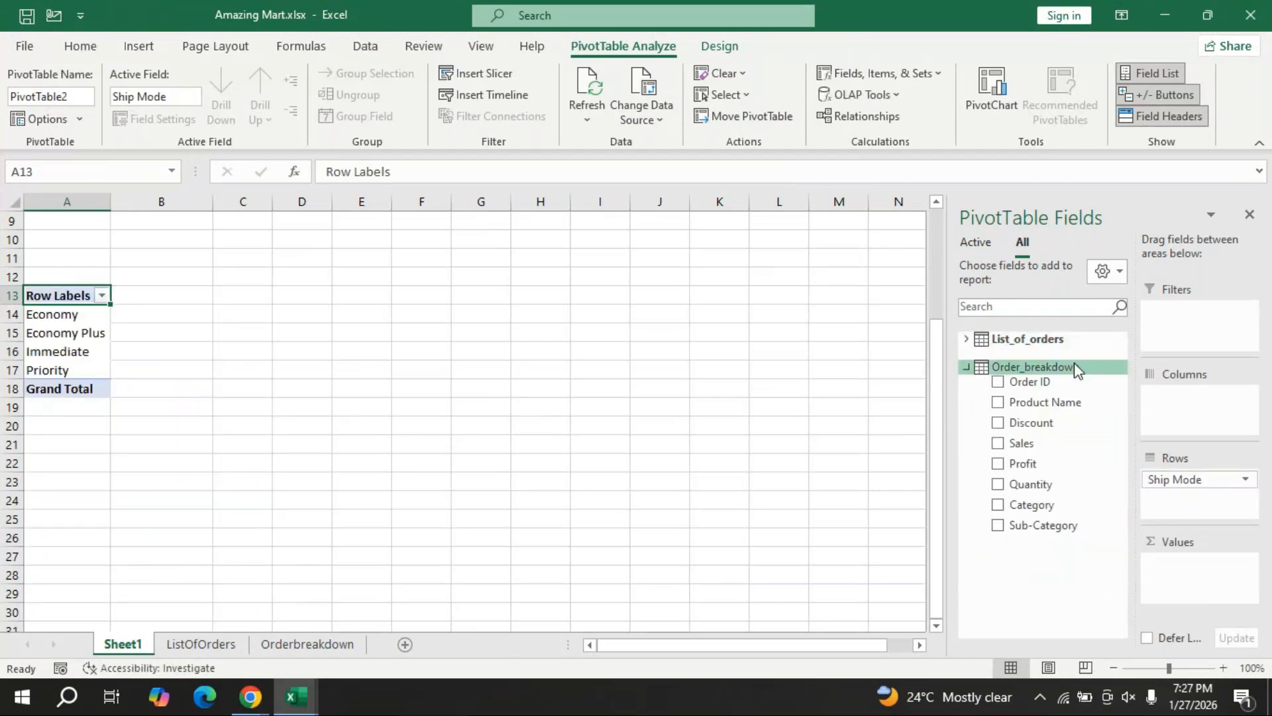
pyautogui.moveTo(1034, 450); pyautogui.dragTo(1207, 566)
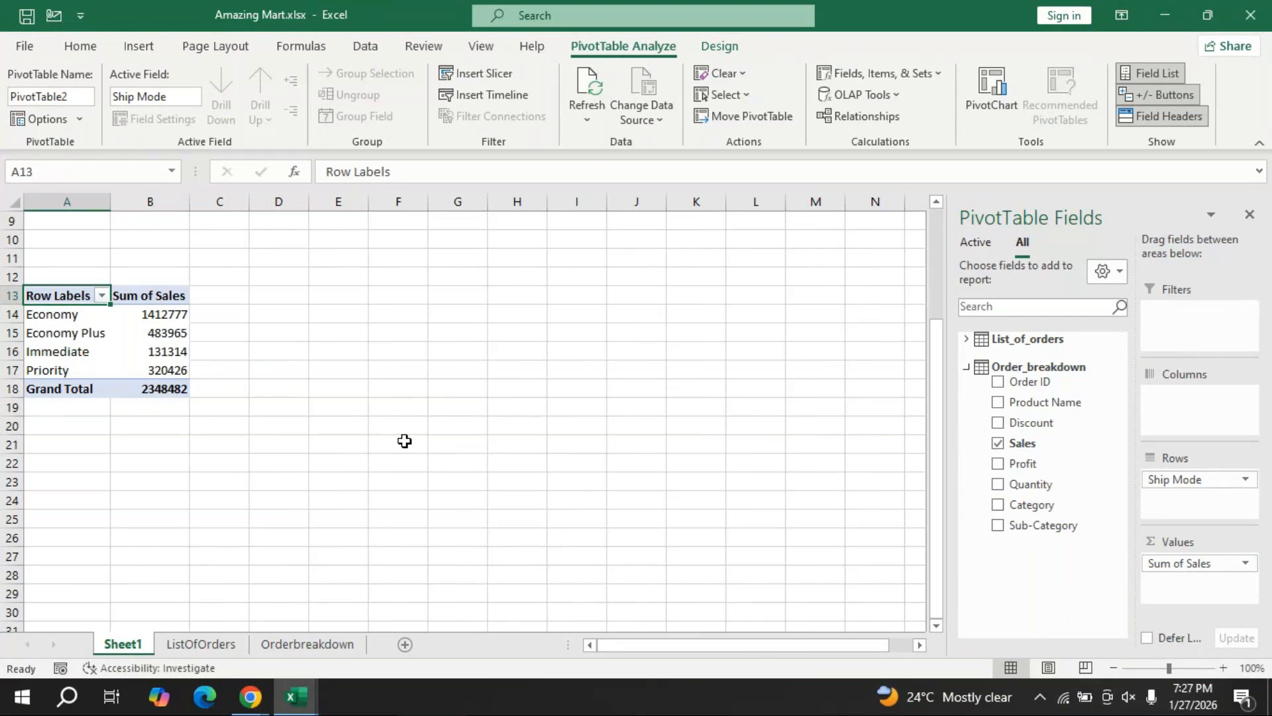
# Compare the new PivotTable with the Sum of Sales by Ship Mode PivotTable in the Amazing Mart - Power Pivot workbook.
pyautogui.hotkey('alt', 'Tab')
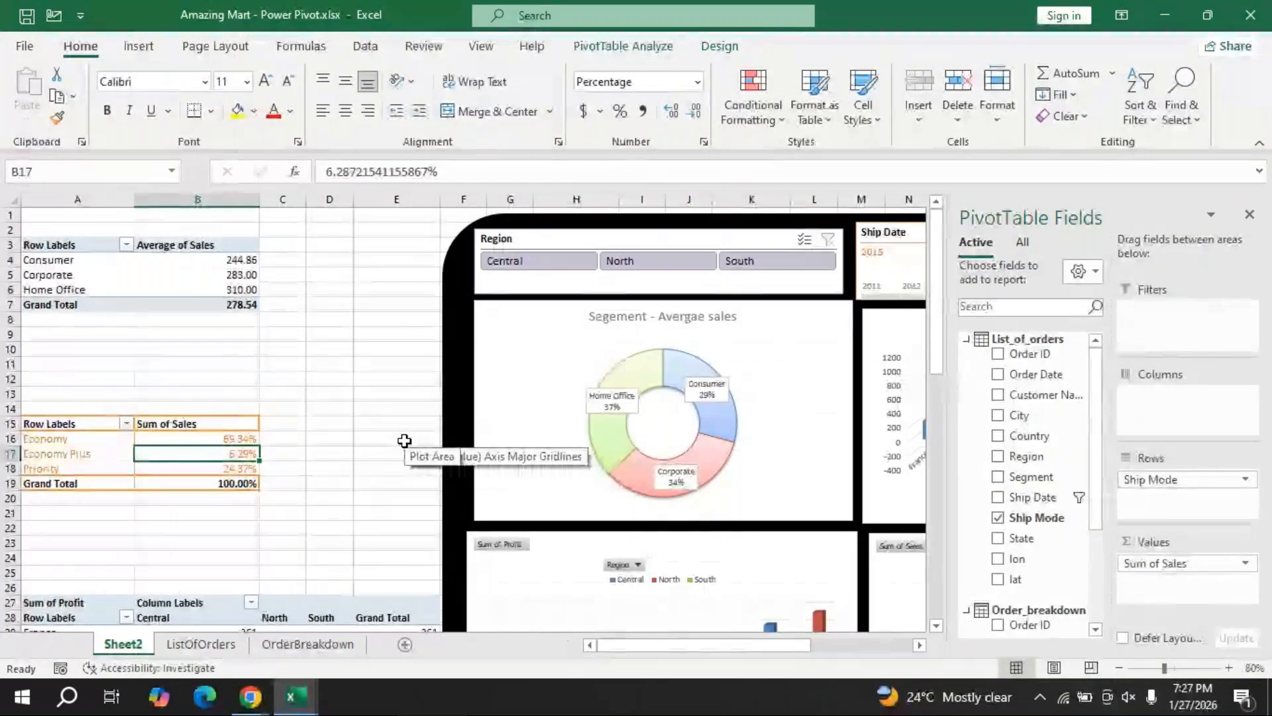
pyautogui.hotkey('alt', 'Tab')
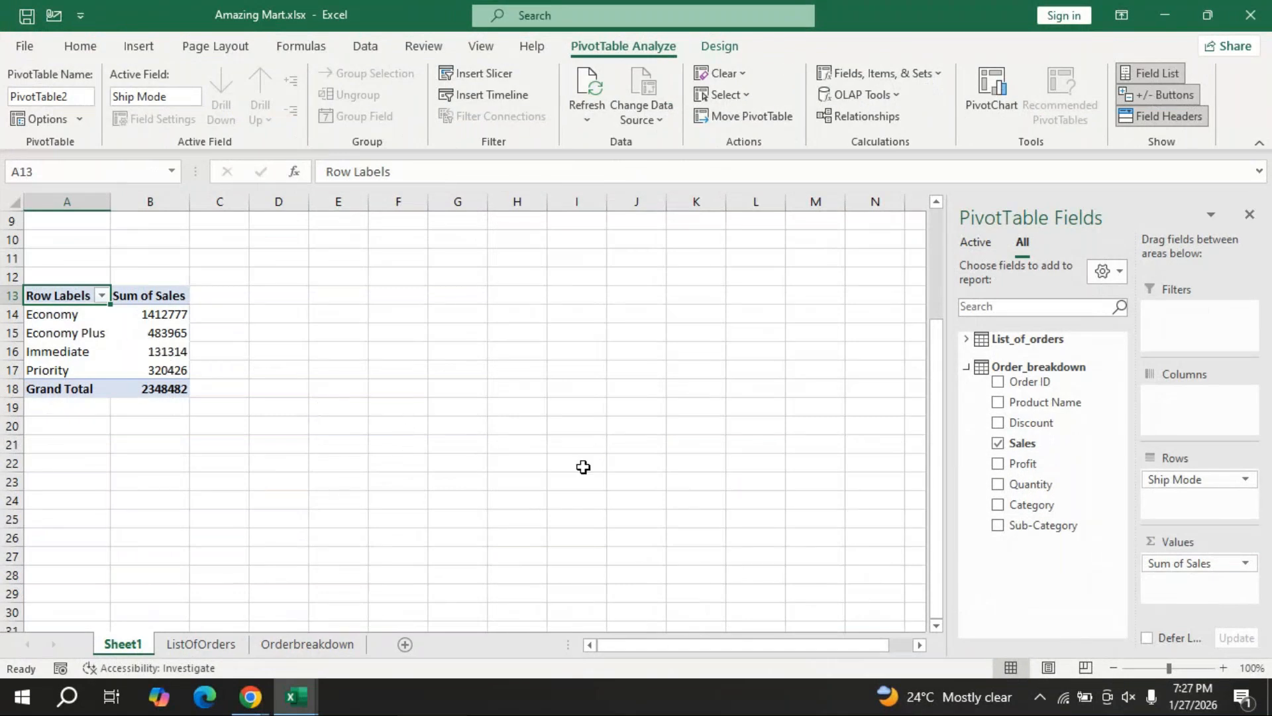
pyautogui.hotkey('alt', 'Tab')
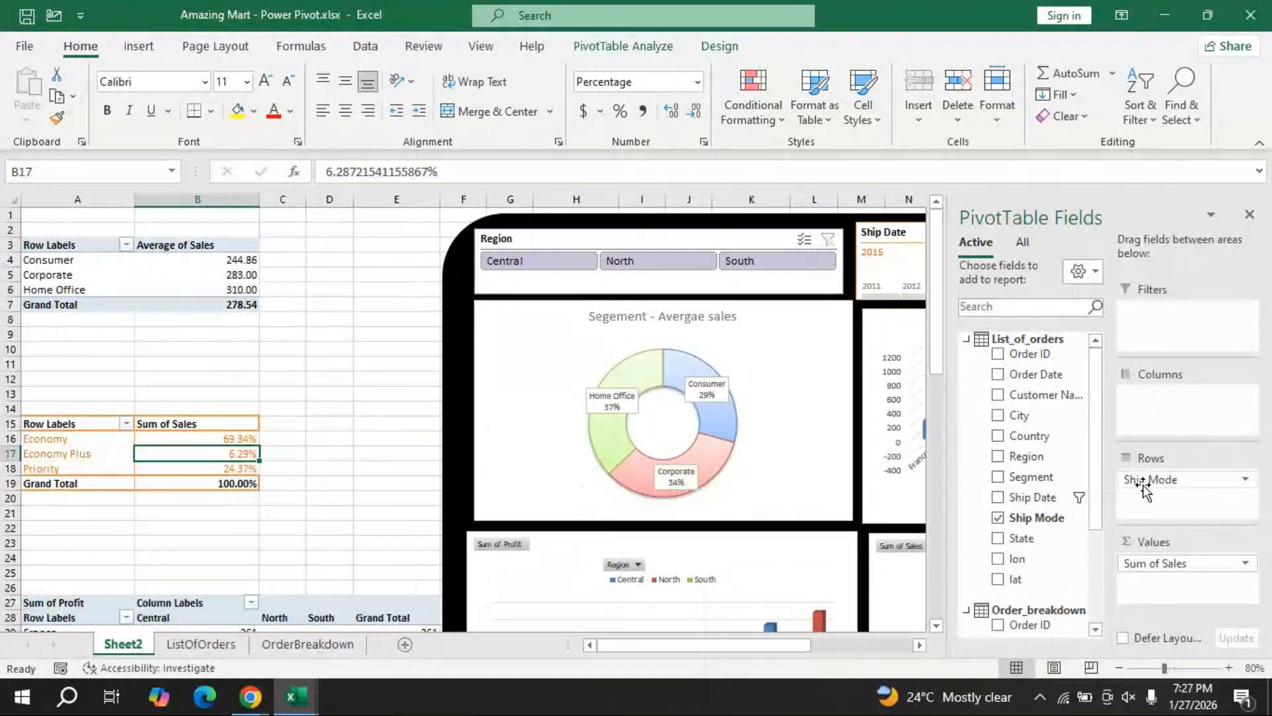
pyautogui.click(191, 437)
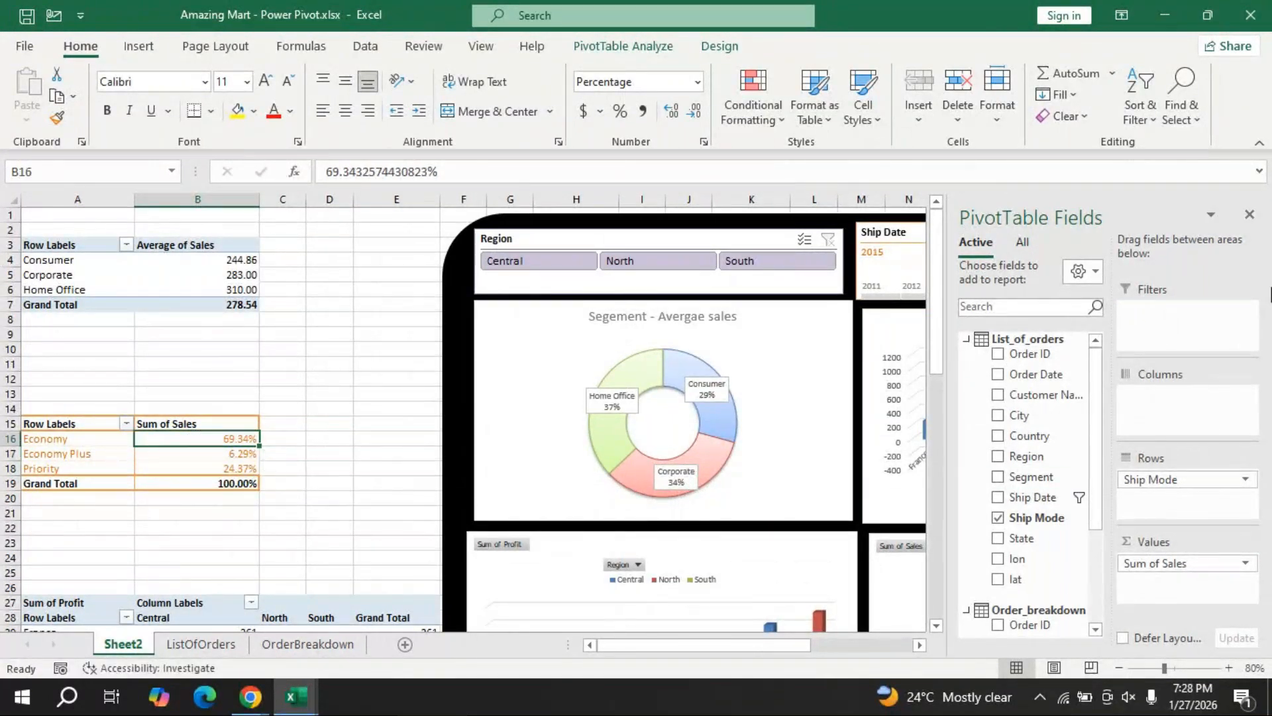
pyautogui.scroll(-2, 223, 379)
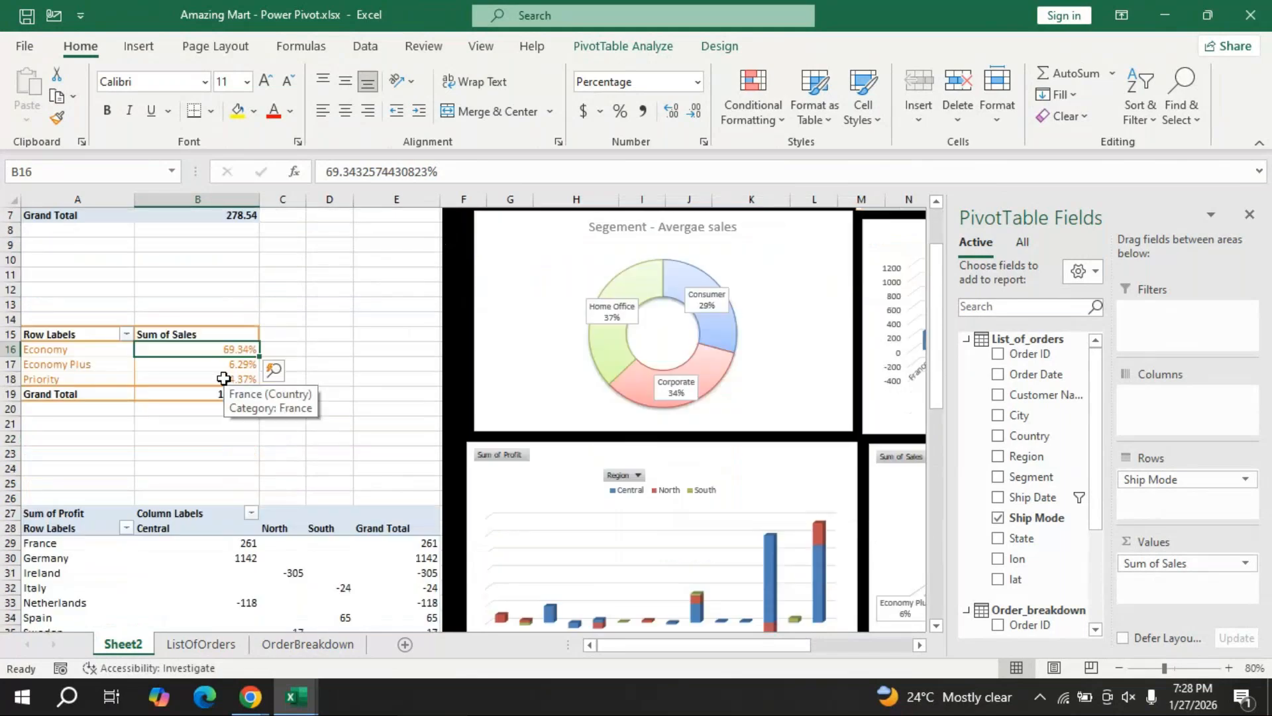
pyautogui.scroll(2, 223, 378)
# Hide and restore the field list of the reference Ship Mode PivotTable, and return to Sheet1 in Amazing Mart.xlsx.
pyautogui.click(1250, 214)
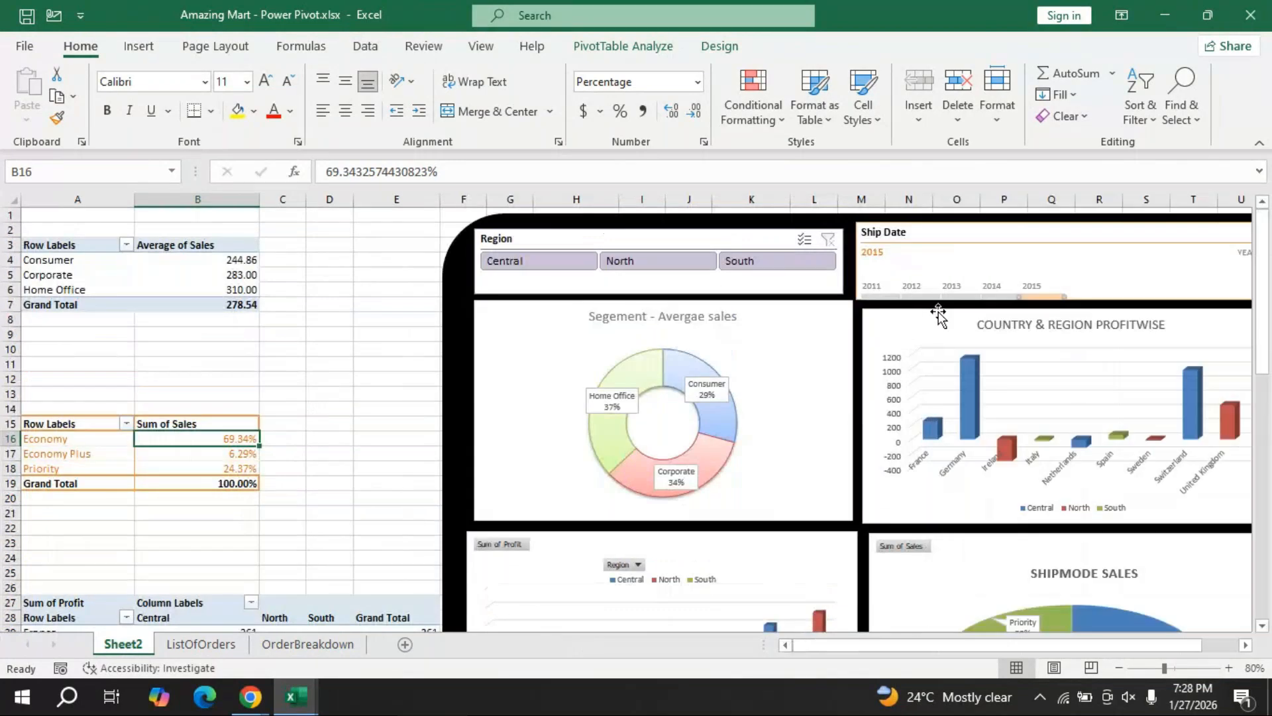
pyautogui.moveTo(63, 469); pyautogui.dragTo(63, 438)
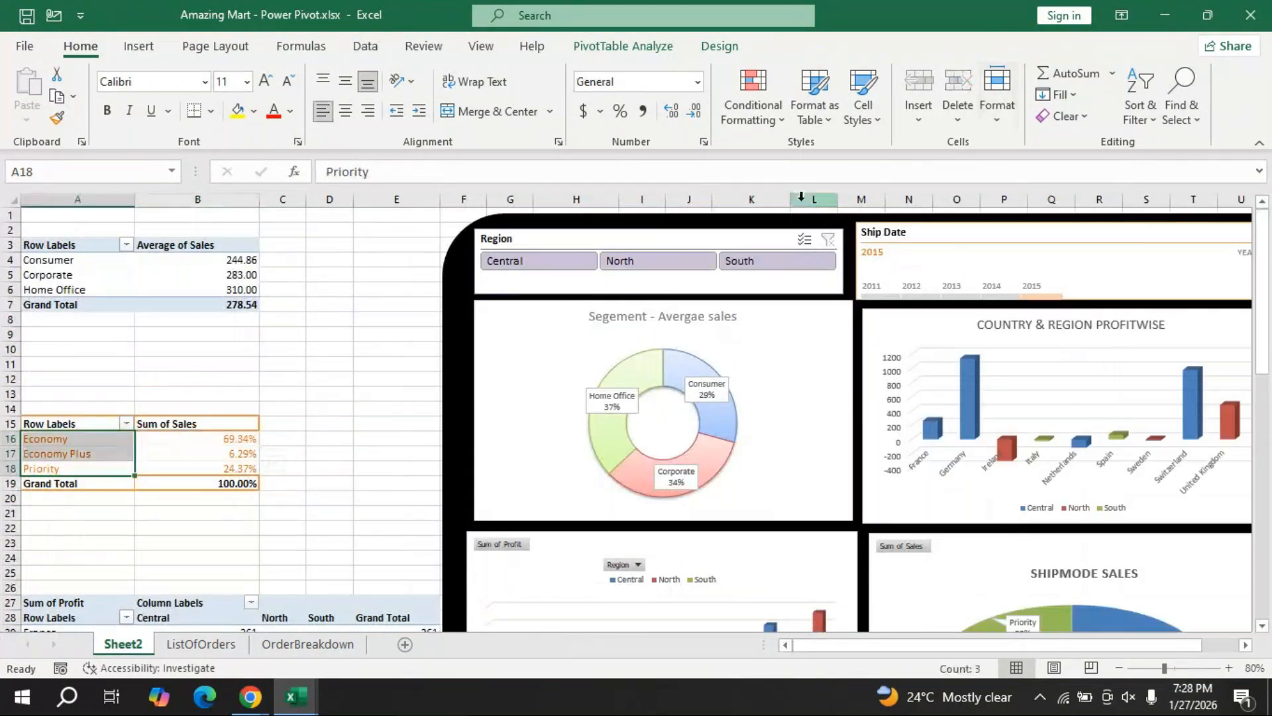
pyautogui.click(656, 48)
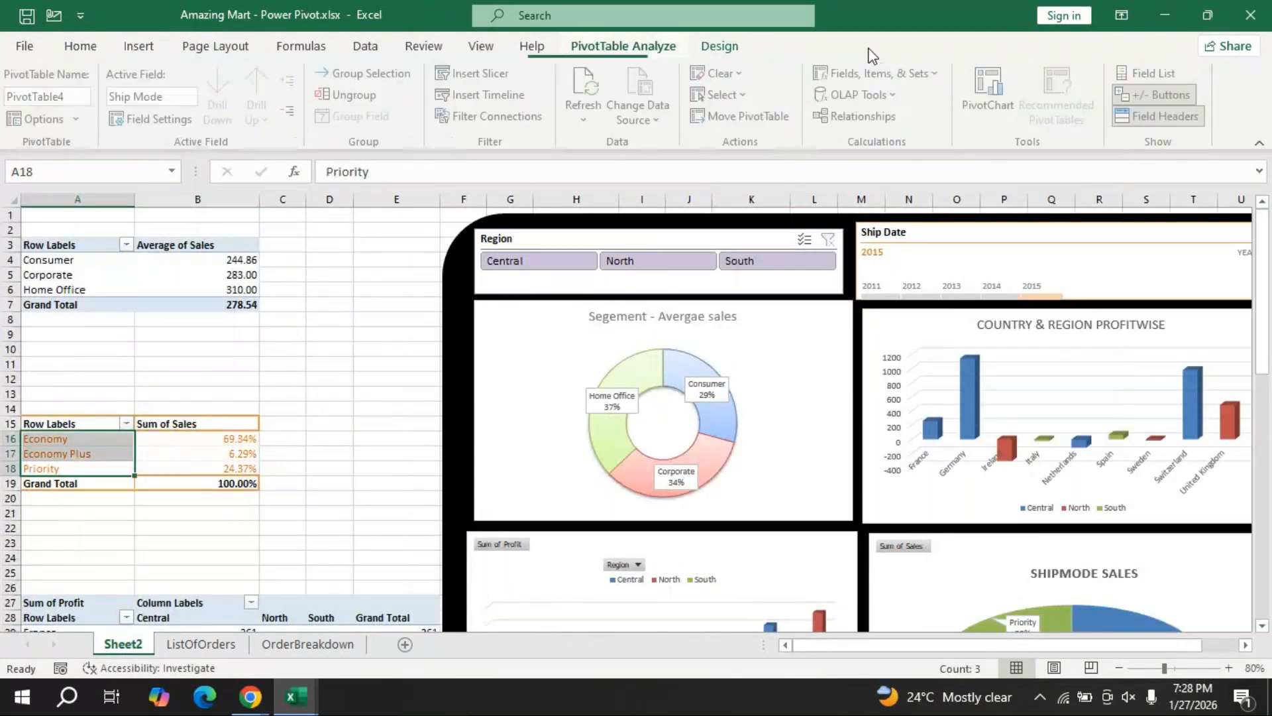
pyautogui.click(1154, 73)
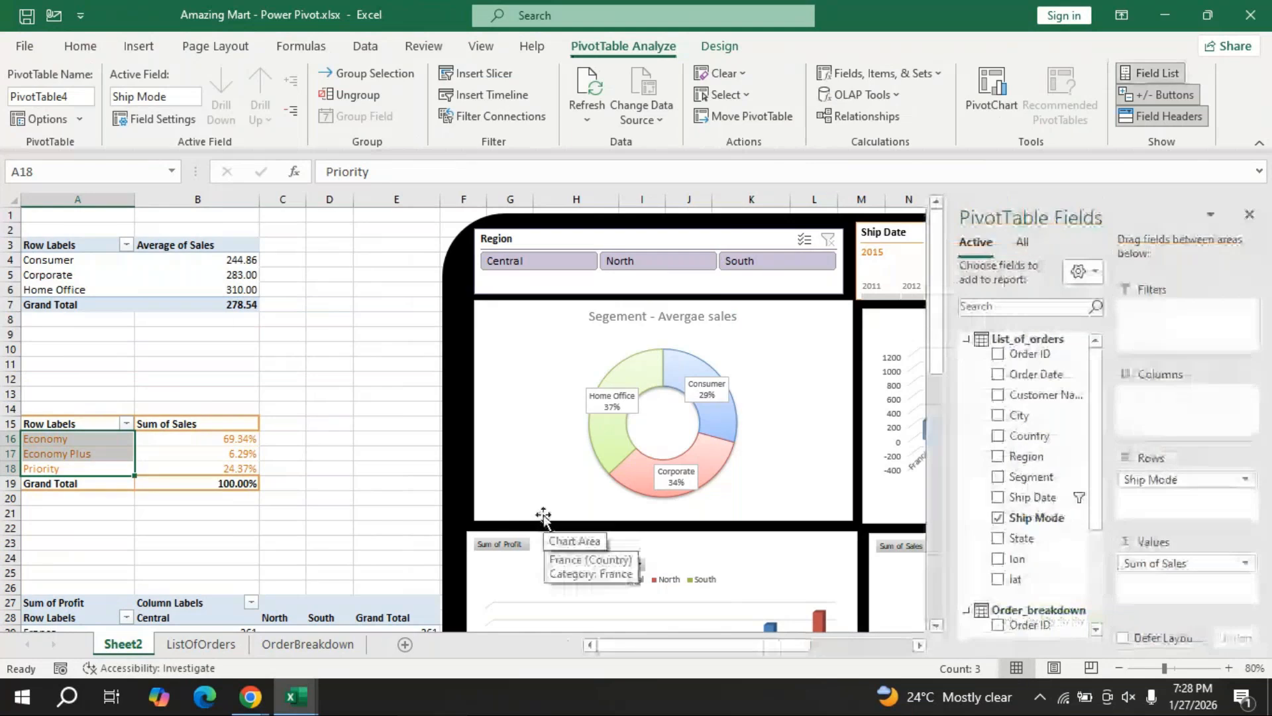
pyautogui.press('alt')
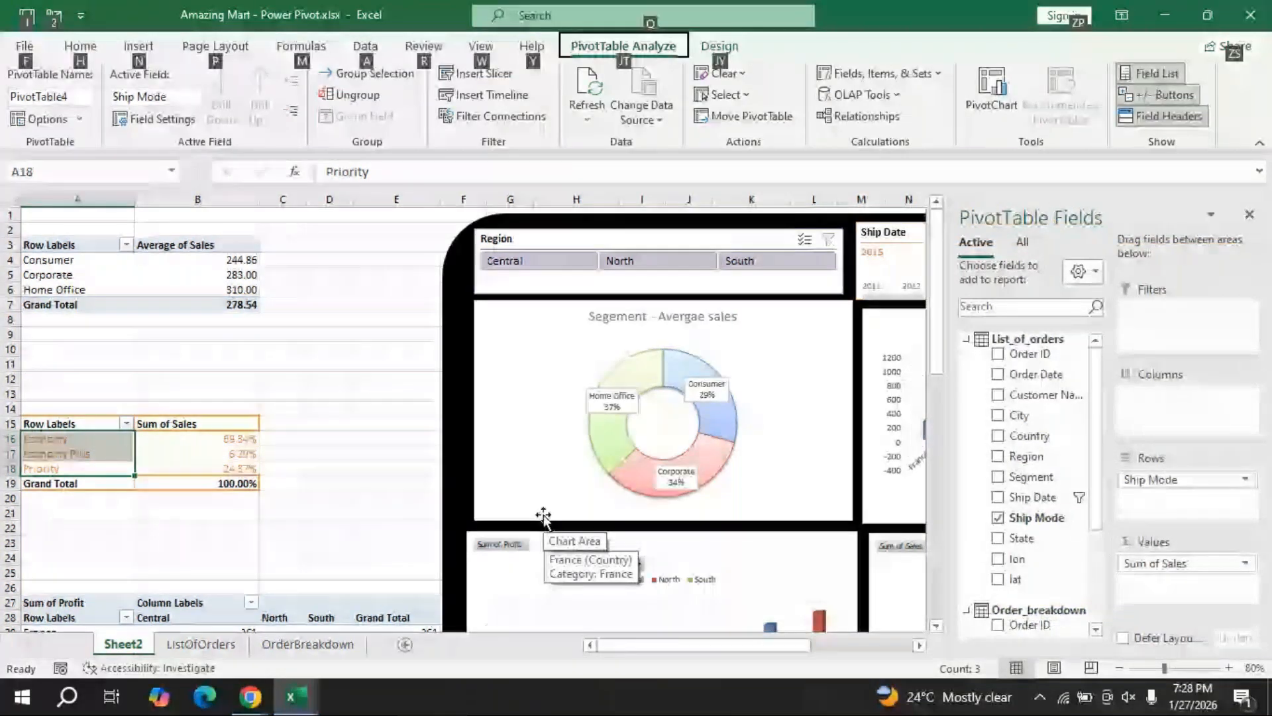
pyautogui.hotkey('alt', 'Tab')
pyautogui.scroll(3, 424, 355)
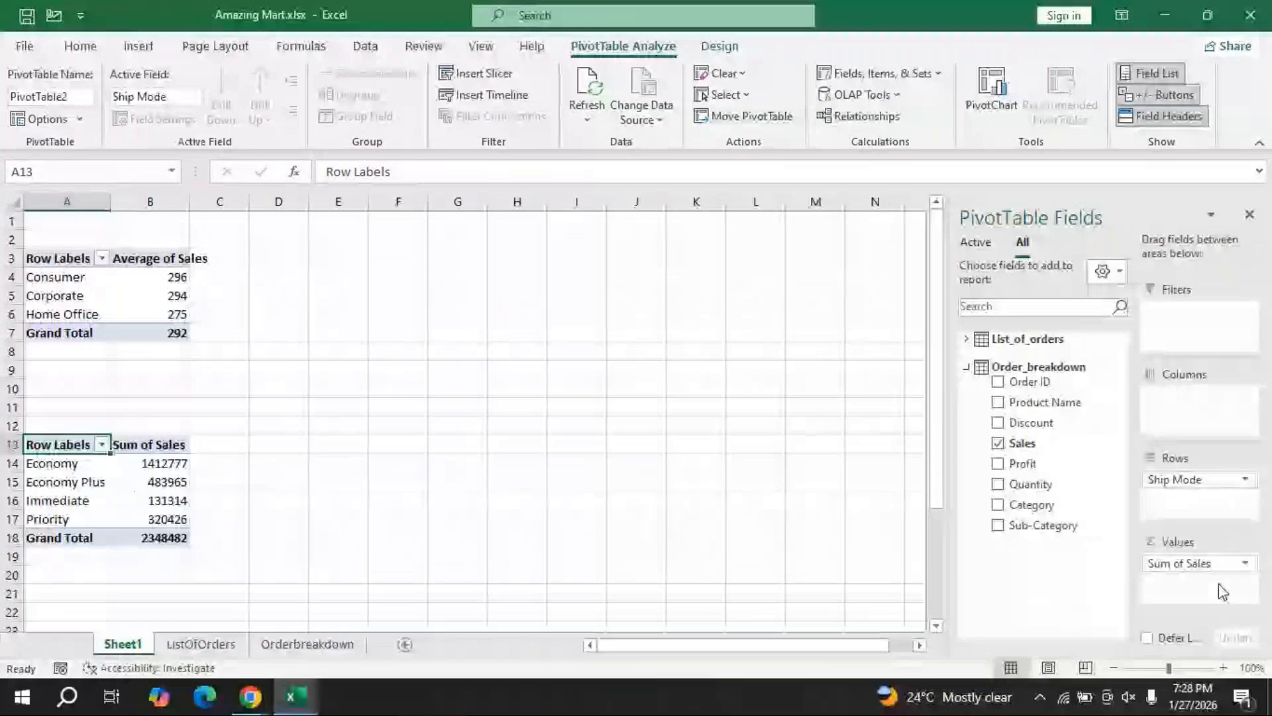
pyautogui.click(1203, 564)
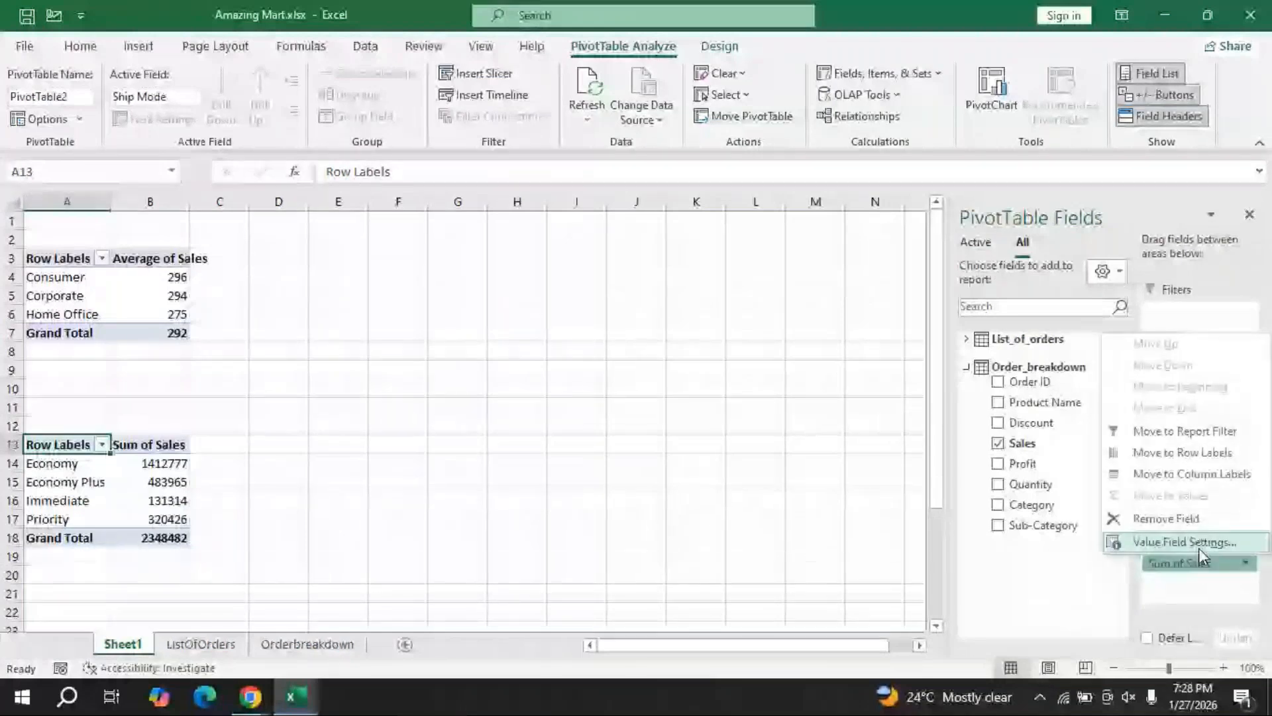
pyautogui.click(1198, 542)
pyautogui.click(583, 116)
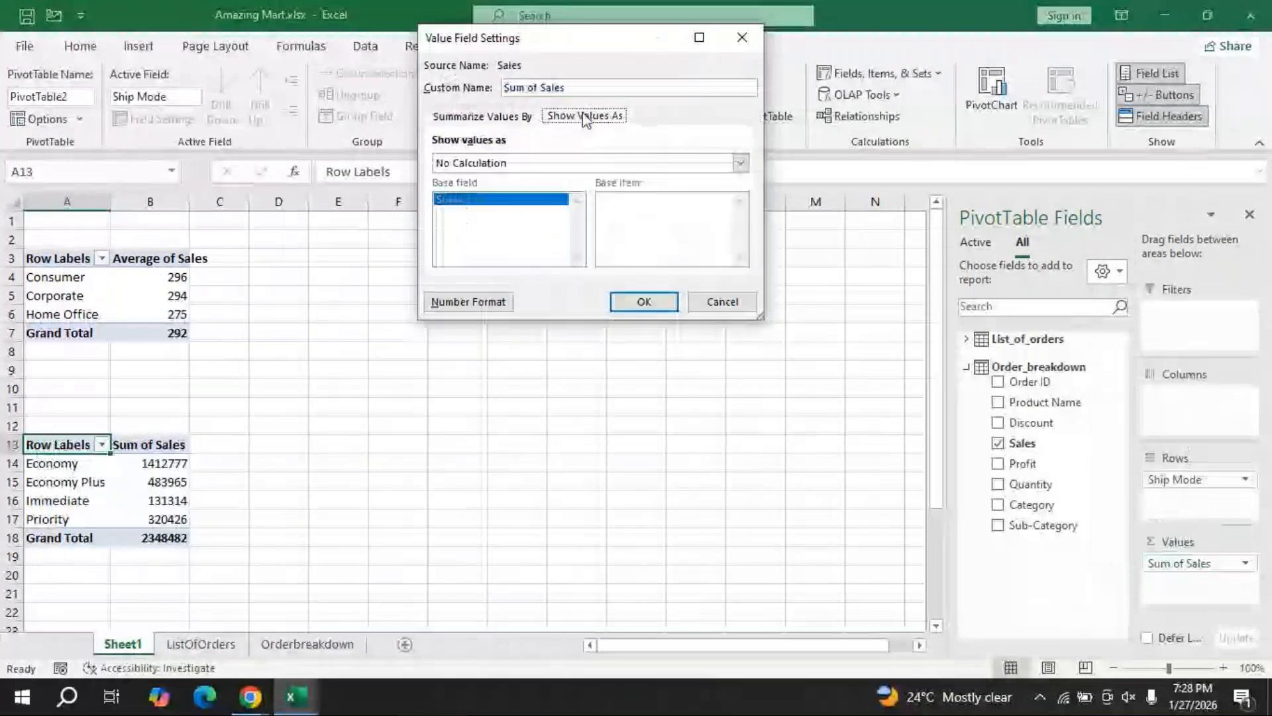
pyautogui.click(741, 38)
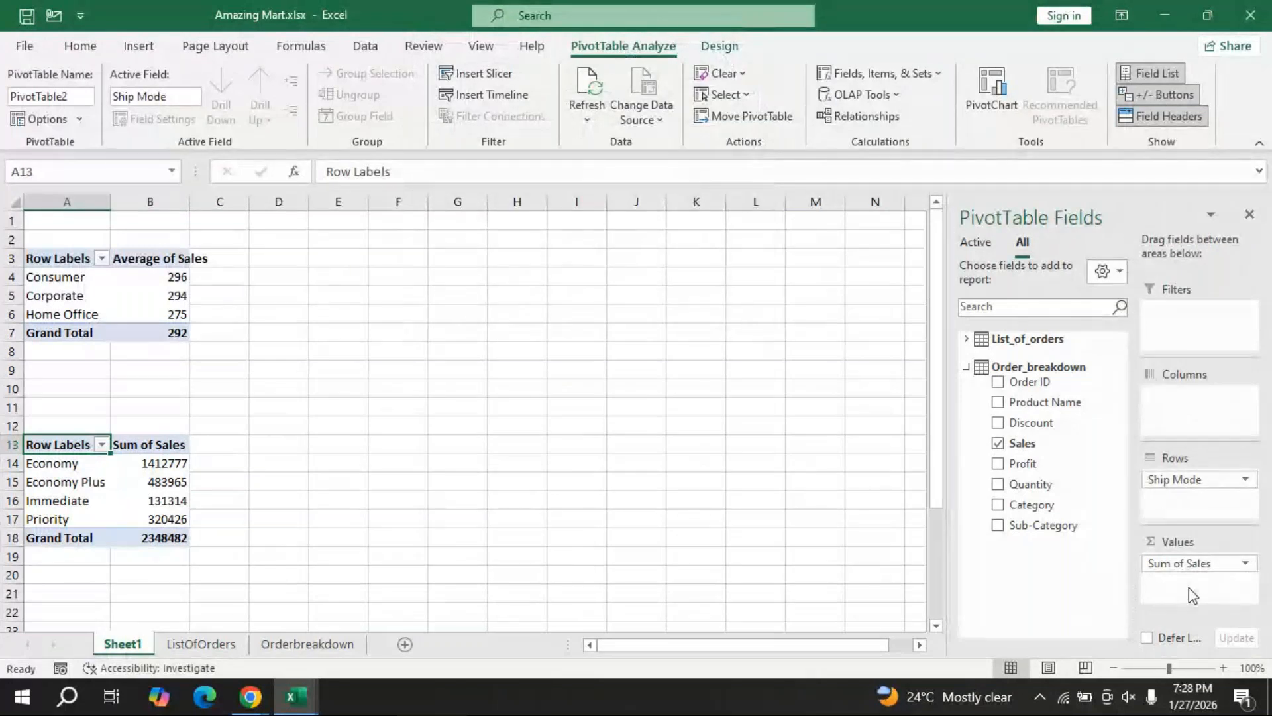
# Show the Sum of Sales values in the Ship Mode PivotTable as % of Grand Total.
pyautogui.click(1185, 563)
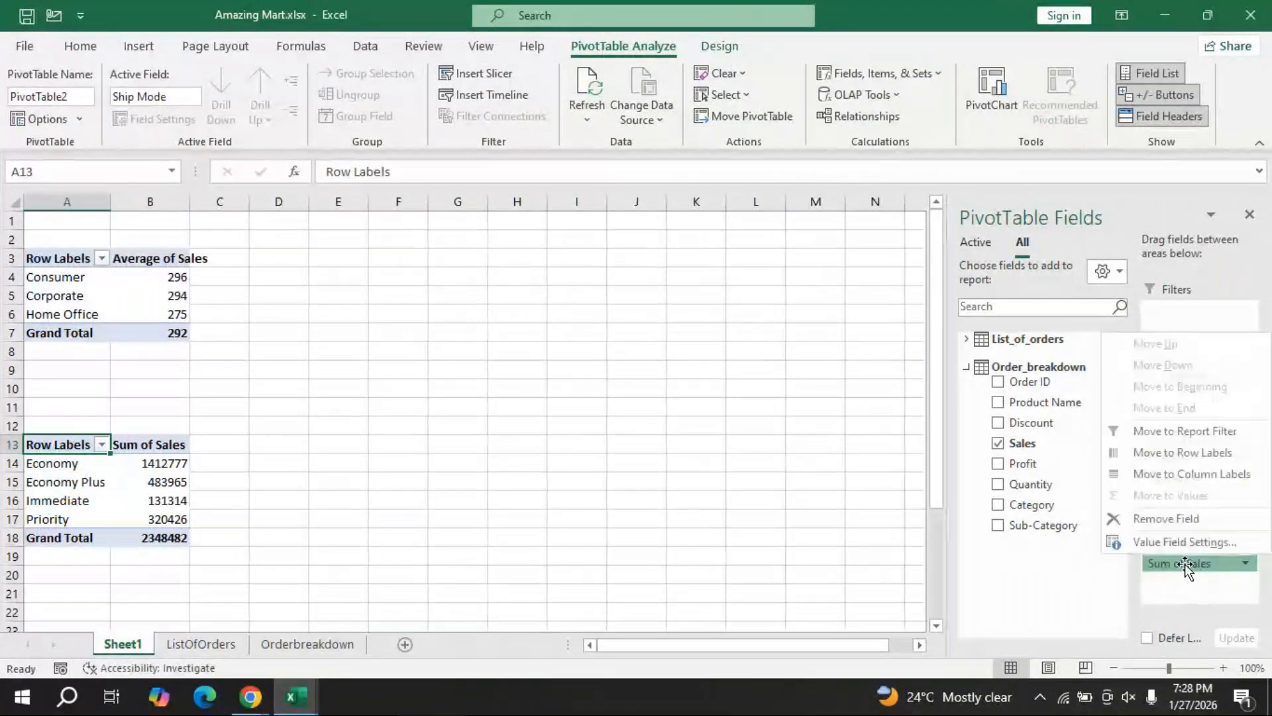
pyautogui.click(1186, 541)
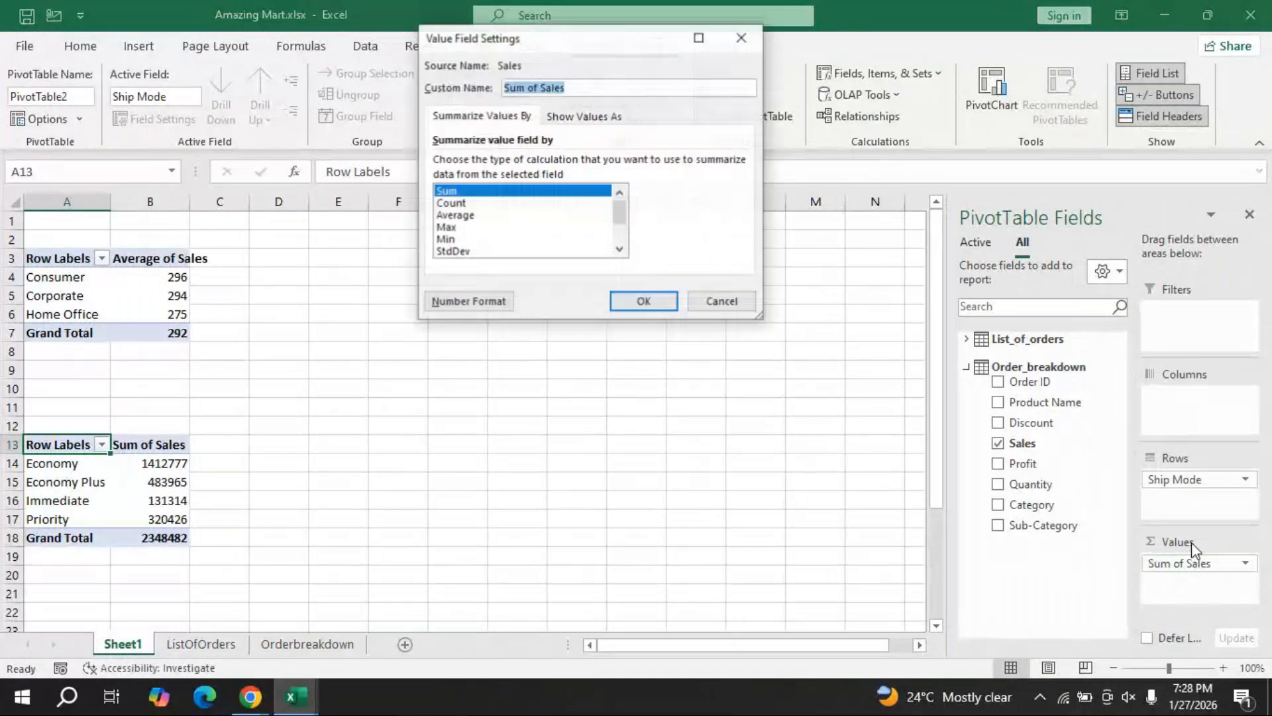
pyautogui.click(586, 116)
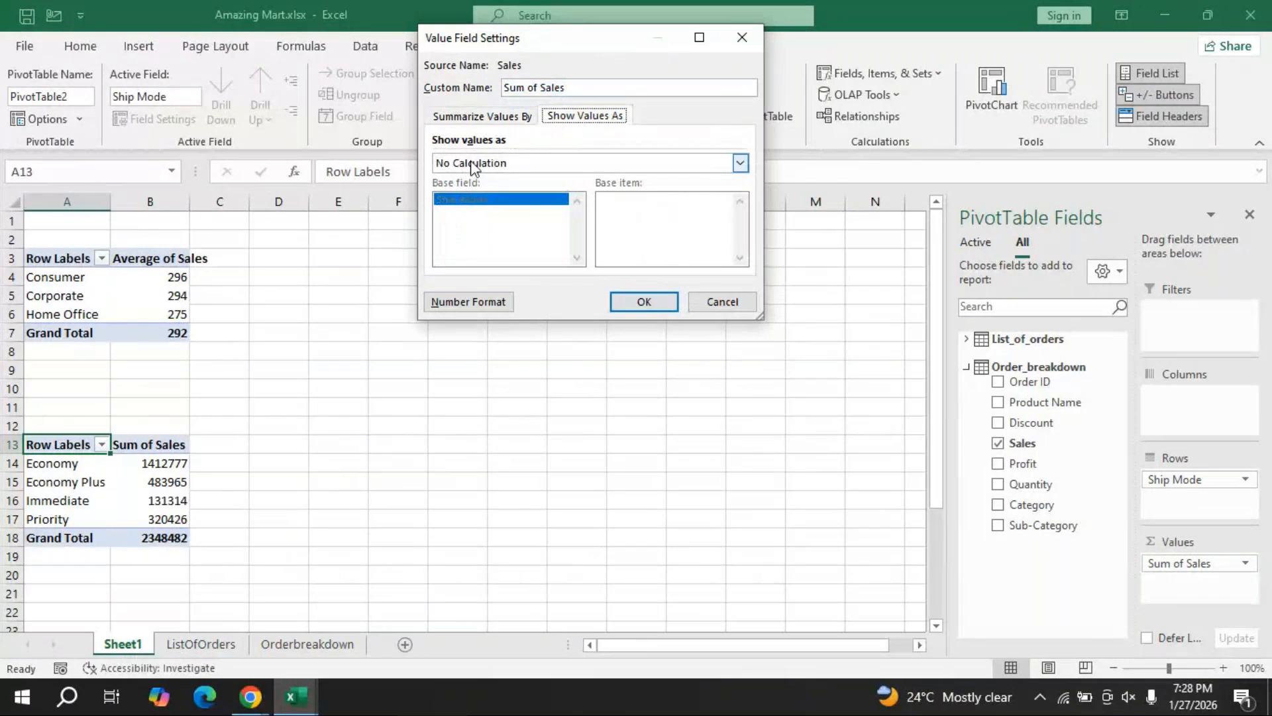
pyautogui.click(740, 163)
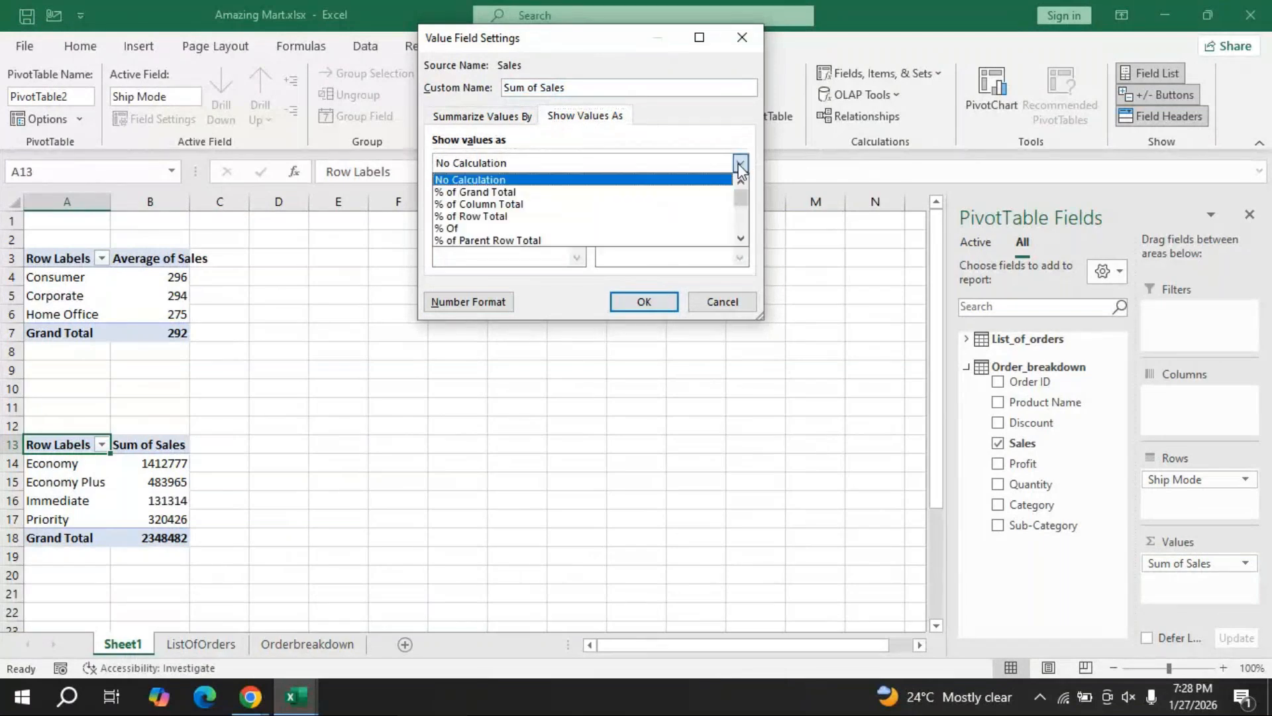
pyautogui.click(494, 192)
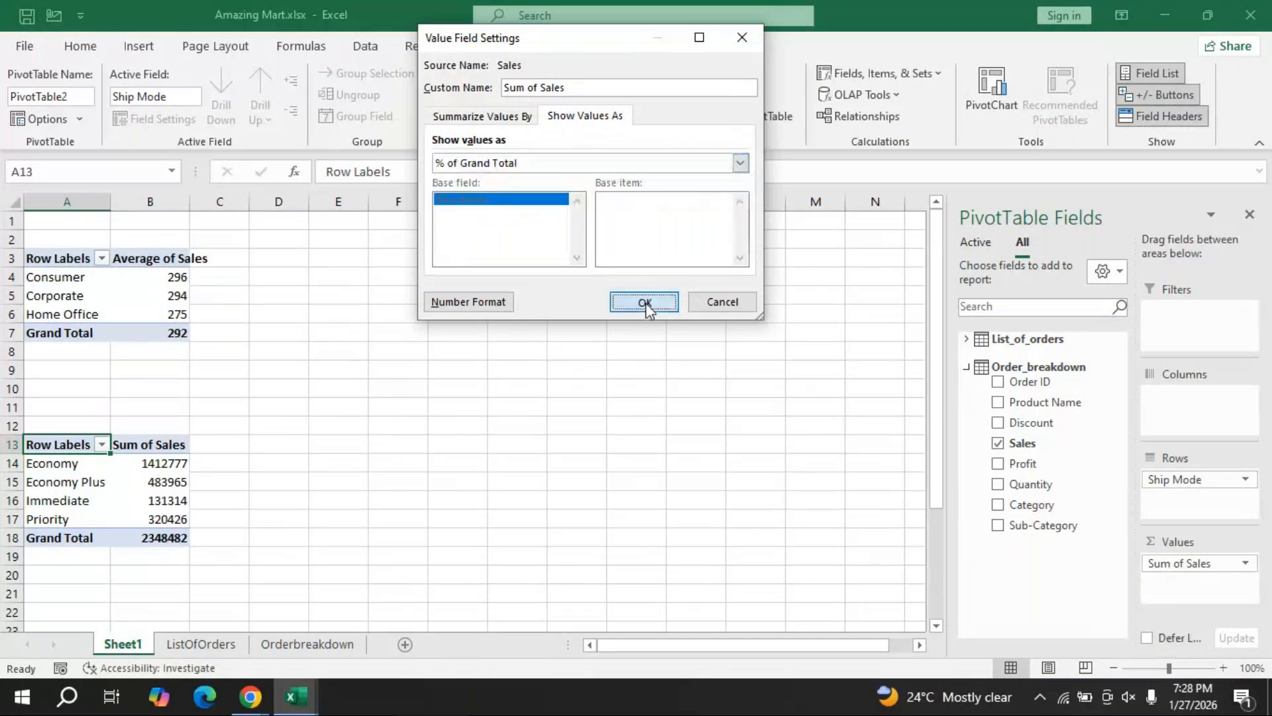
pyautogui.click(644, 302)
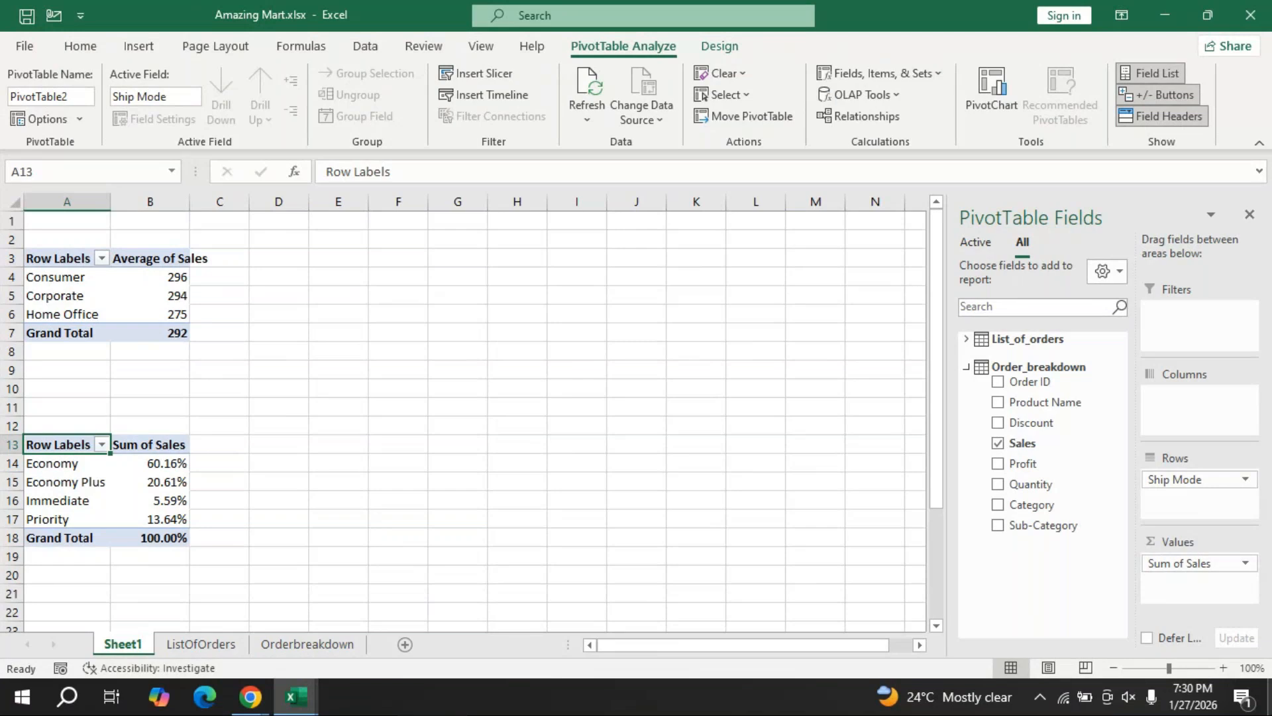
# Review the available Show Values As calculations for Sum of Sales and close the value field settings without changing them.
pyautogui.click(1196, 563)
pyautogui.click(1164, 540)
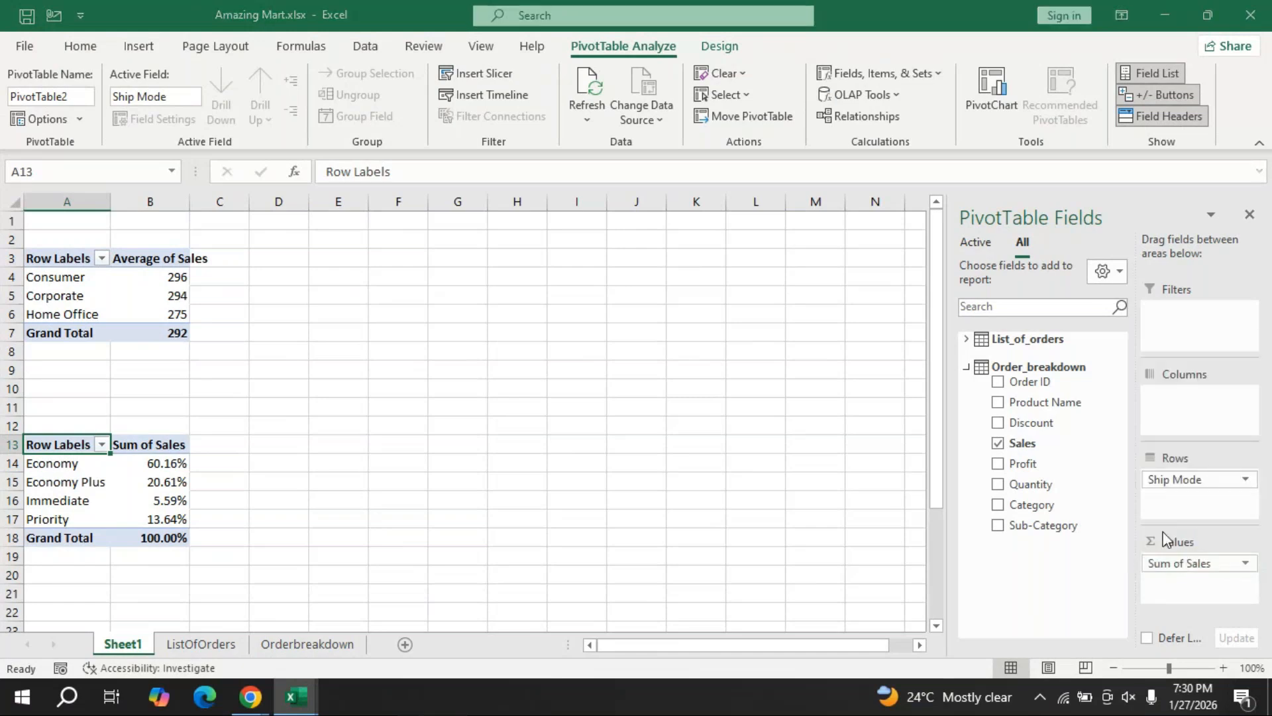
pyautogui.moveTo(585, 37); pyautogui.dragTo(577, 75)
pyautogui.click(577, 154)
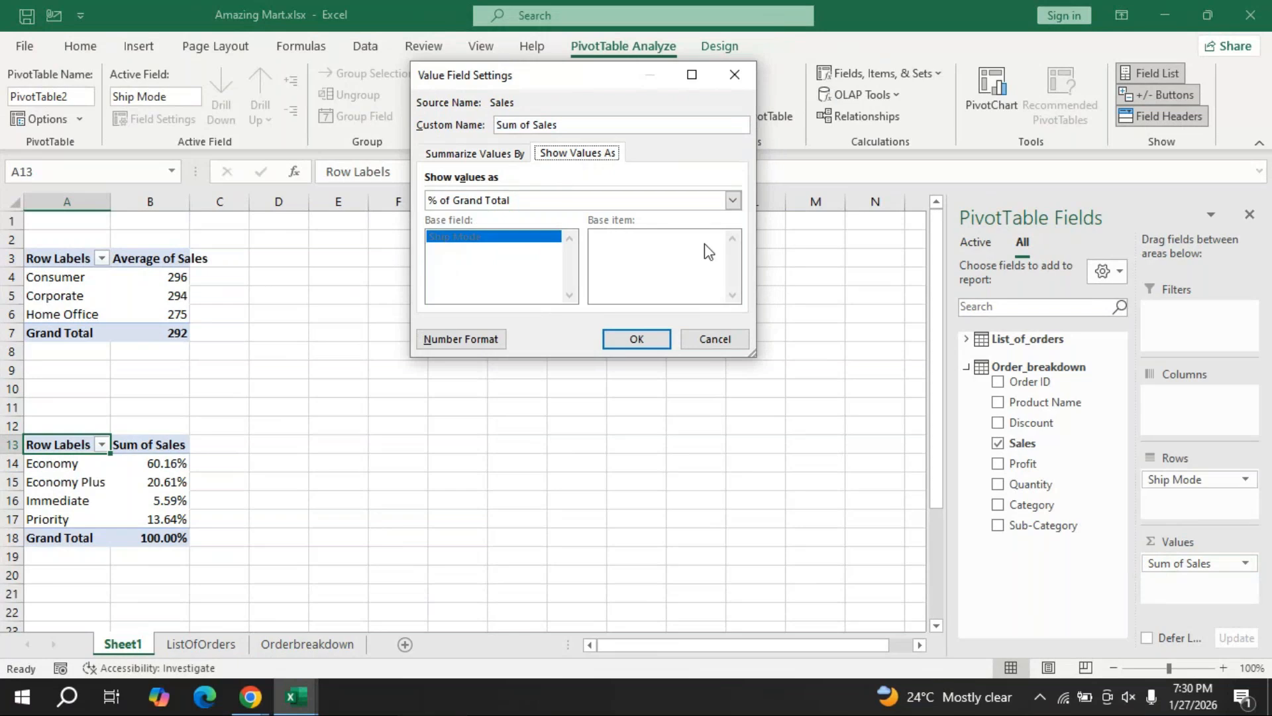
pyautogui.click(733, 200)
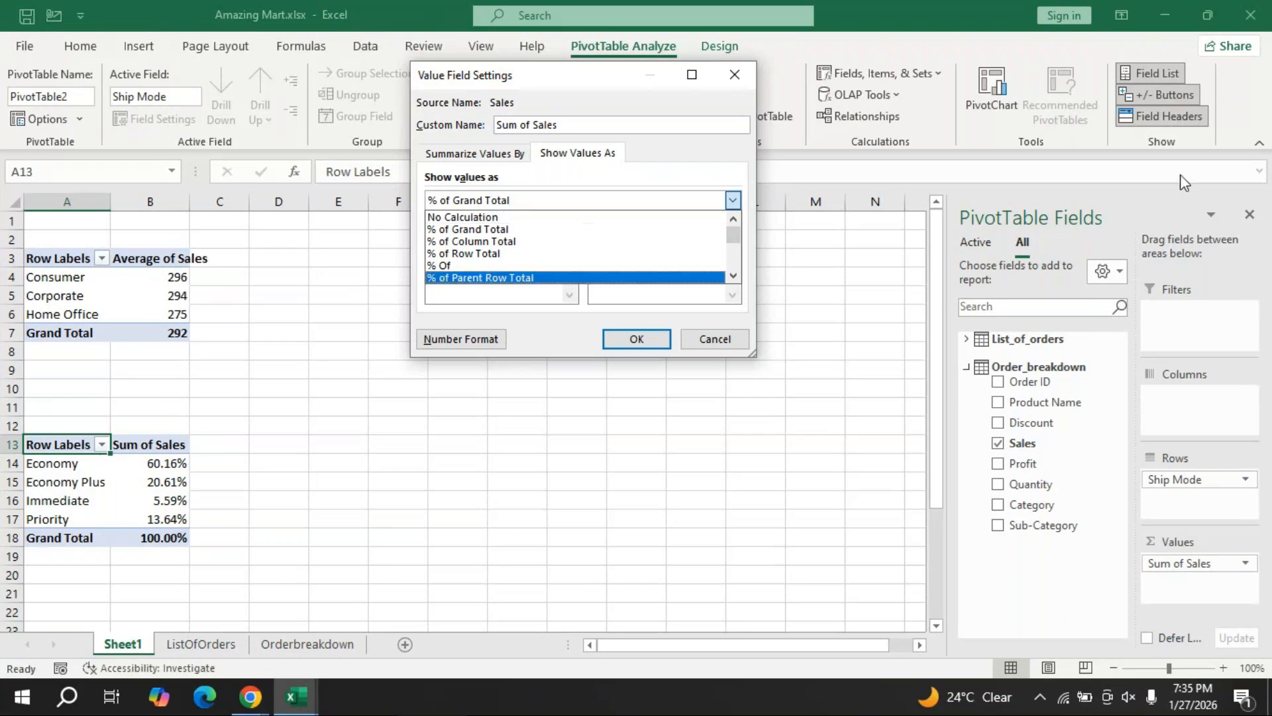
pyautogui.click(750, 86)
pyautogui.click(736, 78)
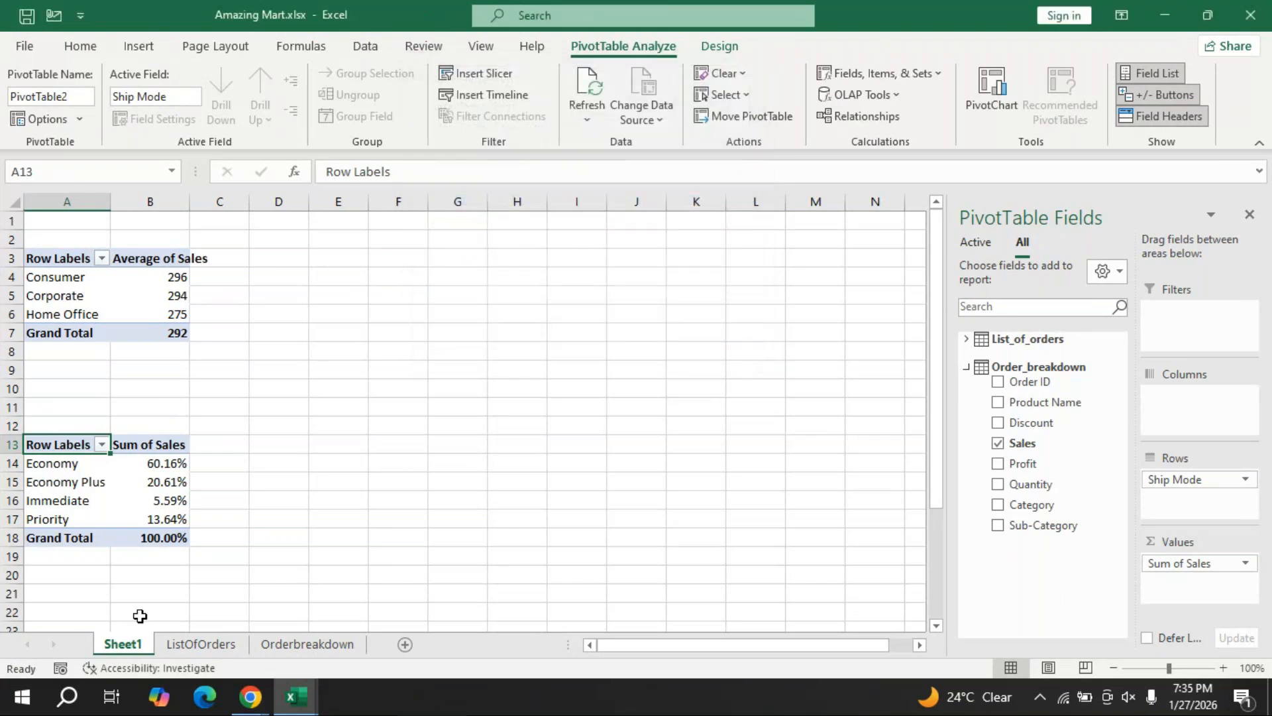
pyautogui.click(219, 646)
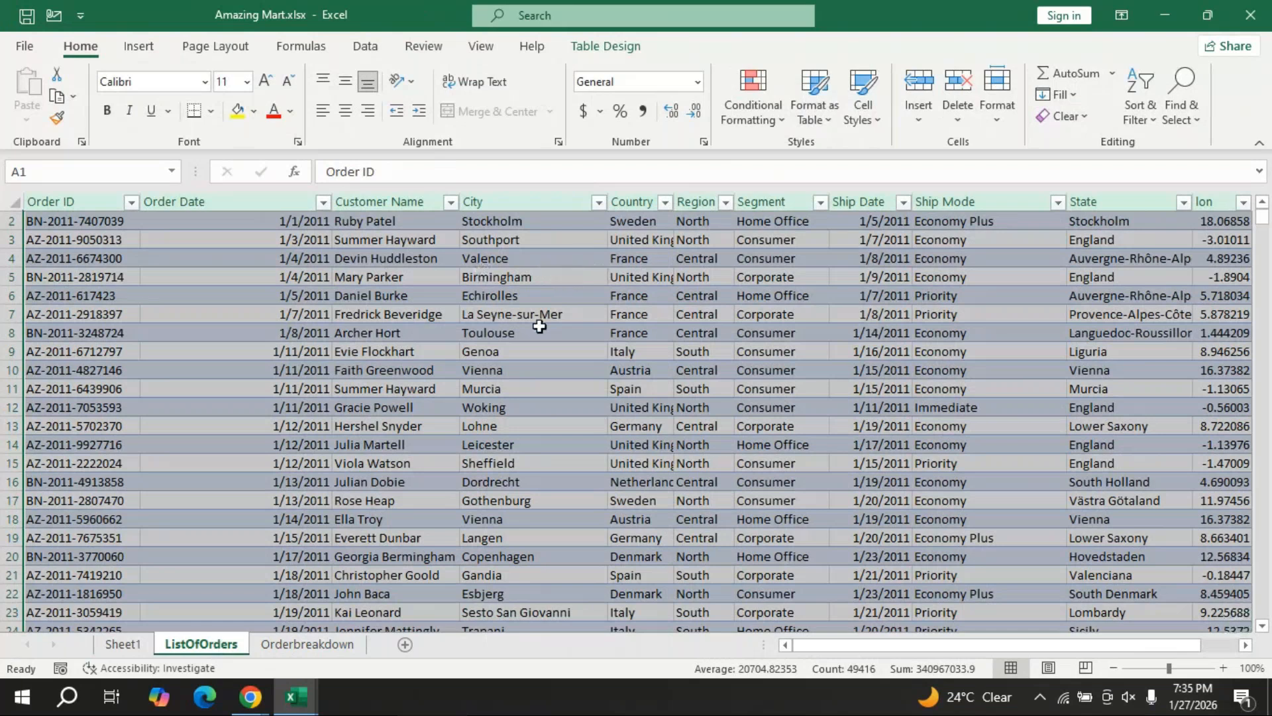
pyautogui.hotkey('alt', 'n')
pyautogui.press('v')
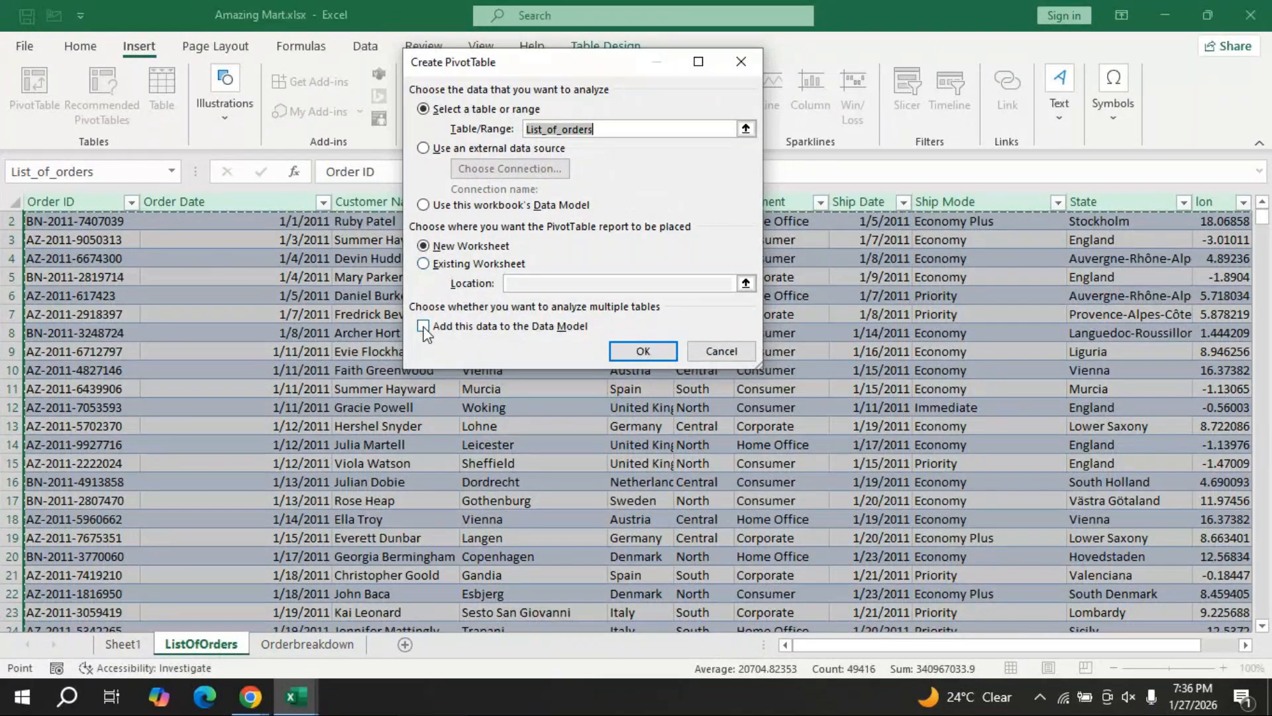
pyautogui.click(740, 61)
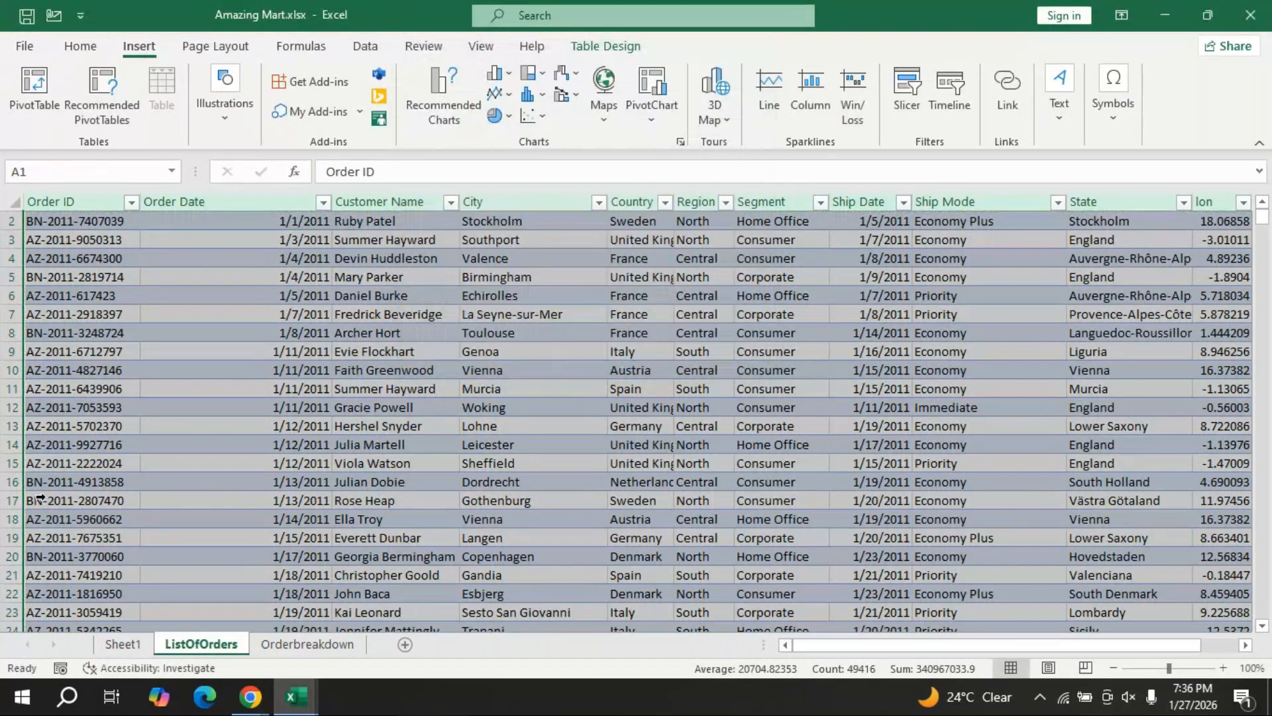
pyautogui.click(123, 643)
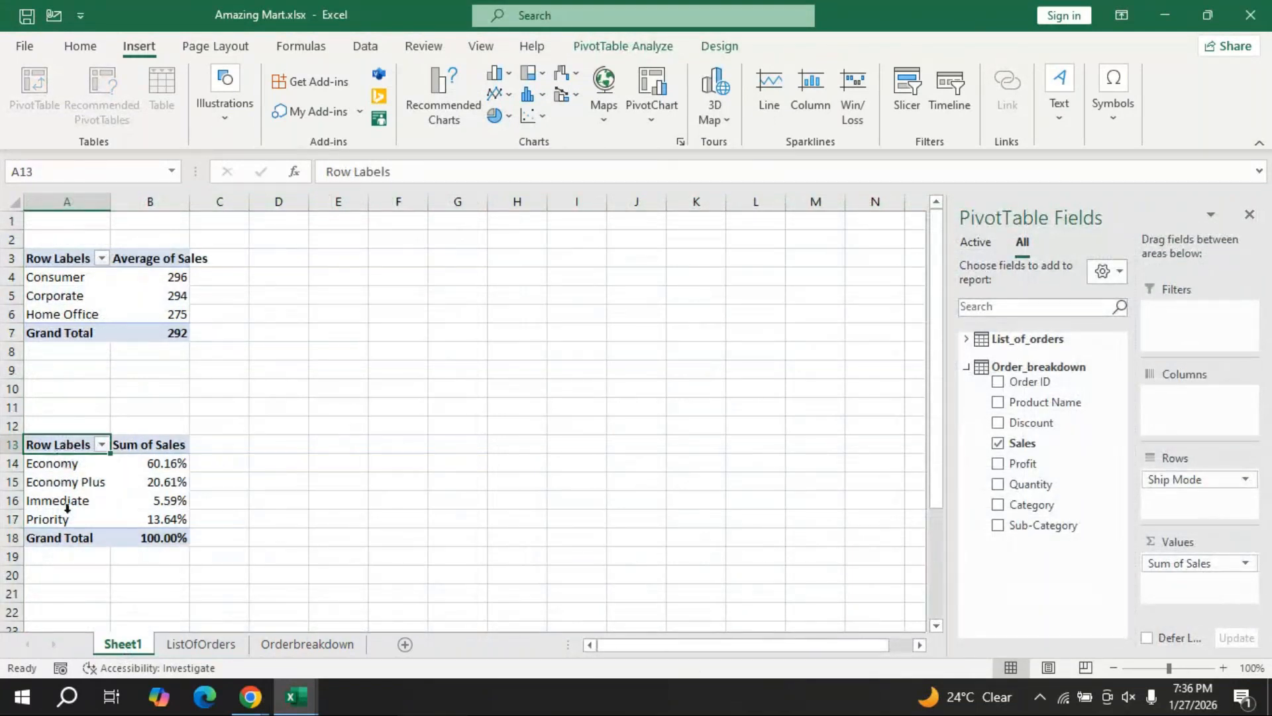
# Examine which fields of List_of_orders and Order_breakdown the Ship Mode PivotTable uses.
pyautogui.click(967, 367)
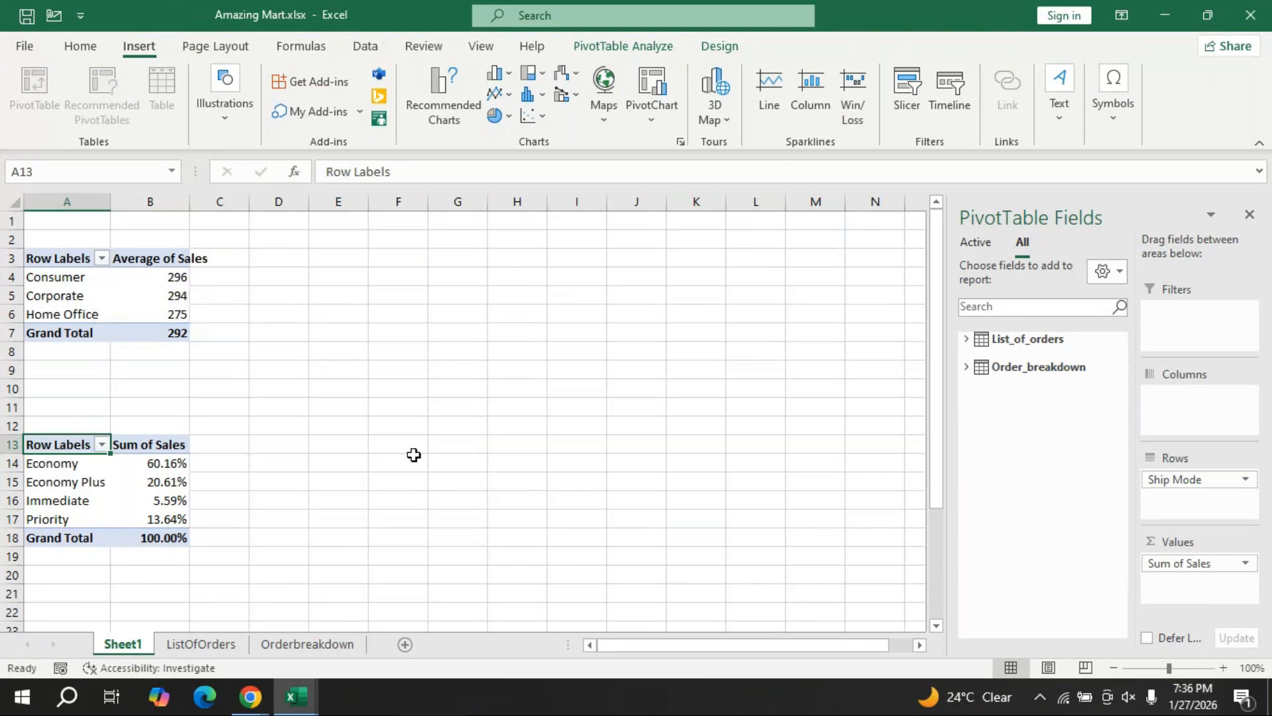
pyautogui.click(966, 340)
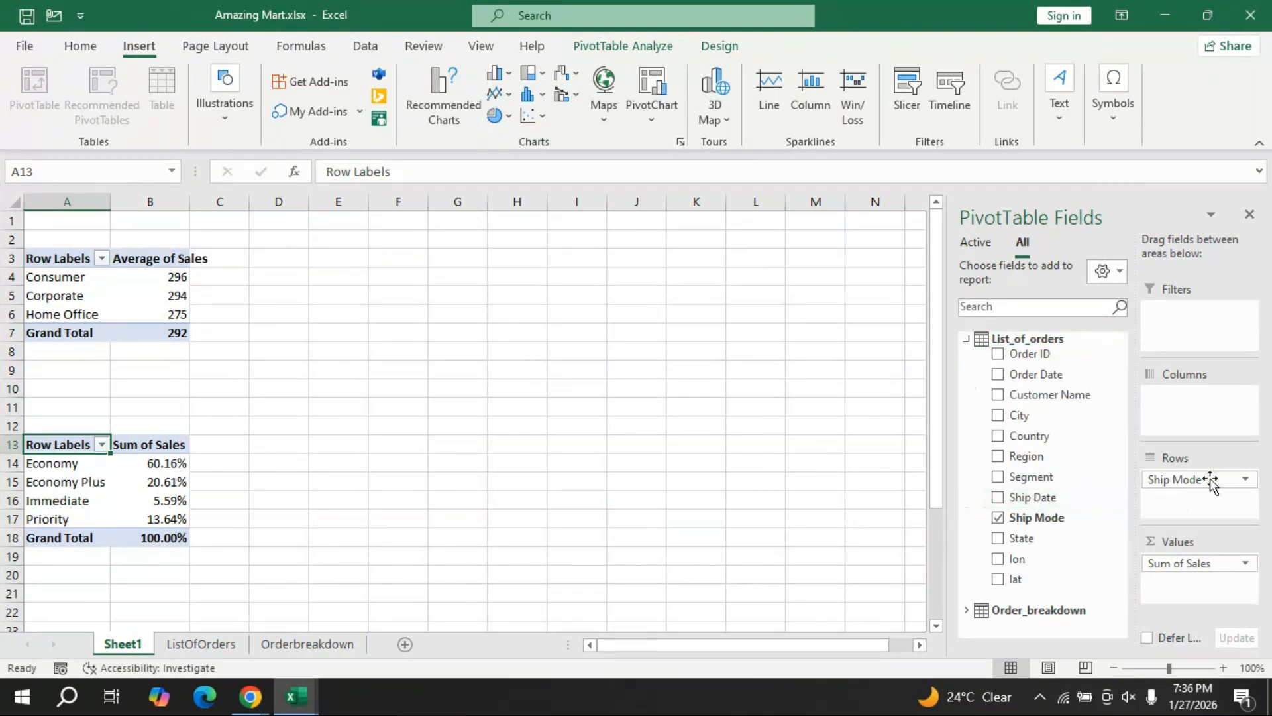
pyautogui.click(966, 340)
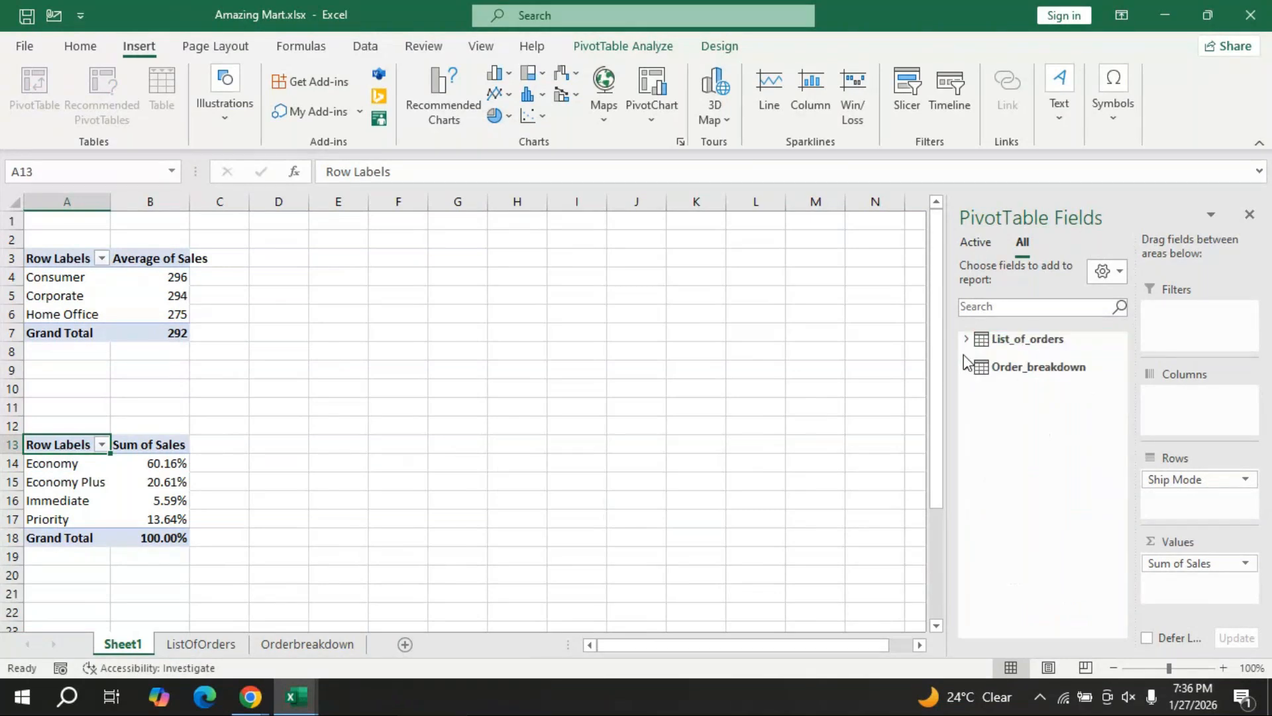
pyautogui.click(966, 367)
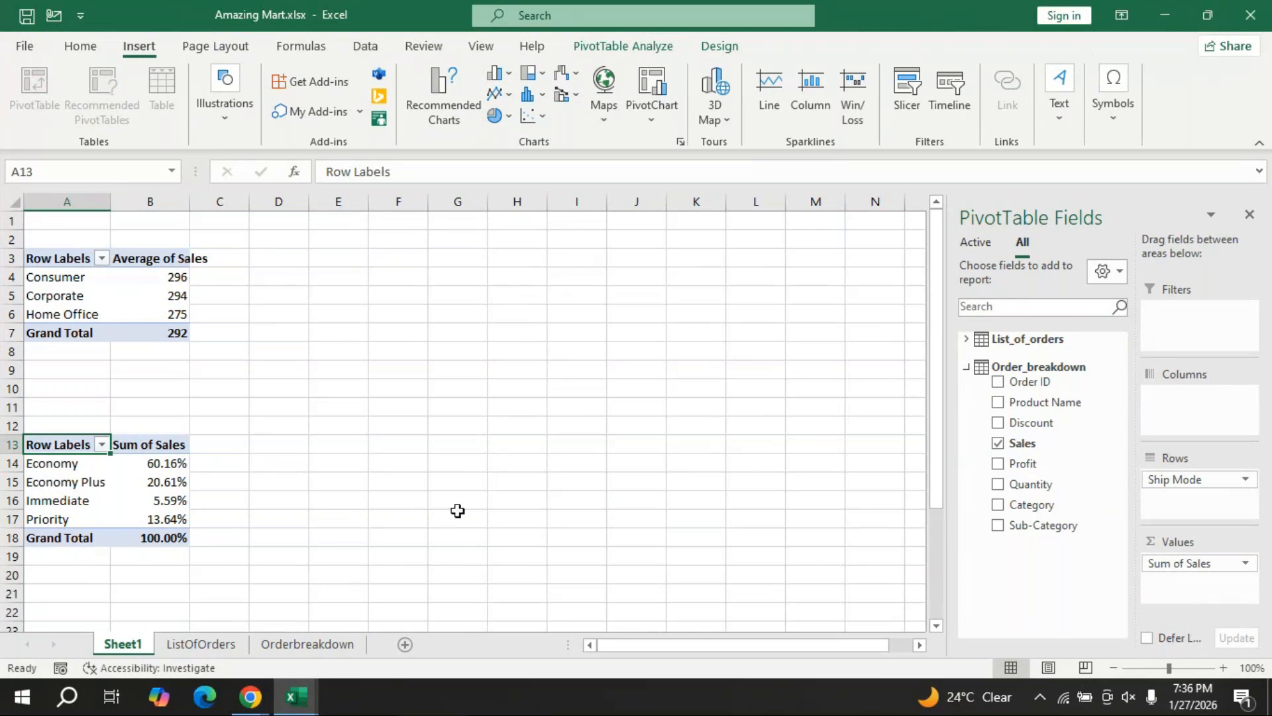
# Check the summary function and Show Values As setting of Sum of Sales, leaving both as they are.
pyautogui.doubleClick(1175, 566)
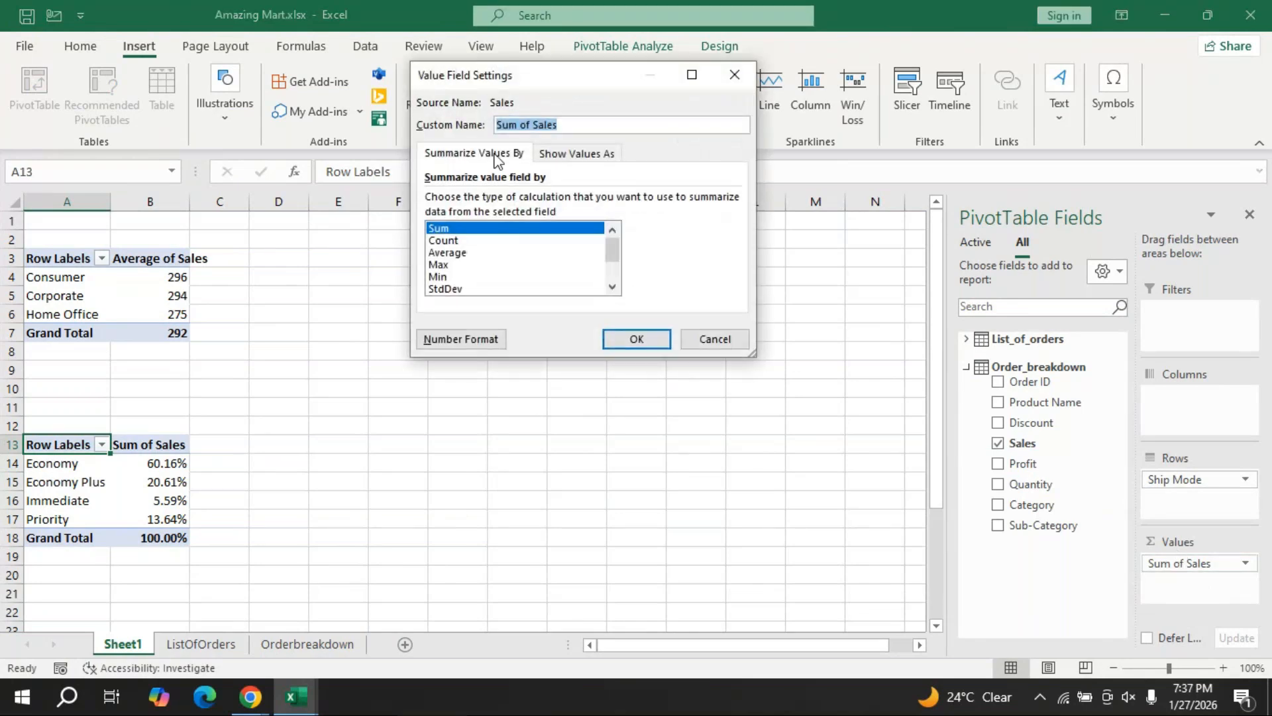
pyautogui.click(574, 154)
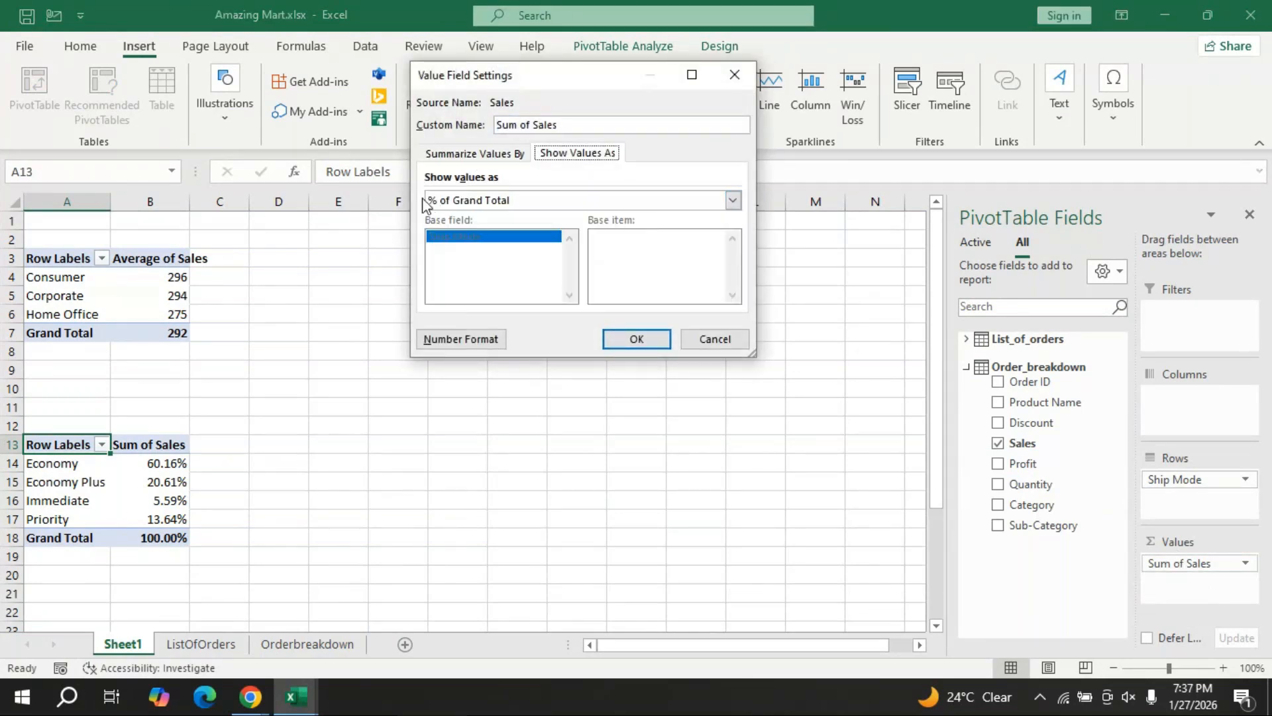
pyautogui.click(733, 201)
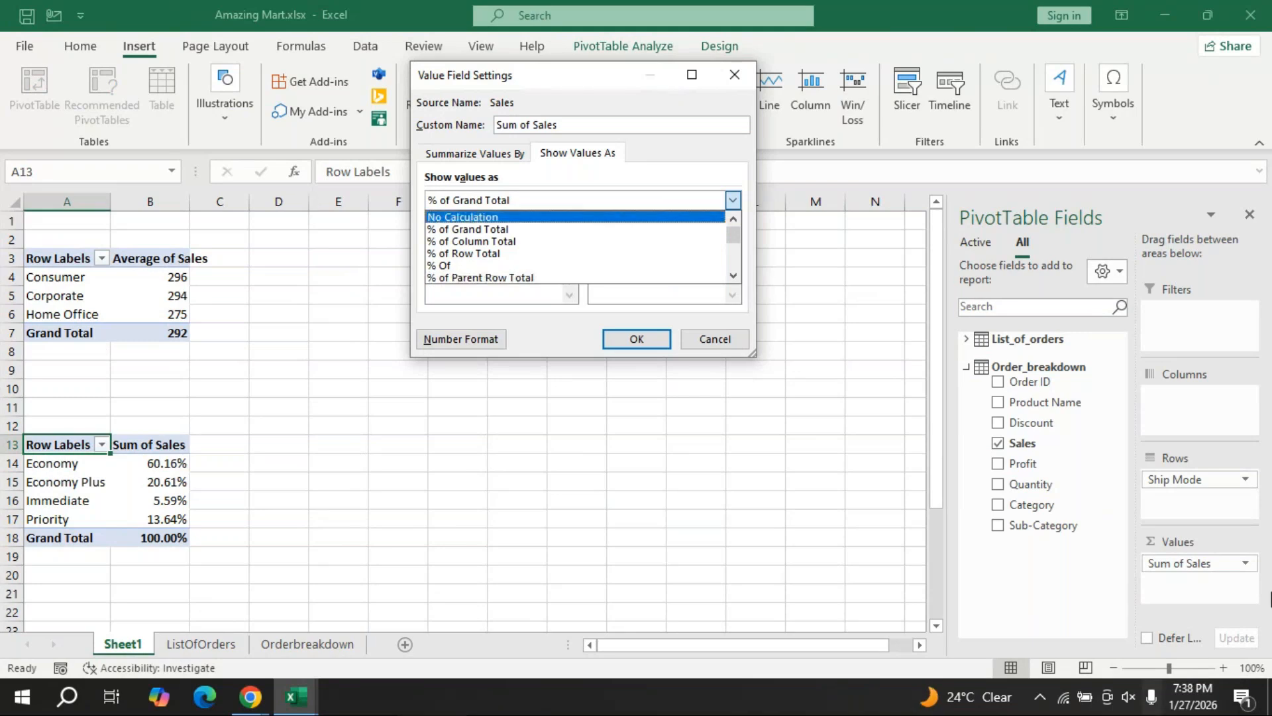
pyautogui.click(746, 83)
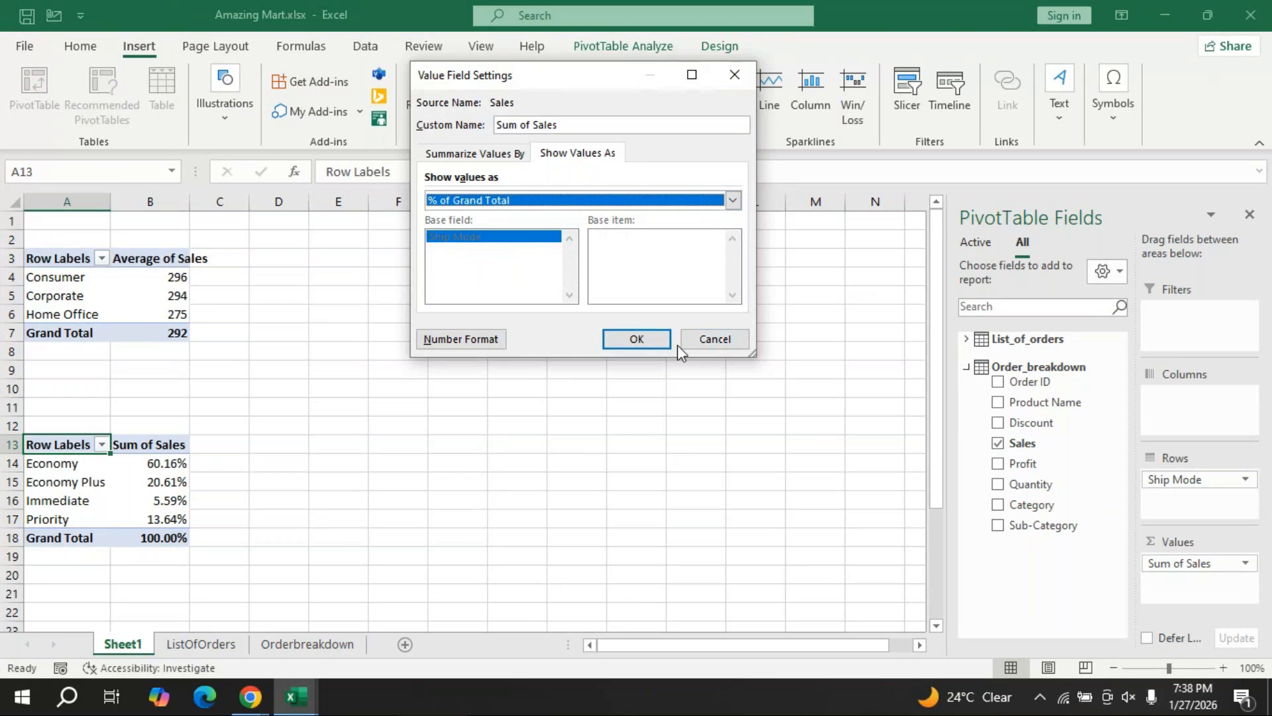
pyautogui.click(734, 75)
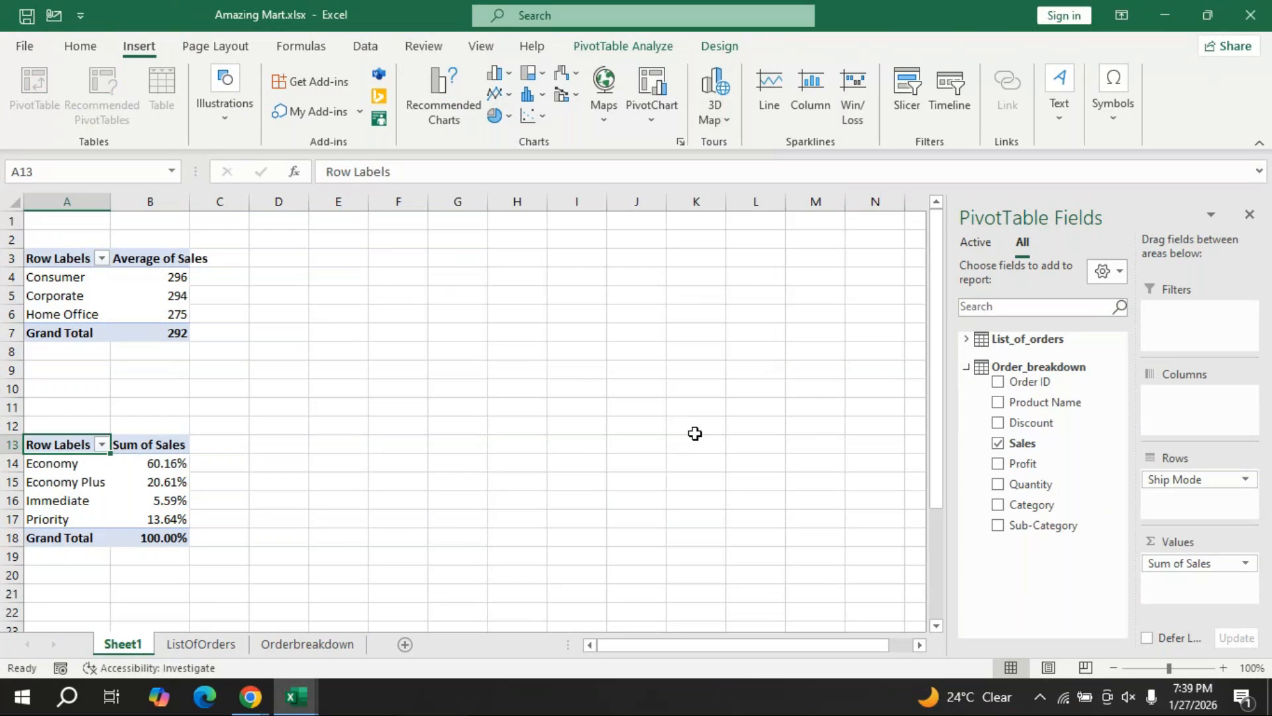
# Examine the Sum of Profit by Country and Region PivotTable in the Amazing Mart - Power Pivot workbook and return to Sheet1 in Amazing Mart.xlsx.
pyautogui.hotkey('alt', 'Tab')
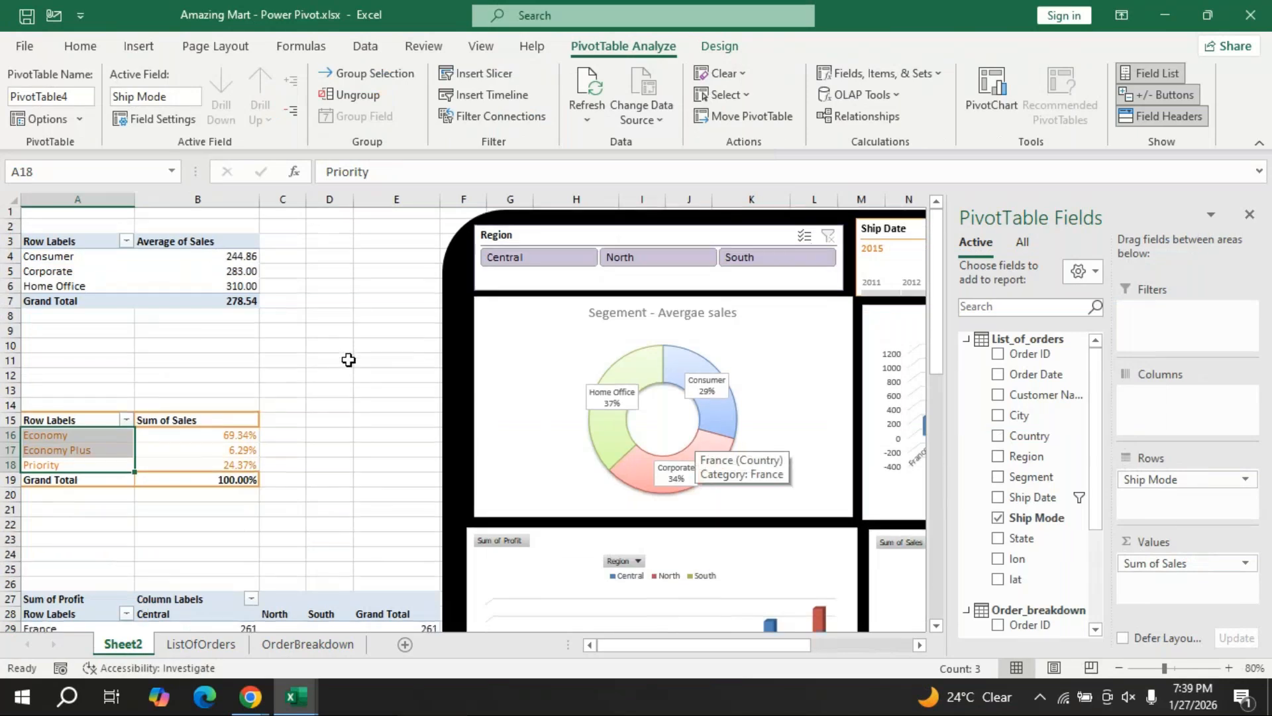
pyautogui.scroll(-6, 349, 359)
pyautogui.click(75, 415)
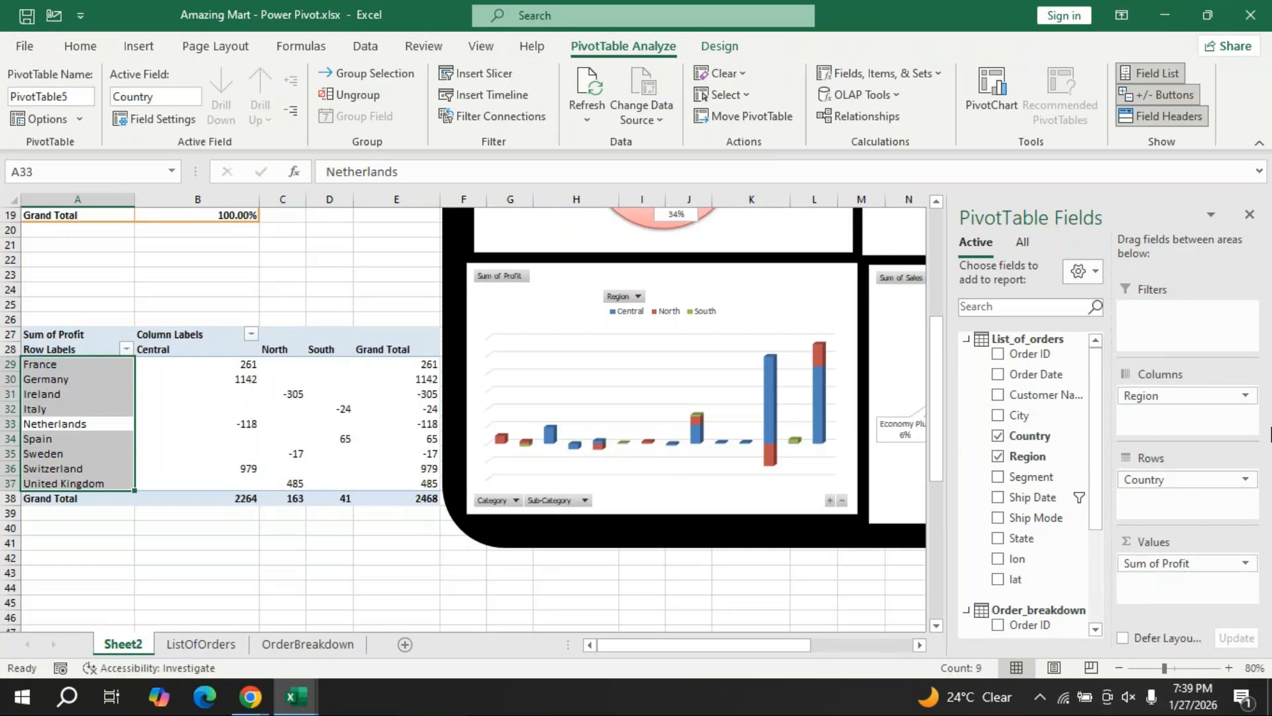
pyautogui.hotkey('alt', 'Tab')
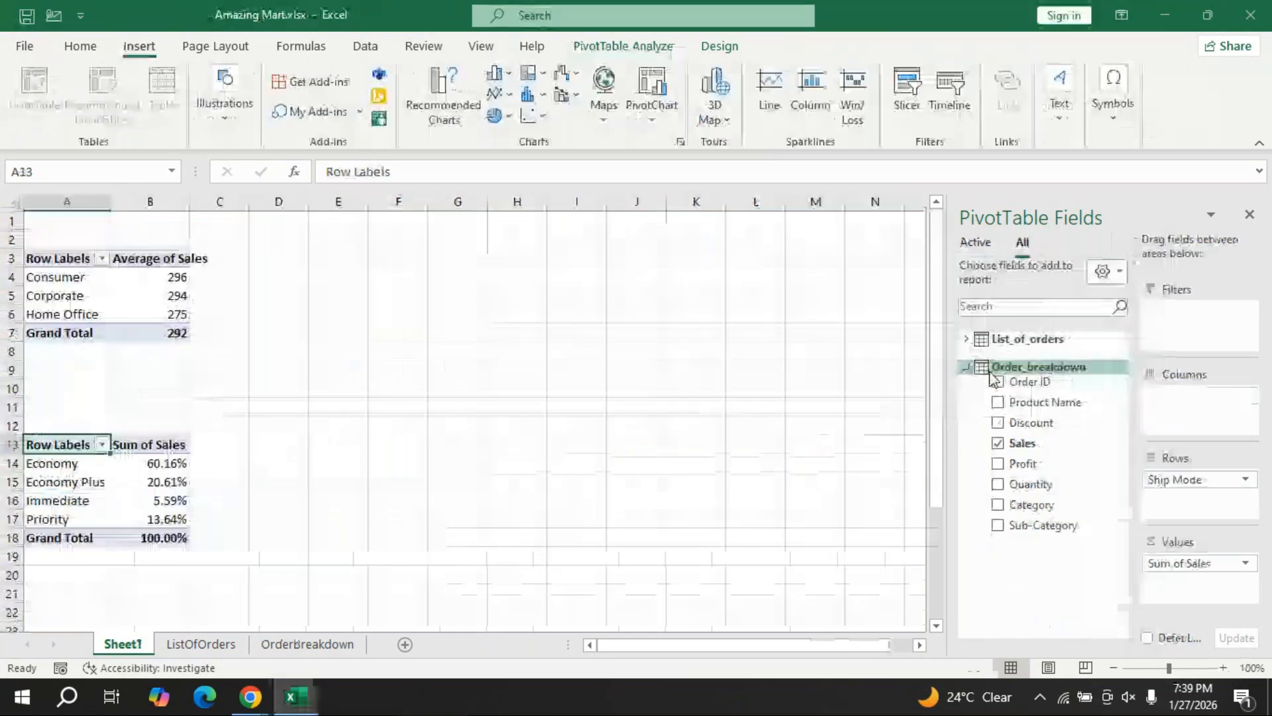
pyautogui.click(966, 367)
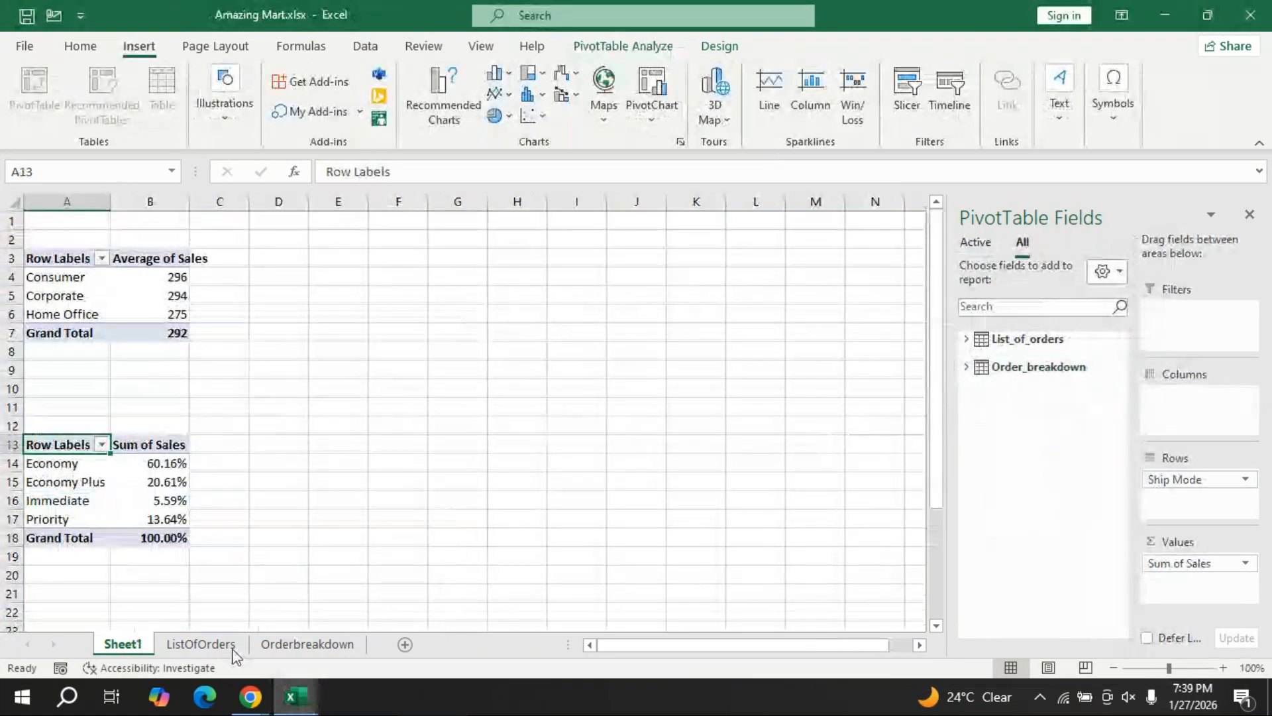
# Insert a PivotTable from the List_of_orders table at cell A24 of Sheet1, adding the data to the Data Model.
pyautogui.click(200, 643)
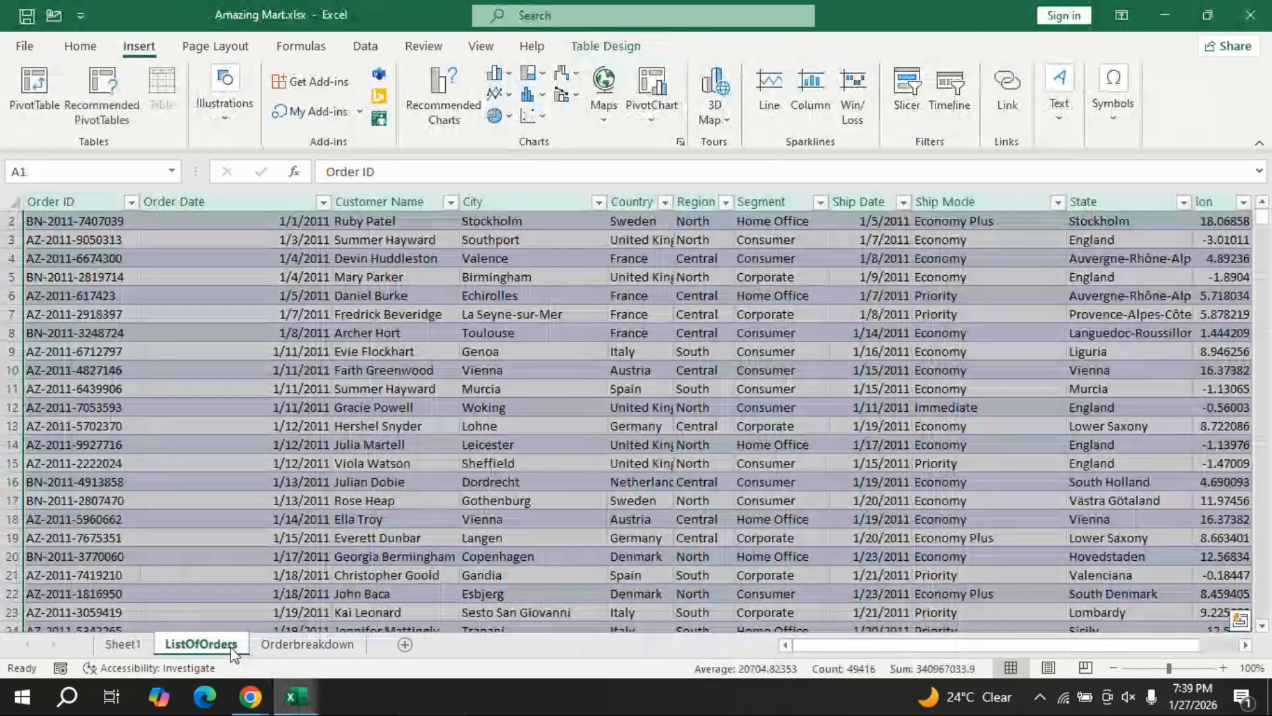
pyautogui.click(35, 85)
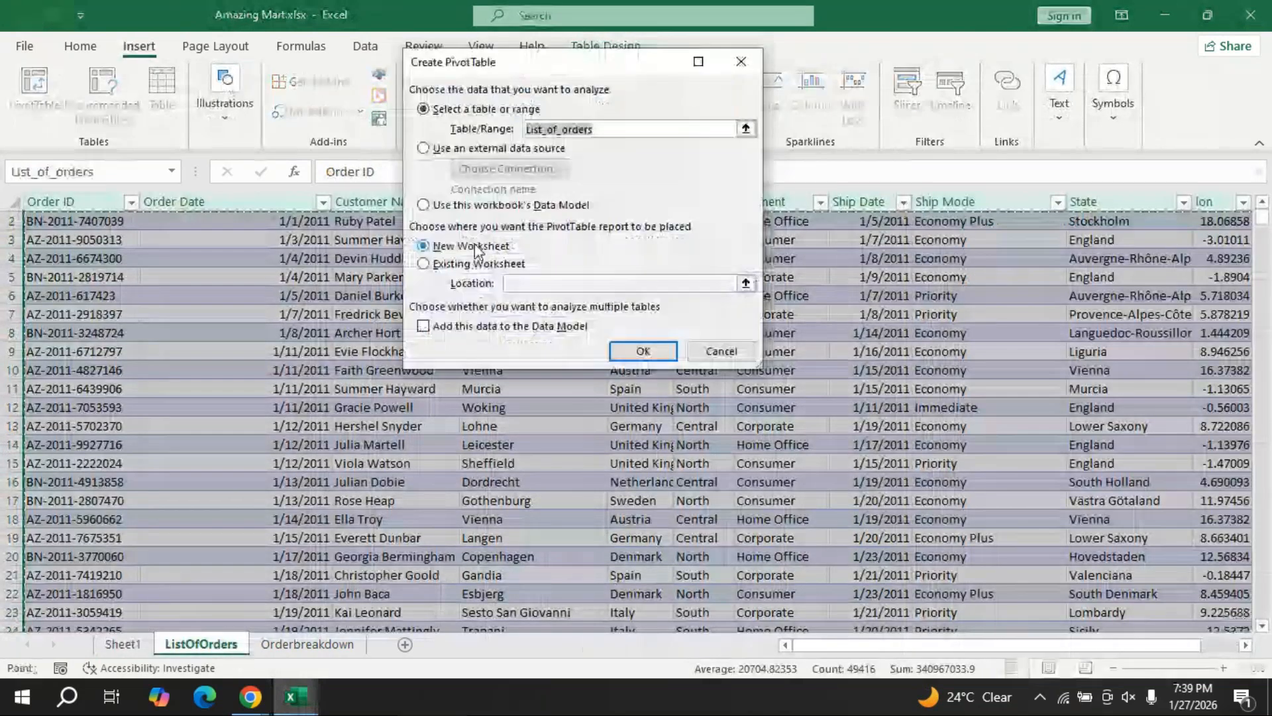
pyautogui.click(422, 326)
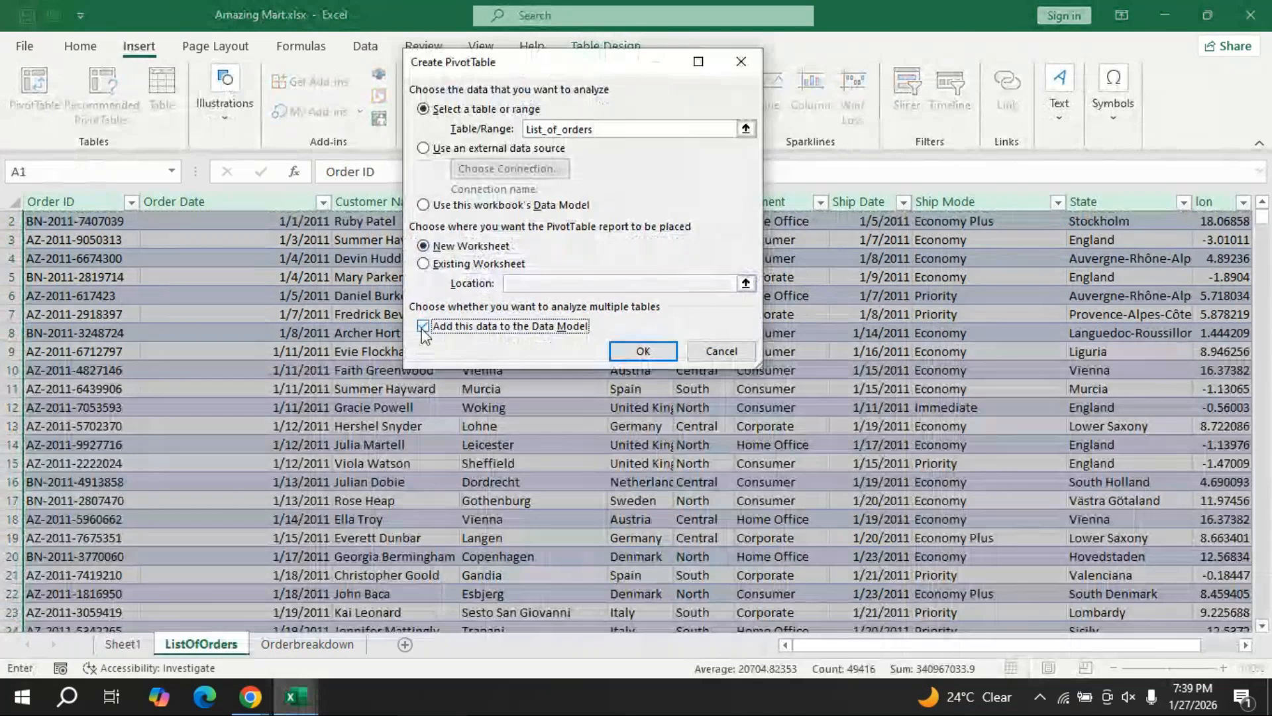
pyautogui.click(423, 264)
pyautogui.click(567, 285)
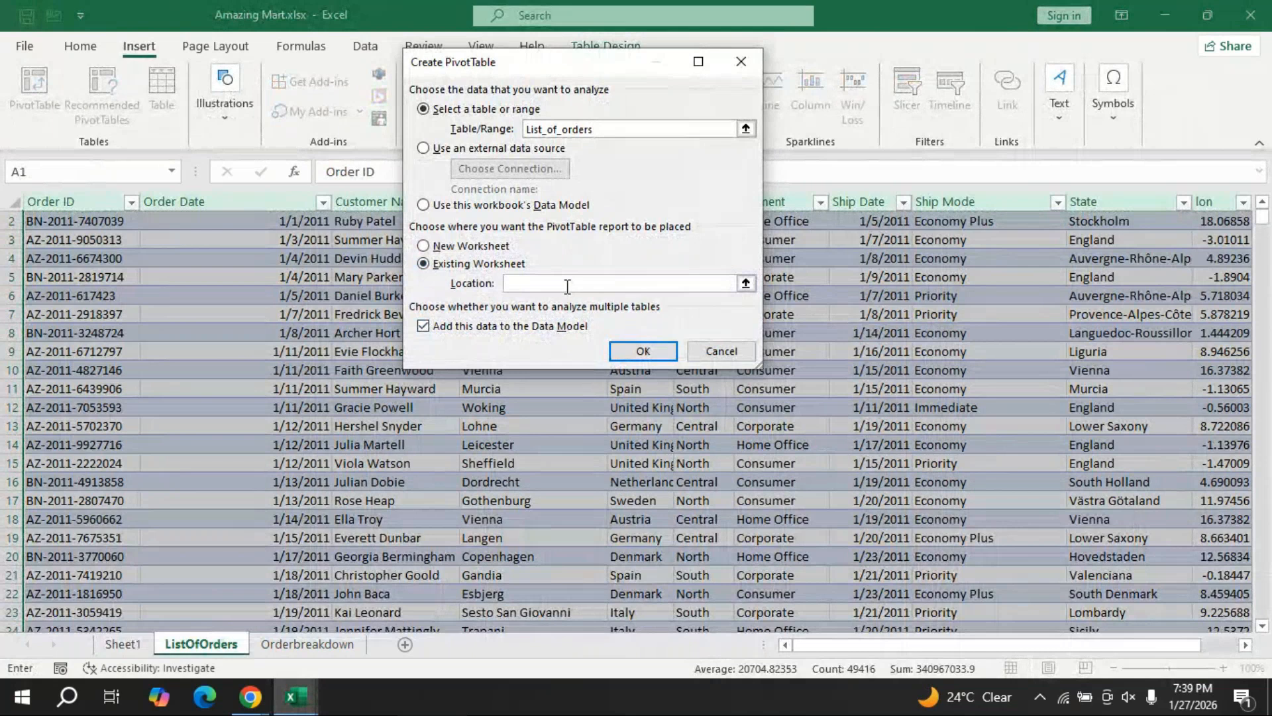
pyautogui.hotkey('ctrl', 'pageup')
pyautogui.scroll(-3, 306, 435)
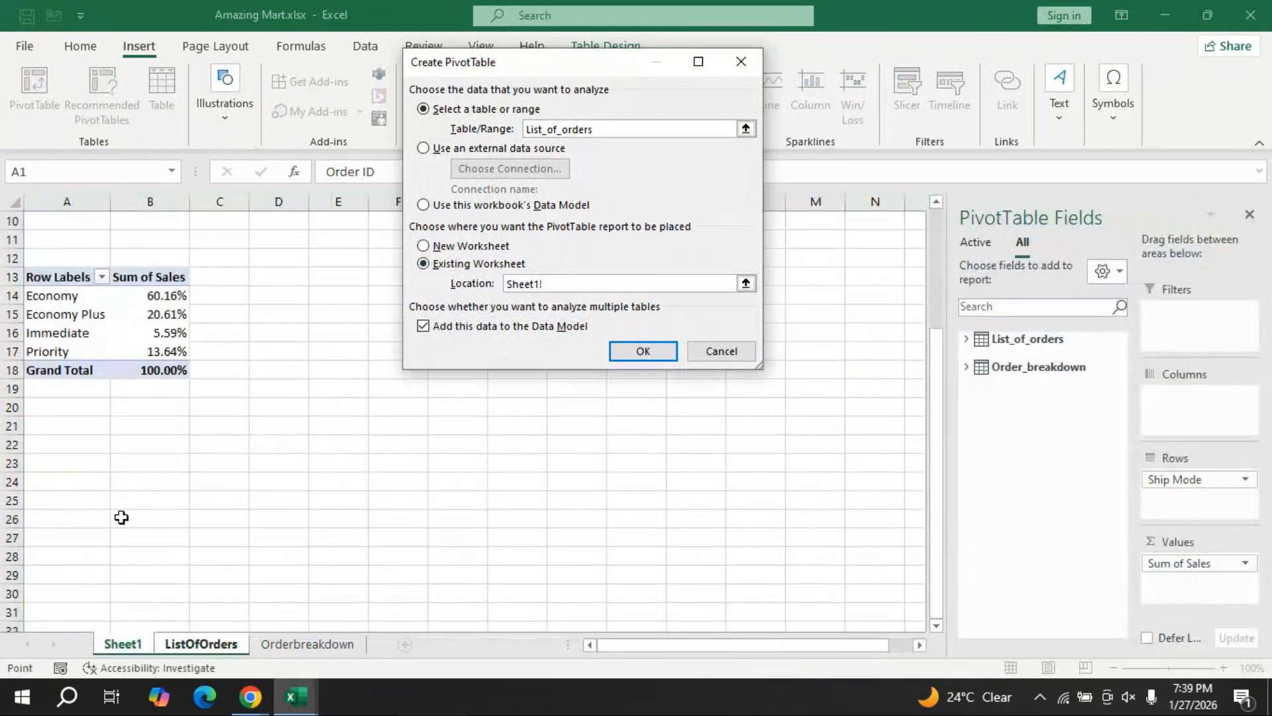
pyautogui.click(51, 479)
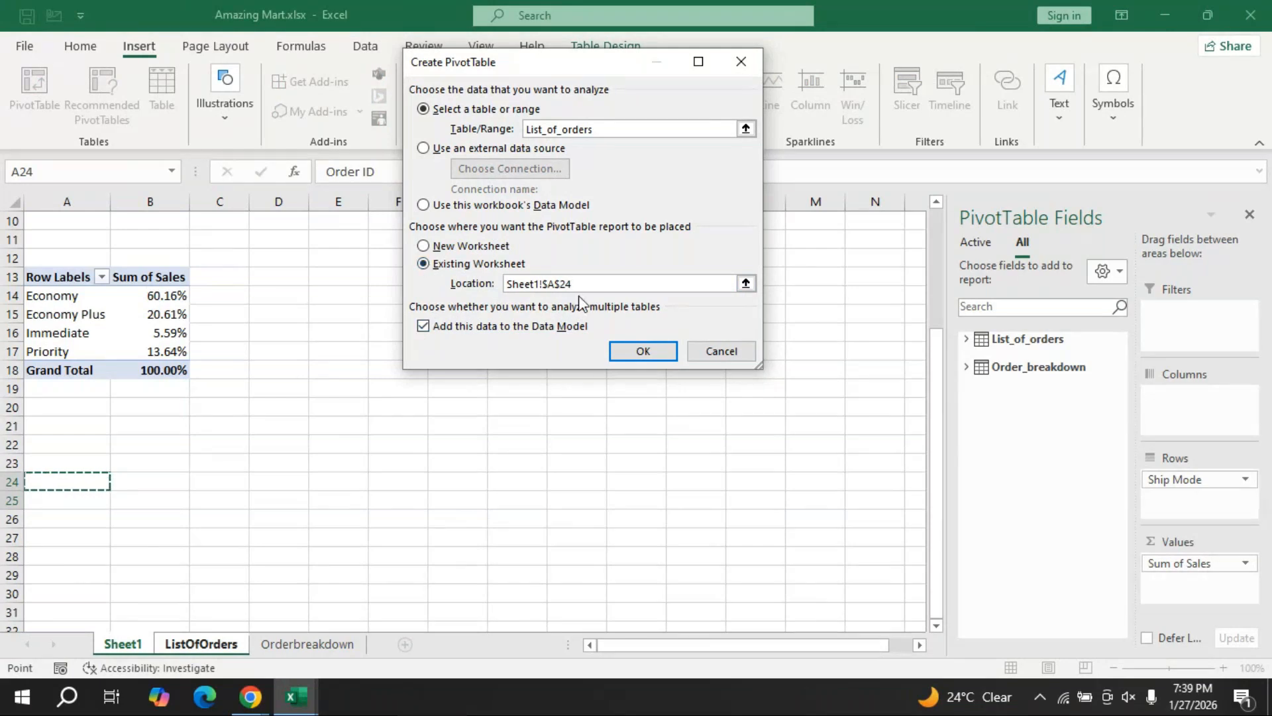
pyautogui.click(640, 350)
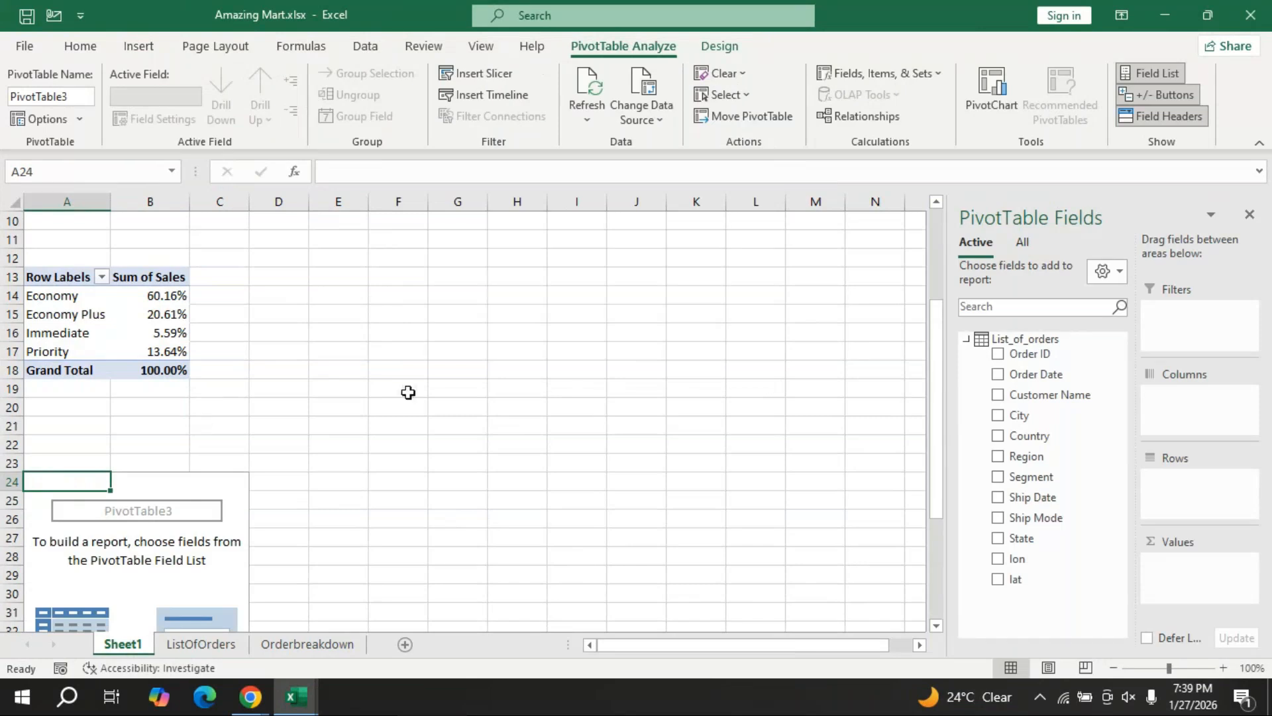
# Lay out the PivotTable at A24 with Region as columns, Country as rows and Sum of Profit as values, using both model tables.
pyautogui.scroll(-2, 408, 393)
pyautogui.click(966, 340)
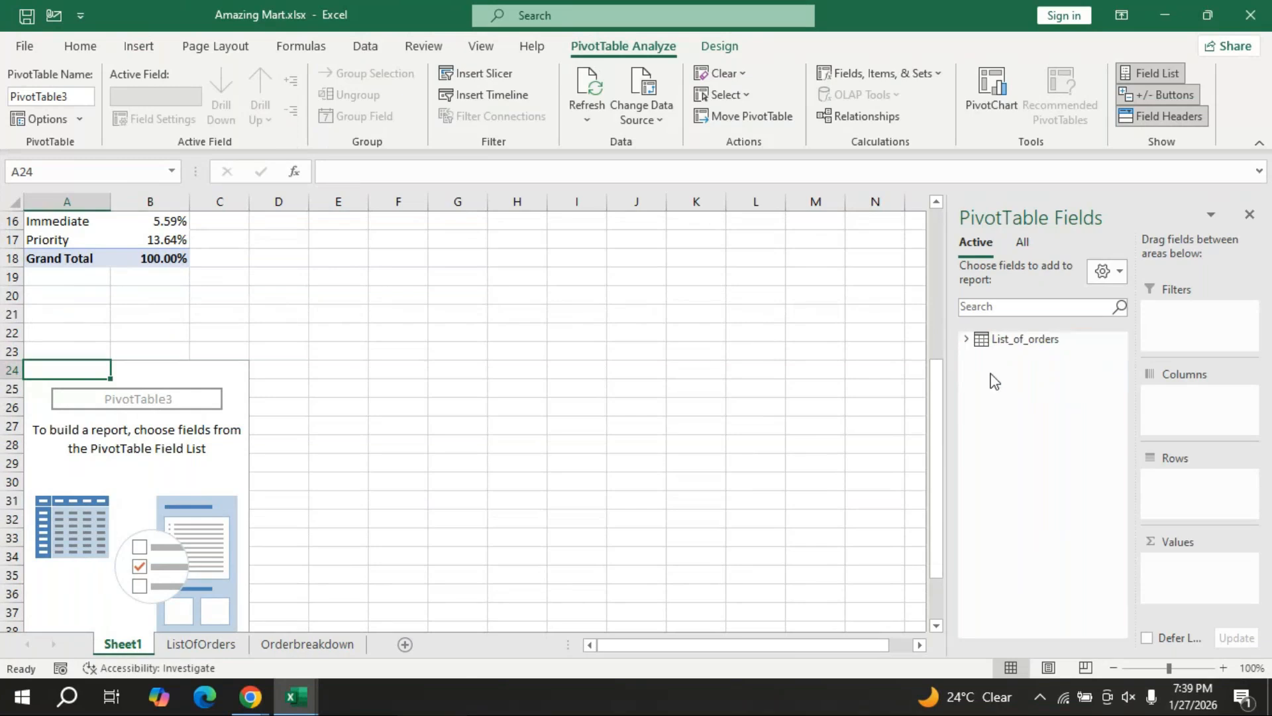
pyautogui.click(1022, 244)
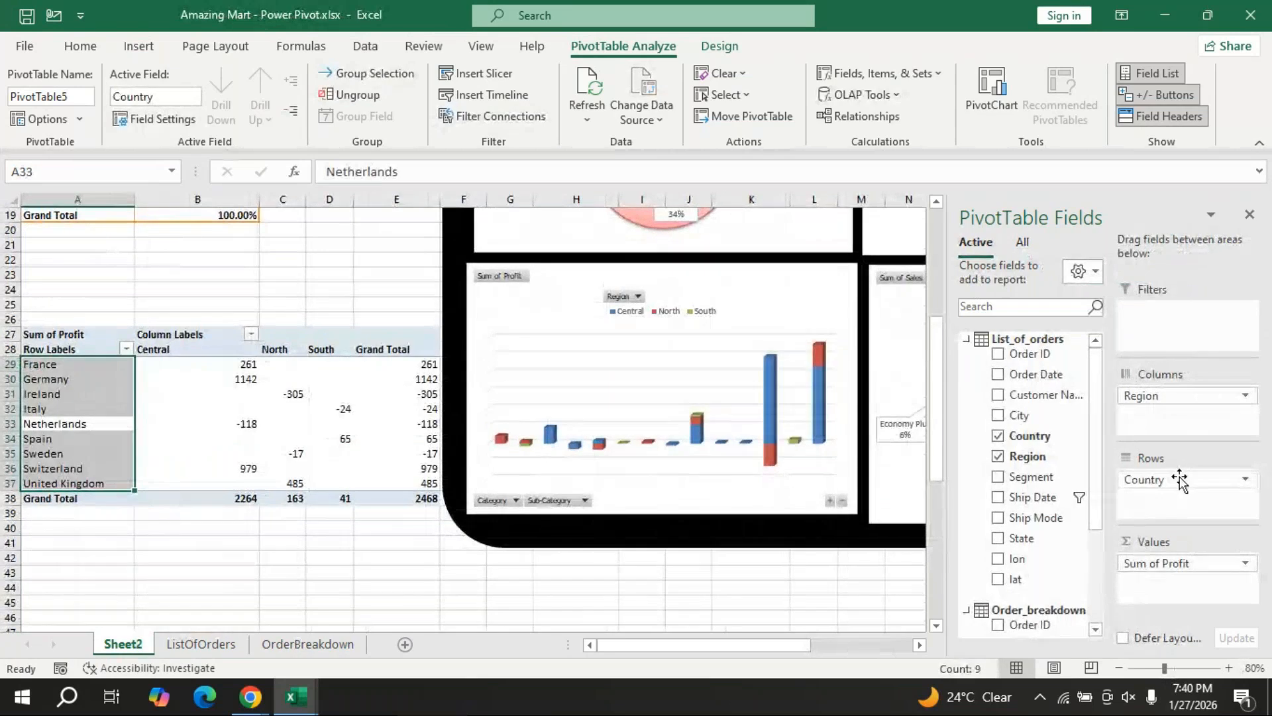
pyautogui.hotkey('alt', 'Tab')
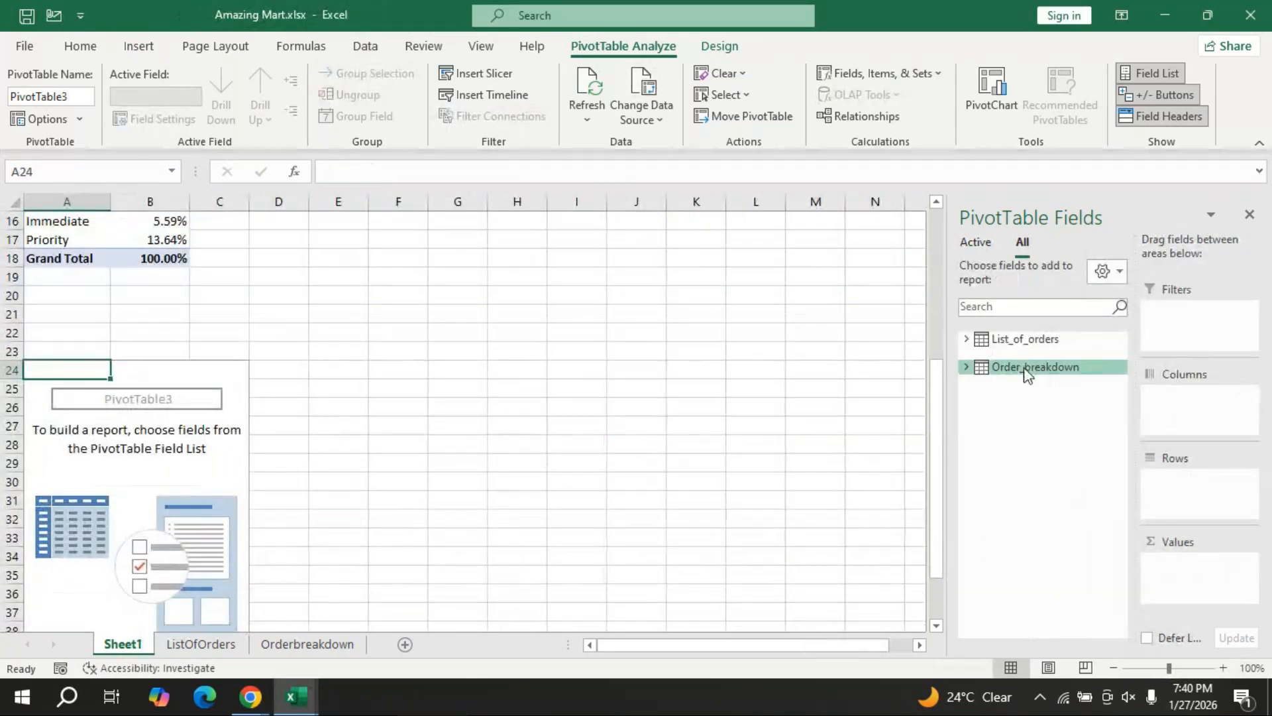
pyautogui.click(1025, 338)
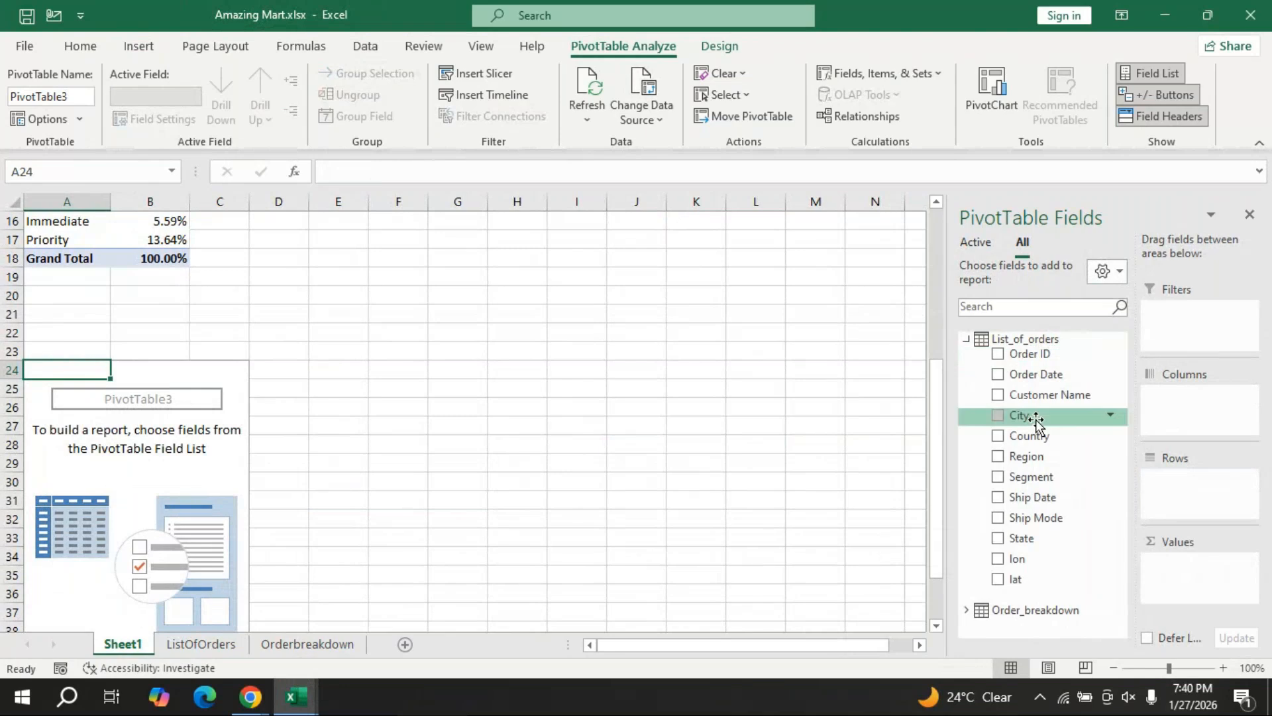
pyautogui.moveTo(1039, 456); pyautogui.dragTo(1166, 404)
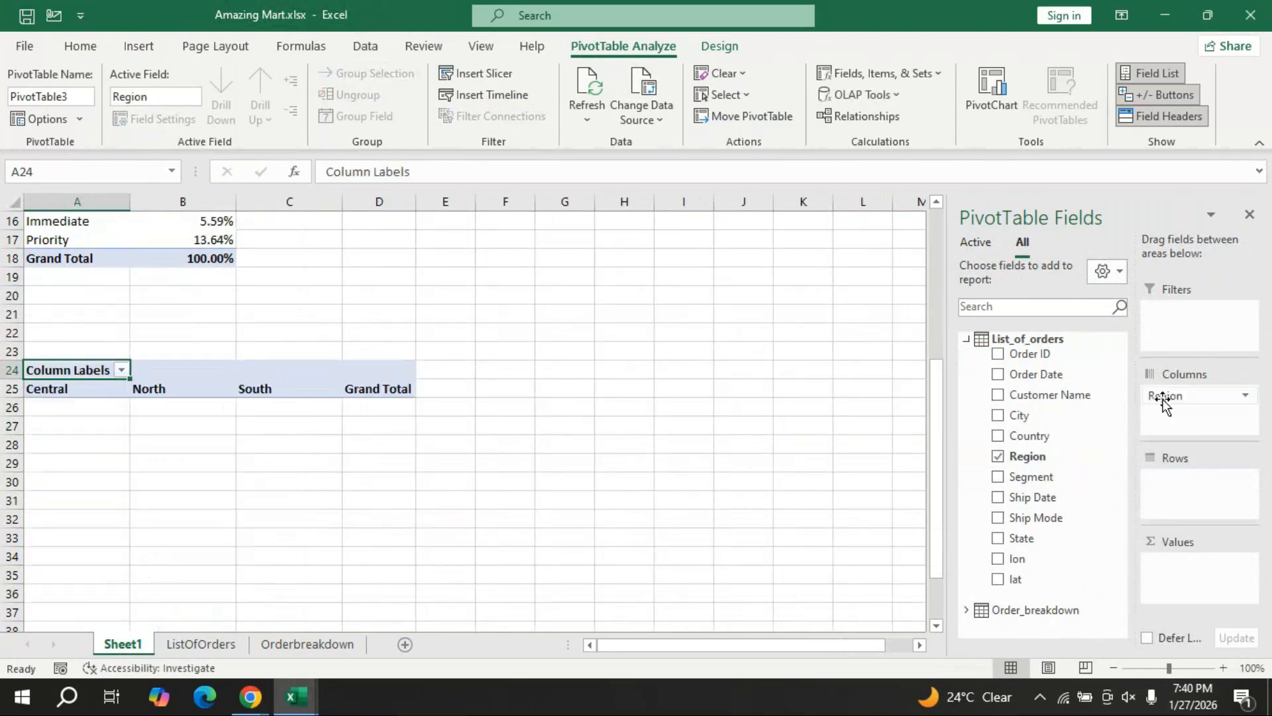
pyautogui.hotkey('alt', 'Tab')
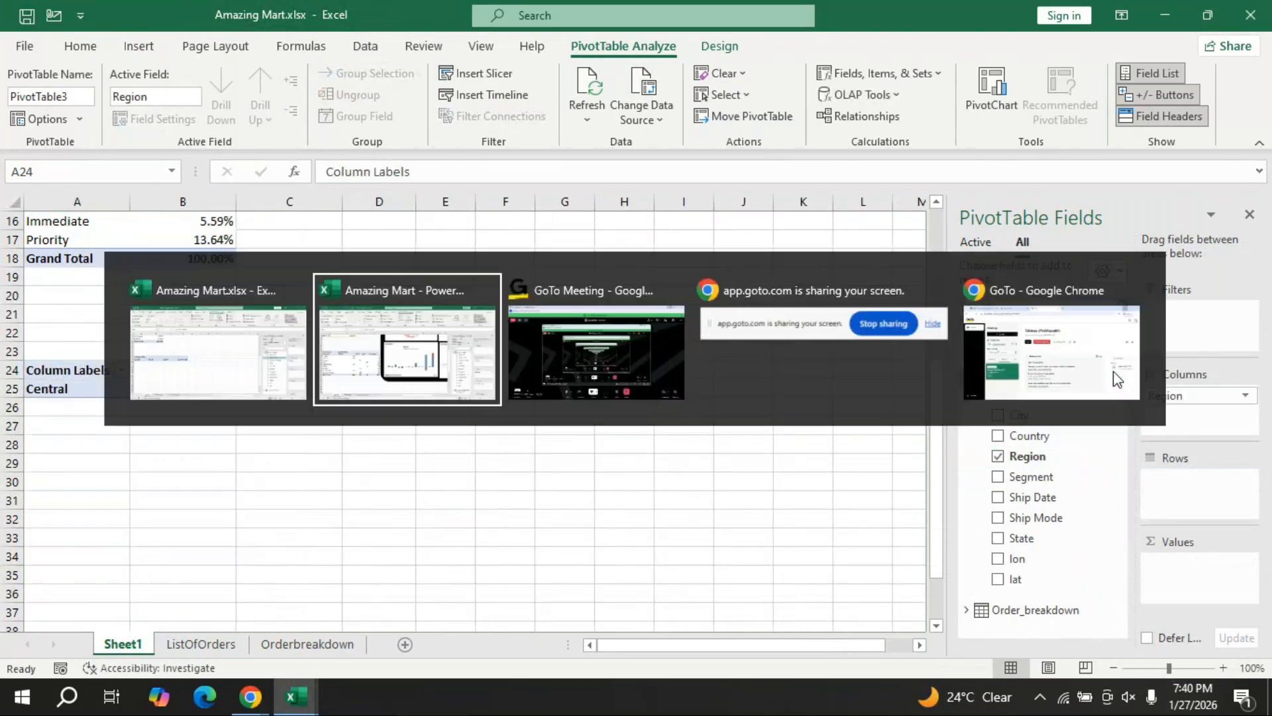
pyautogui.hotkey('alt', 'Tab')
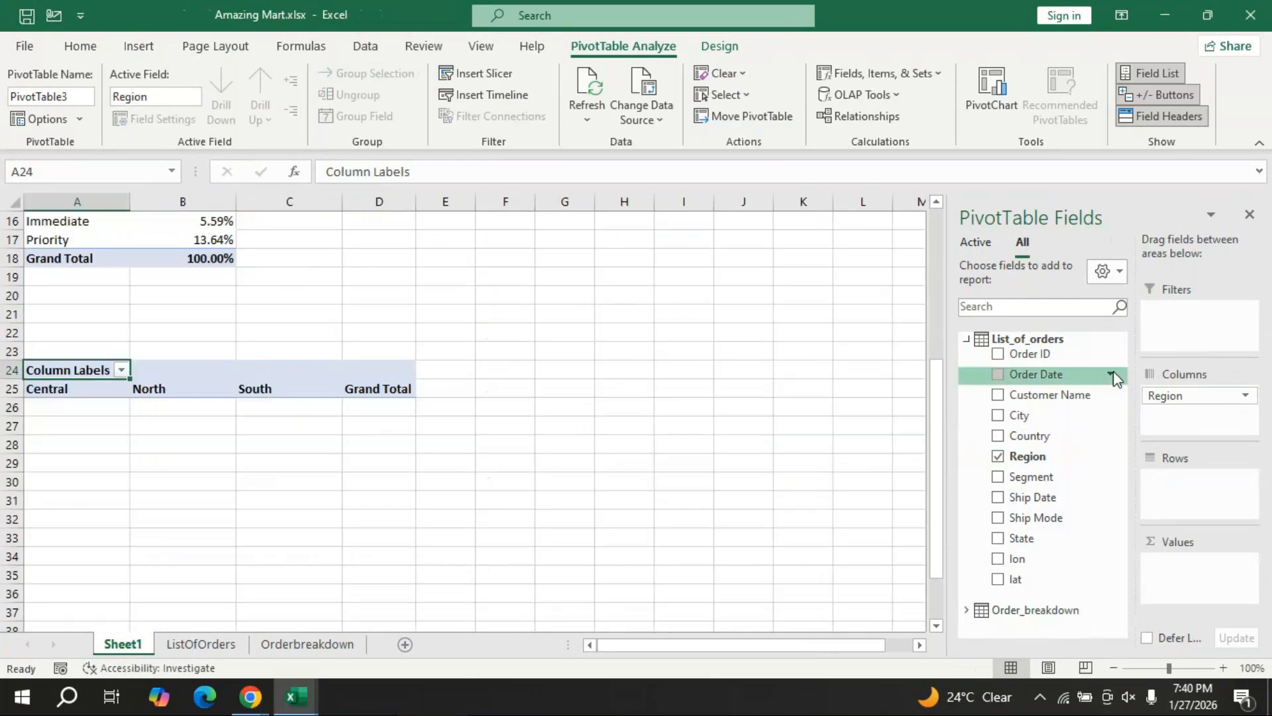
pyautogui.moveTo(1048, 442); pyautogui.dragTo(1164, 472)
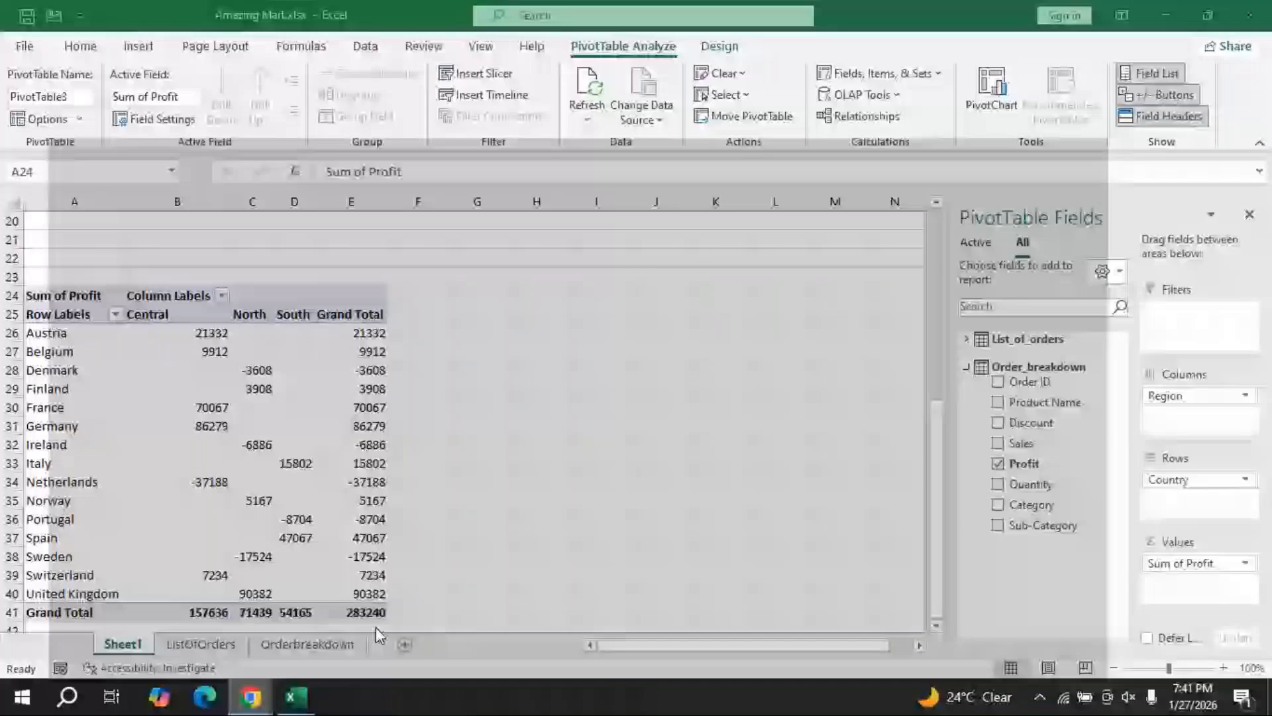
pyautogui.hotkey('alt', 'Tab')
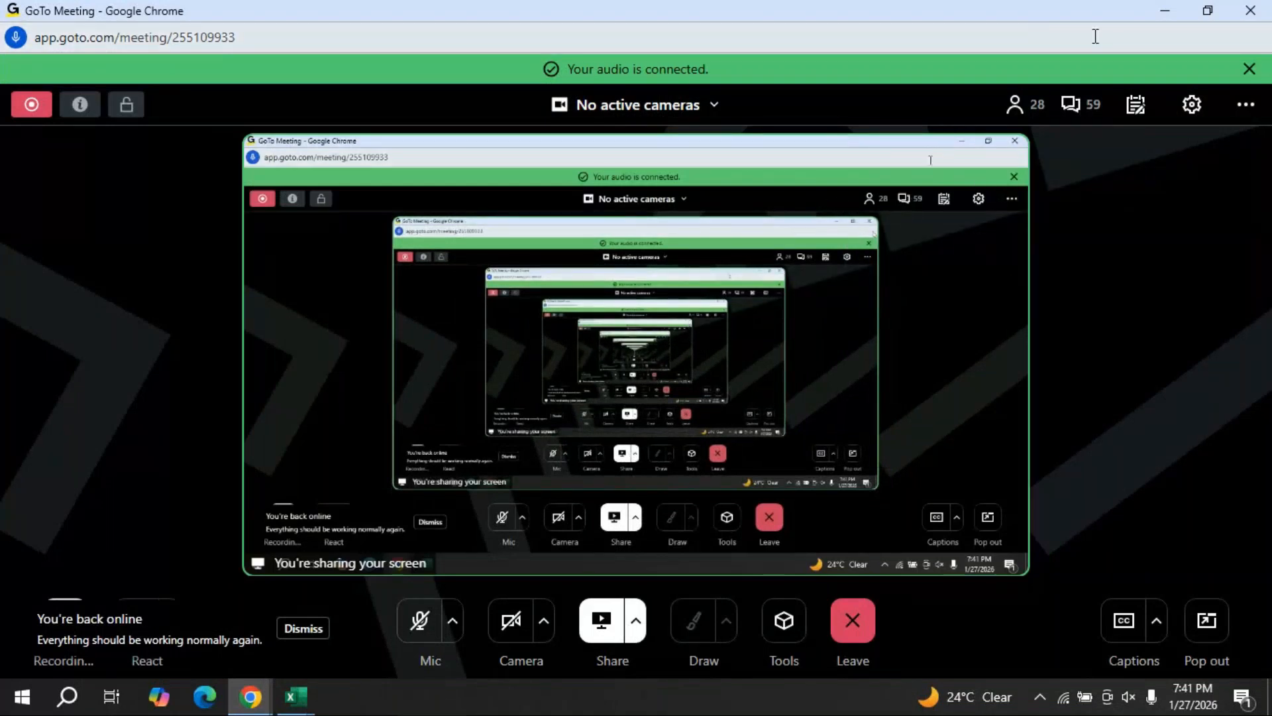
pyautogui.click(1166, 15)
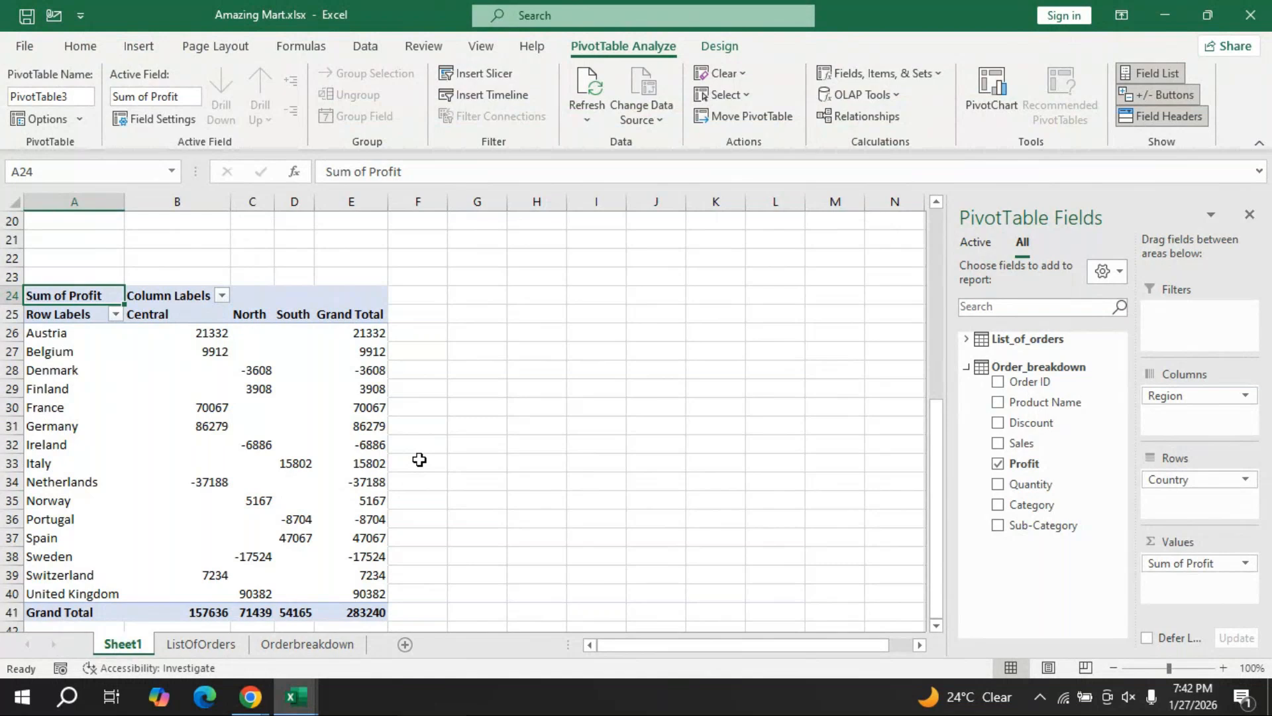
pyautogui.moveTo(420, 459); pyautogui.dragTo(489, 572)
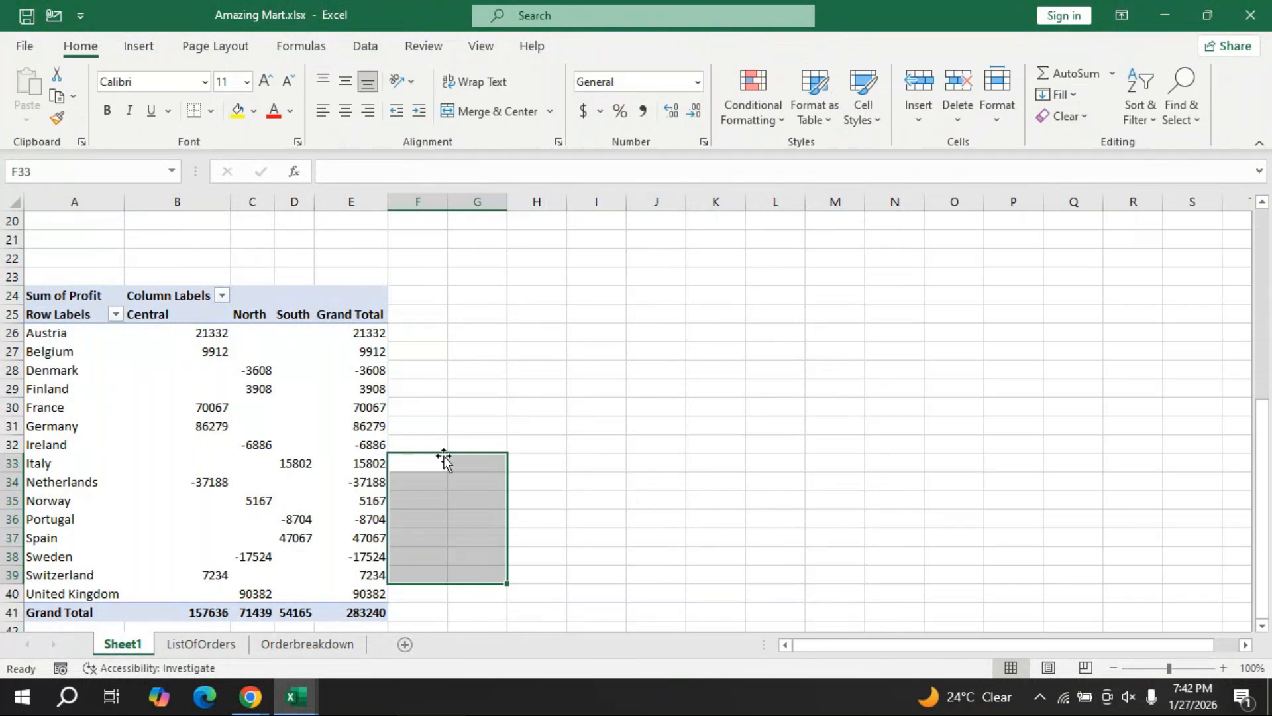
pyautogui.click(357, 408)
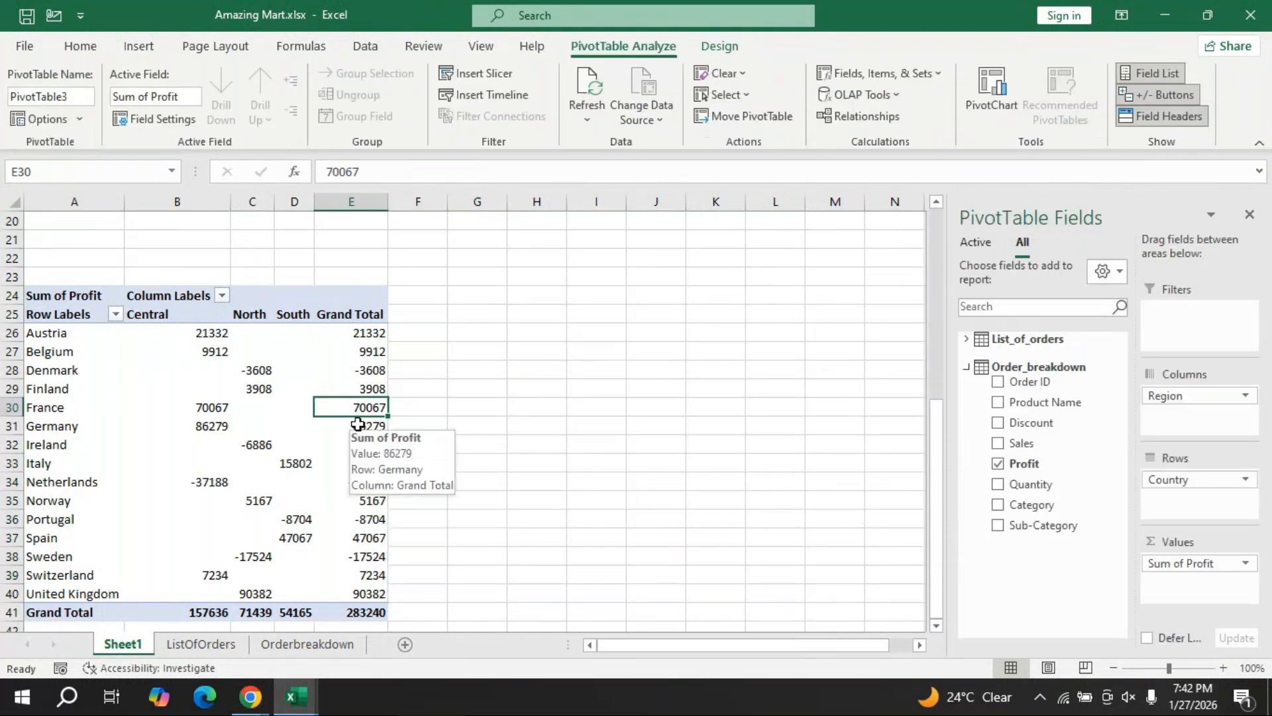
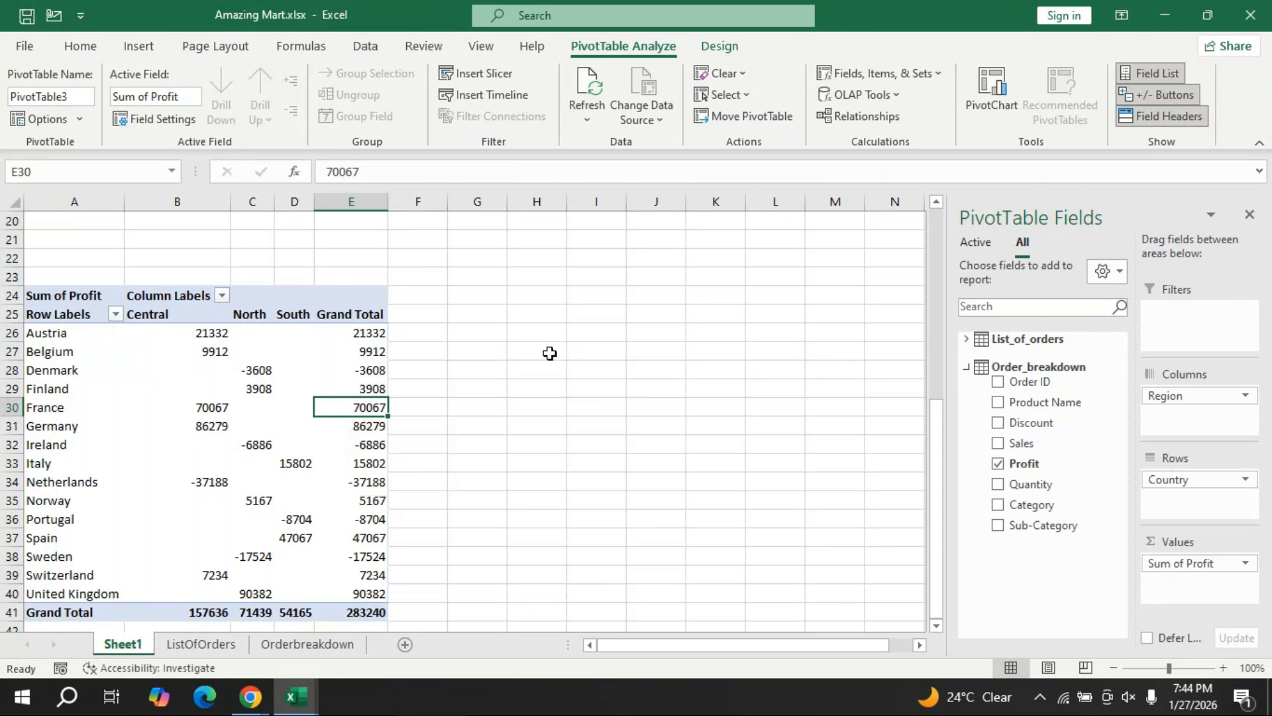
pyautogui.scroll(-3, 549, 353)
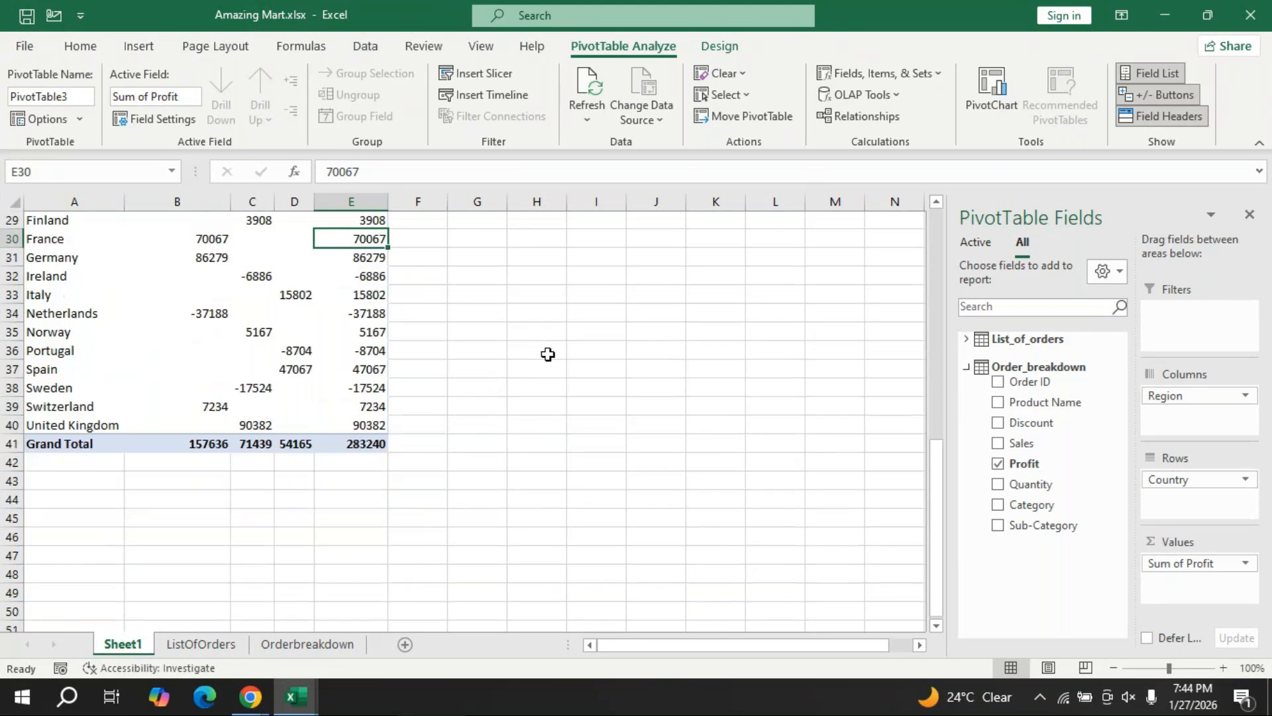
pyautogui.scroll(-1, 548, 354)
pyautogui.hotkey('alt', 'Tab')
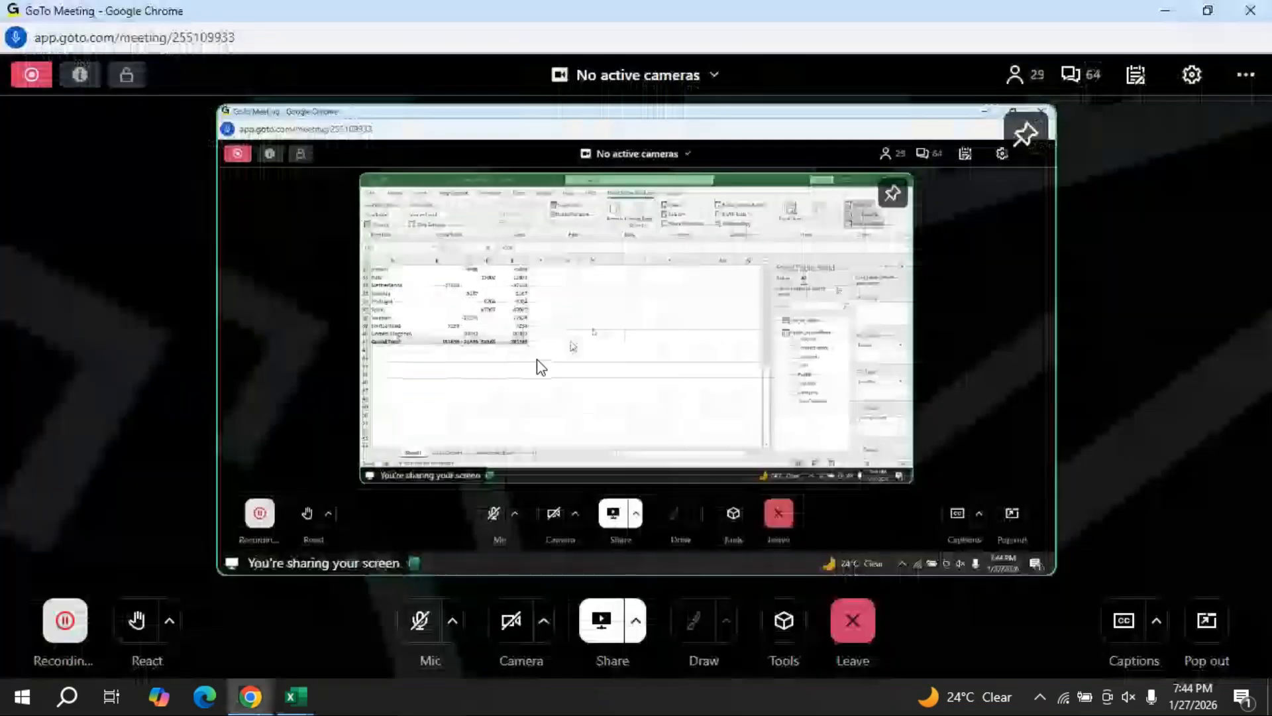
pyautogui.hotkey('alt', 'Tab')
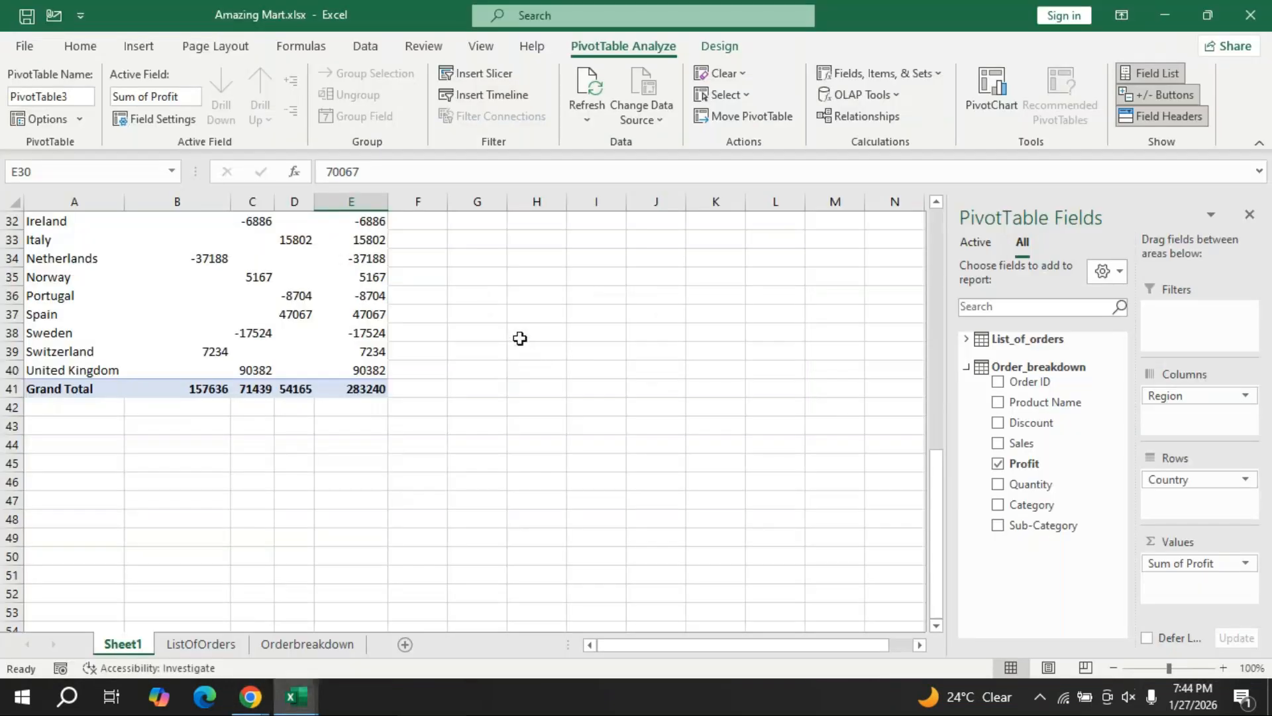
# Examine the fields of the Category and Sub-Category profit PivotTable in the Amazing Mart - Power Pivot workbook and return to Amazing Mart.xlsx.
pyautogui.moveTo(296, 696)
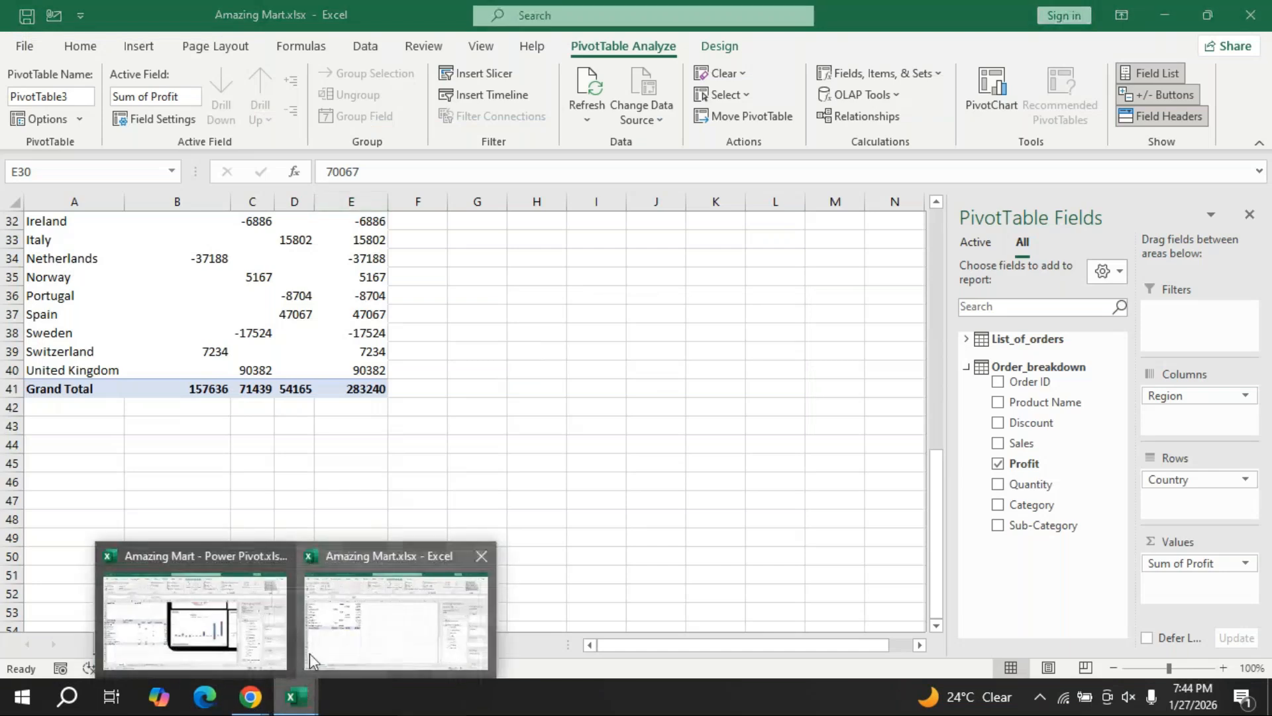
pyautogui.click(201, 558)
pyautogui.scroll(-3, 265, 434)
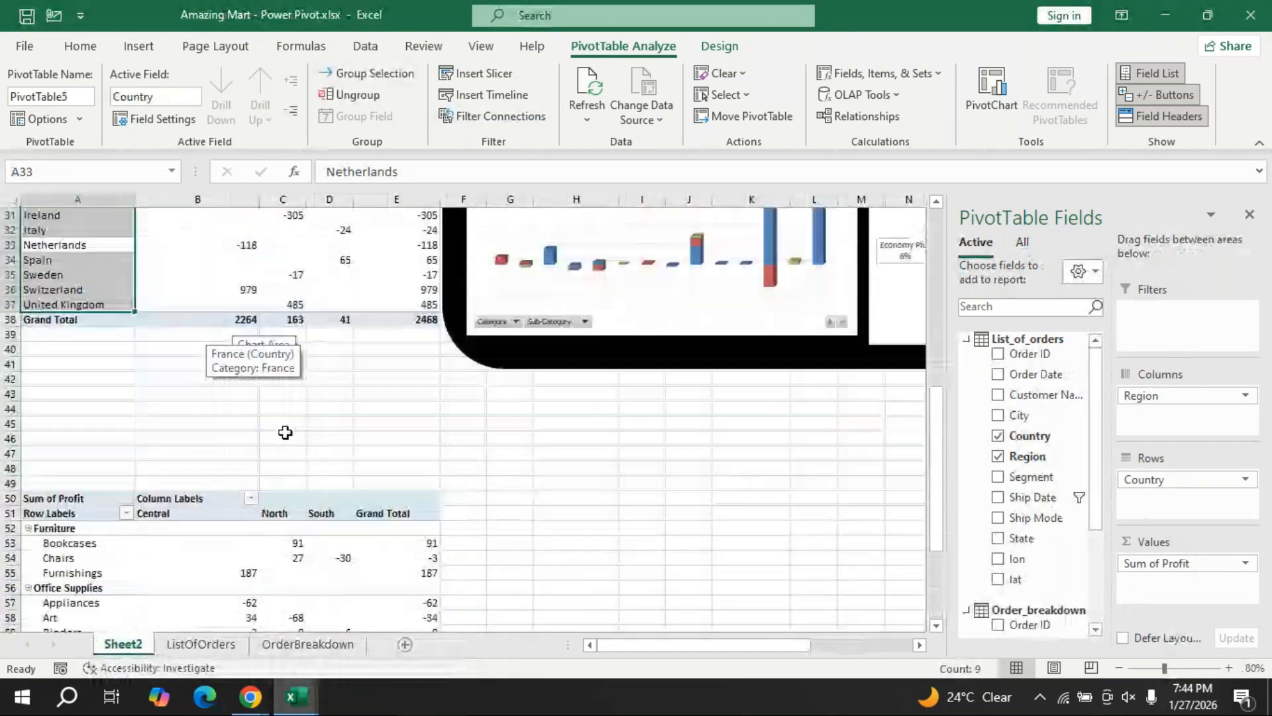
pyautogui.scroll(-5, 285, 432)
pyautogui.click(131, 453)
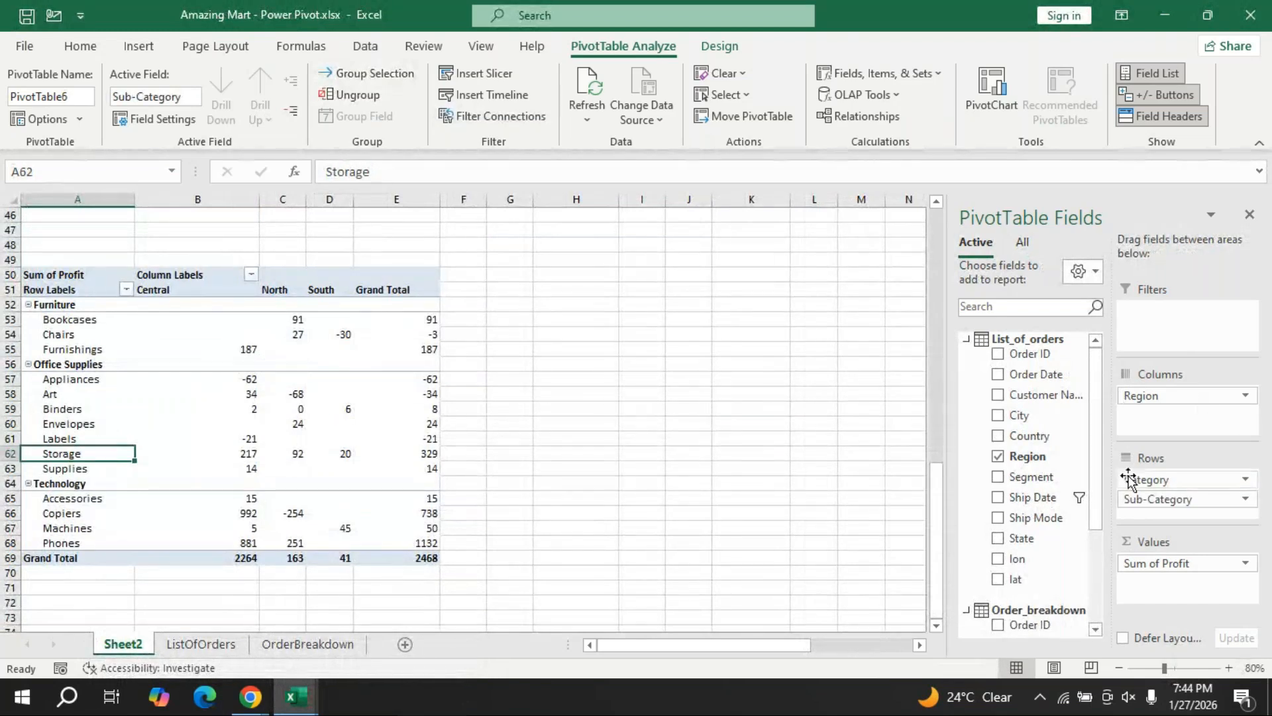
pyautogui.hotkey('alt', 'Tab')
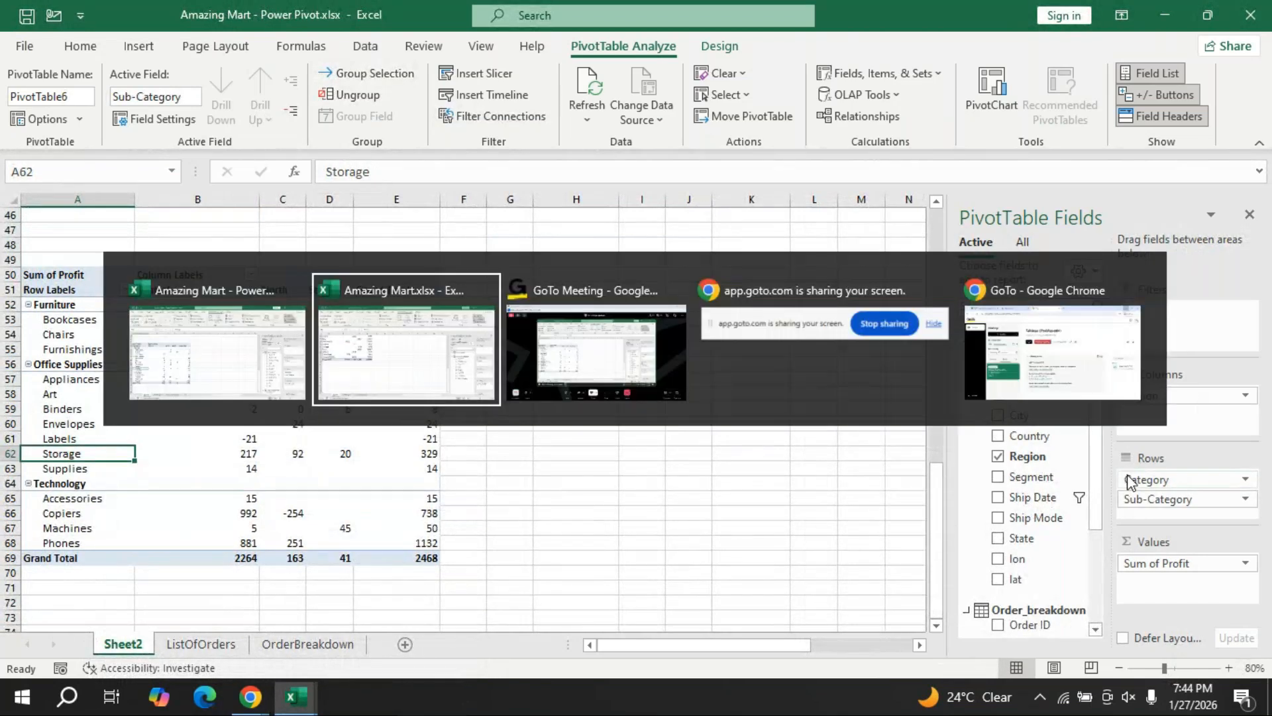
# Insert another PivotTable from the List_of_orders table at cell A48 of Sheet1, adding the data to the Data Model.
pyautogui.click(1249, 216)
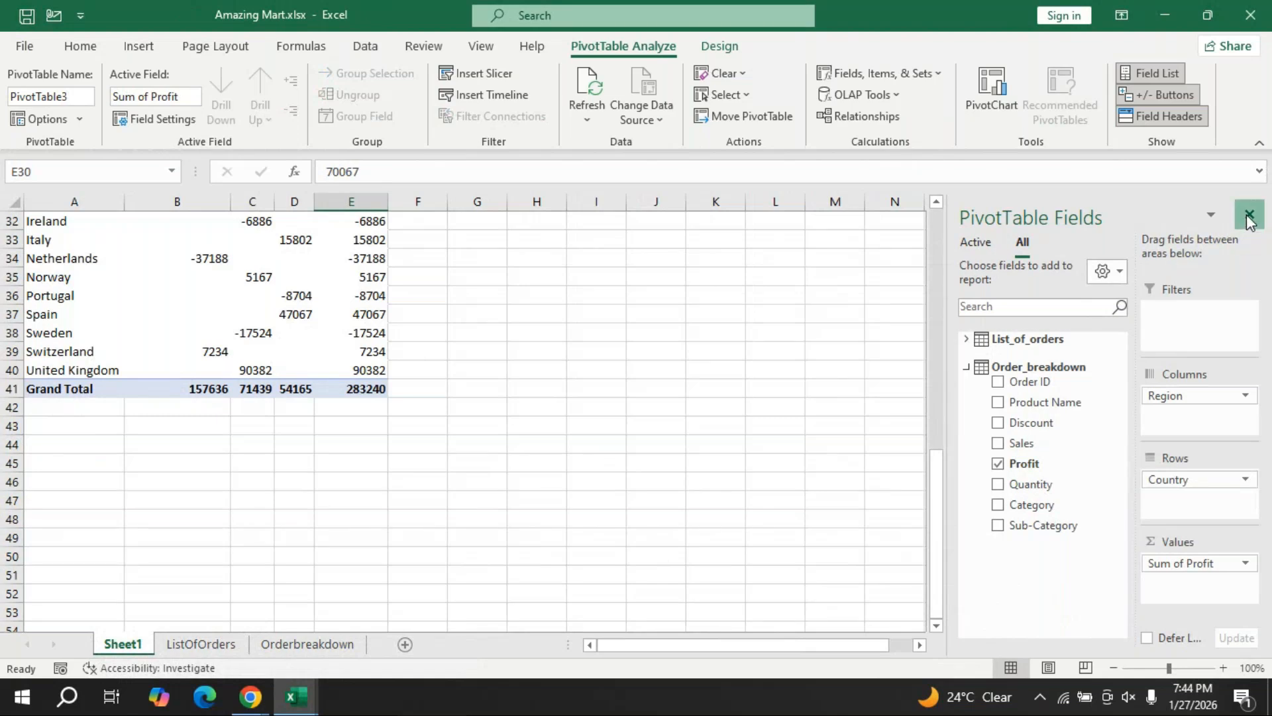
pyautogui.click(225, 648)
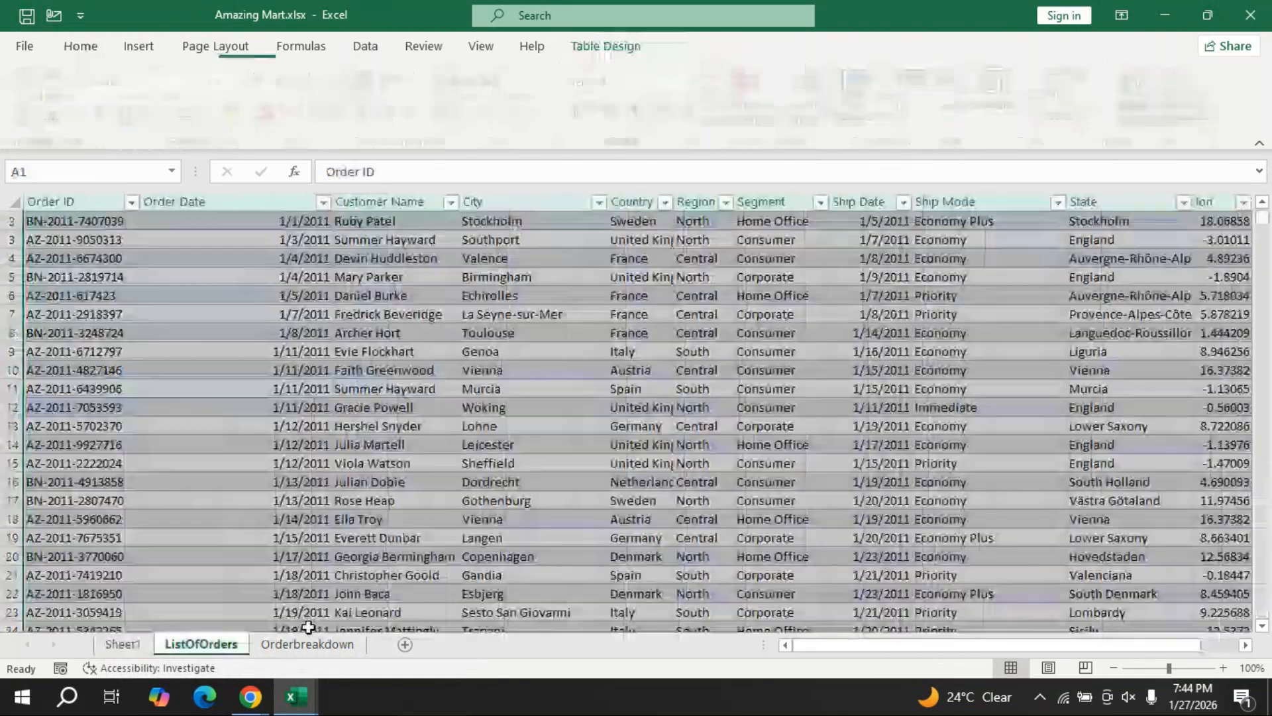
pyautogui.click(139, 47)
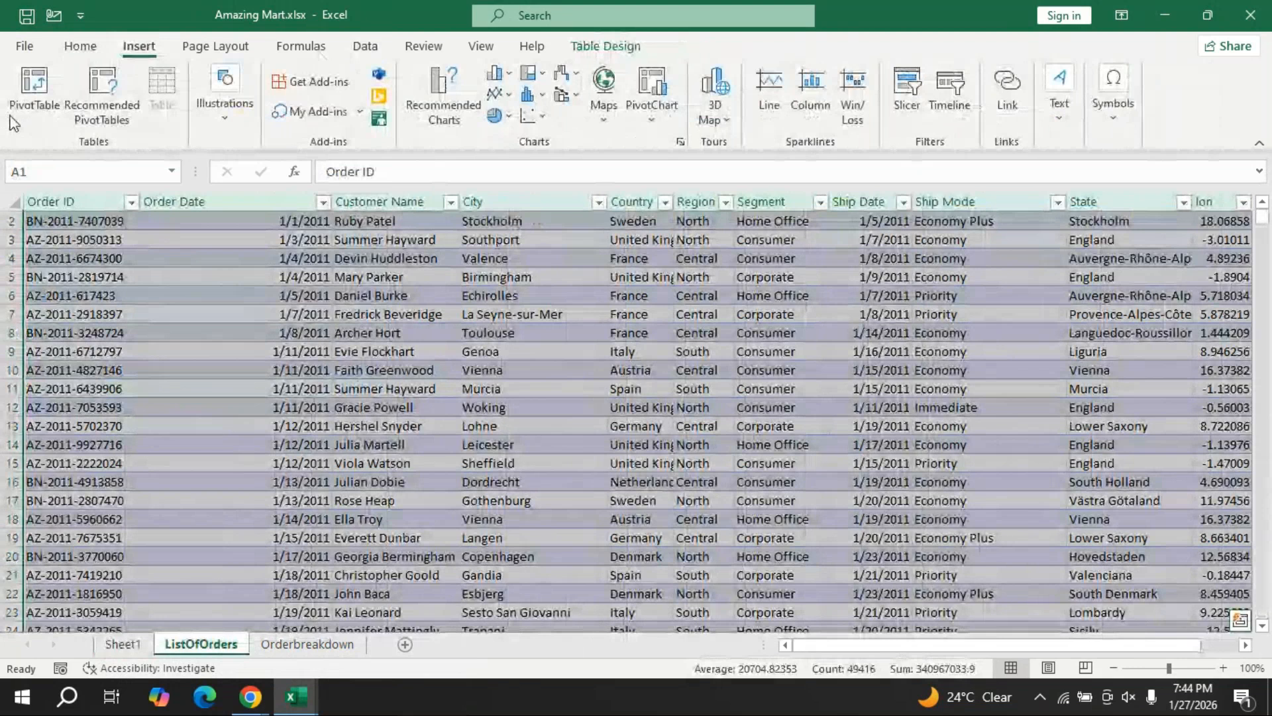
pyautogui.click(29, 87)
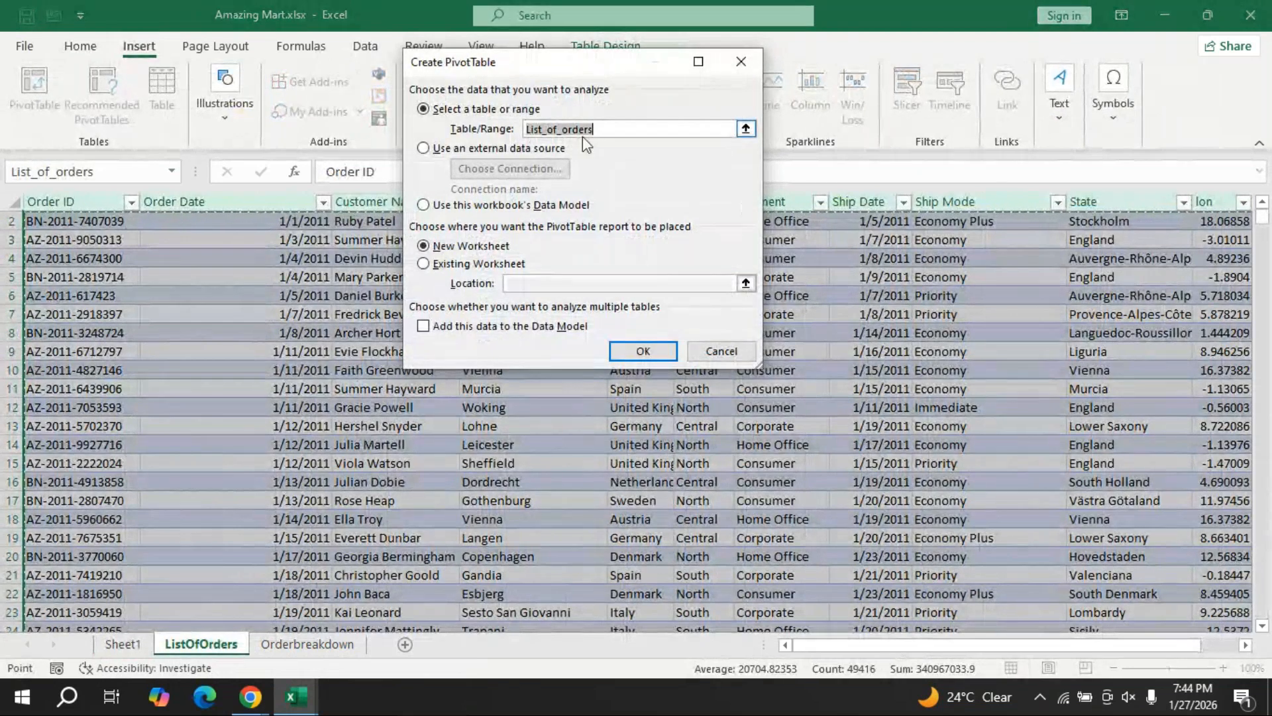
pyautogui.click(423, 329)
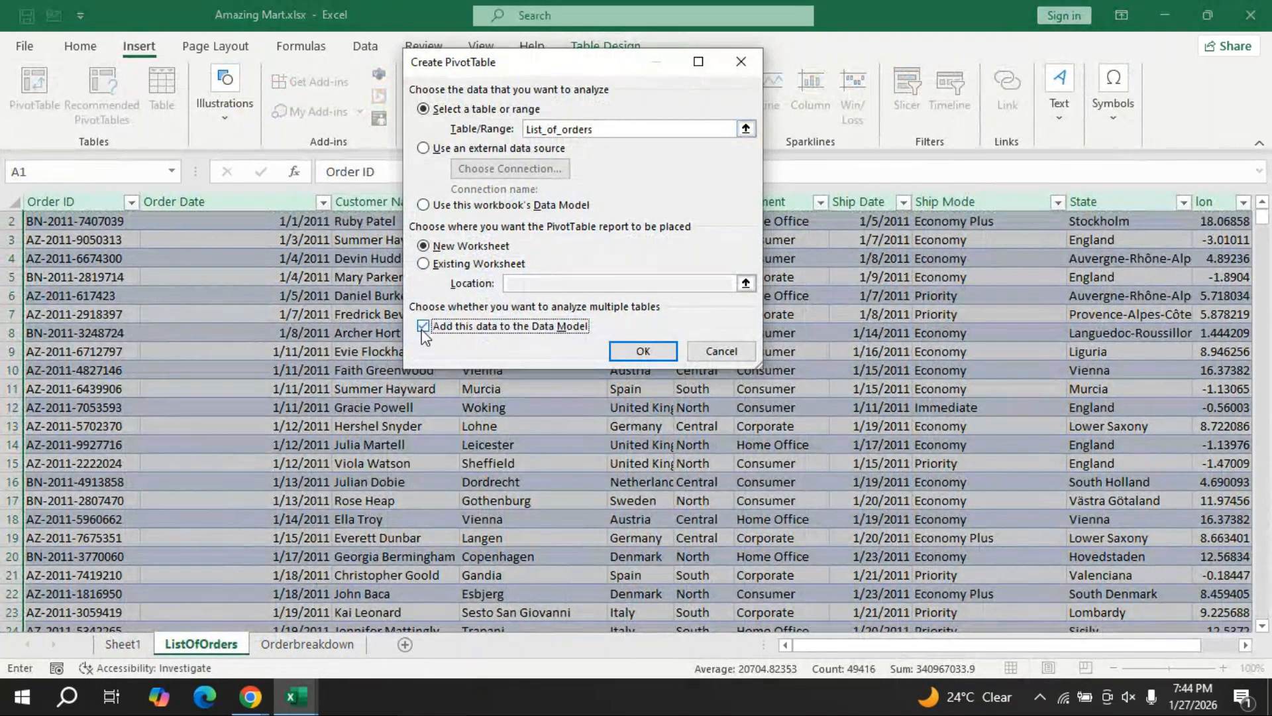
pyautogui.click(423, 265)
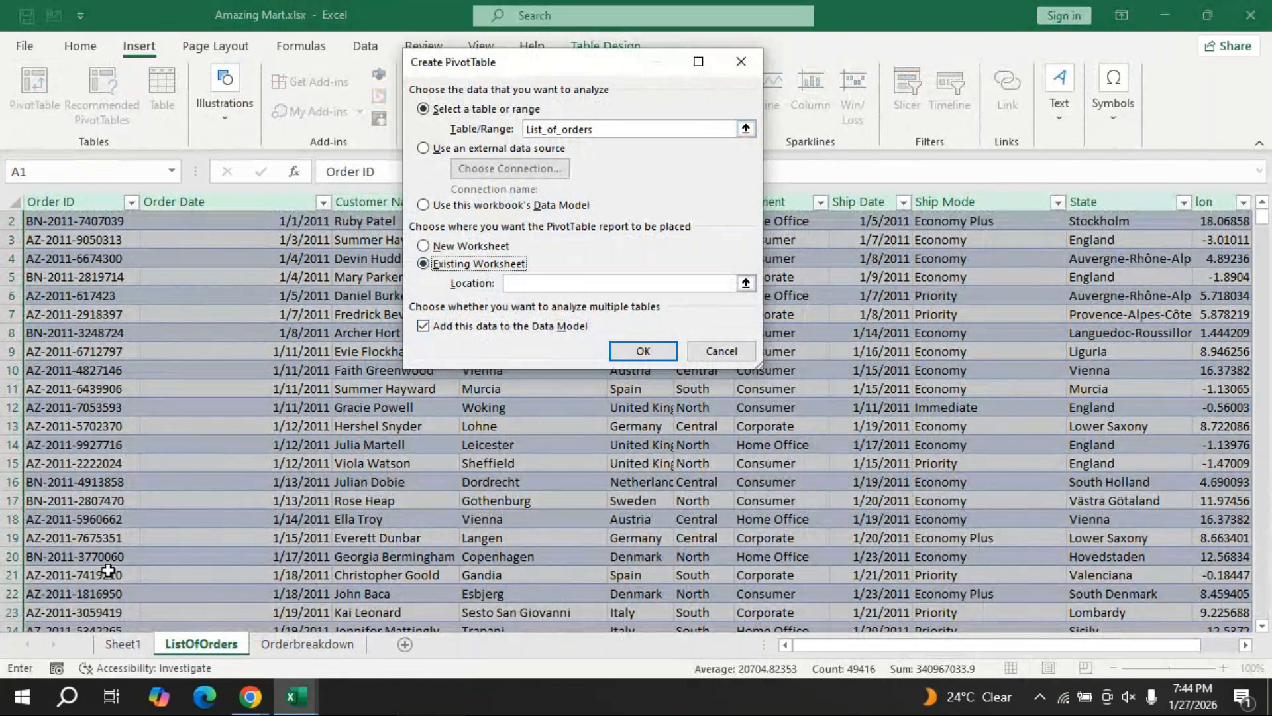
pyautogui.click(125, 644)
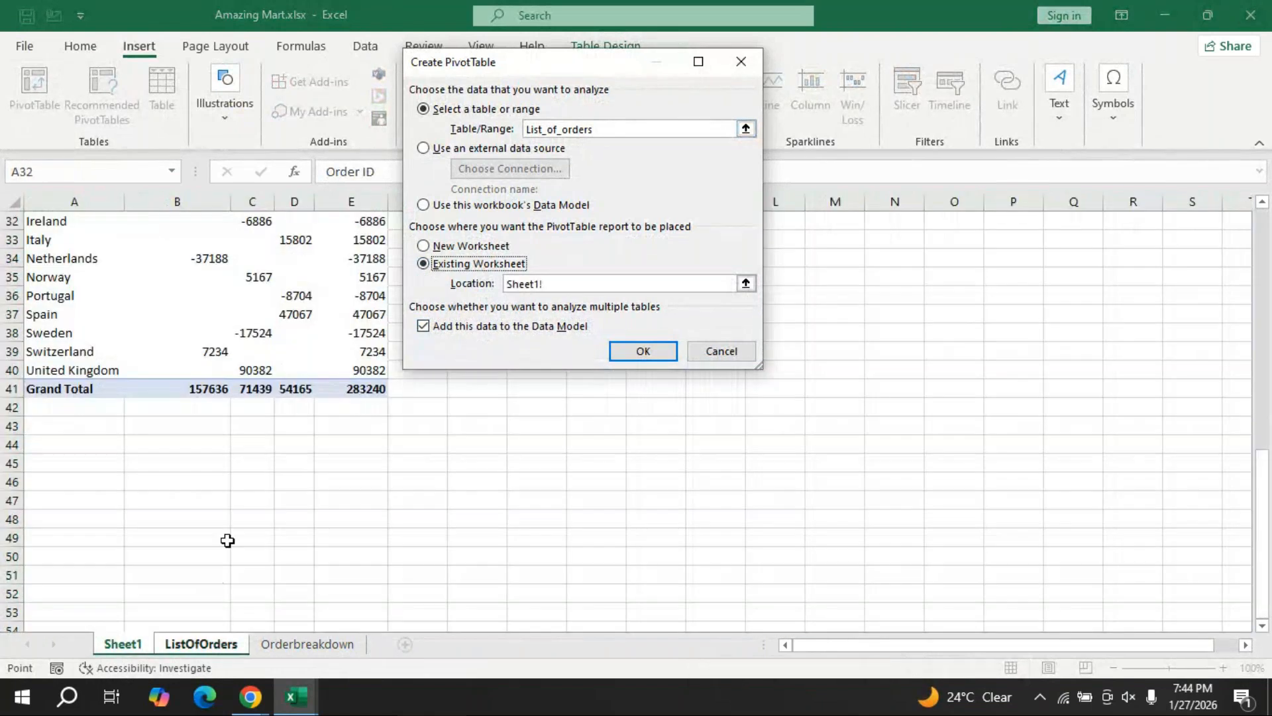
pyautogui.click(71, 514)
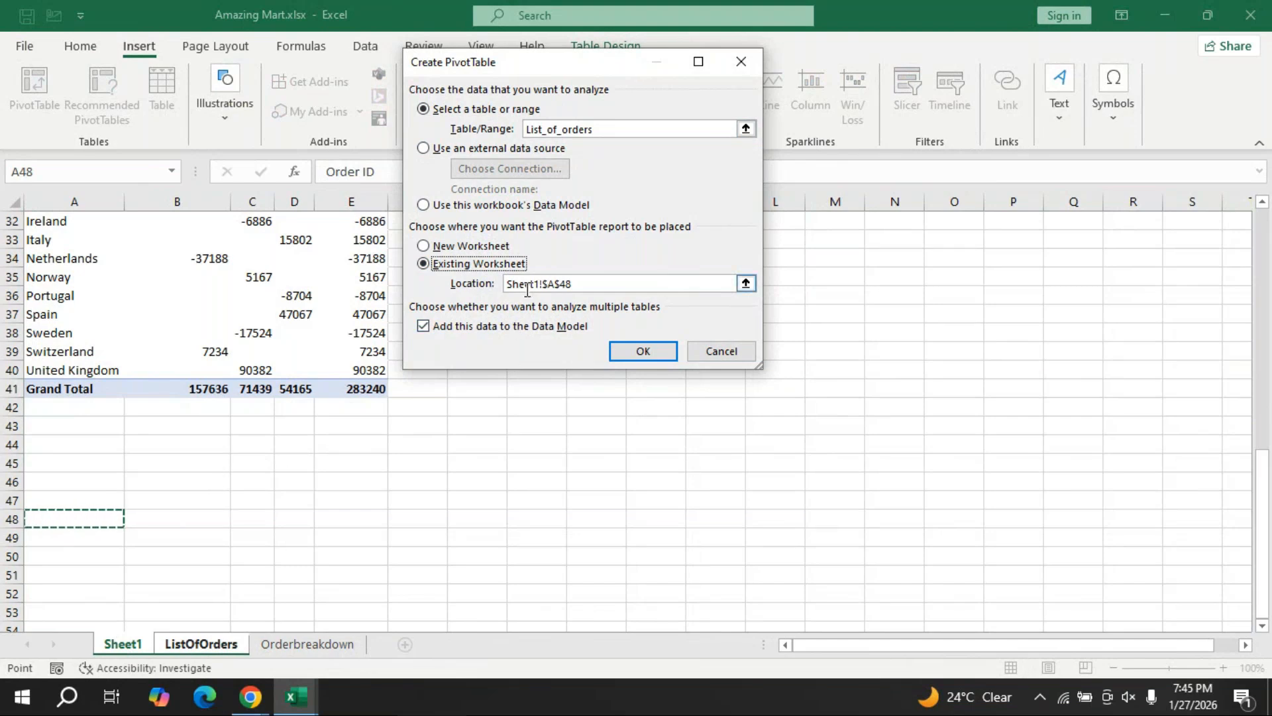
pyautogui.click(663, 353)
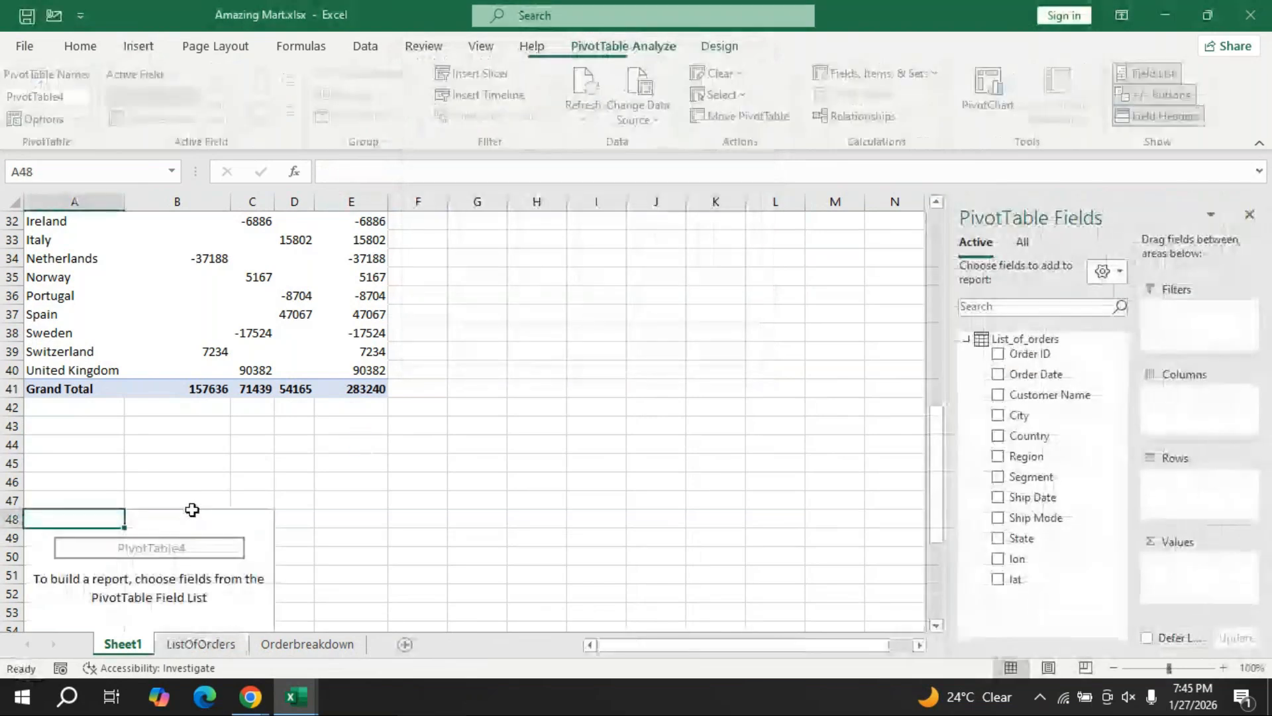
# Show all model tables in the field list and set Region from List_of_orders as the columns of the PivotTable at A48.
pyautogui.scroll(-5, 284, 466)
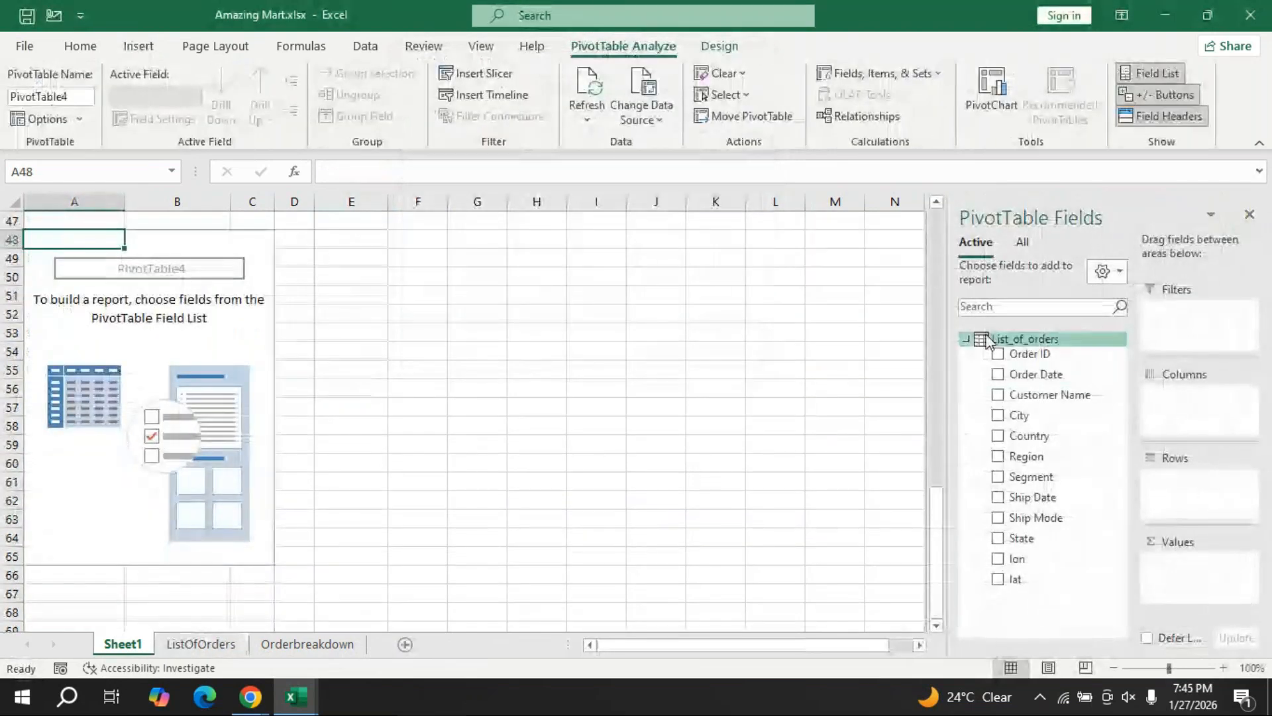
pyautogui.click(966, 339)
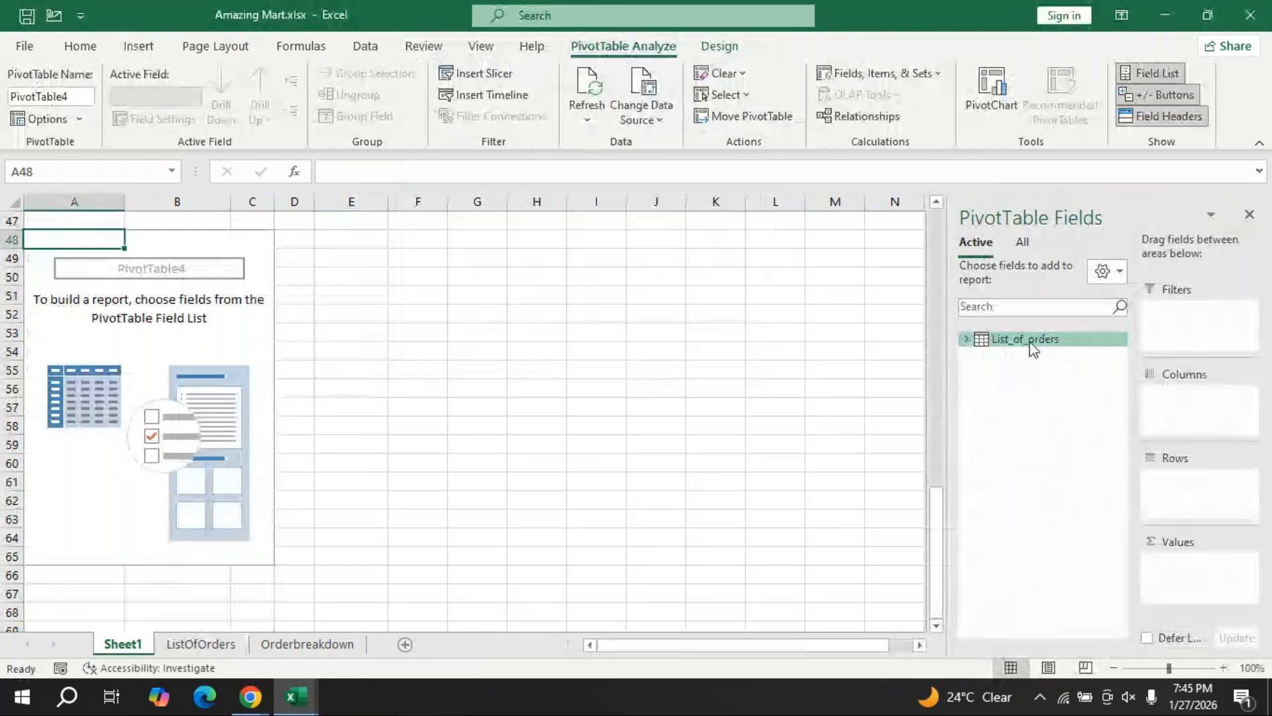
pyautogui.click(1021, 247)
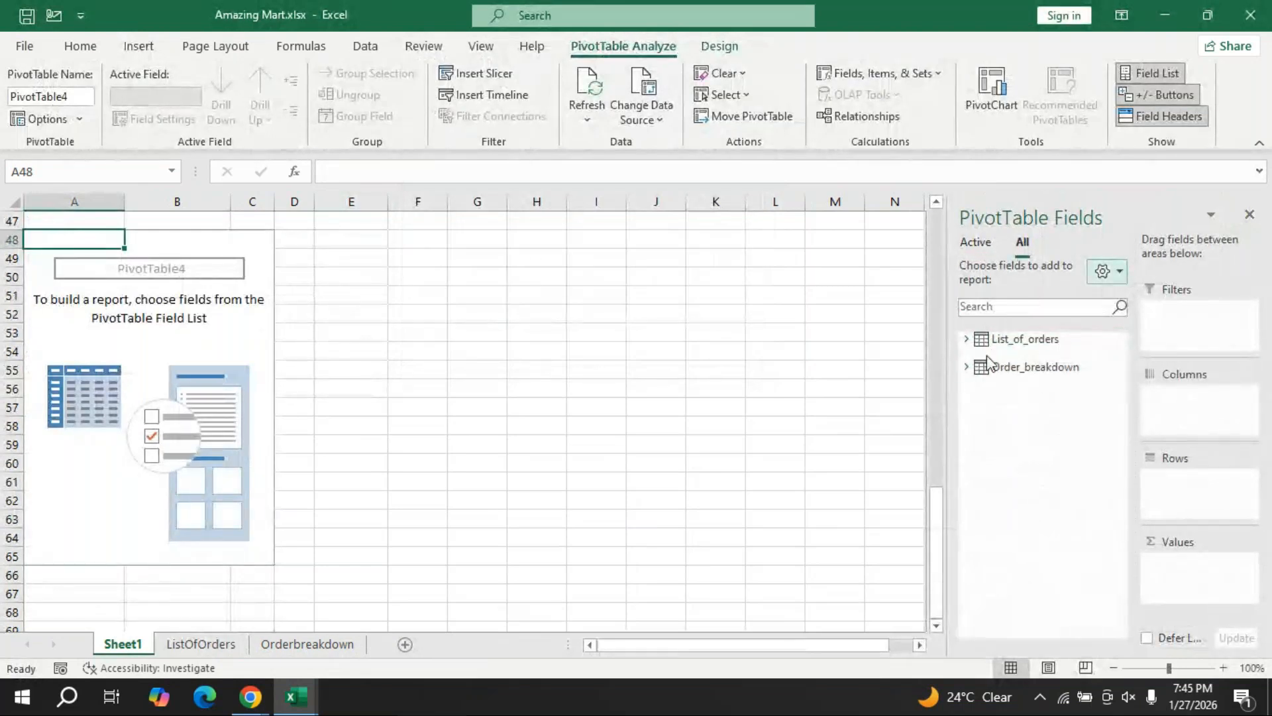
pyautogui.click(984, 367)
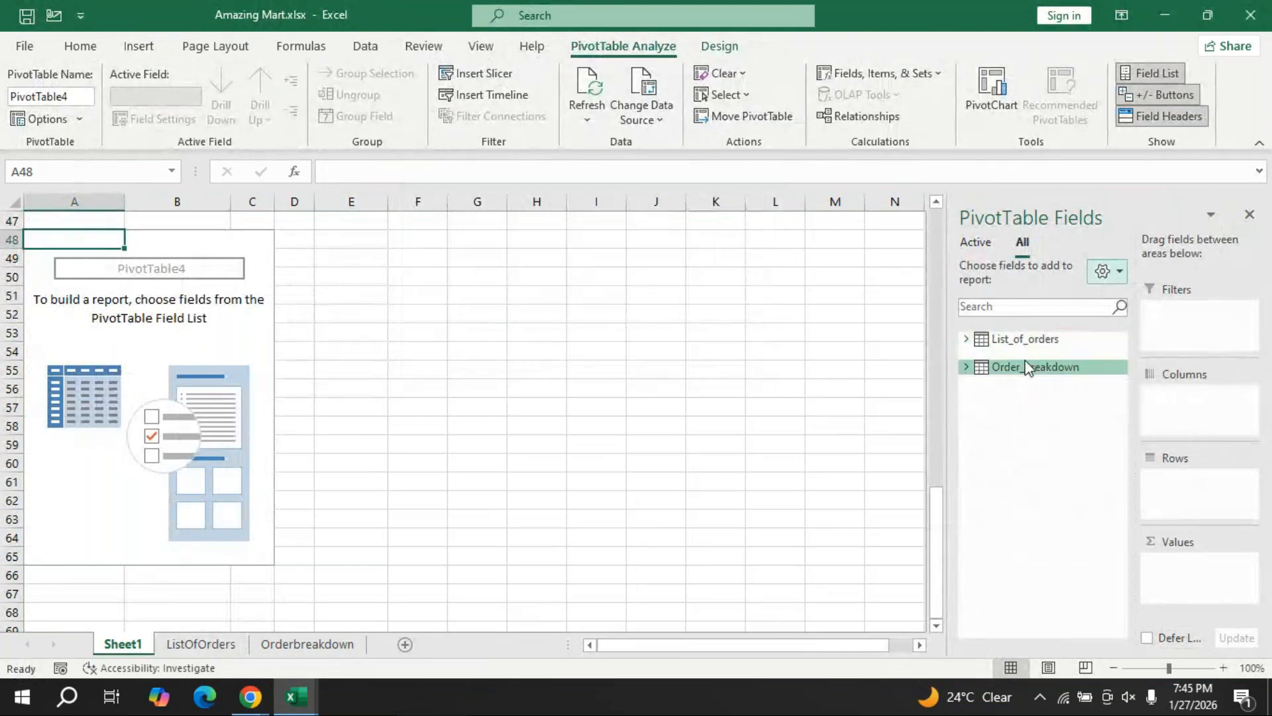
pyautogui.hotkey('alt', 'Tab')
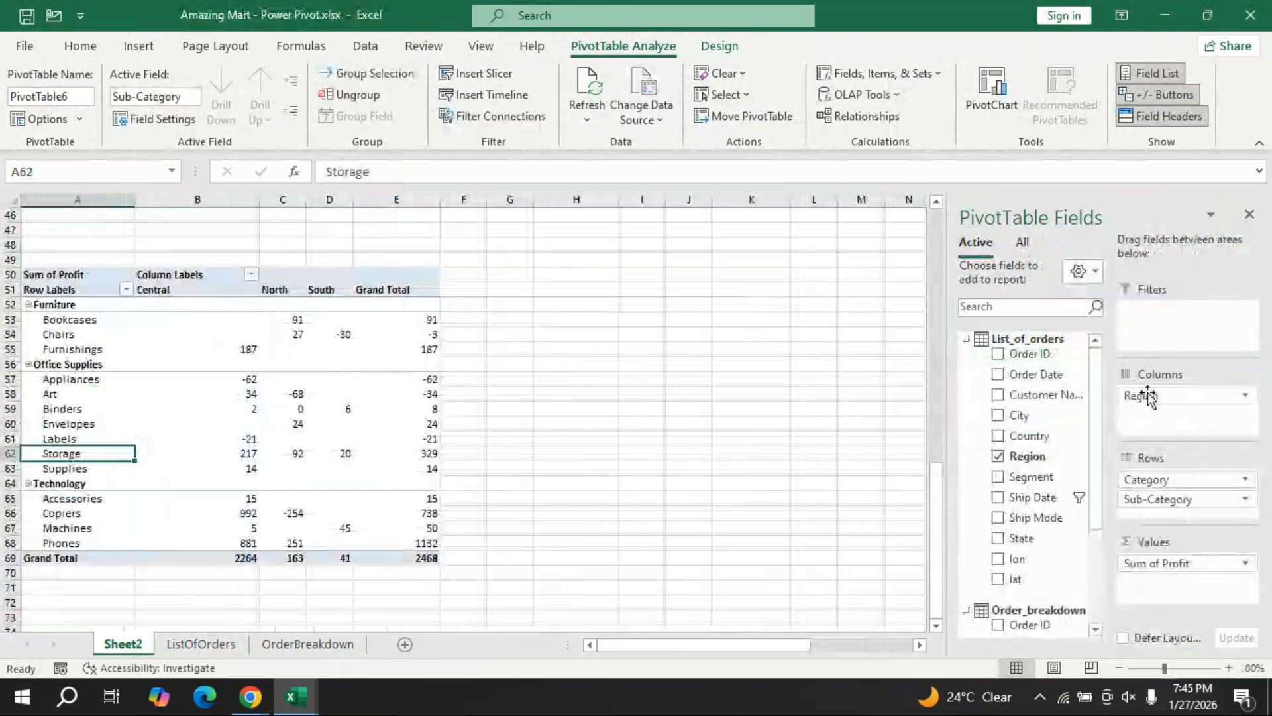
pyautogui.hotkey('alt', 'Tab')
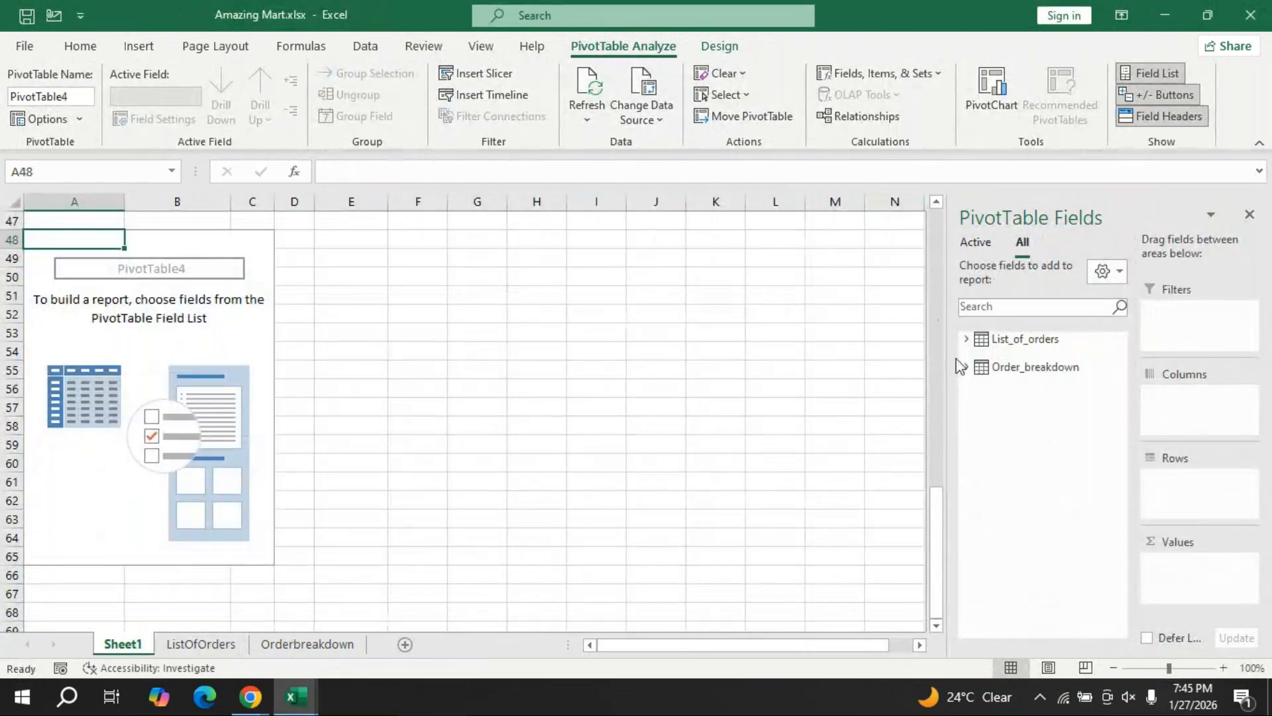
pyautogui.click(966, 338)
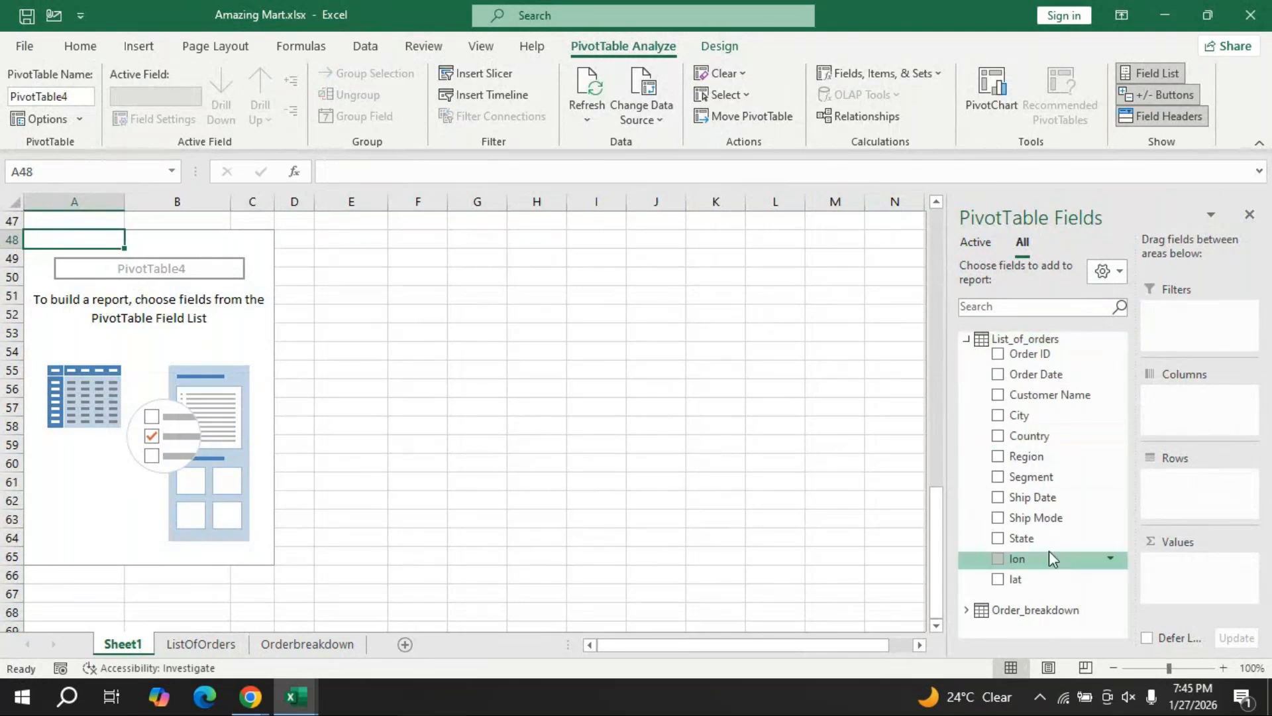
pyautogui.moveTo(1038, 461); pyautogui.dragTo(1176, 398)
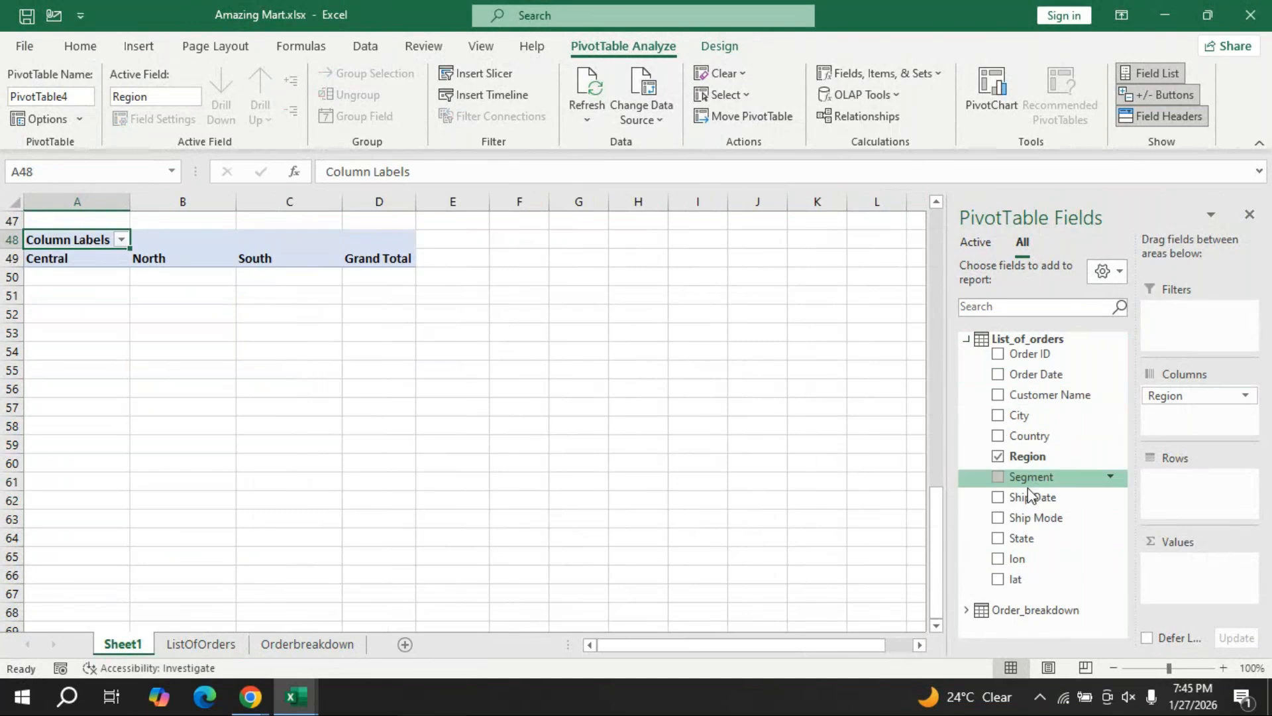
# Add Category and Sub-Category from Order_breakdown as rows and Sum of Profit as values to the PivotTable at A48.
pyautogui.click(967, 340)
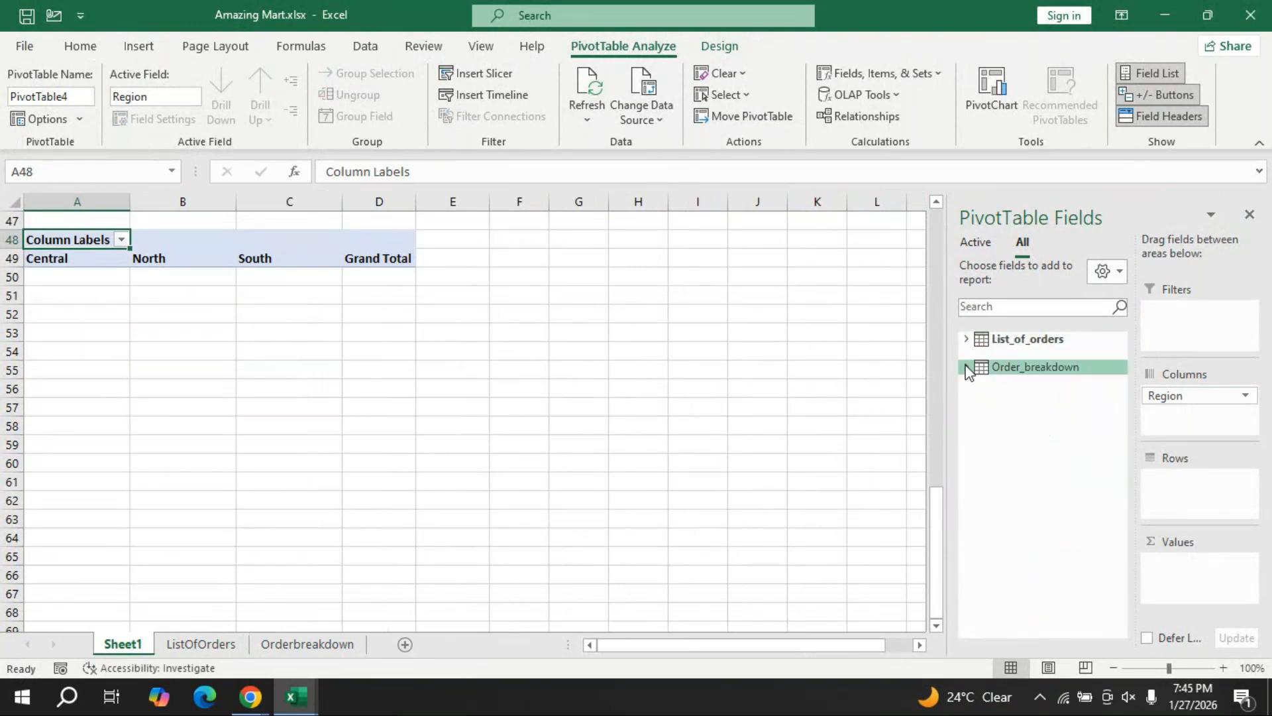
pyautogui.click(967, 368)
pyautogui.moveTo(1055, 506); pyautogui.dragTo(1166, 483)
pyautogui.moveTo(1046, 526); pyautogui.dragTo(1170, 503)
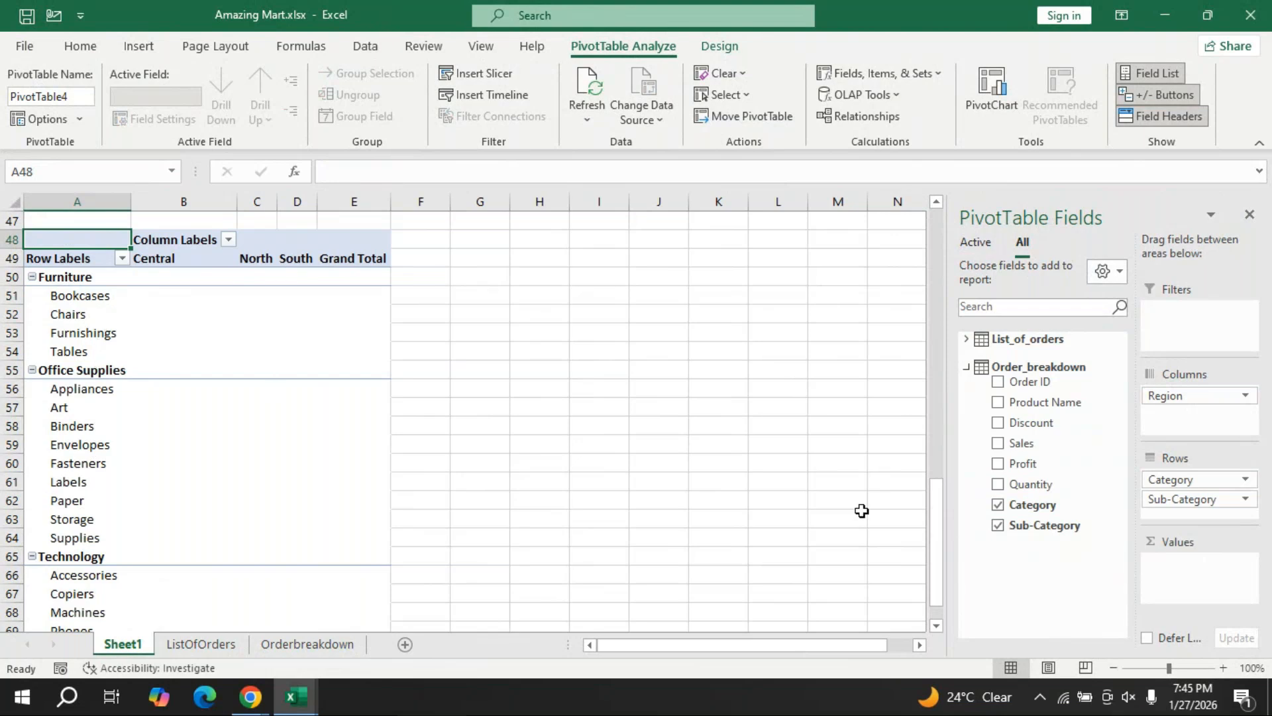
pyautogui.hotkey('alt', 'Tab')
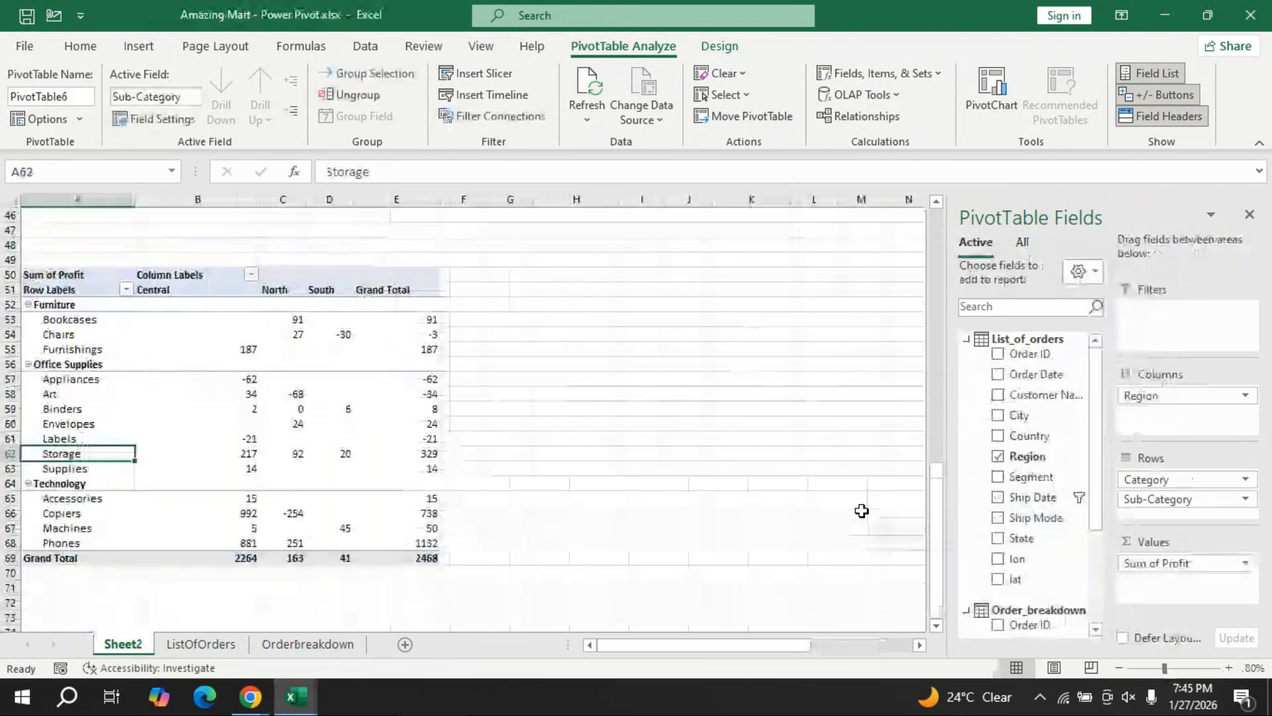
pyautogui.hotkey('alt', 'Tab')
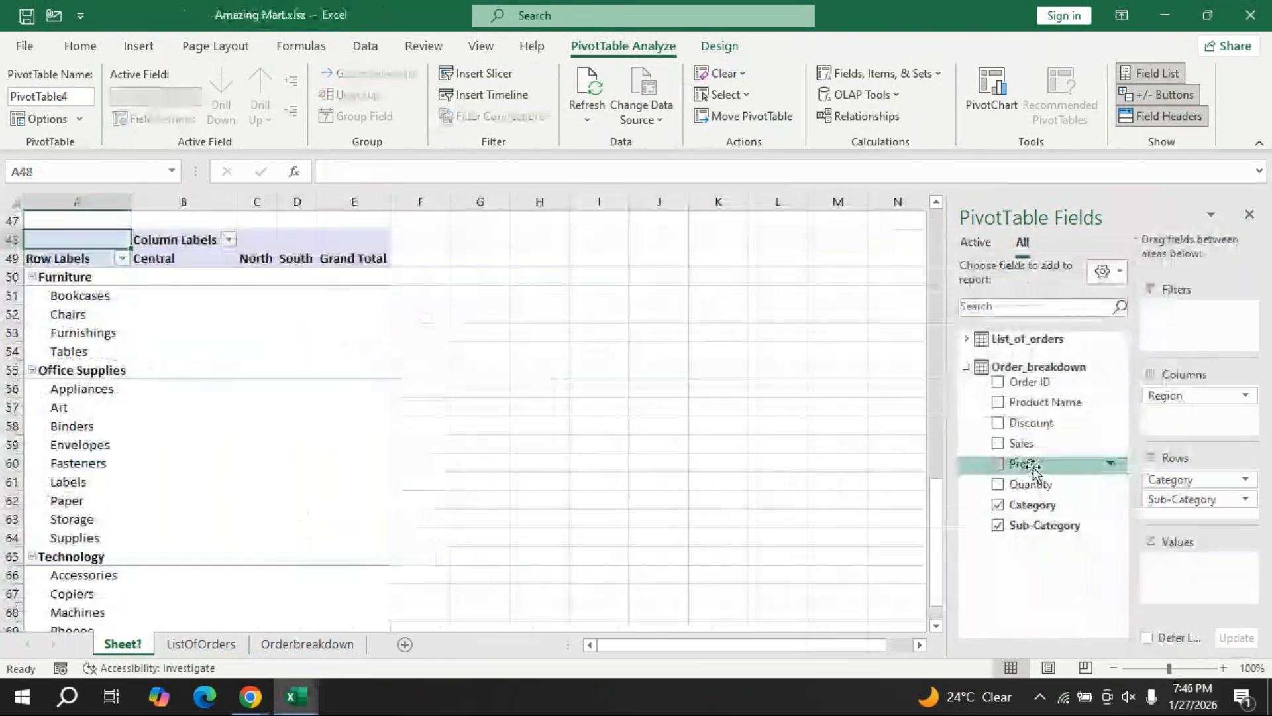
pyautogui.click(1031, 465)
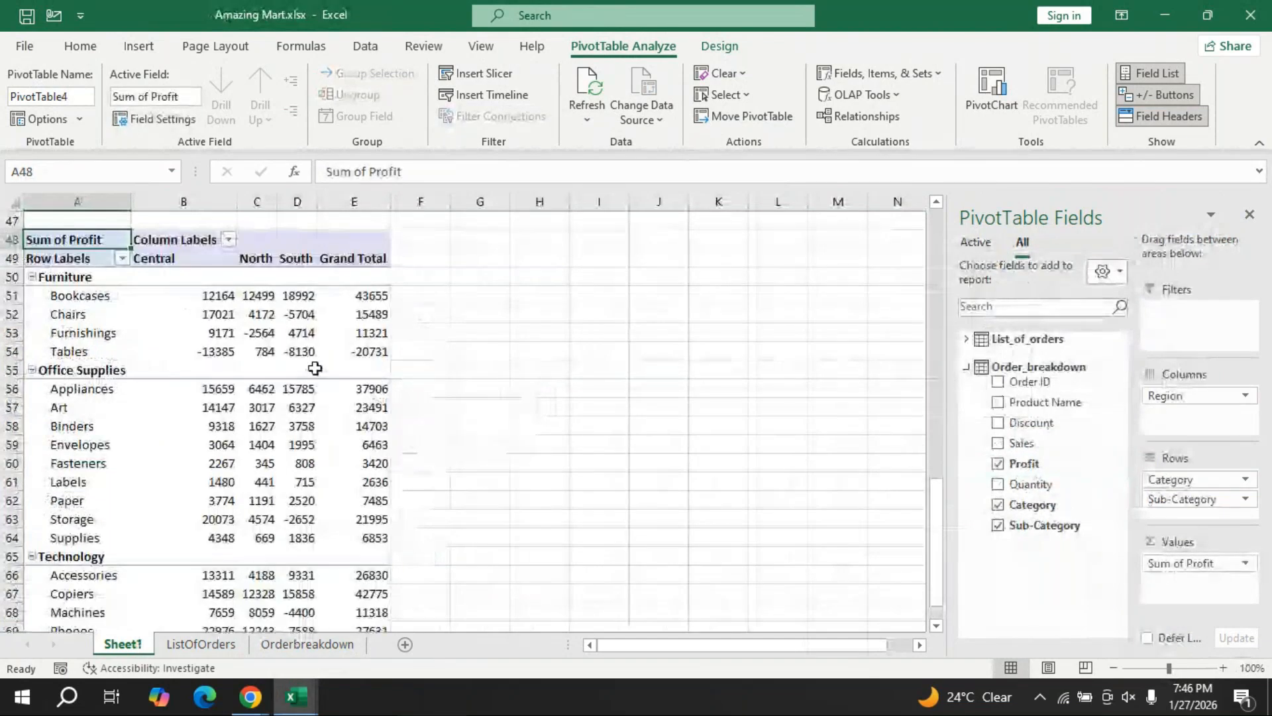
# Check the GoTo Meeting window in Chrome and return to the Amazing Mart.xlsx workbook.
pyautogui.moveTo(303, 396)
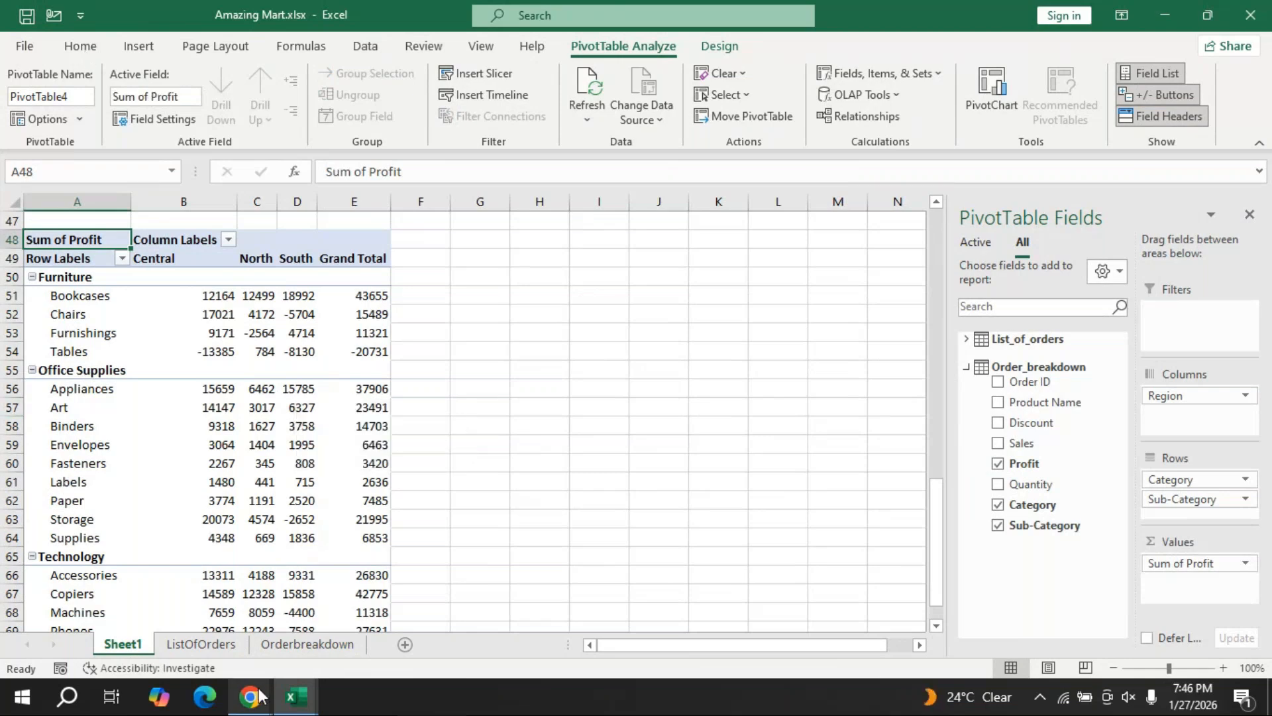
pyautogui.moveTo(257, 696)
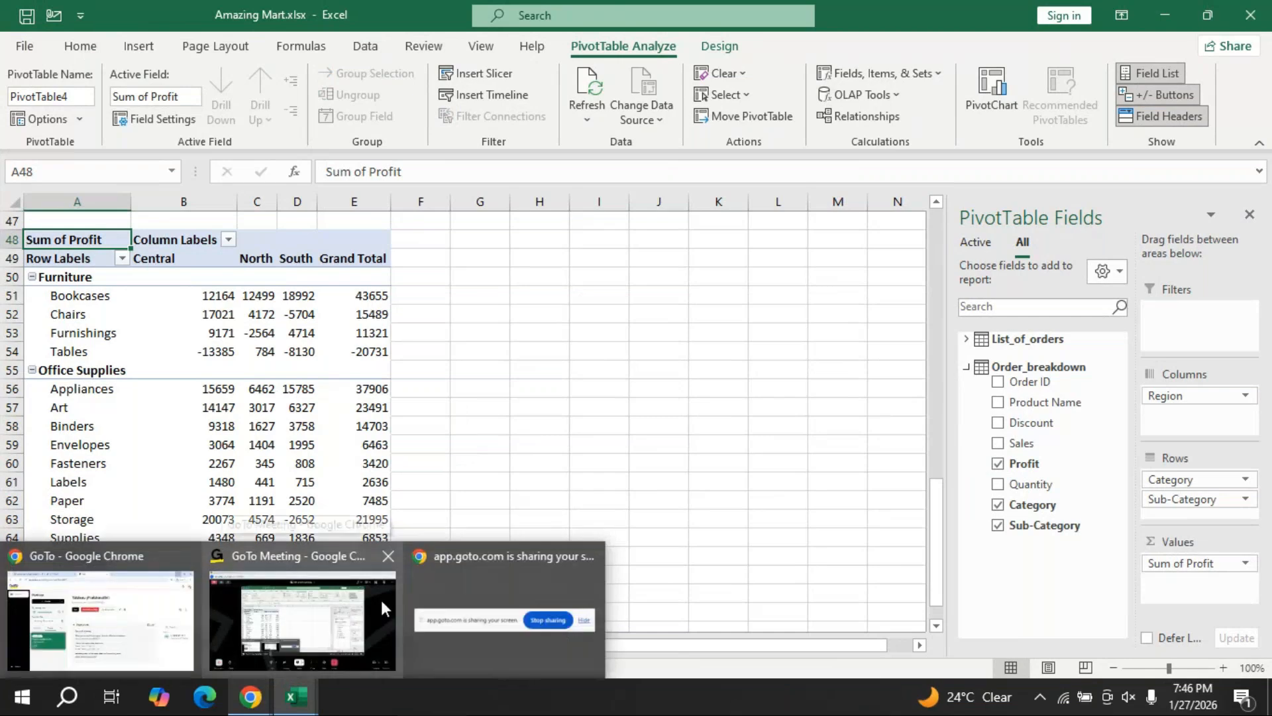
pyautogui.click(381, 599)
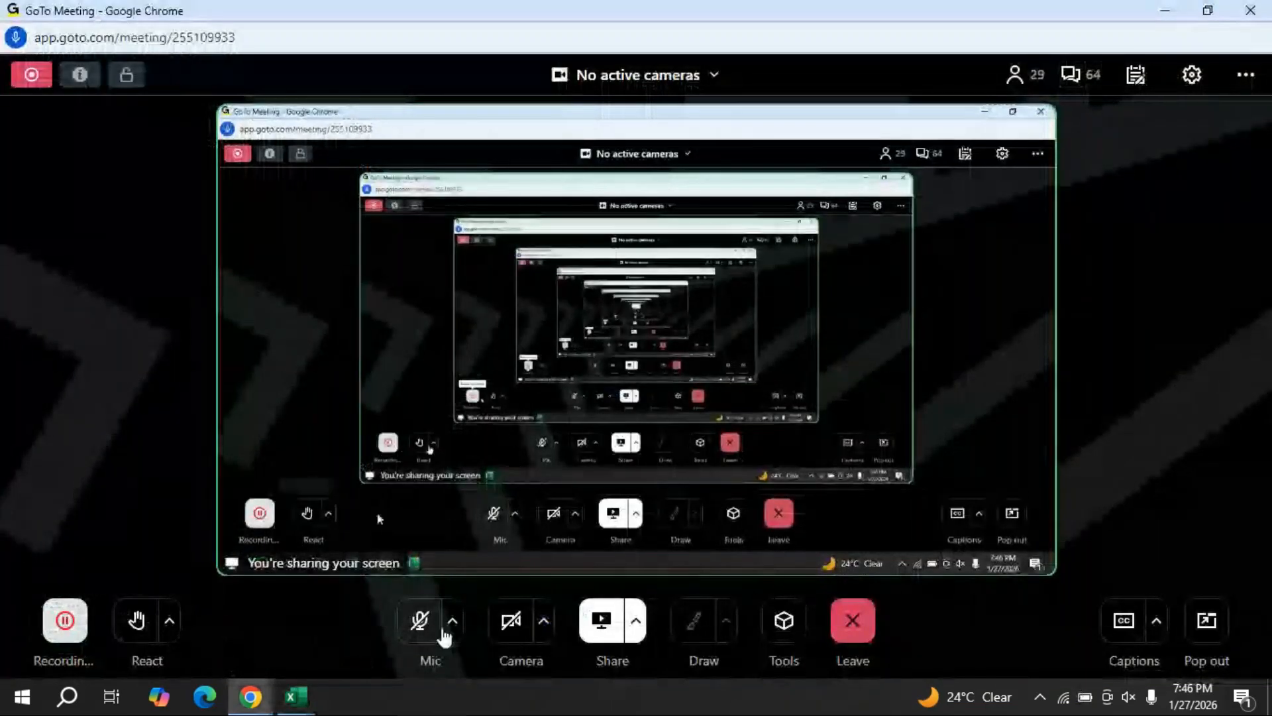
pyautogui.click(1161, 17)
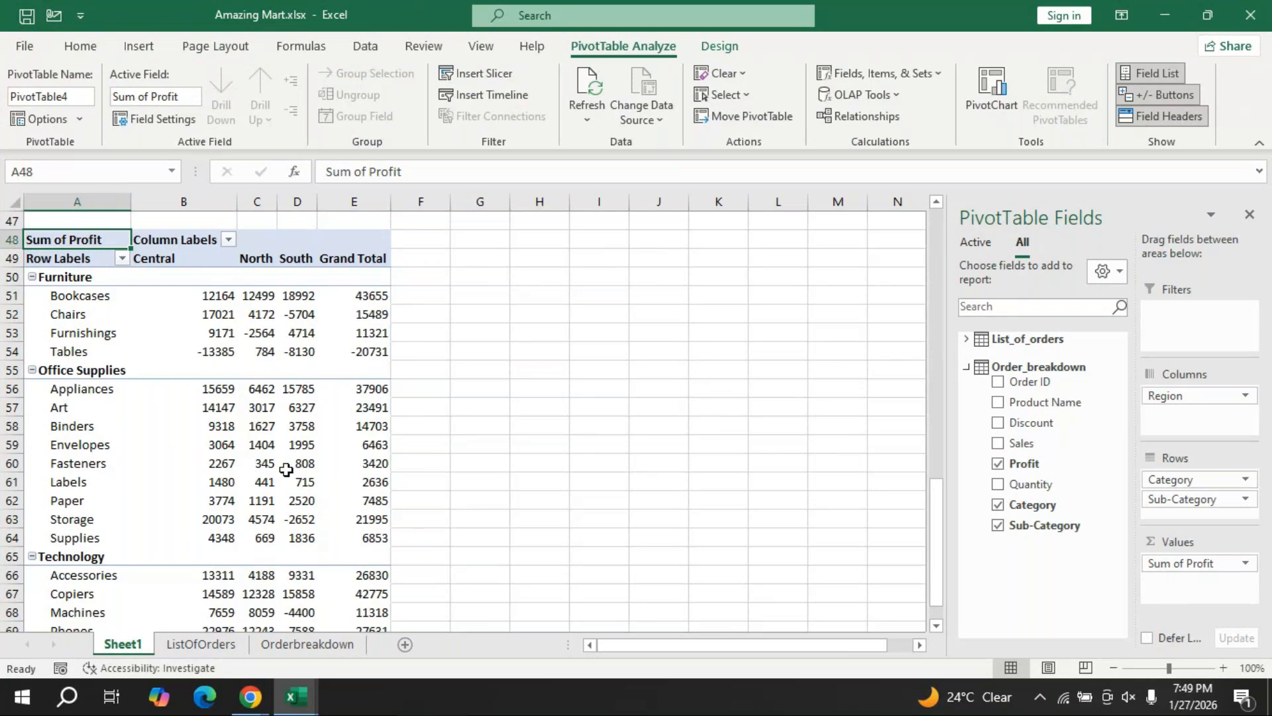
pyautogui.moveTo(282, 469)
pyautogui.scroll(-2, 279, 468)
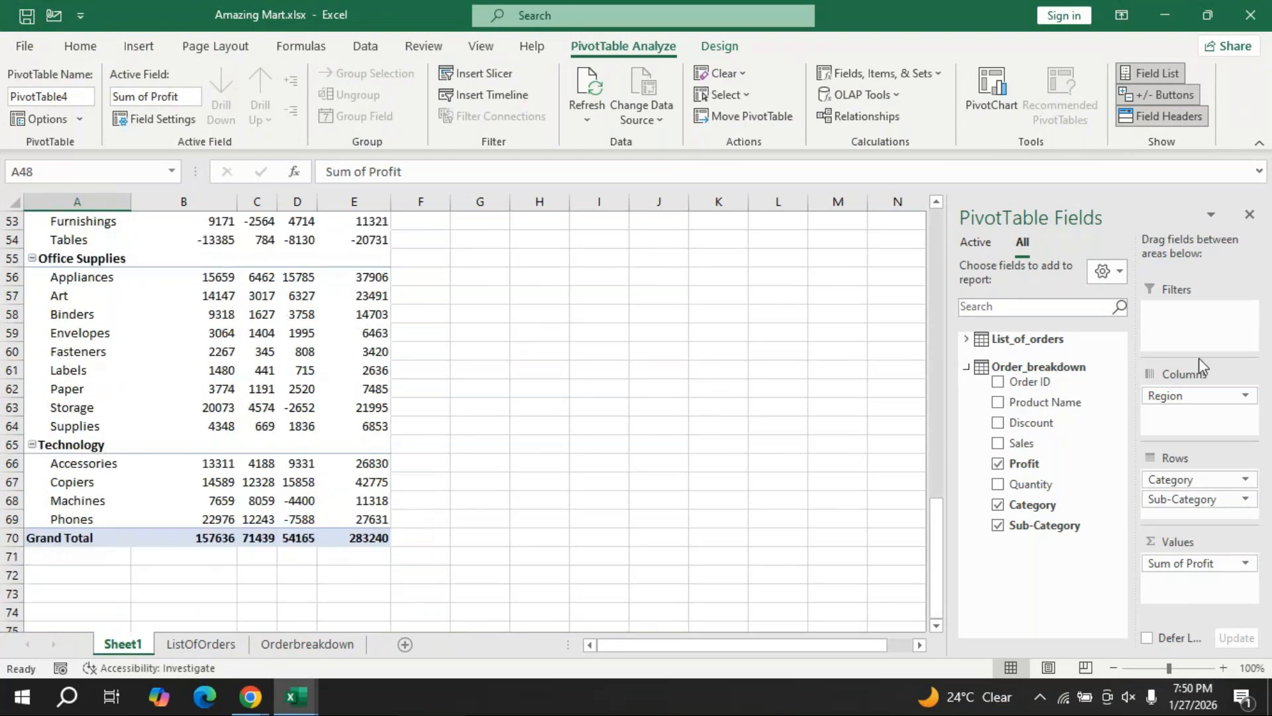
pyautogui.moveTo(932, 546); pyautogui.dragTo(934, 258)
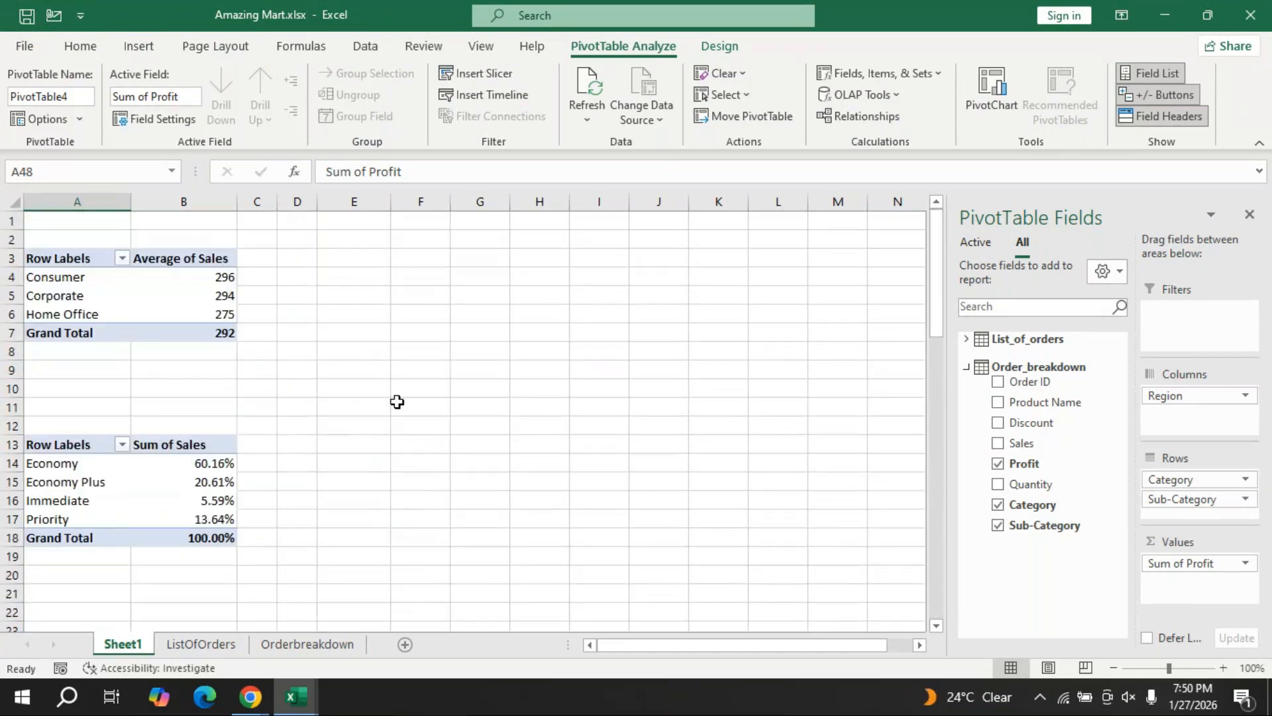